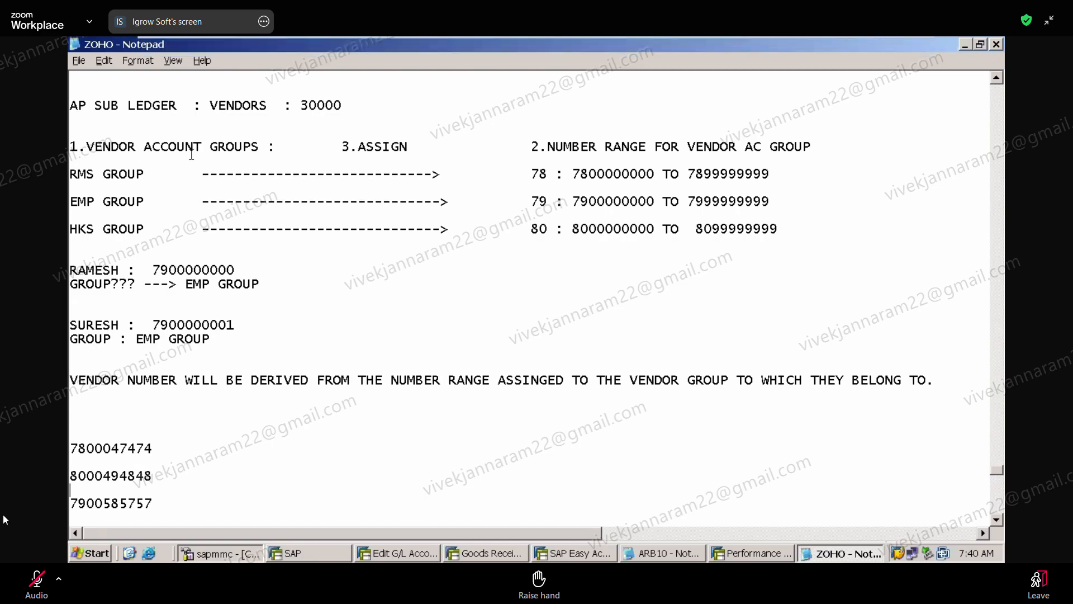
Step: Examine the three headings in the vendor notes: vendor account groups, number range and assignment
{"action": "left_click_drag", "start_coordinate": [260, 146], "coordinate": [253, 129]}
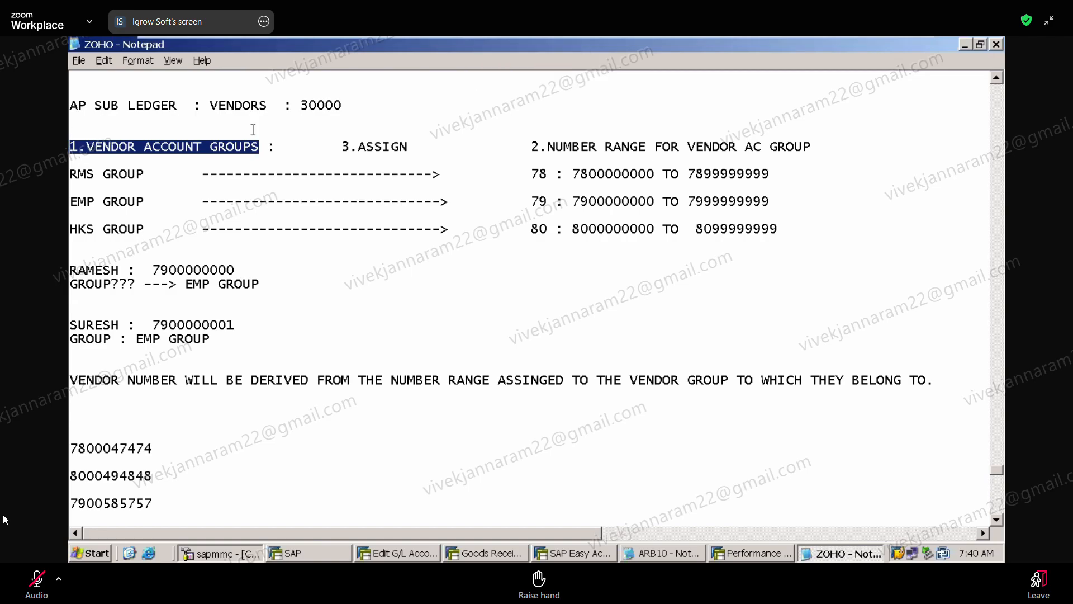
{"action": "left_click", "coordinate": [532, 147]}
{"action": "left_click_drag", "start_coordinate": [542, 146], "coordinate": [623, 160]}
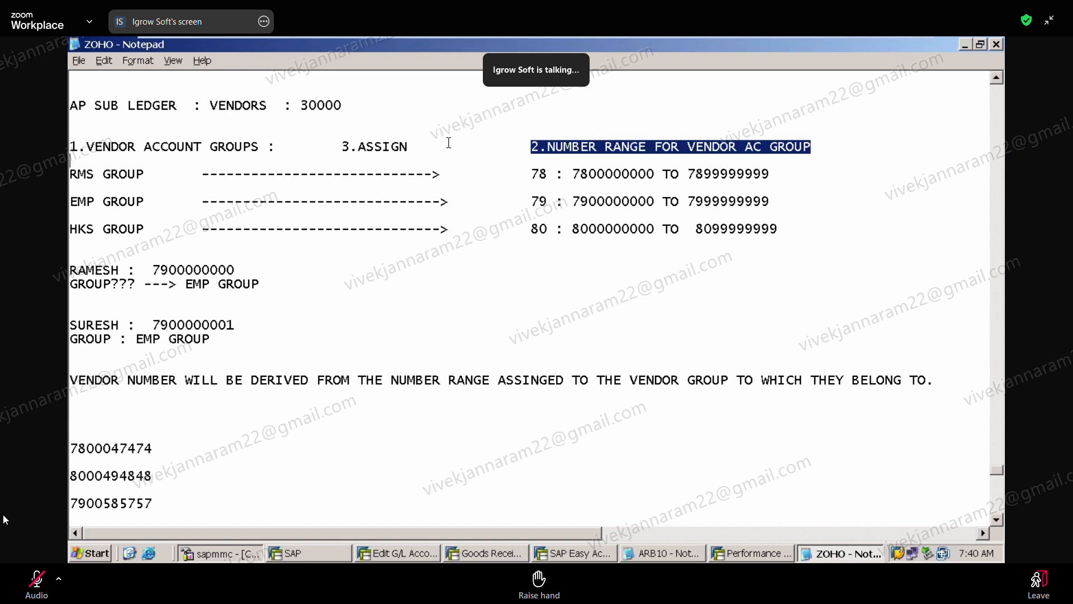
{"action": "left_click_drag", "start_coordinate": [343, 145], "coordinate": [407, 147]}
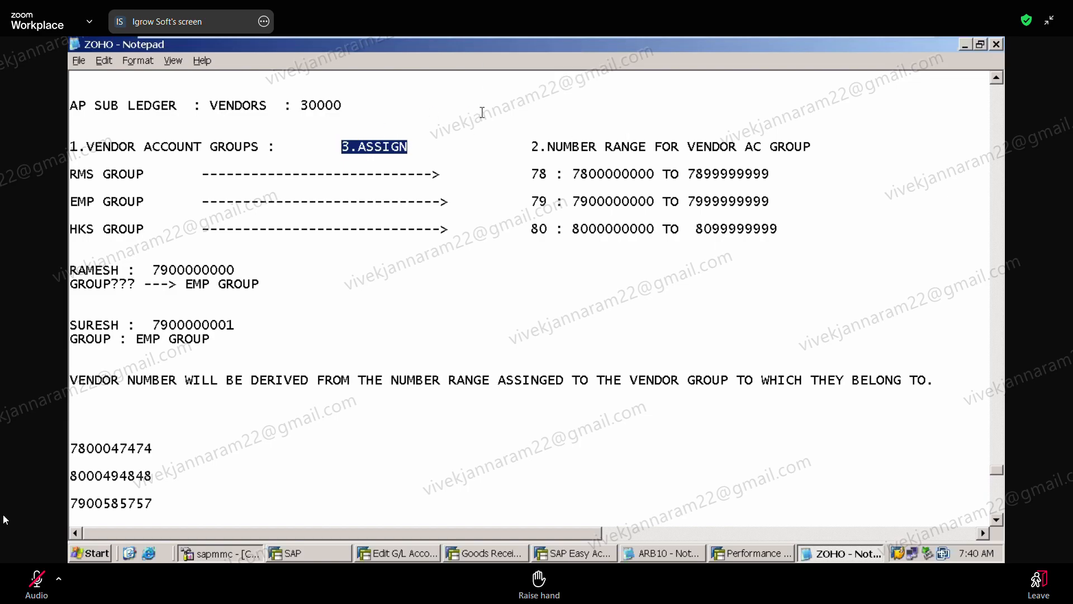
Step: Insert a long block of blank lines below the vendor number derivation note to make room for new notes
{"action": "left_click", "coordinate": [571, 401]}
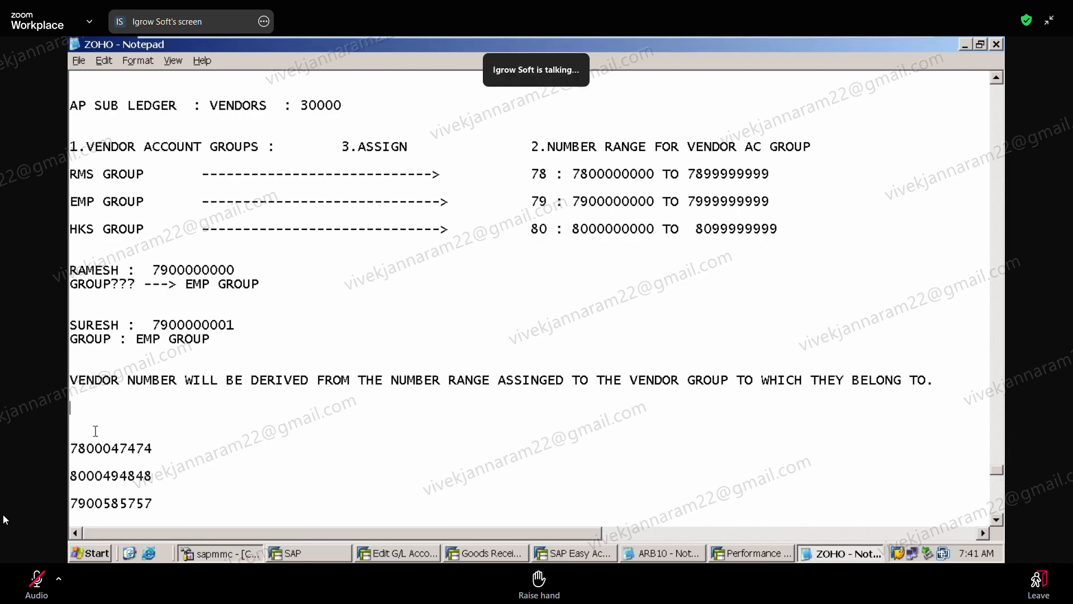
{"action": "key", "text": "Return"}
{"action": "key", "text": "Return"}
{"action": "key", "text": "Return"}
{"action": "key", "text": "Return"}
{"action": "key", "text": "Return"}
{"action": "key", "text": "Return"}
{"action": "key", "text": "Return"}
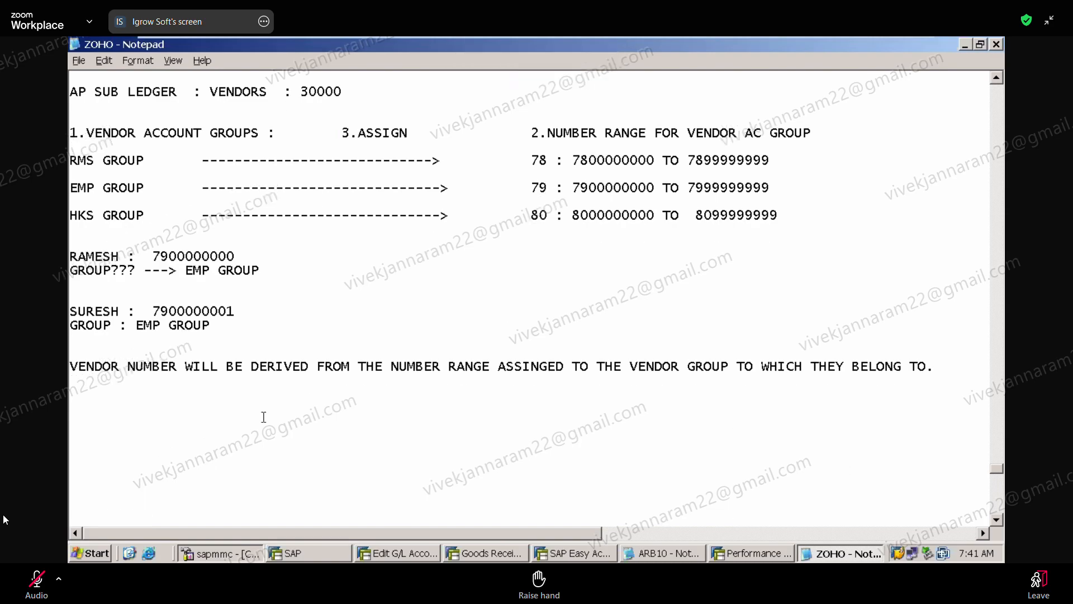
{"action": "key", "text": "Return"}
{"action": "key", "text": "Return"}
{"action": "key", "text": "Return"}
{"action": "key", "text": "Return"}
{"action": "key", "text": "Return"}
{"action": "key", "text": "Return"}
{"action": "key", "text": "Return"}
{"action": "key", "text": "Return"}
{"action": "key", "text": "Return"}
{"action": "key", "text": "Return"}
{"action": "key", "text": "Return"}
{"action": "key", "text": "Return"}
{"action": "key", "text": "Return"}
{"action": "key", "text": "Return"}
{"action": "key", "text": "Return"}
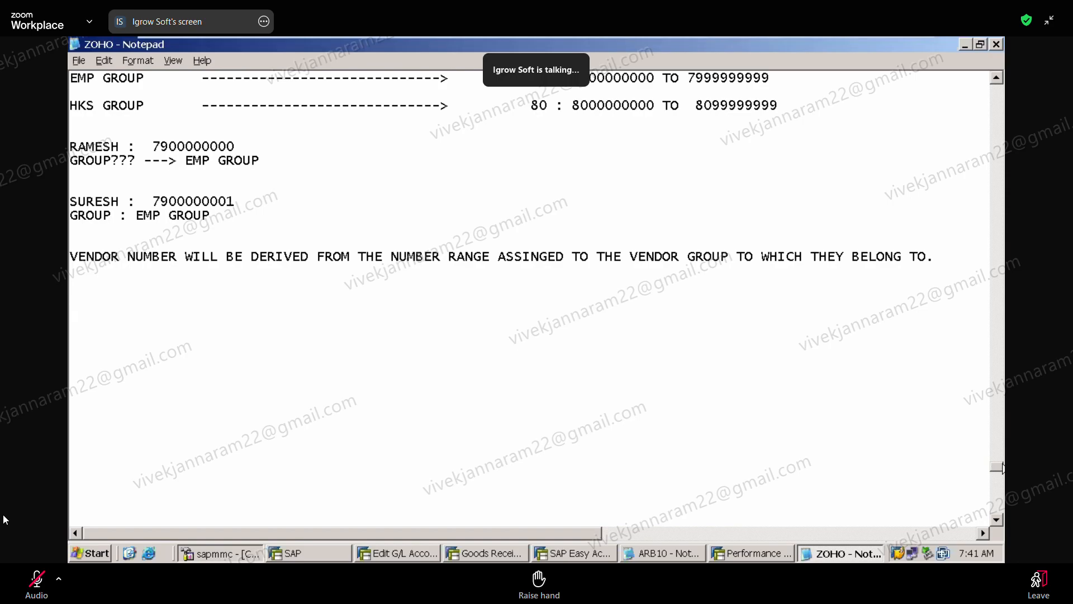
Step: Review the earlier notes on the reconciliation process and the sundry creditors reconciliation GL account, returning to the vendor group notes
{"action": "left_click_drag", "start_coordinate": [1000, 468], "coordinate": [1000, 454]}
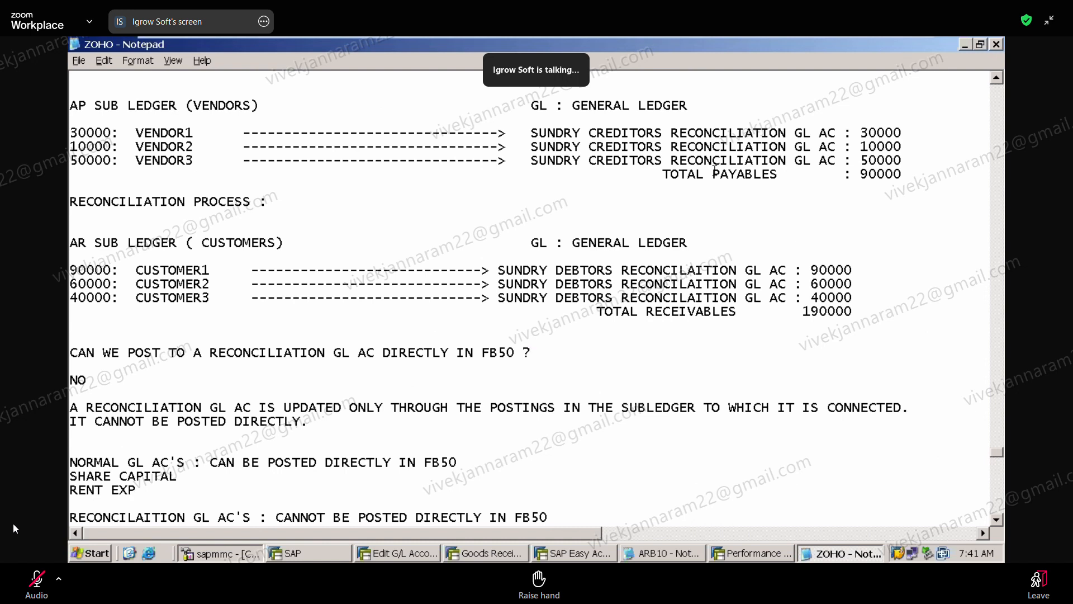
{"action": "left_click", "coordinate": [39, 592]}
{"action": "left_click_drag", "start_coordinate": [268, 213], "coordinate": [261, 178]}
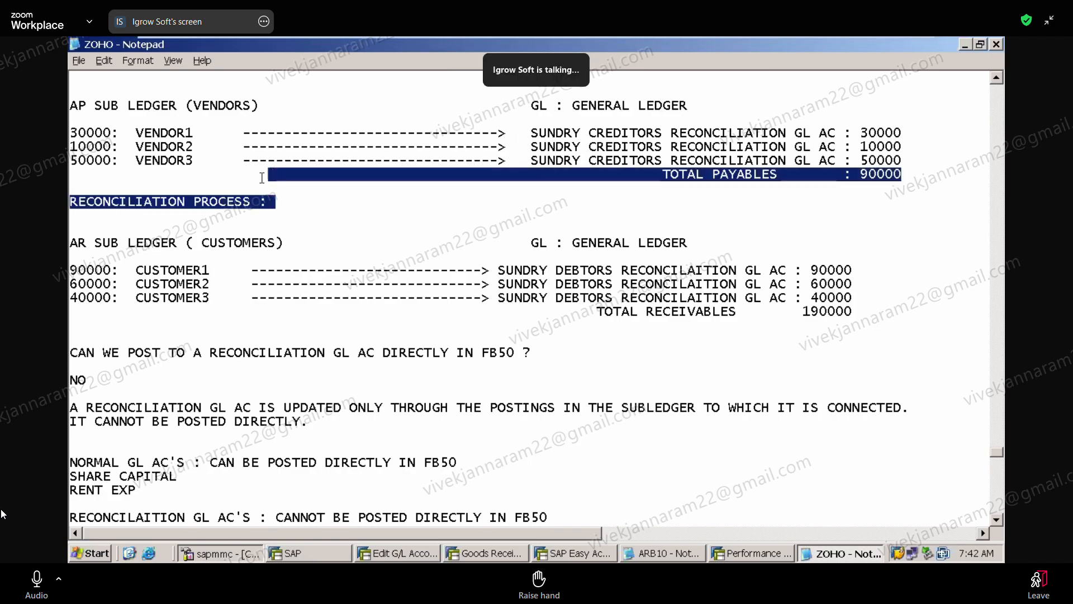
{"action": "left_click", "coordinate": [456, 214]}
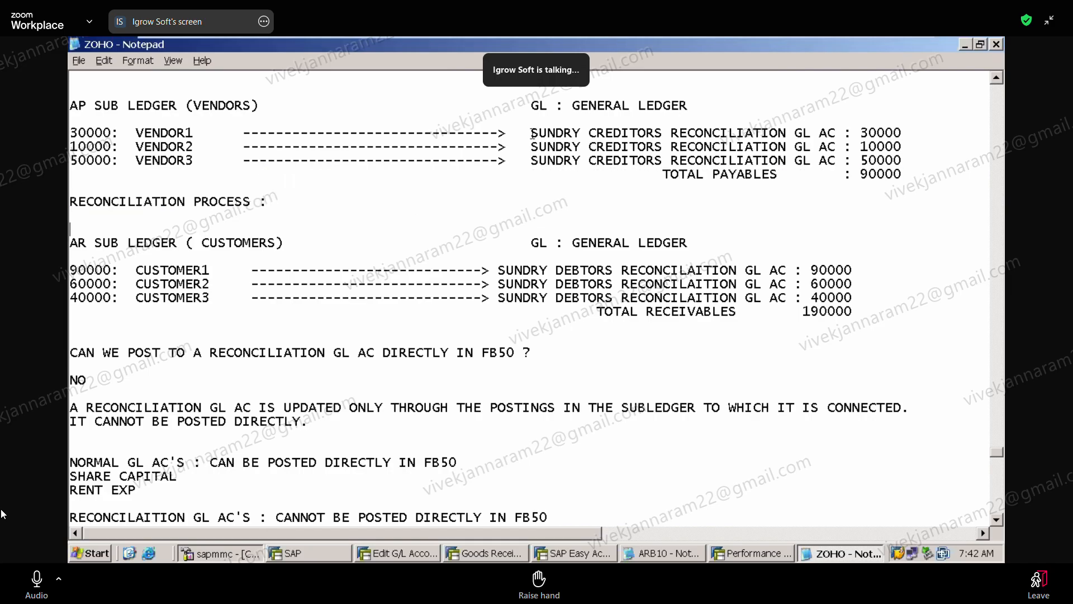
{"action": "left_click_drag", "start_coordinate": [532, 133], "coordinate": [832, 128]}
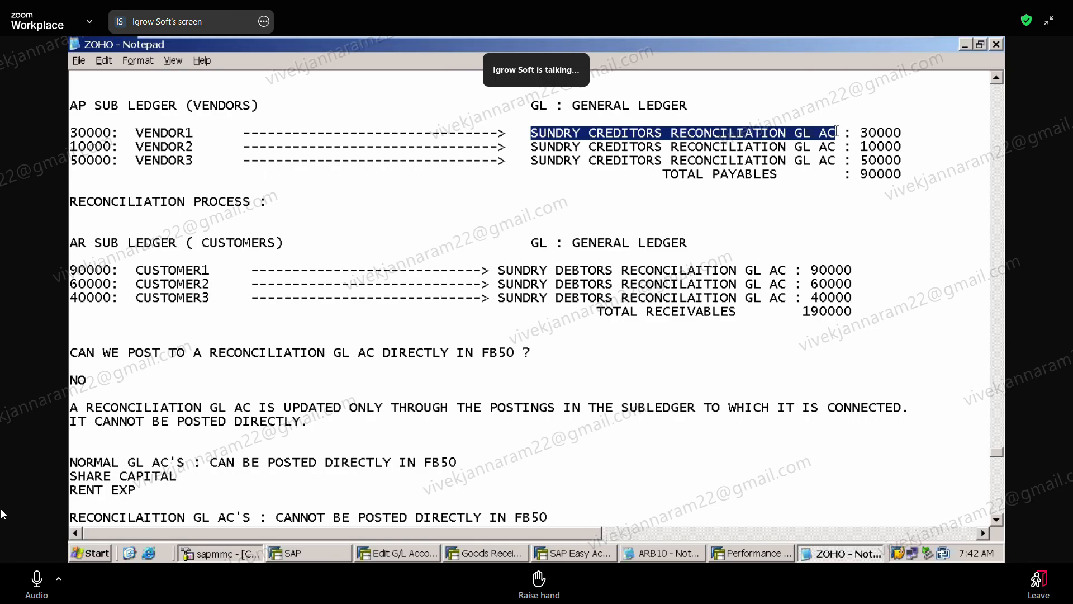
{"action": "left_click", "coordinate": [834, 215]}
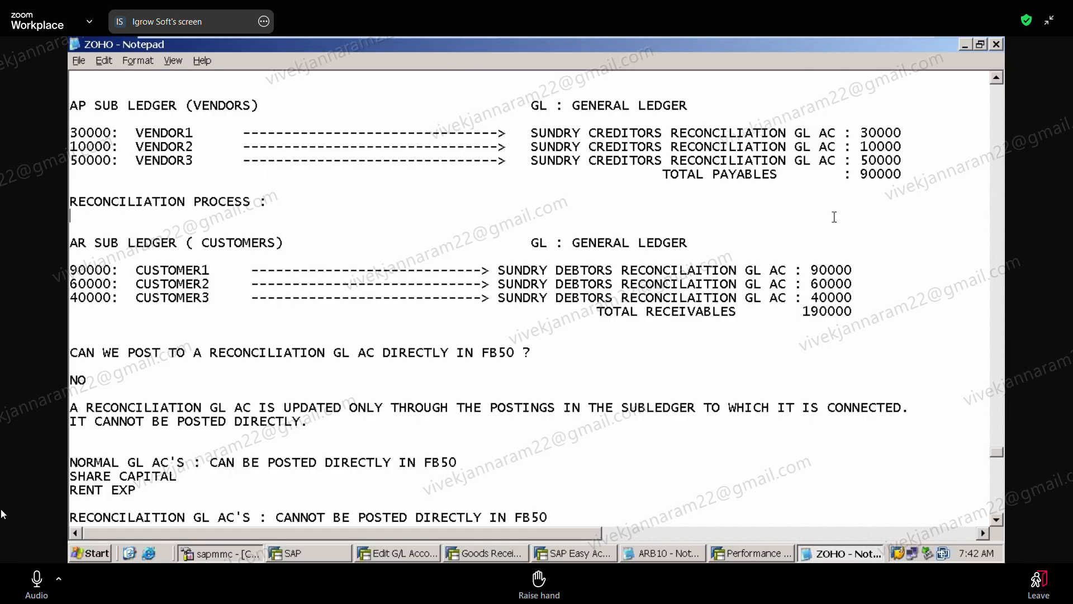
{"action": "left_click_drag", "start_coordinate": [997, 457], "coordinate": [998, 469]}
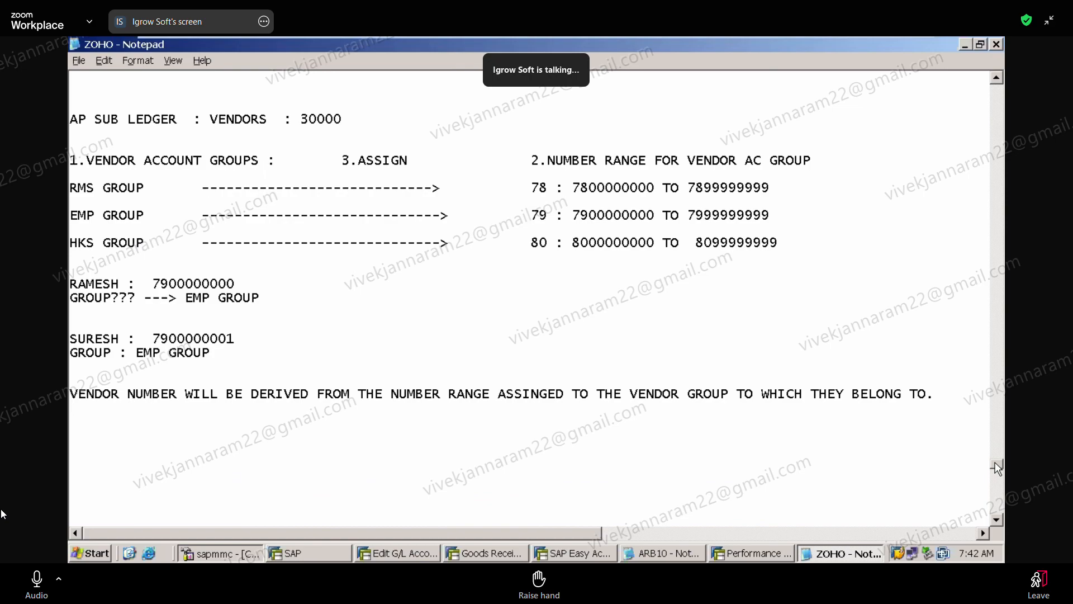
Step: Start a numbered list with "1)" in the empty space below the vendor number derivation note
{"action": "left_click", "coordinate": [997, 521]}
{"action": "left_click", "coordinate": [996, 521]}
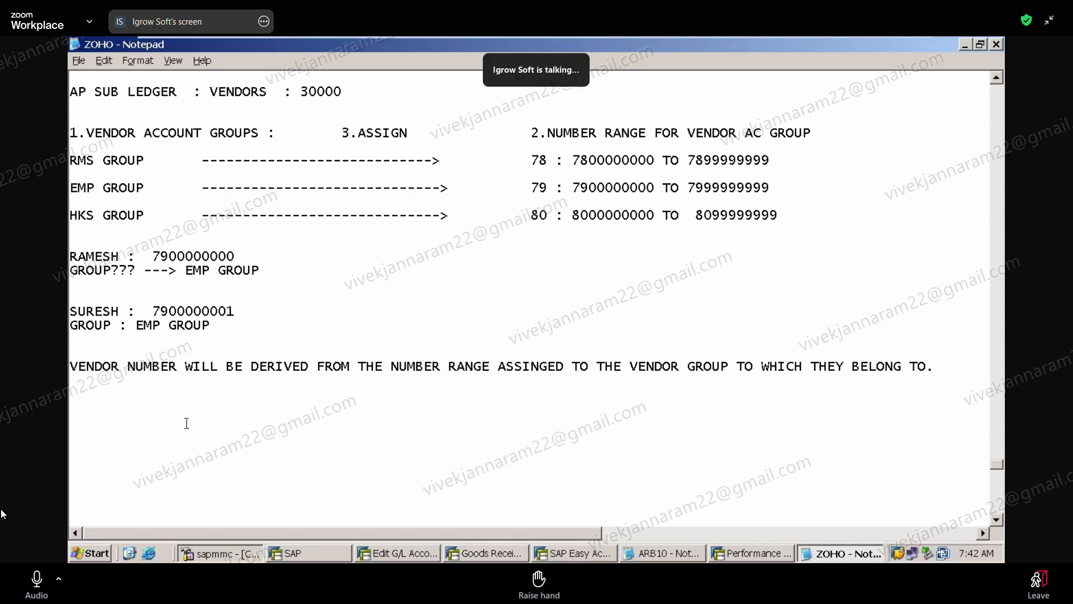
{"action": "type", "text": "1"}
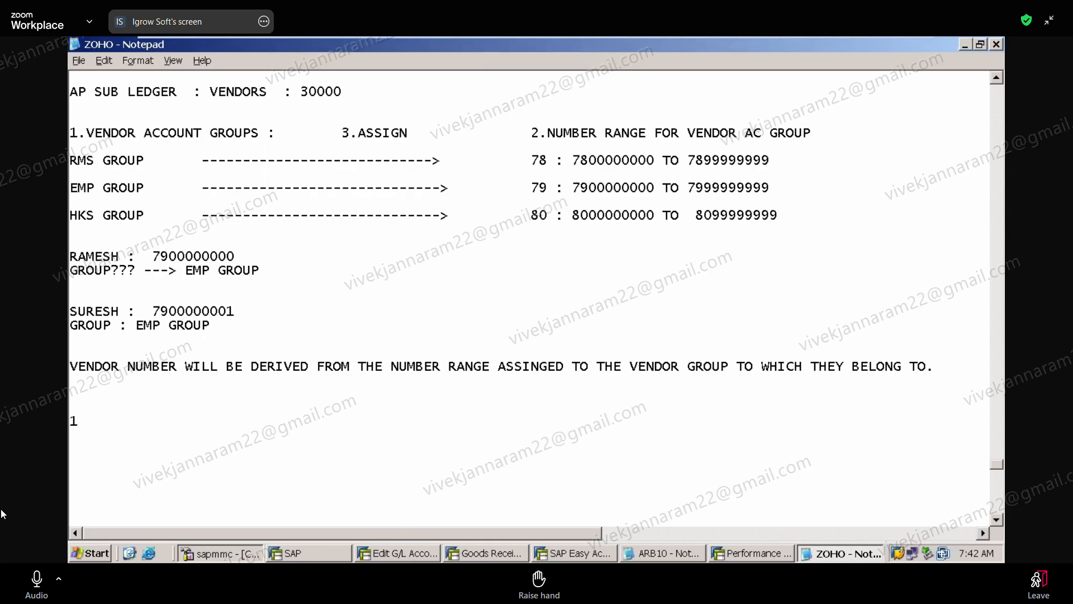
{"action": "type", "text": ")"}
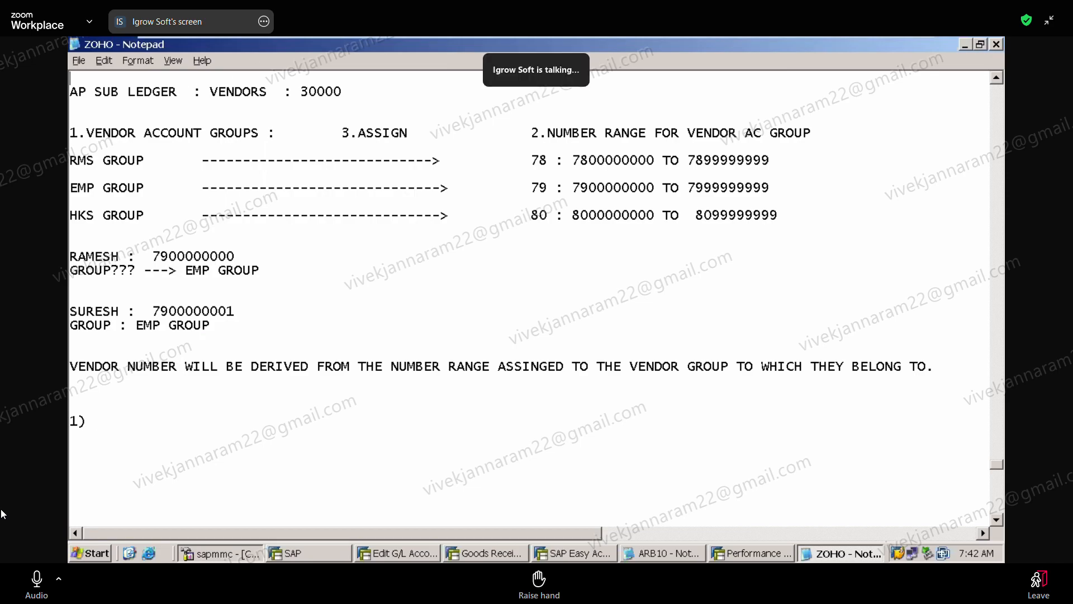
Step: Add the heading "ACCOUNTS PAYABLES :" above the AP SUB LEDGER line, followed by an extra blank line
{"action": "key", "text": "ctrl+Home"}
{"action": "key", "text": "Return"}
{"action": "key", "text": "Up"}
{"action": "type", "text": "A"}
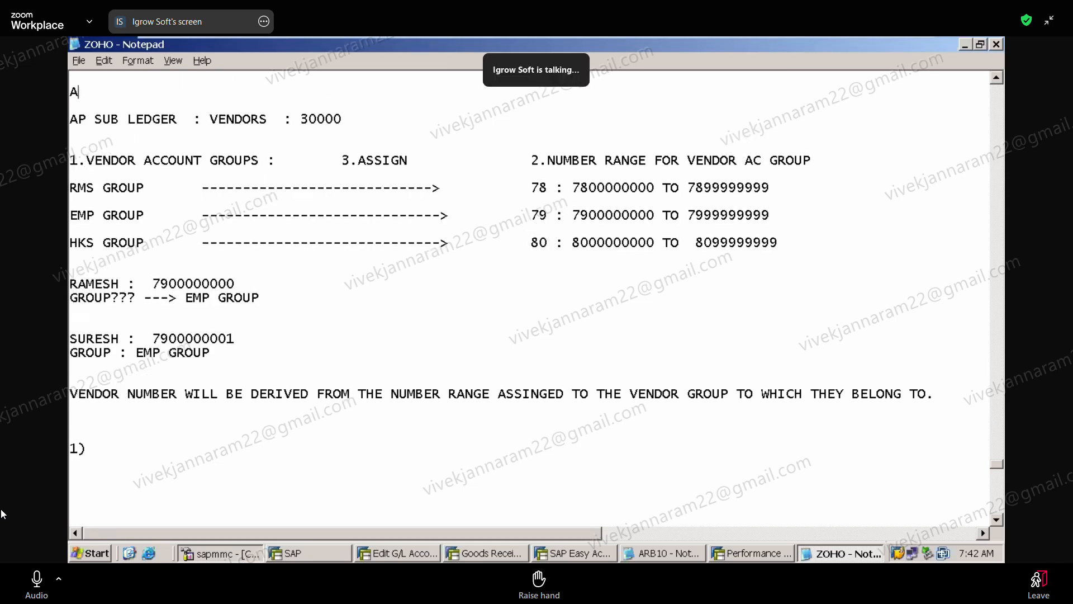
{"action": "type", "text": "CCOUNTS PAYAB"}
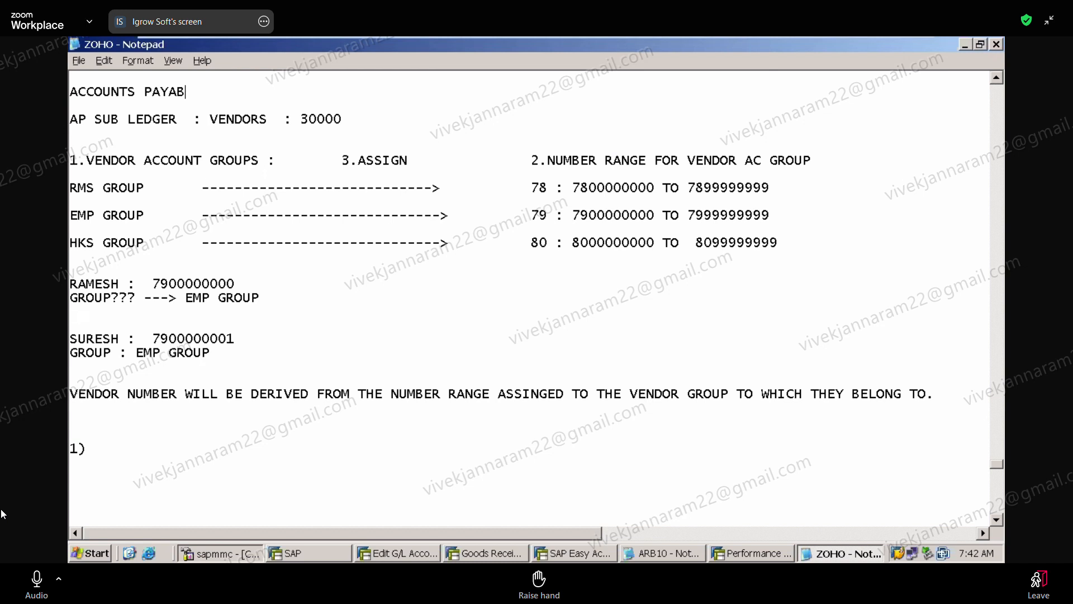
{"action": "type", "text": "LES :"}
{"action": "key", "text": "Return"}
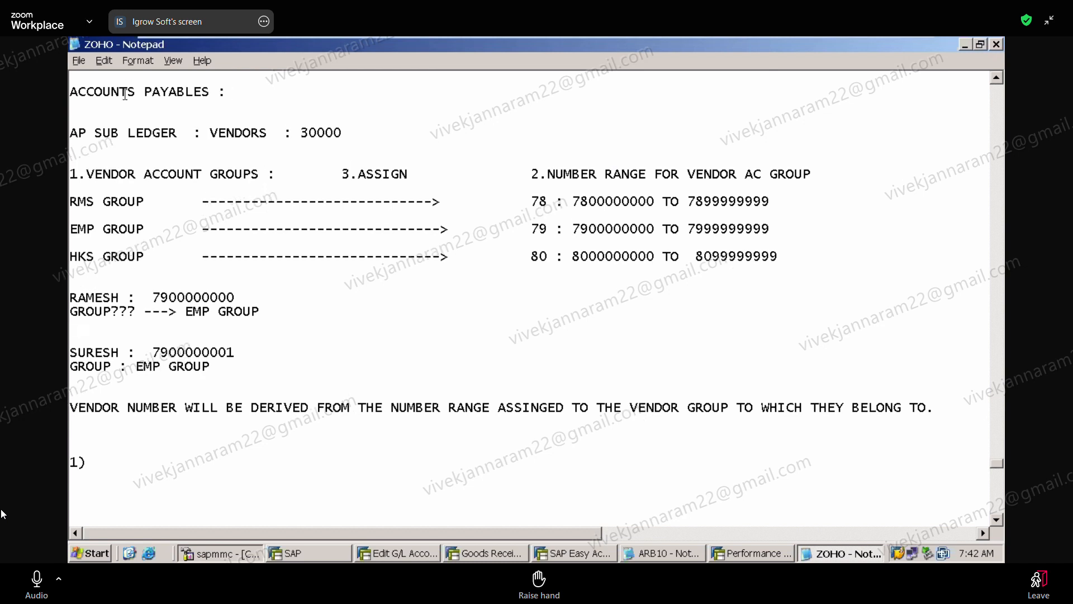
Step: Complete list item 1 as "DEFINE VENDOR ACCOUNT GROUP : OBD3"
{"action": "left_click", "coordinate": [102, 465]}
{"action": "left_click", "coordinate": [86, 446]}
{"action": "left_click", "coordinate": [106, 459]}
{"action": "type", "text": "D"}
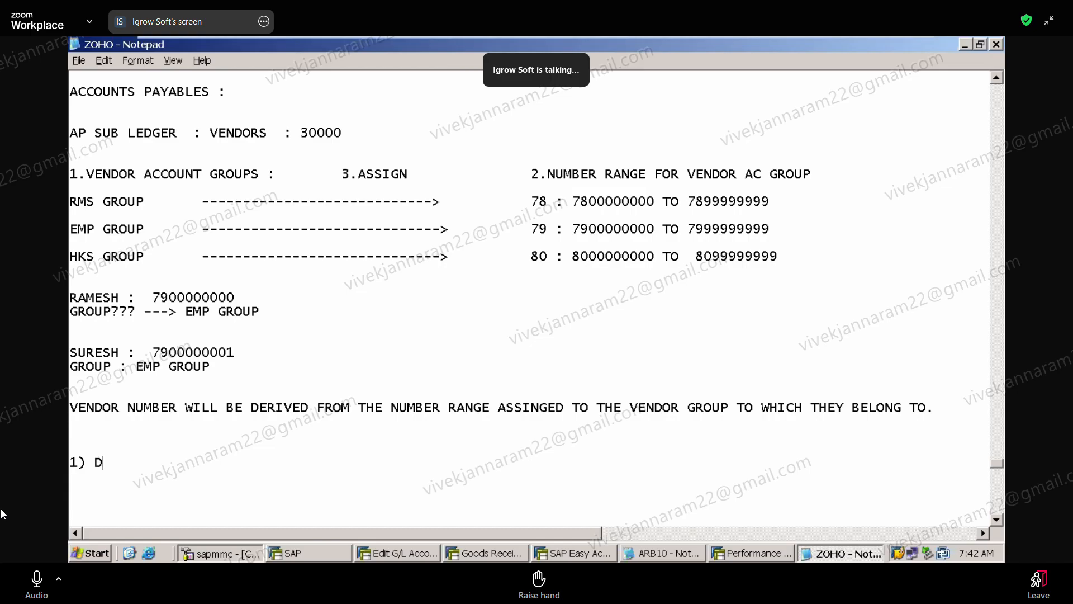
{"action": "type", "text": "EFINE VEND"}
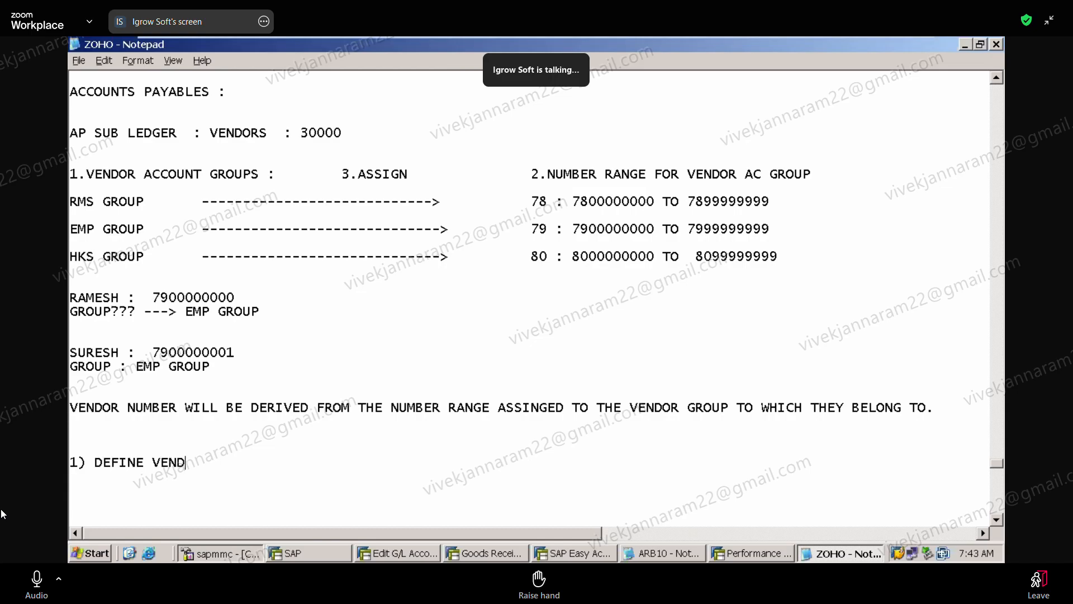
{"action": "type", "text": "OR ACCOUNT GRO"}
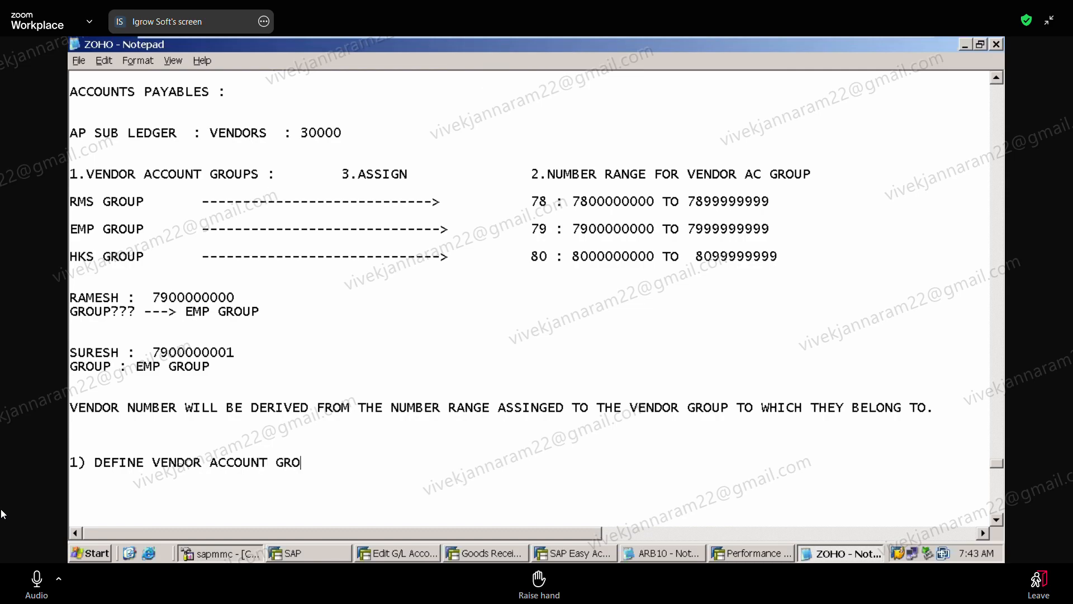
{"action": "type", "text": "UPS"}
{"action": "key", "text": "BackSpace"}
{"action": "type", "text": ": "}
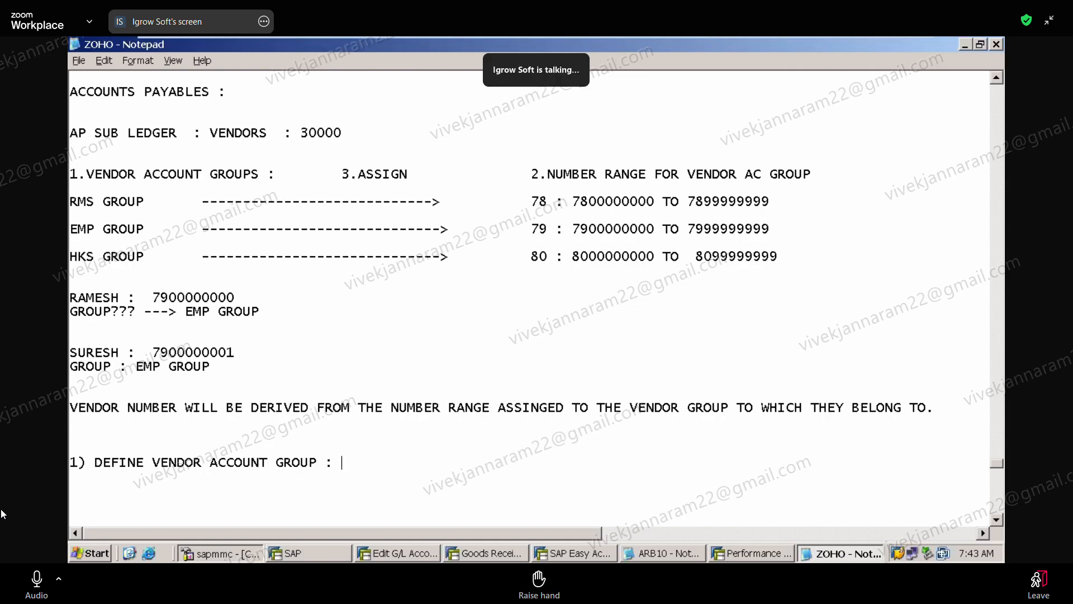
{"action": "type", "text": "OBD3"}
Step: Switch to SAP Easy Access, run transaction OBD3 and delete the blank vendor account group
{"action": "left_click", "coordinate": [594, 556]}
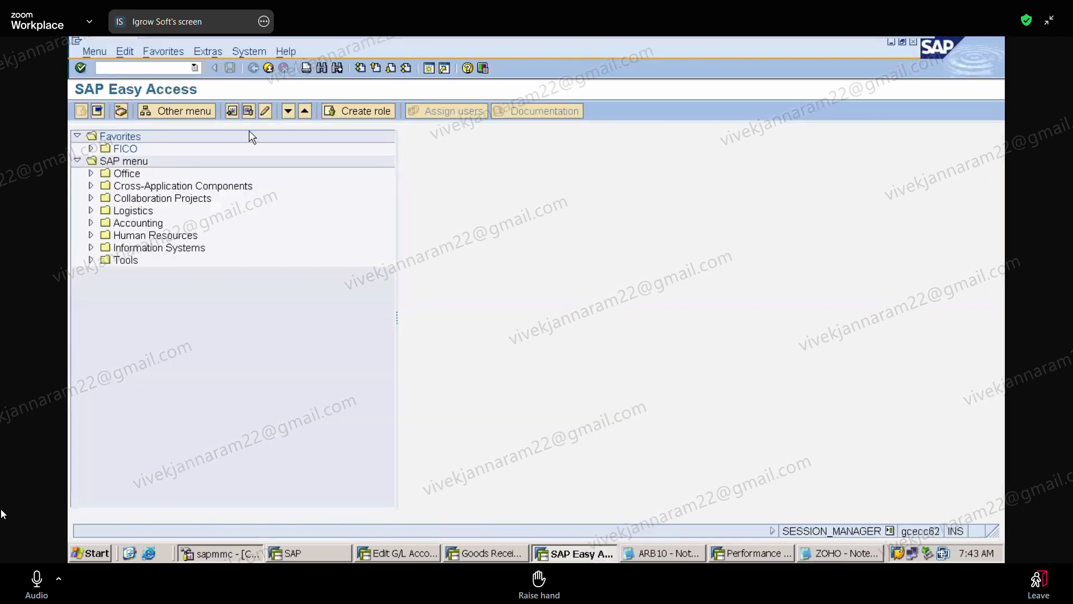
{"action": "type", "text": "/NOBD3"}
{"action": "key", "text": "Return"}
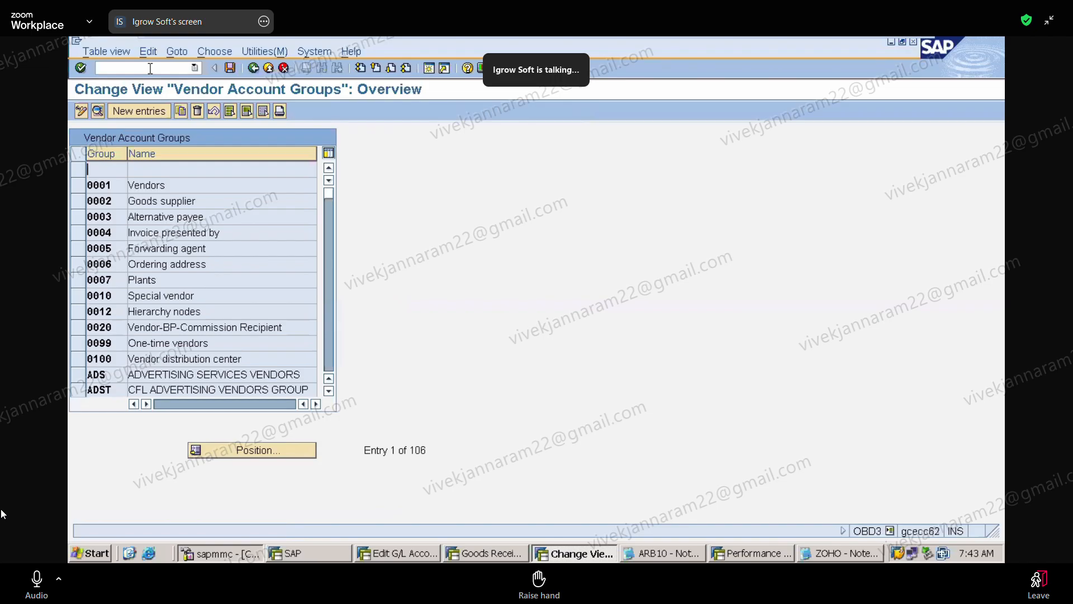
{"action": "left_click", "coordinate": [73, 171]}
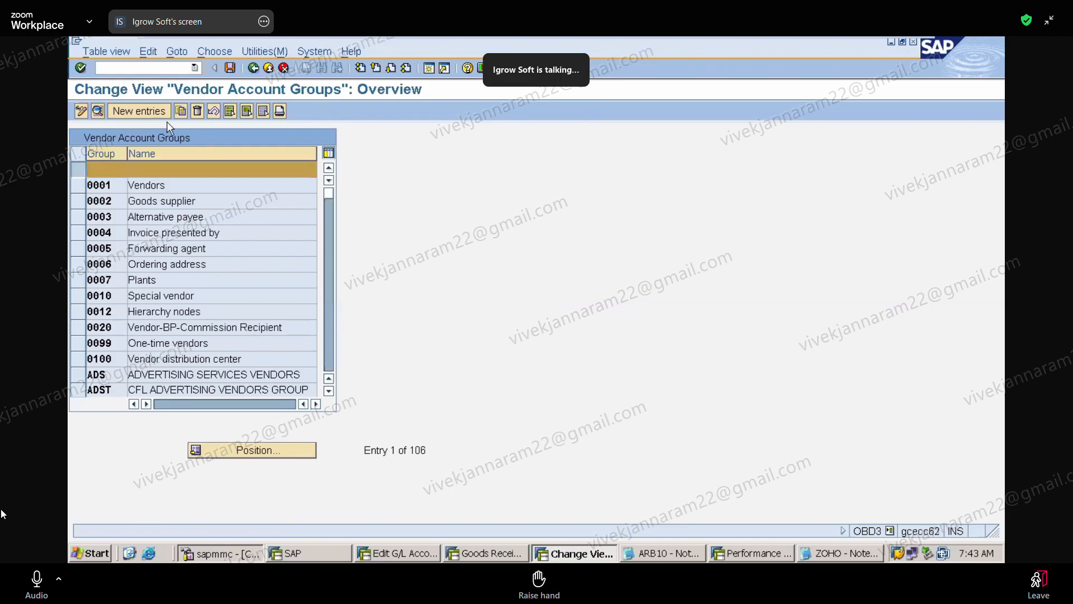
{"action": "left_click", "coordinate": [198, 110]}
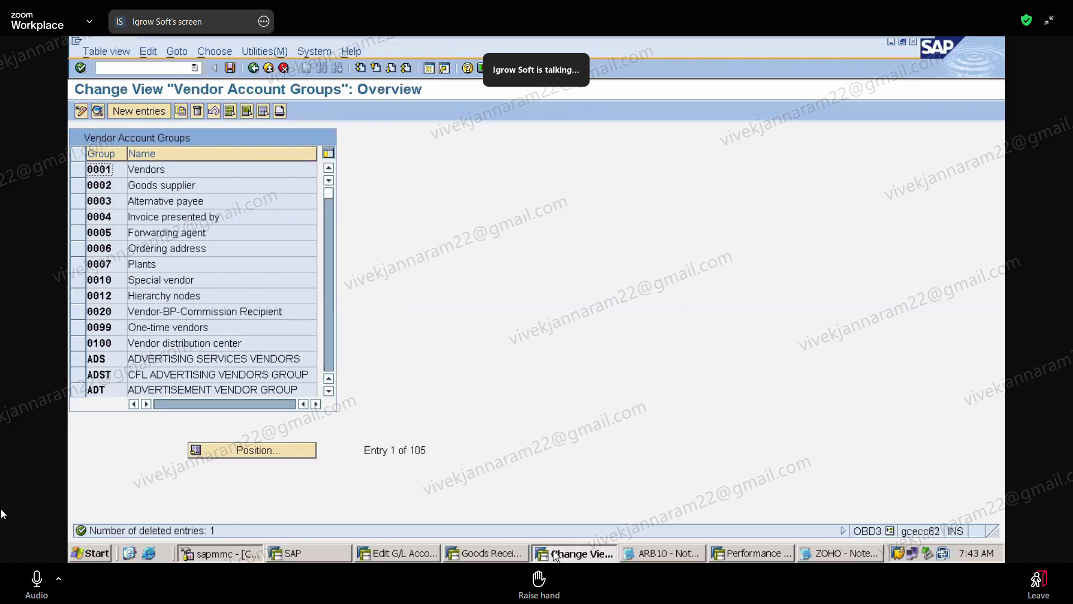
Step: Switch to the ZOHO notes and review the RMS, EMP and HKS vendor groups one by one
{"action": "left_click", "coordinate": [44, 587]}
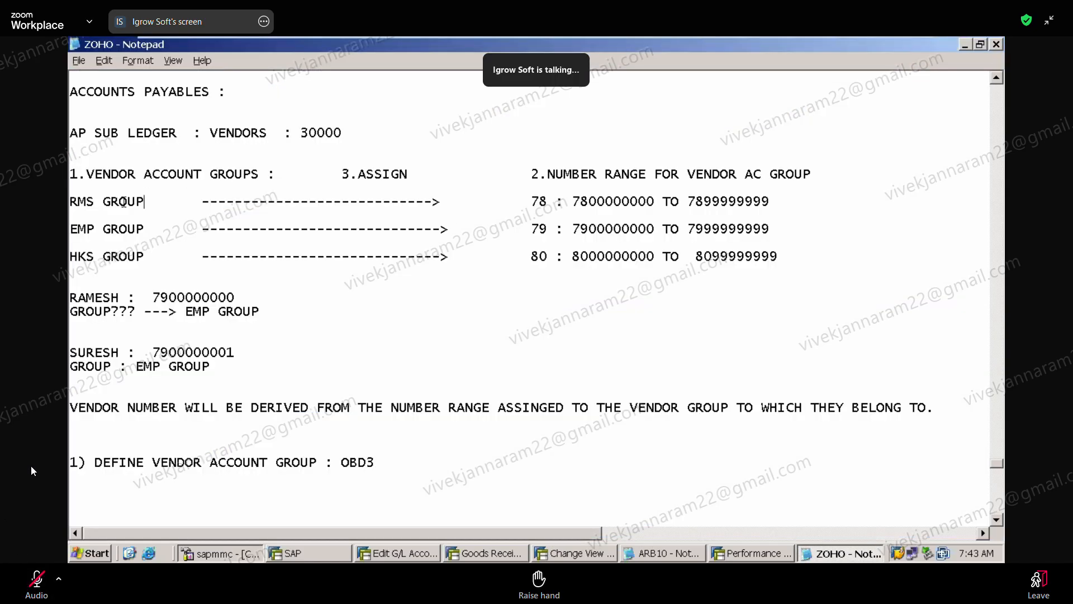
{"action": "left_click_drag", "start_coordinate": [144, 201], "coordinate": [69, 196]}
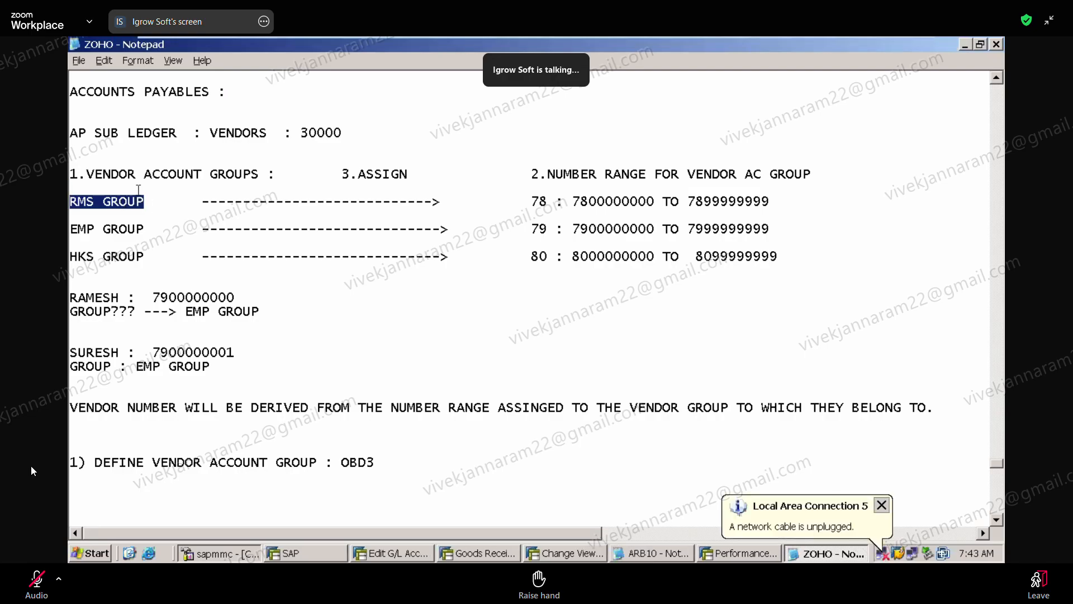
{"action": "left_click_drag", "start_coordinate": [145, 228], "coordinate": [141, 220]}
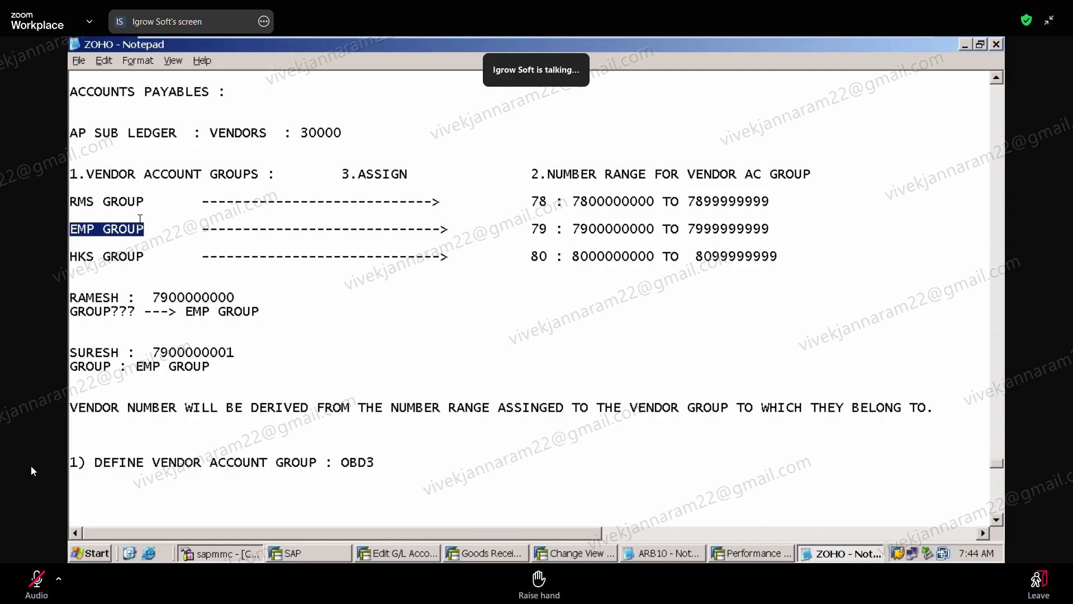
{"action": "left_click", "coordinate": [140, 219]}
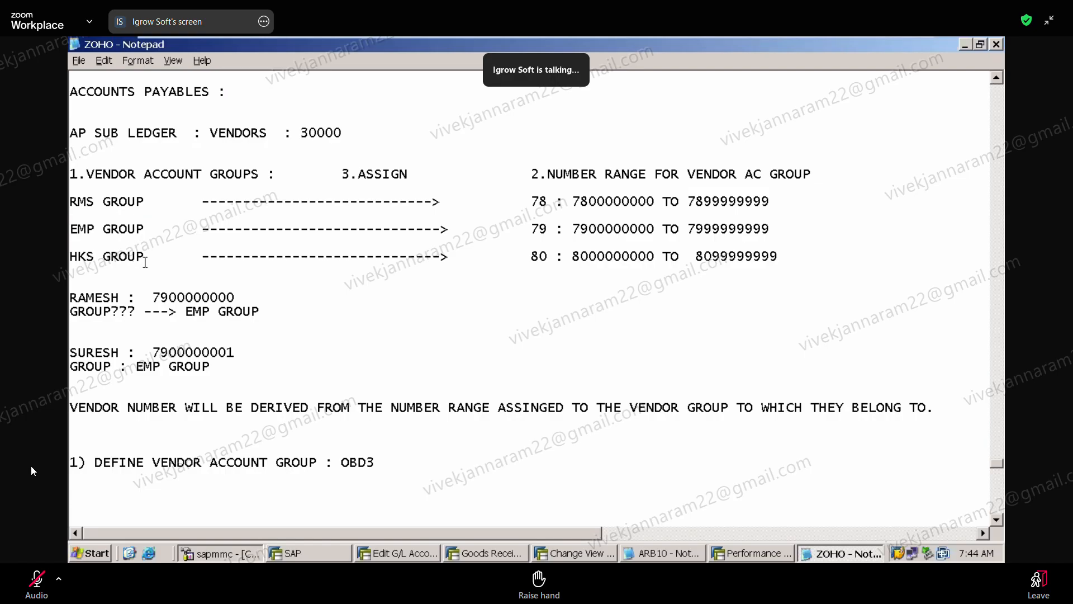
{"action": "left_click_drag", "start_coordinate": [145, 260], "coordinate": [141, 238]}
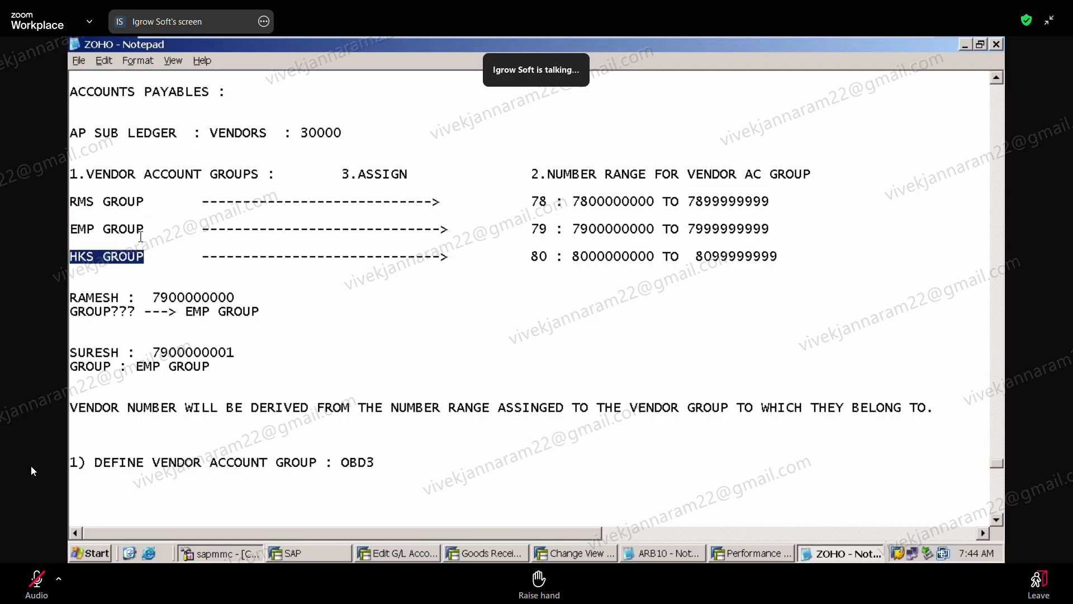
{"action": "left_click", "coordinate": [148, 257]}
{"action": "left_click_drag", "start_coordinate": [148, 257], "coordinate": [143, 247]}
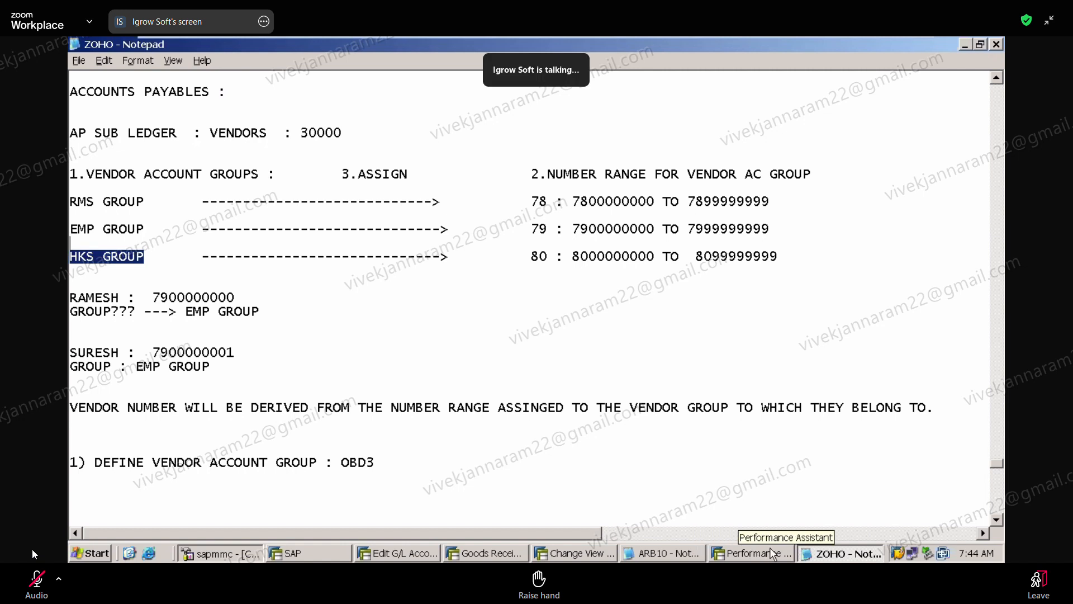
Step: Switch to the Vendor Account Groups view in SAP and start a new entry named HOUSE KEEPING SERVICES VENDORS
{"action": "left_click", "coordinate": [599, 555]}
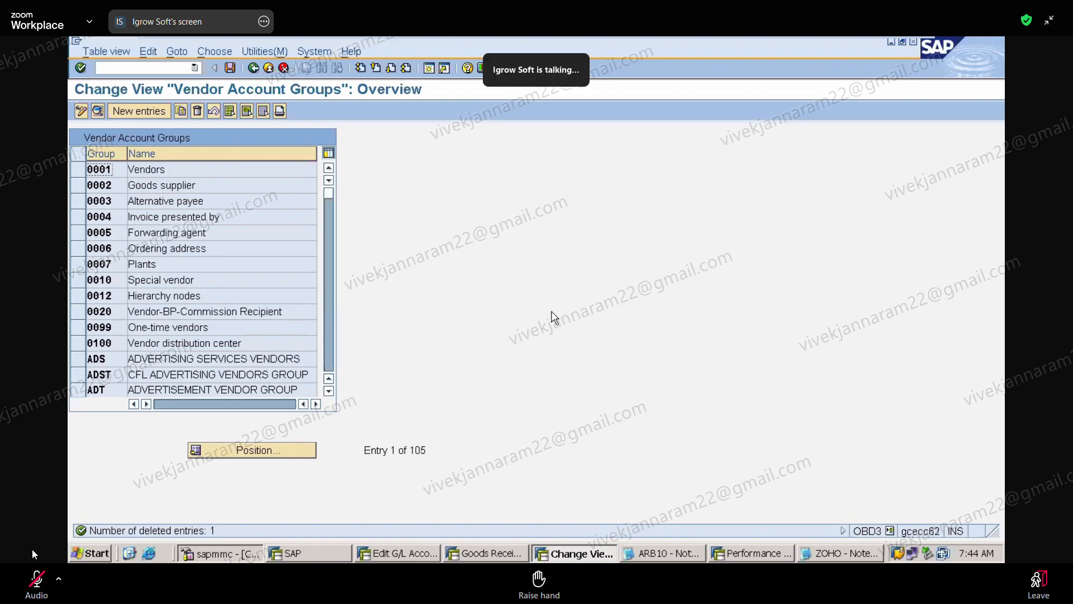
{"action": "left_click", "coordinate": [154, 115]}
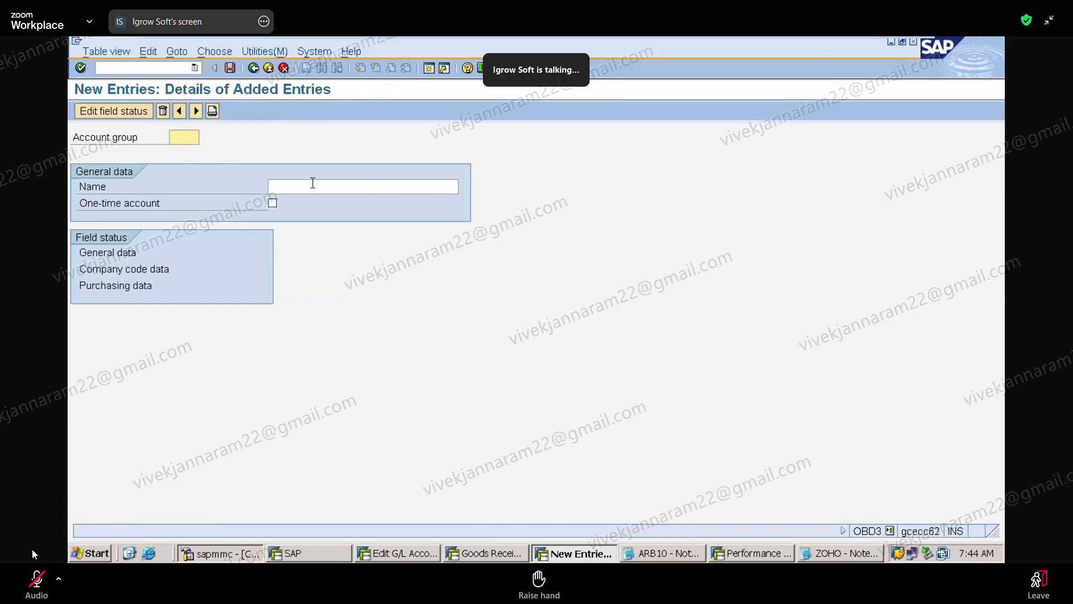
{"action": "left_click", "coordinate": [313, 185]}
{"action": "type", "text": "HOS"}
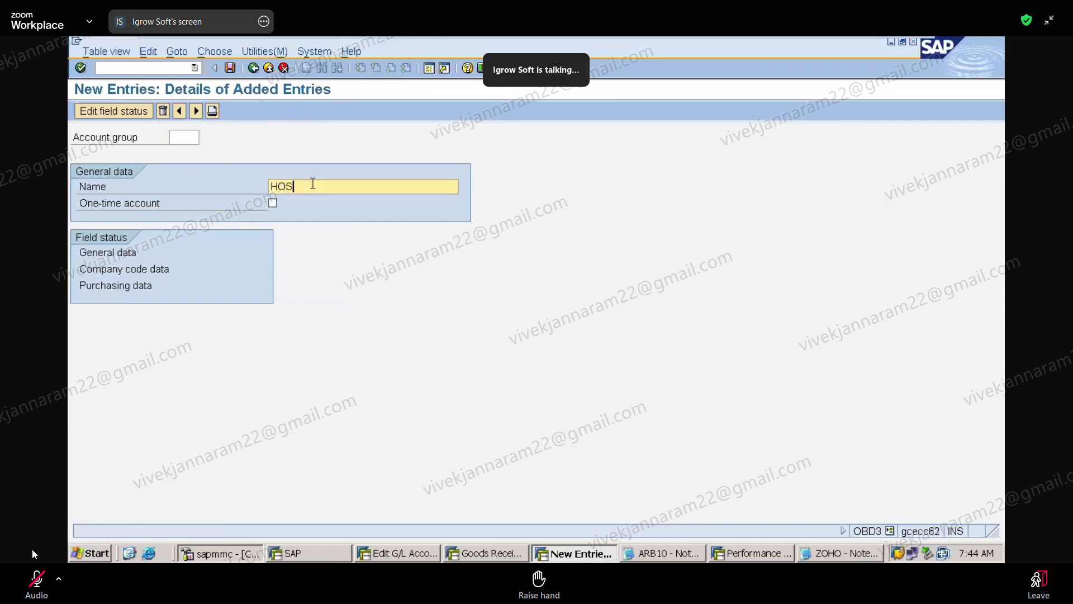
{"action": "type", "text": "USE KEEPING SERVIE"}
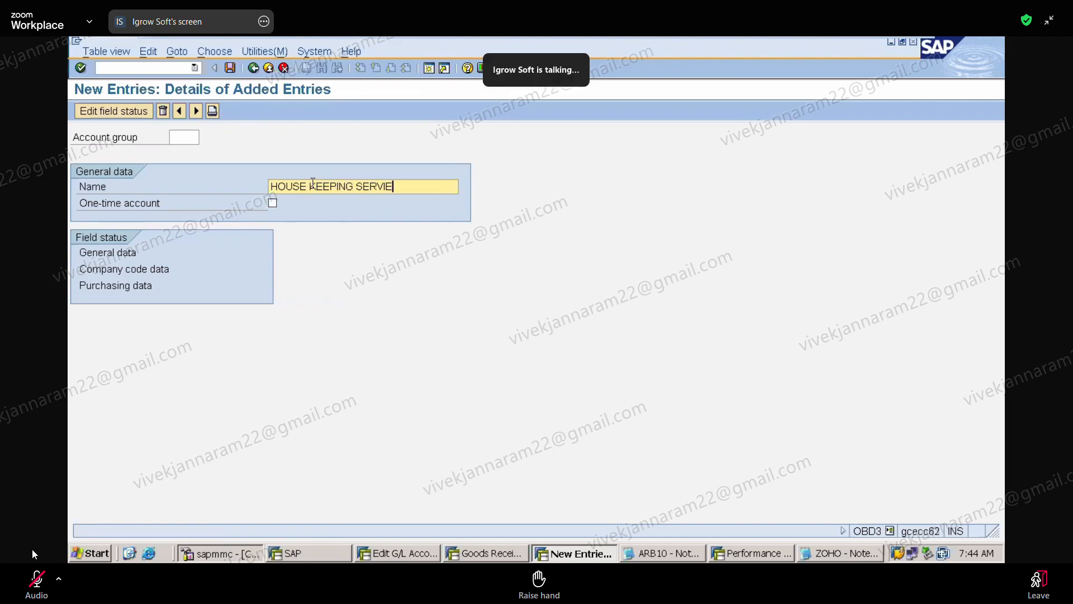
{"action": "key", "text": "BackSpace"}
{"action": "key", "text": "BackSpace"}
{"action": "key", "text": "BackSpace"}
{"action": "type", "text": "VICES VEN"}
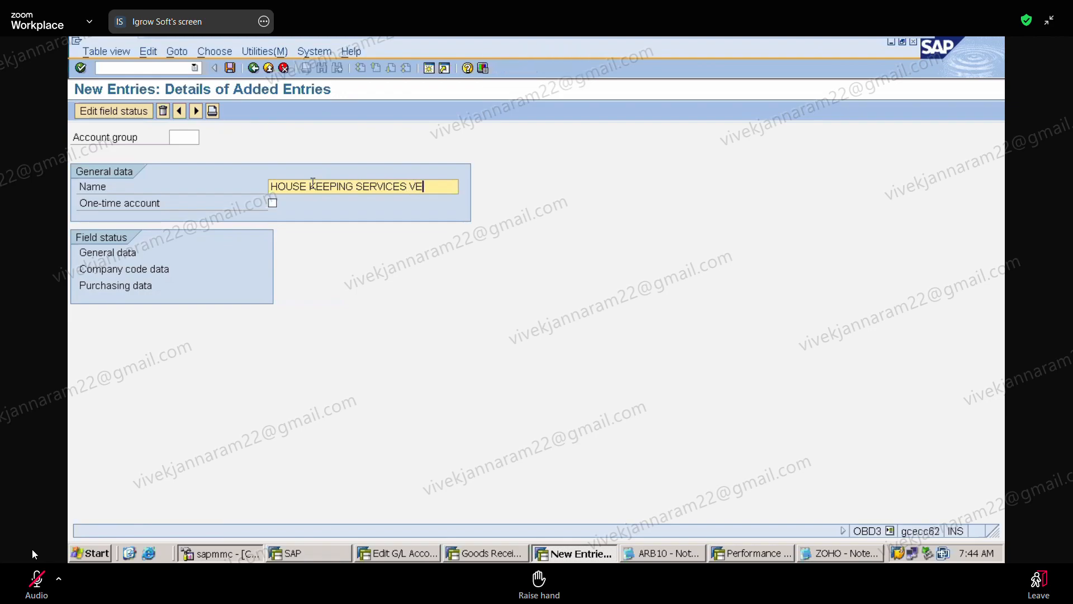
{"action": "type", "text": "DORS"}
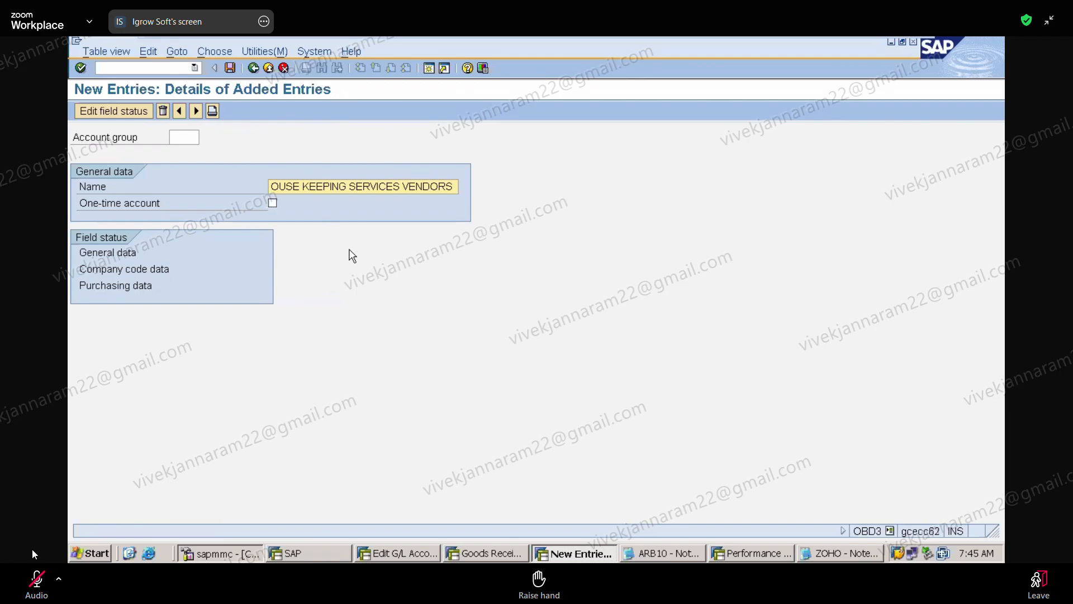
Step: Correct the account group's name to HOUSE KEEPING SERVICE VENDORS
{"action": "key", "text": "Left"}
{"action": "key", "text": "Left"}
{"action": "key", "text": "Left"}
{"action": "key", "text": "Left"}
{"action": "key", "text": "Left"}
{"action": "key", "text": "Left"}
{"action": "key", "text": "Left"}
{"action": "key", "text": "Left"}
{"action": "key", "text": "Left"}
{"action": "key", "text": "Left"}
{"action": "key", "text": "Left"}
{"action": "key", "text": "Left"}
{"action": "key", "text": "Left"}
{"action": "key", "text": "Left"}
{"action": "key", "text": "Left"}
{"action": "key", "text": "Left"}
{"action": "key", "text": "Left"}
{"action": "key", "text": "Left"}
{"action": "key", "text": "Left"}
{"action": "key", "text": "Left"}
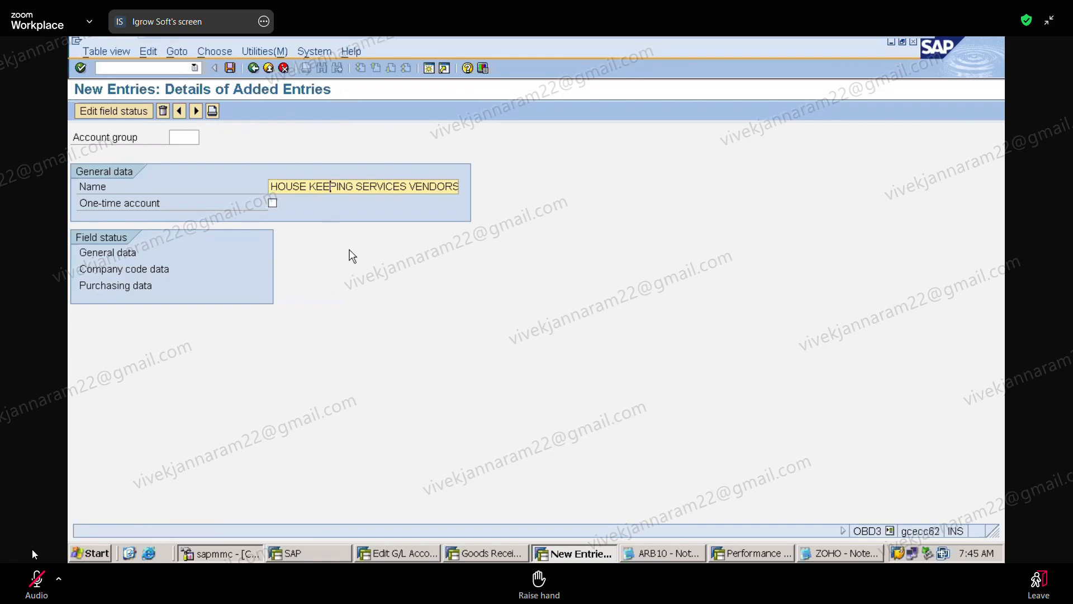
{"action": "left_click", "coordinate": [406, 186]}
{"action": "key", "text": "BackSpace"}
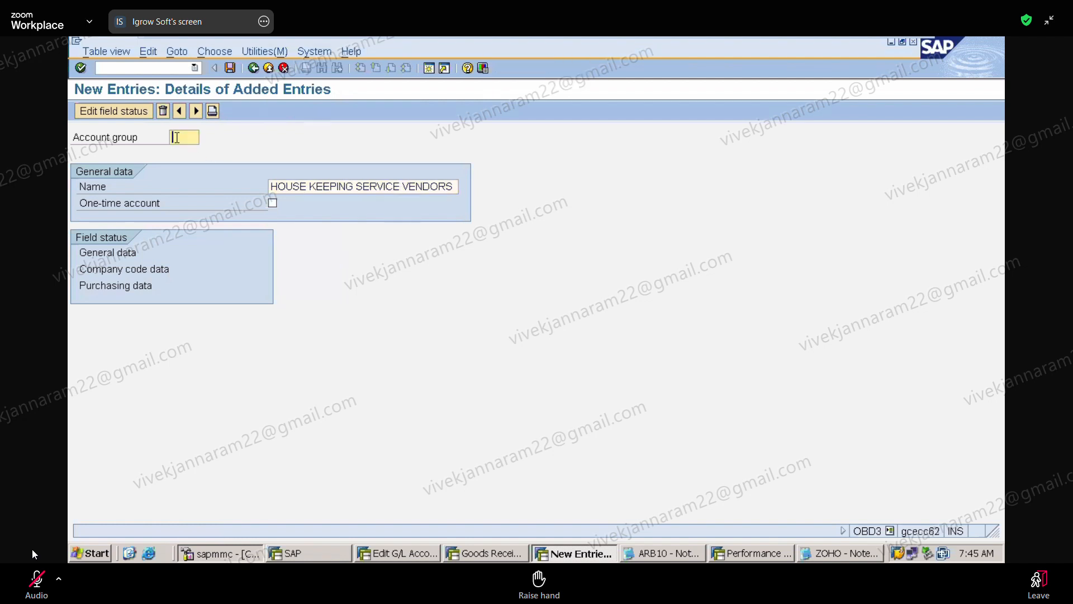
Step: Try 1234 as the new entry's account group key and clear it again
{"action": "left_click", "coordinate": [176, 137]}
{"action": "type", "text": "1234"}
{"action": "key", "text": "BackSpace"}
{"action": "key", "text": "BackSpace"}
{"action": "key", "text": "BackSpace"}
{"action": "key", "text": "BackSpace"}
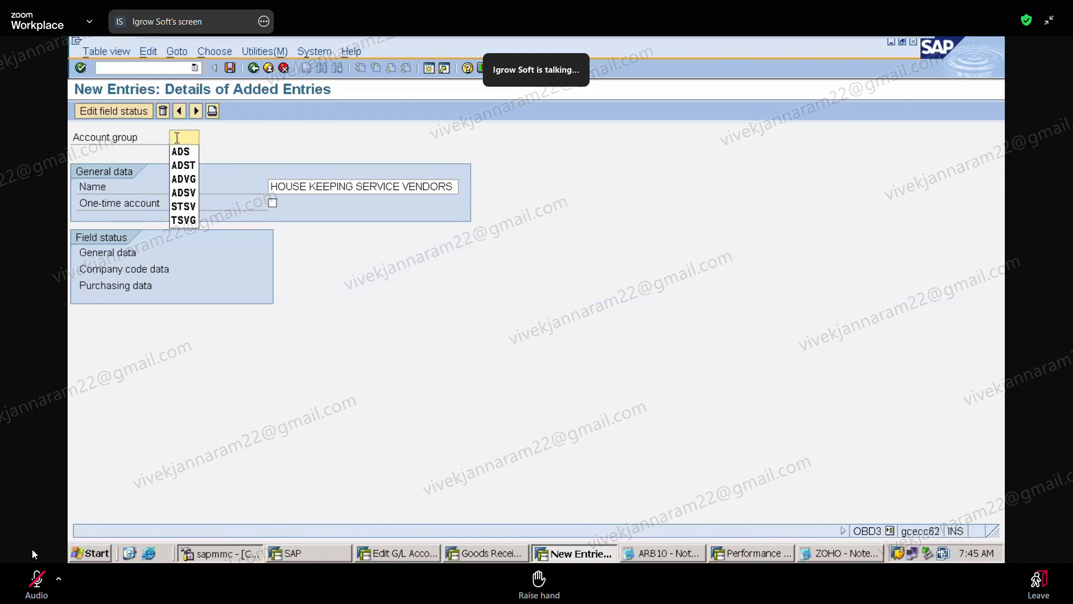
Step: Try ZHKS as the account group key and clear it again
{"action": "type", "text": "2H"}
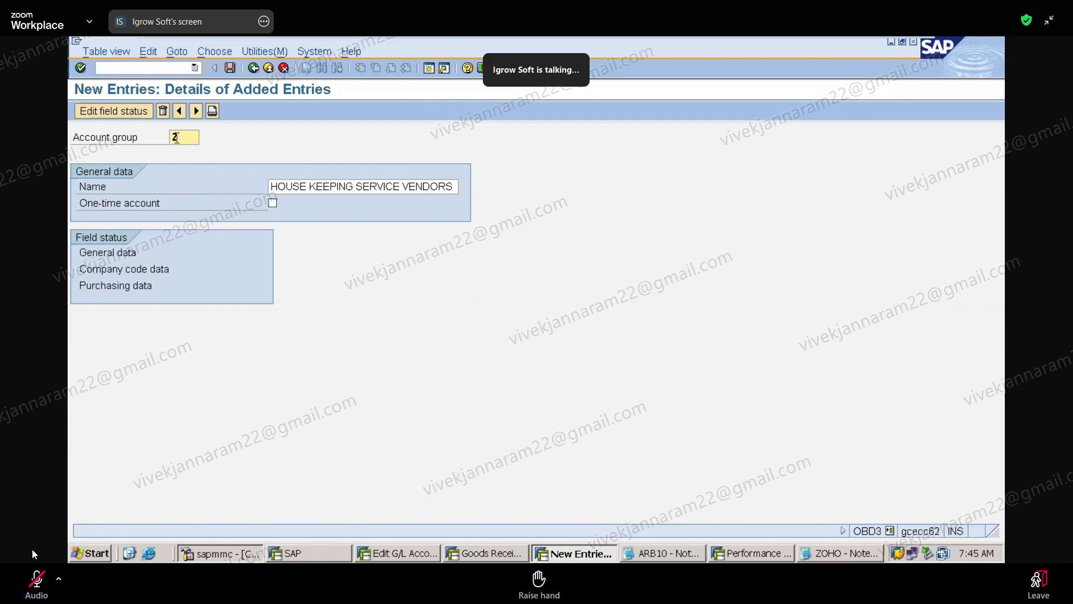
{"action": "type", "text": "KS"}
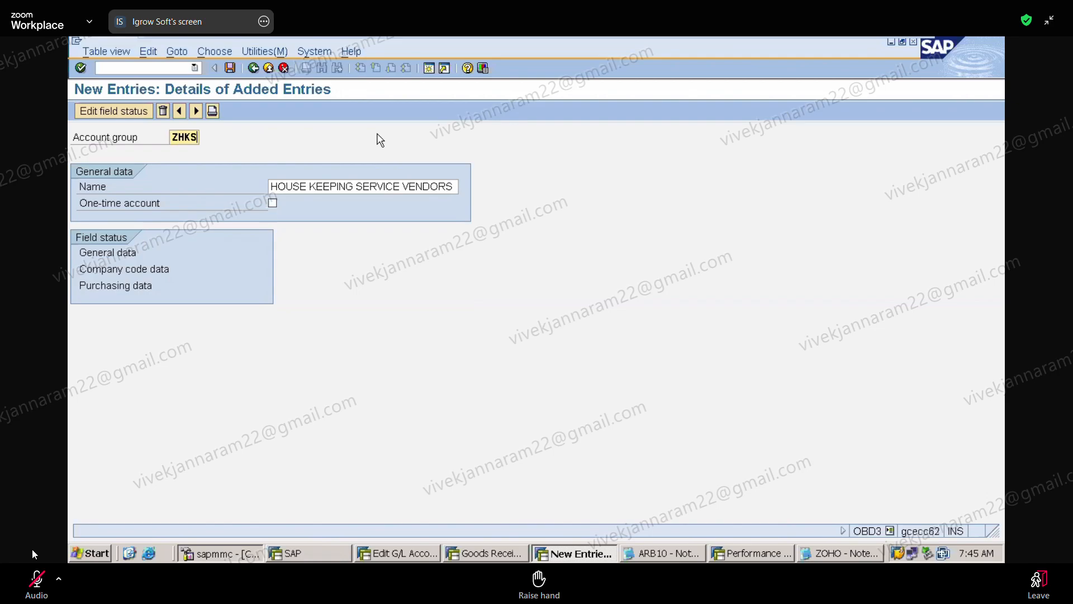
{"action": "key", "text": "BackSpace"}
{"action": "key", "text": "BackSpace"}
{"action": "key", "text": "BackSpace"}
{"action": "key", "text": "BackSpace"}
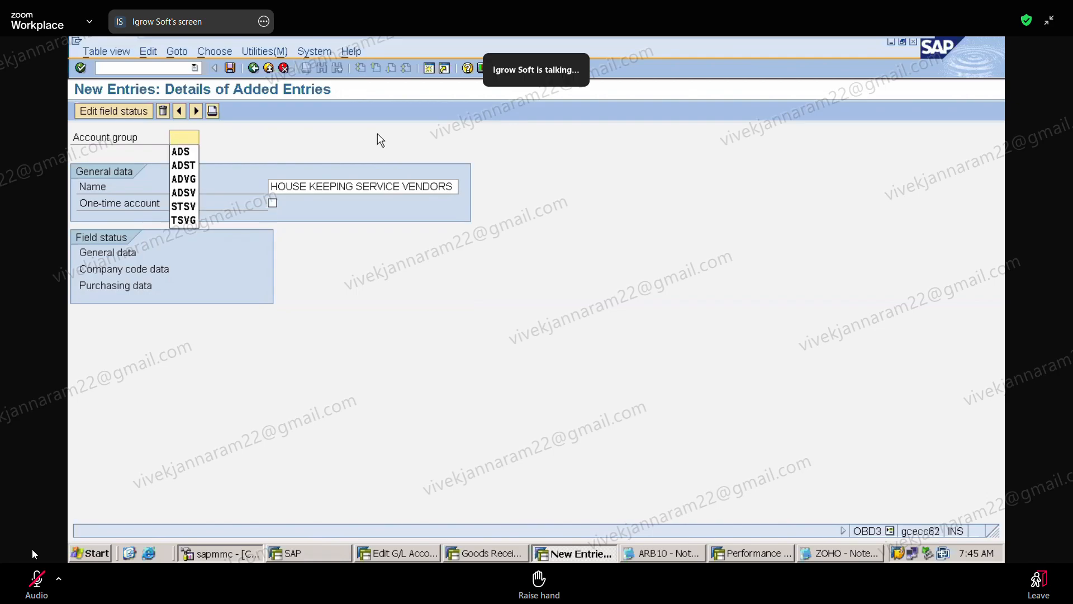
Step: Try ABCD as the account group key and replace it with ZHKS
{"action": "type", "text": "ABCD"}
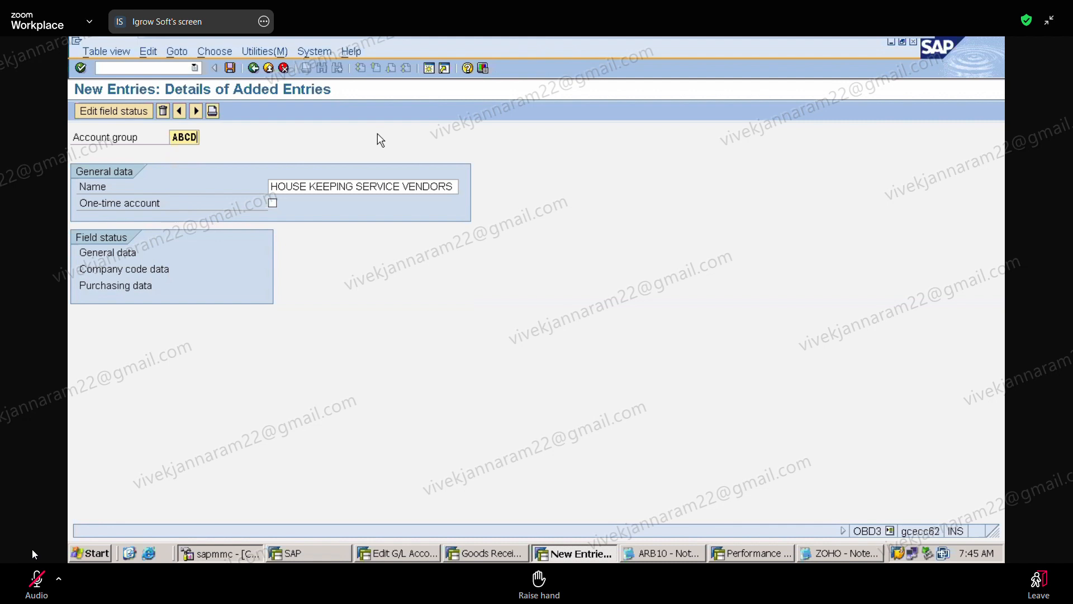
{"action": "key", "text": "BackSpace"}
{"action": "key", "text": "BackSpace"}
{"action": "key", "text": "BackSpace"}
{"action": "key", "text": "BackSpace"}
{"action": "type", "text": "ZH"}
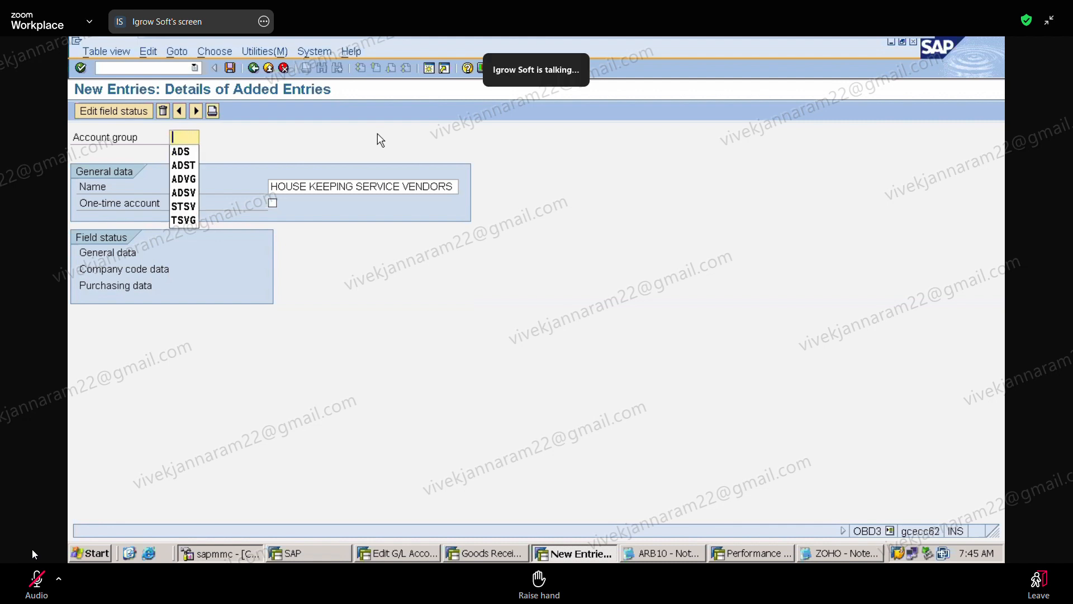
{"action": "type", "text": "K"}
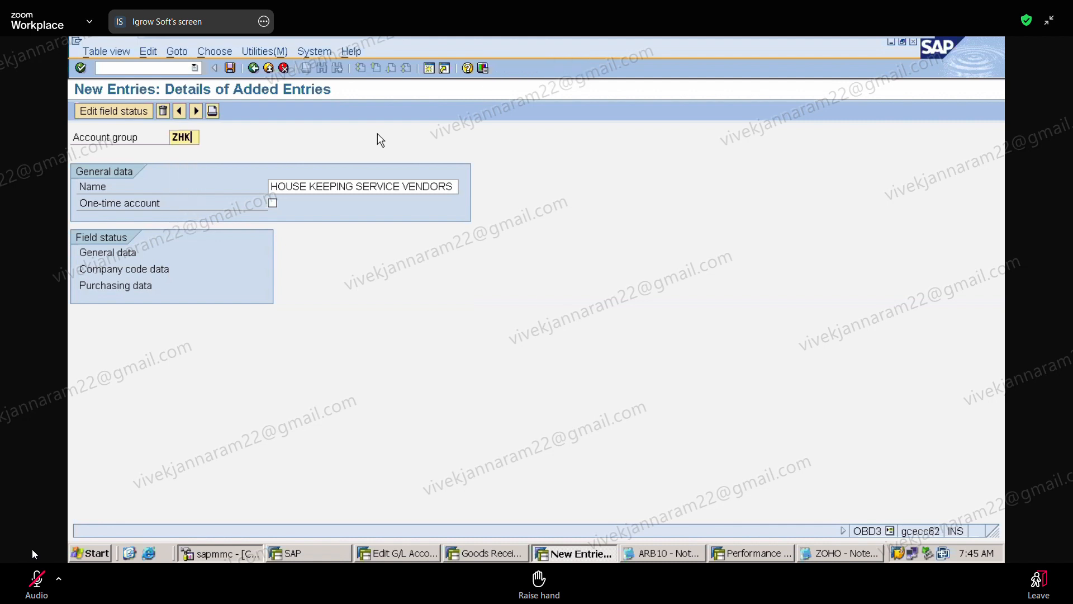
{"action": "type", "text": "S"}
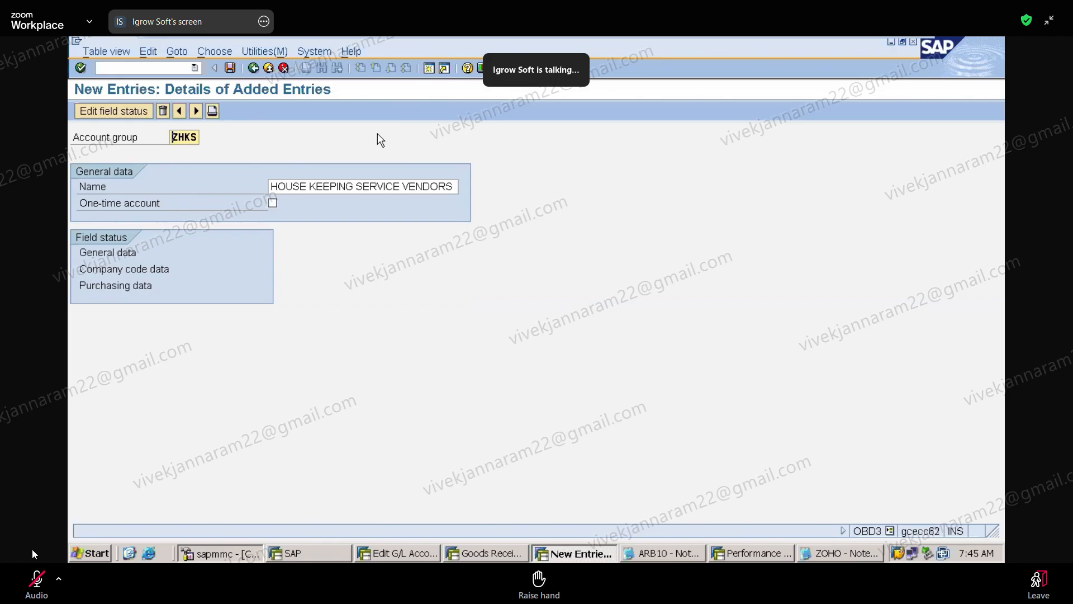
Step: Try the existing key ADS as the account group and validate the entry
{"action": "key", "text": "Delete"}
{"action": "key", "text": "Delete"}
{"action": "key", "text": "Delete"}
{"action": "key", "text": "Delete"}
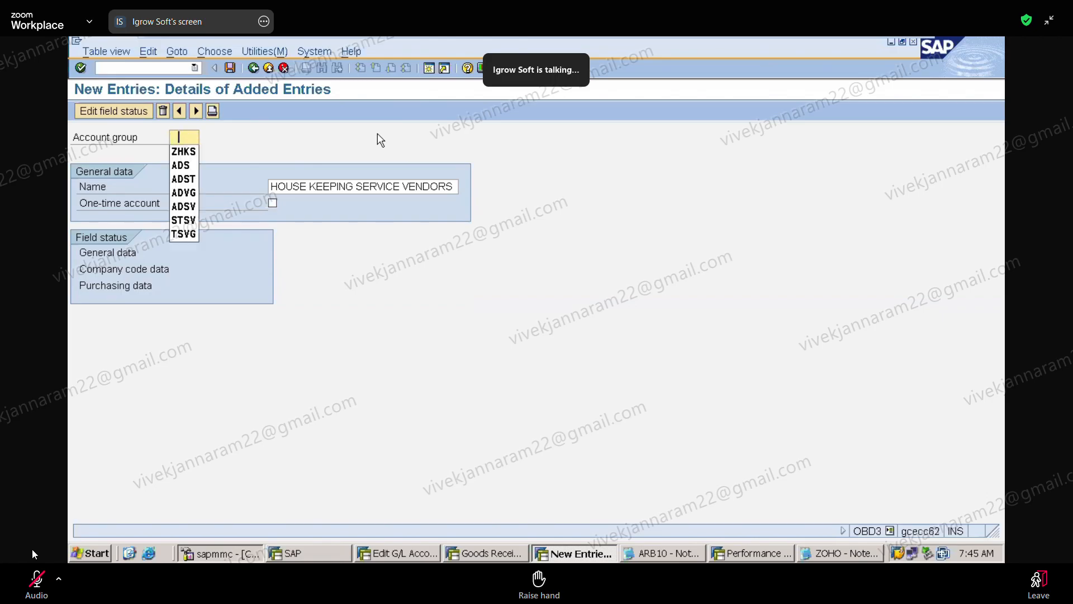
{"action": "left_click", "coordinate": [185, 165]}
{"action": "key", "text": "Return"}
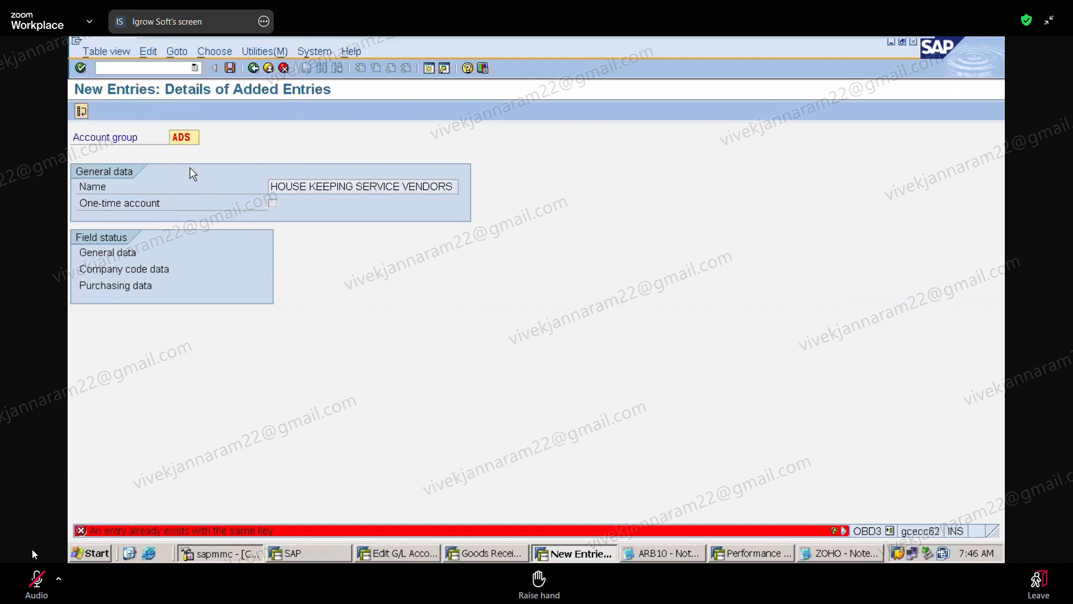
Step: Open the detailed explanation of the error message and move its window clear of the entry fields
{"action": "left_click", "coordinate": [169, 527]}
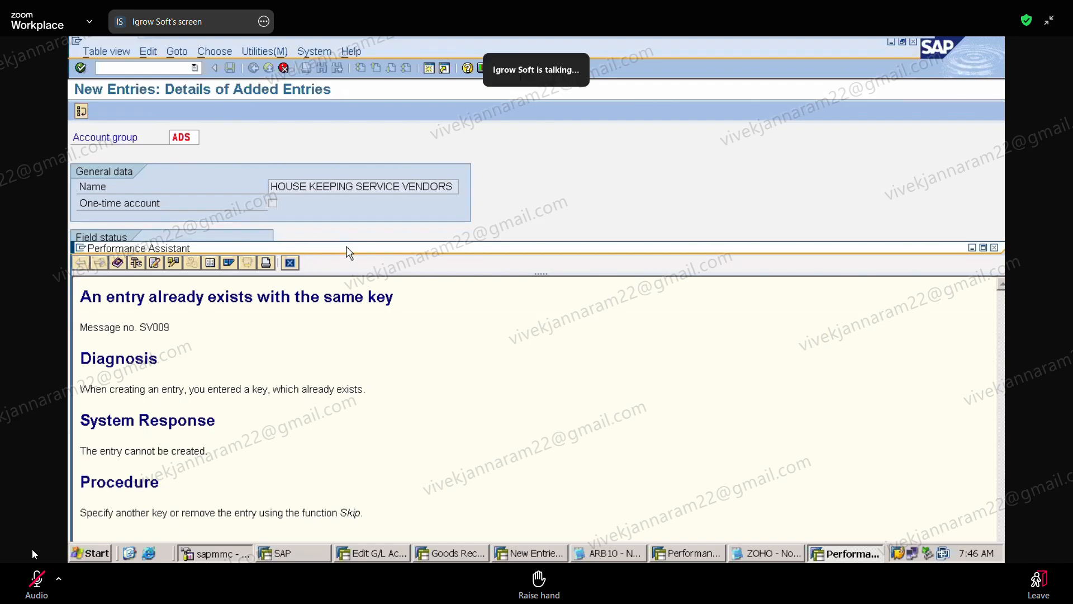
{"action": "left_click_drag", "start_coordinate": [346, 248], "coordinate": [356, 309]}
{"action": "left_click", "coordinate": [37, 582]}
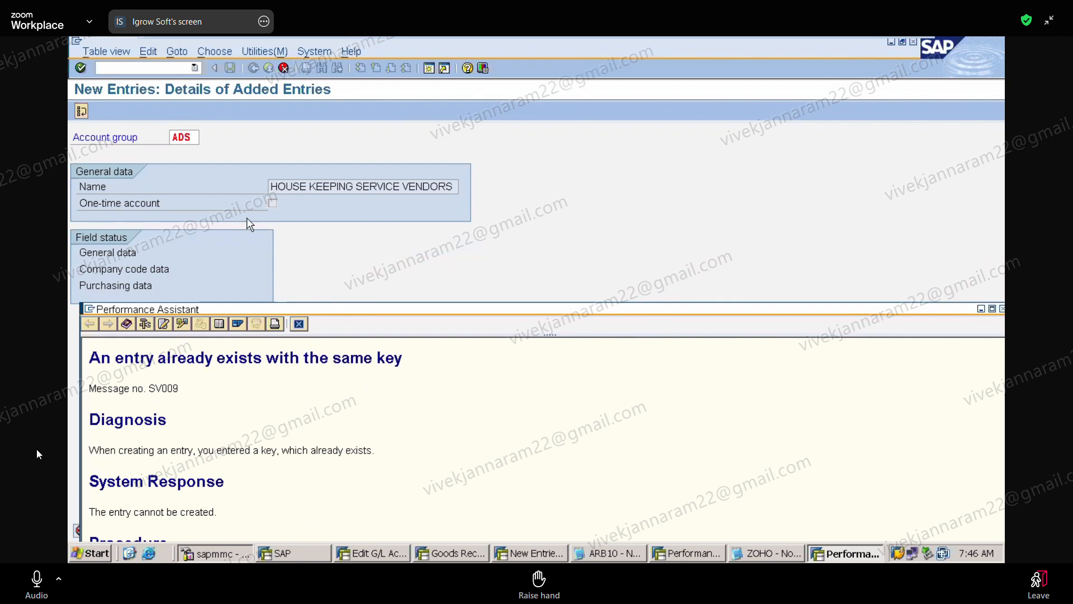
Step: Try HKSV as the account group key in place of ADS and validate the entry
{"action": "left_click", "coordinate": [195, 136]}
{"action": "key", "text": "BackSpace"}
{"action": "key", "text": "BackSpace"}
{"action": "key", "text": "BackSpace"}
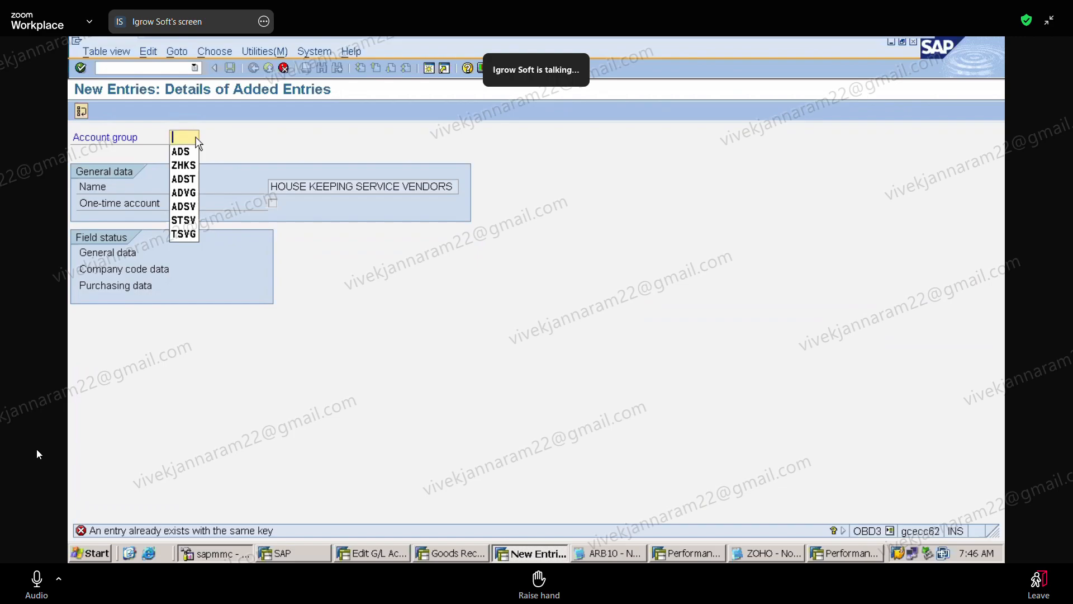
{"action": "type", "text": "HKS"}
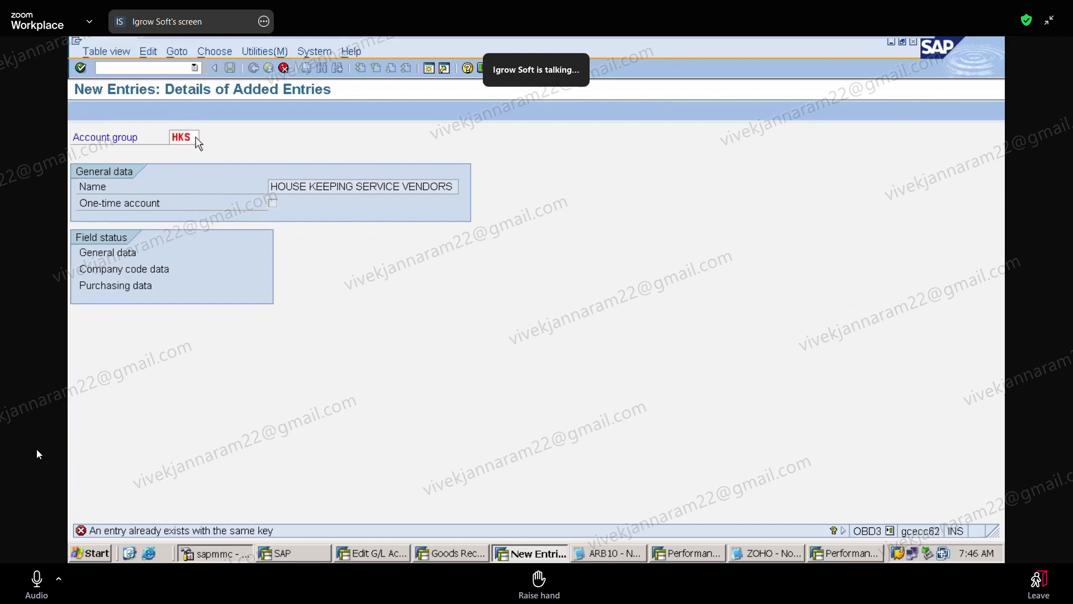
{"action": "key", "text": "Return"}
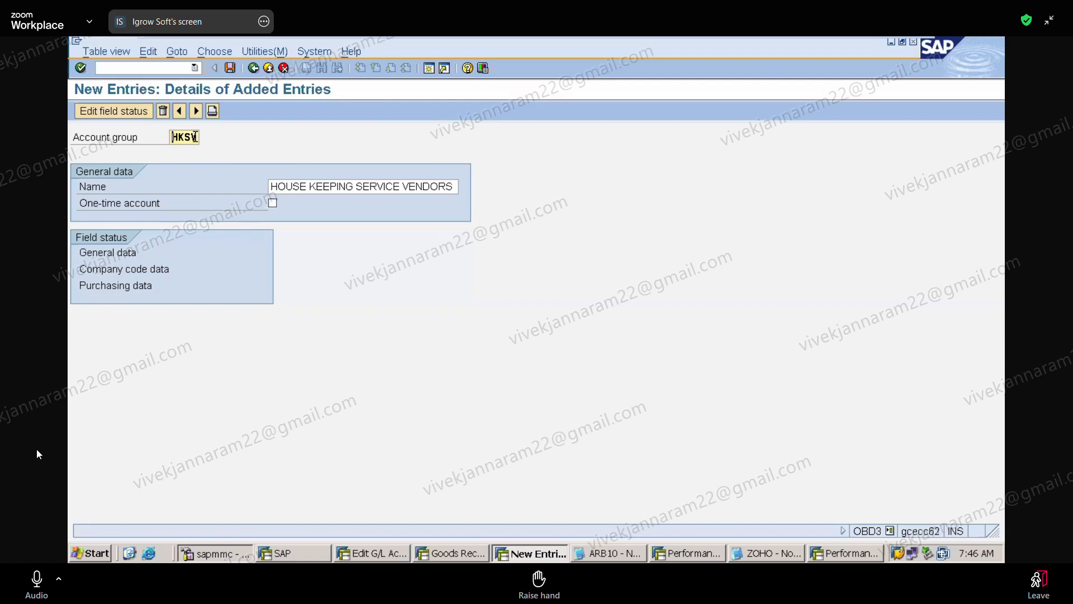
Step: Set the account group key to ZHKS and validate the entry
{"action": "key", "text": "BackSpace"}
{"action": "key", "text": "BackSpace"}
{"action": "key", "text": "BackSpace"}
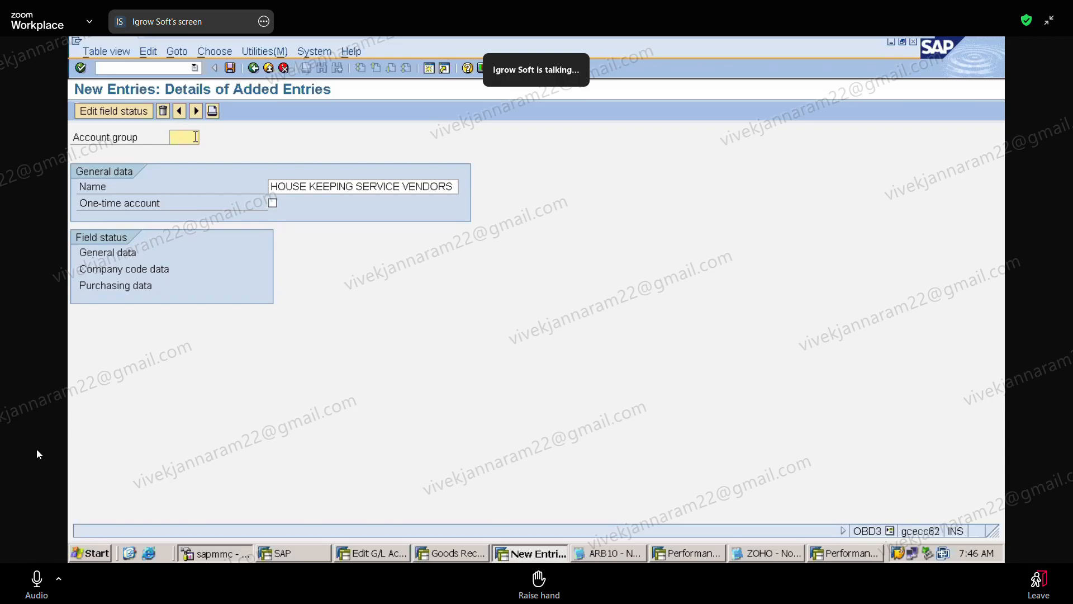
{"action": "type", "text": "ZHKS"}
{"action": "key", "text": "Return"}
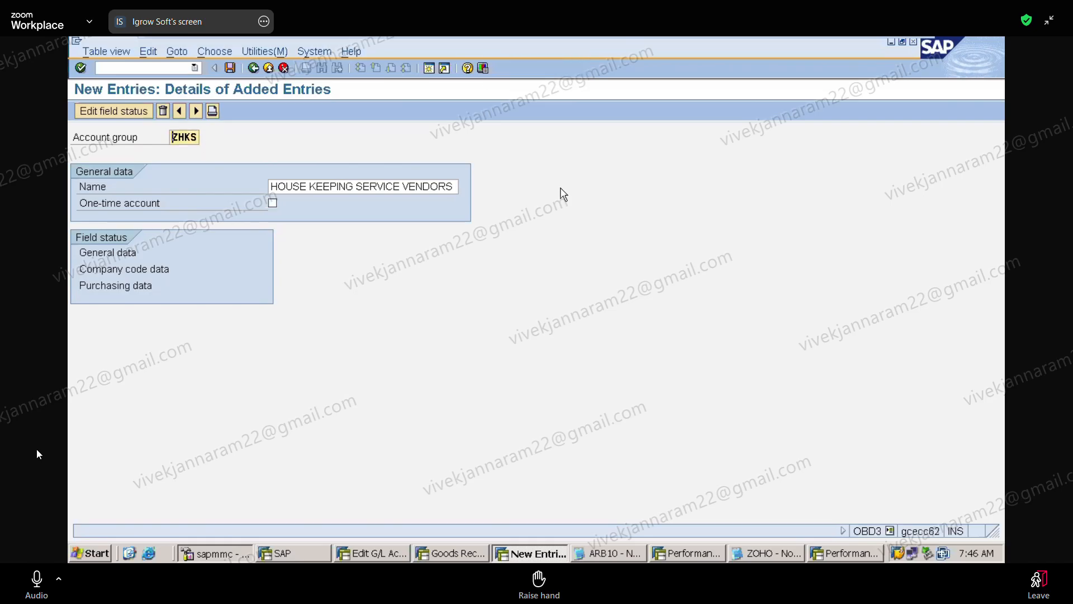
Step: Switch to the ZOHO notes and append ": ZHKS ---> HOUSE KEEPING SERVICE VENDORS GROUPS" to list item 1
{"action": "left_click", "coordinate": [776, 553]}
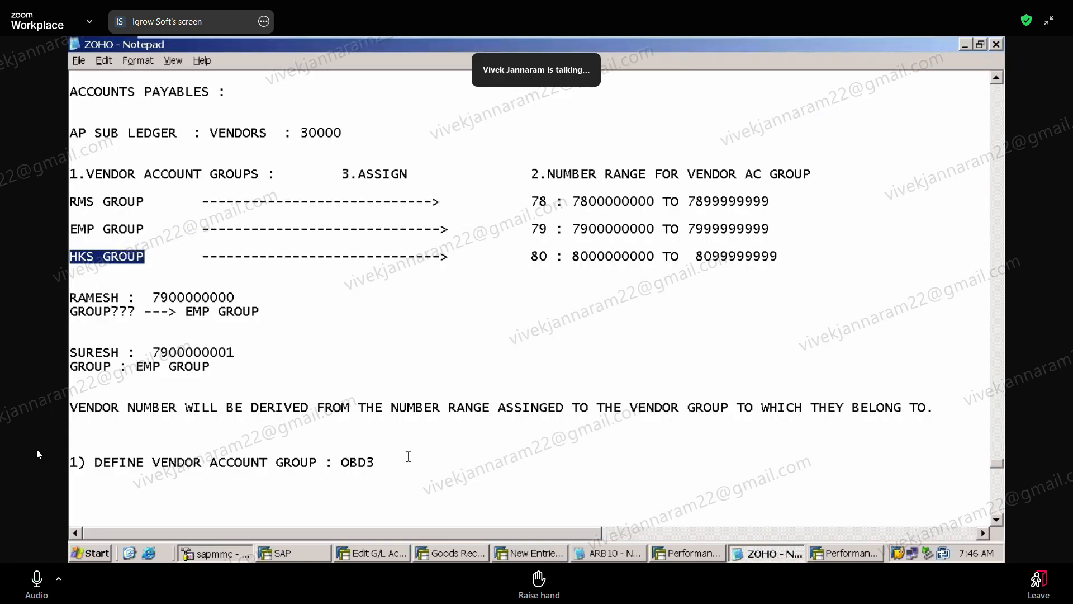
{"action": "left_click", "coordinate": [409, 461]}
{"action": "type", "text": ": "}
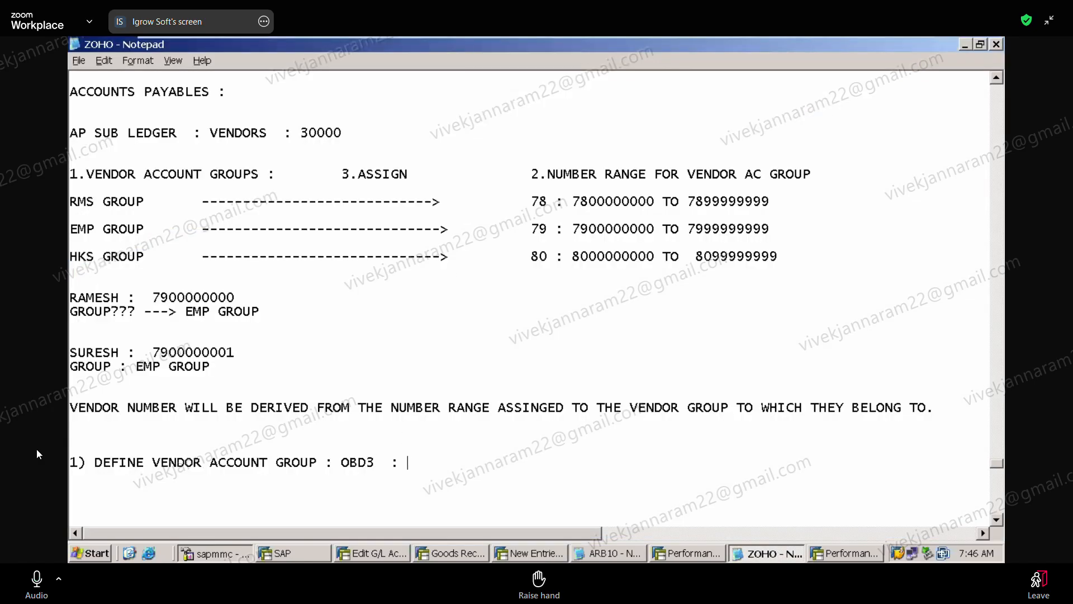
{"action": "type", "text": "ZHK"}
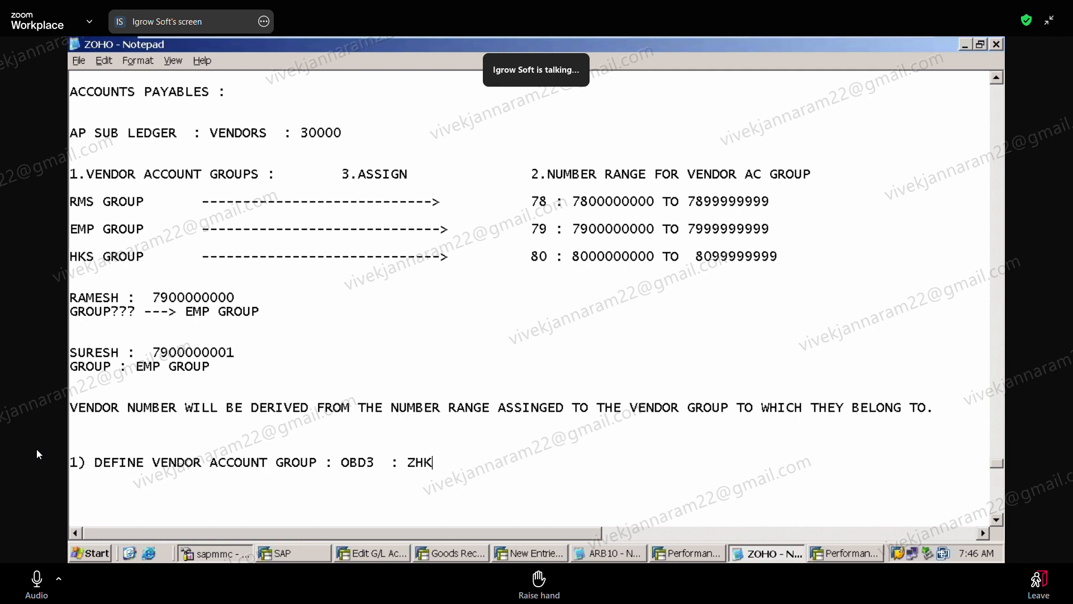
{"action": "type", "text": "S ---> HOUSE KEEPING SER"}
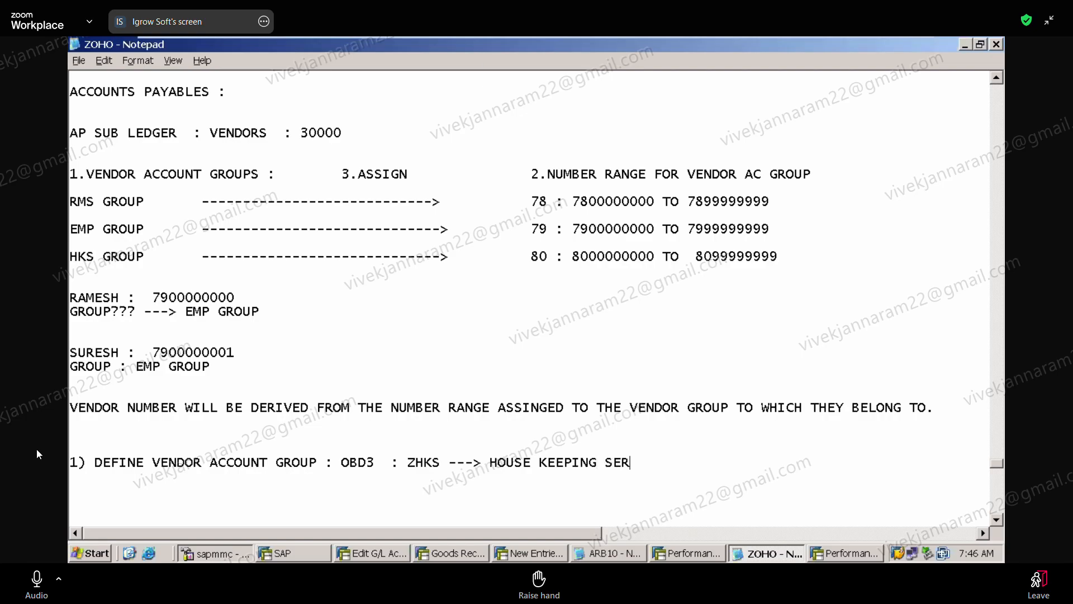
{"action": "type", "text": "VICE VENDOR"}
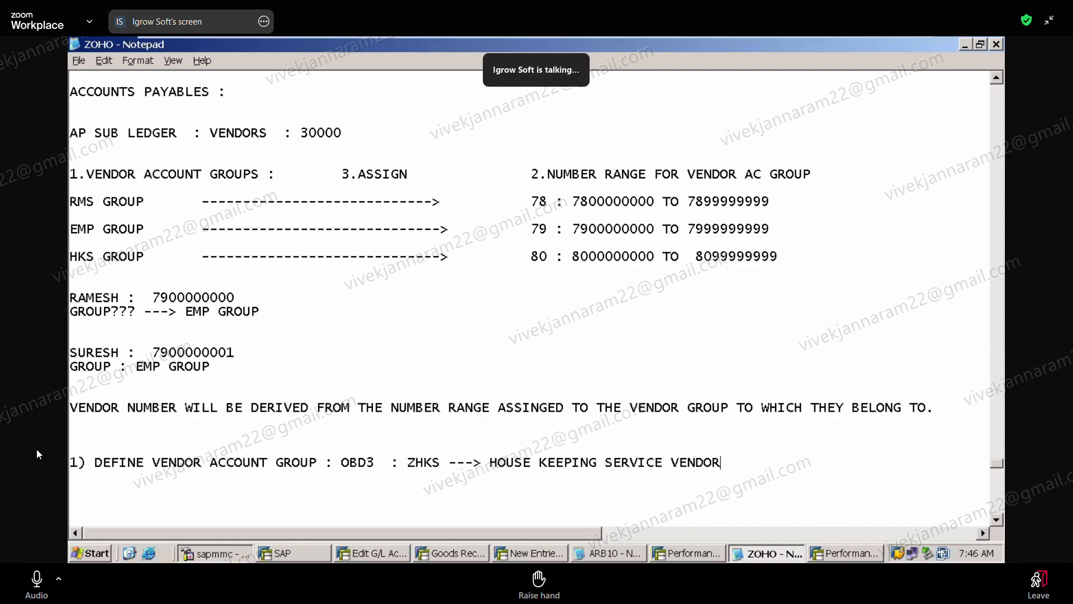
{"action": "type", "text": "S GROUPS"}
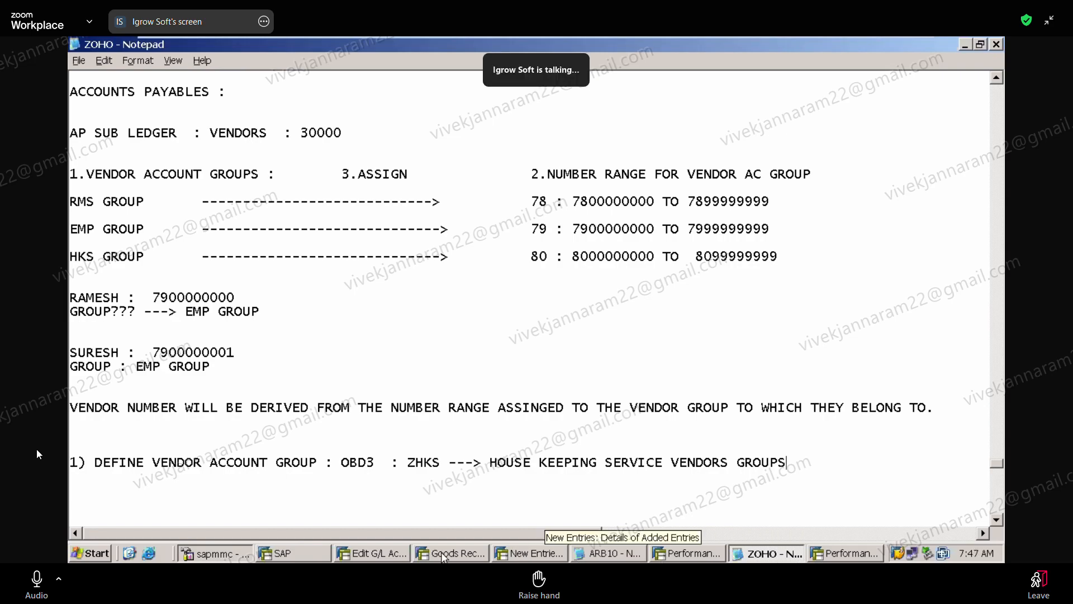
Step: In the ZOHO notes, add an OTV GROUP line with a dashed arrow below HKS GROUP
{"action": "left_click", "coordinate": [545, 552]}
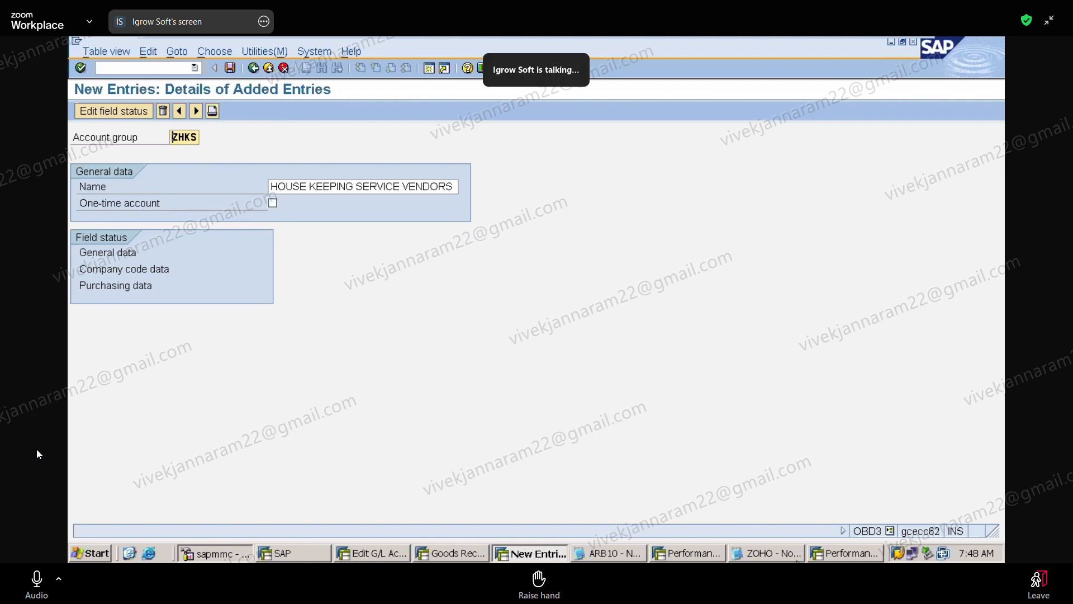
{"action": "left_click", "coordinate": [768, 553]}
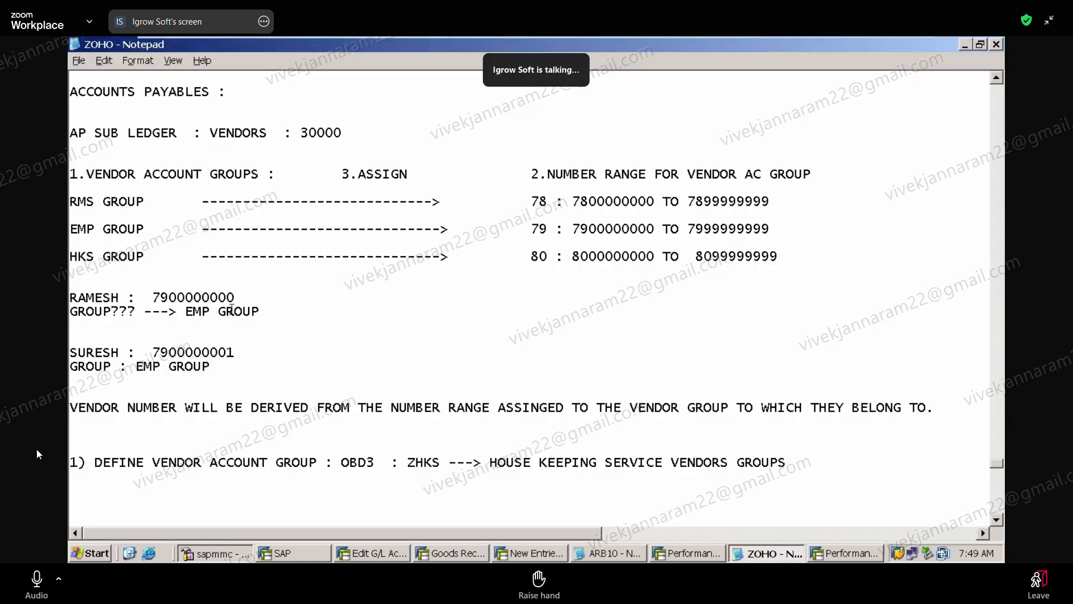
{"action": "key", "text": "Return"}
{"action": "key", "text": "Return"}
{"action": "key", "text": "Return"}
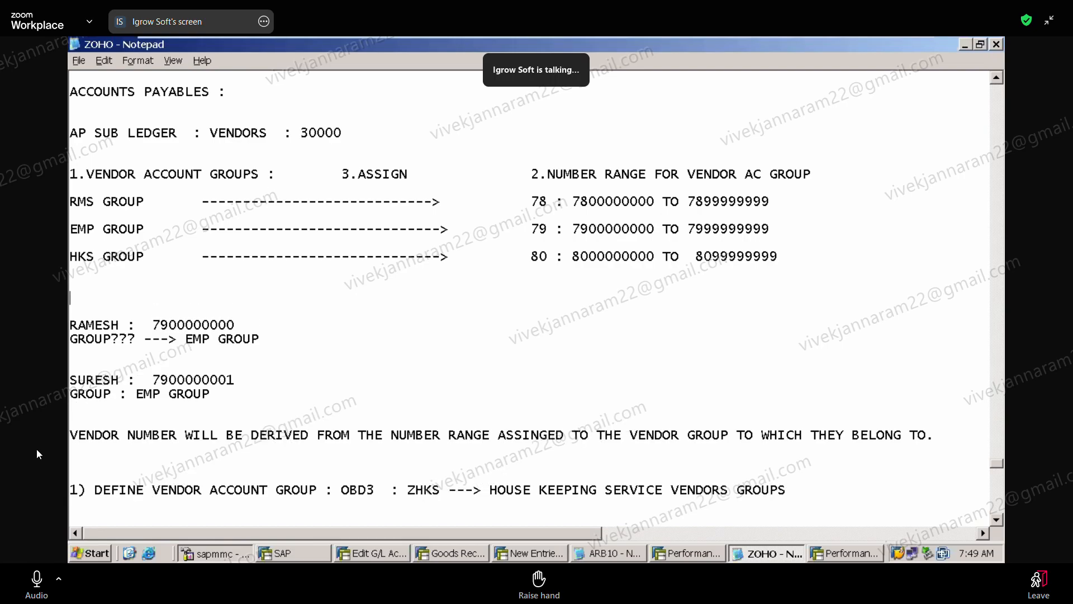
{"action": "type", "text": "OTV R"}
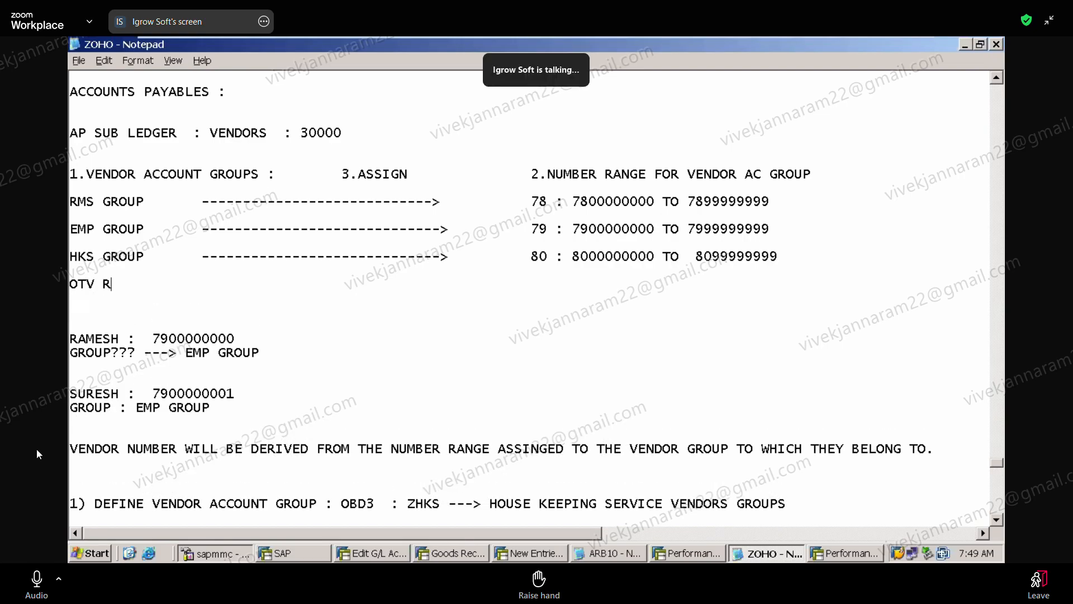
{"action": "key", "text": "BackSpace"}
{"action": "type", "text": "H"}
{"action": "key", "text": "BackSpace"}
{"action": "type", "text": "GROUP    -----------------------------> 81"}
{"action": "key", "text": "BackSpace"}
{"action": "key", "text": "BackSpace"}
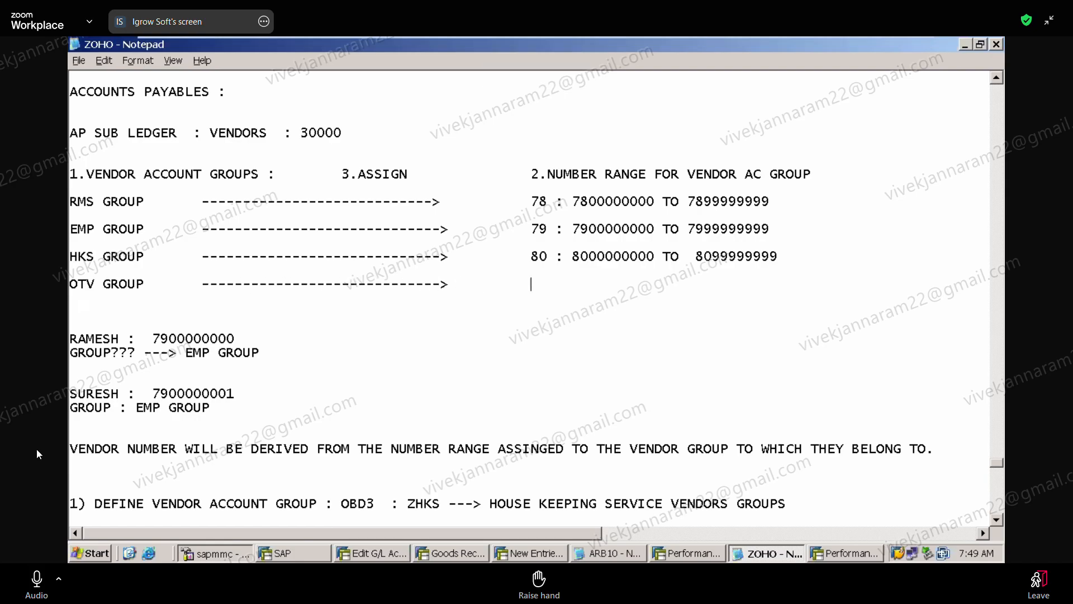
{"action": "type", "text": "81 : "}
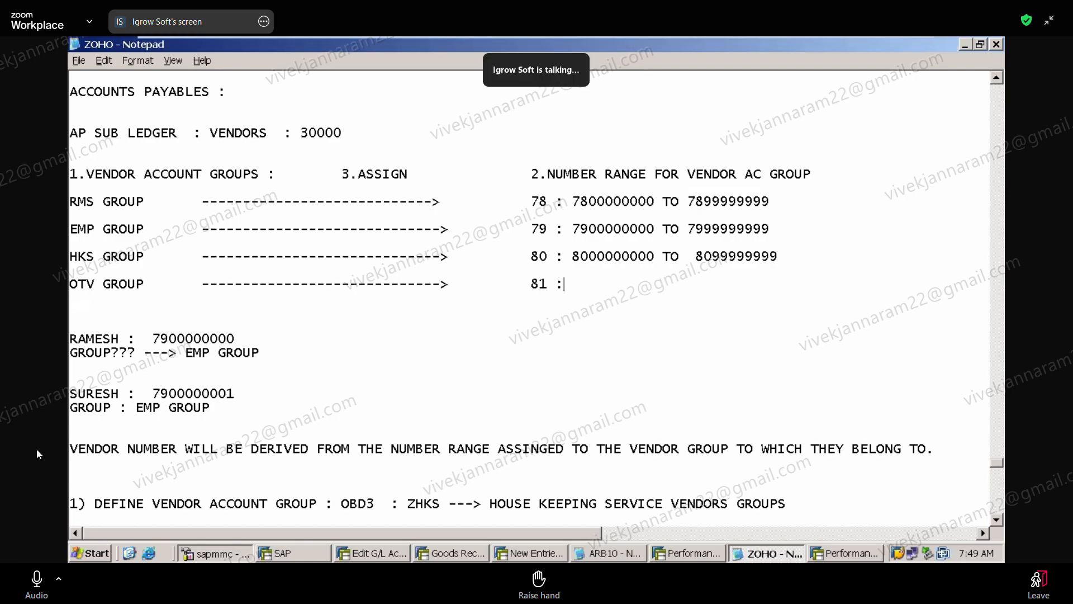
{"action": "type", "text": "8100000000 TO 8199999999"}
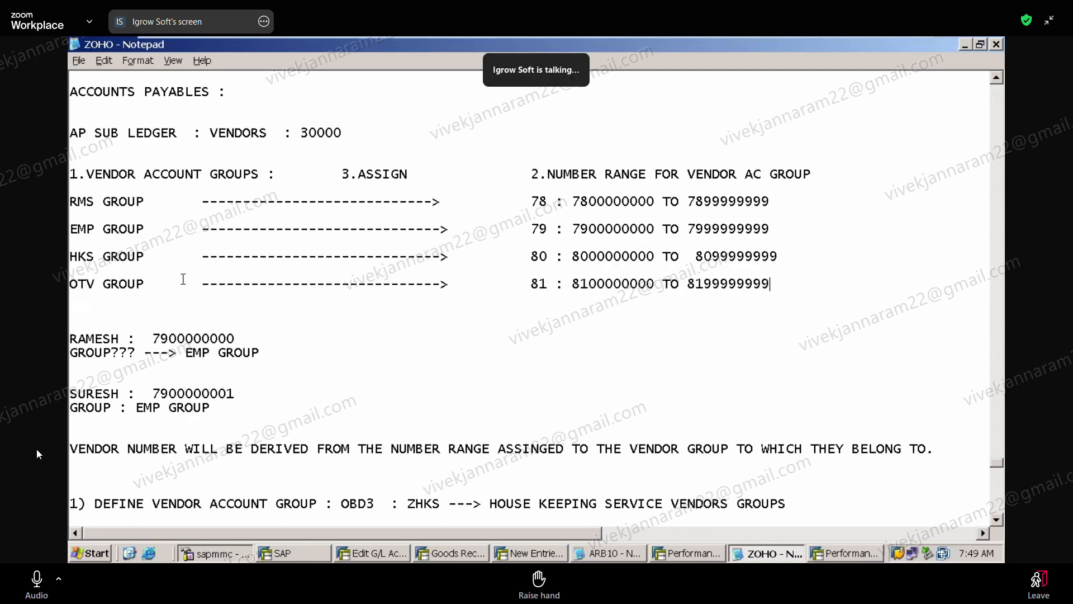
{"action": "left_click", "coordinate": [689, 285]}
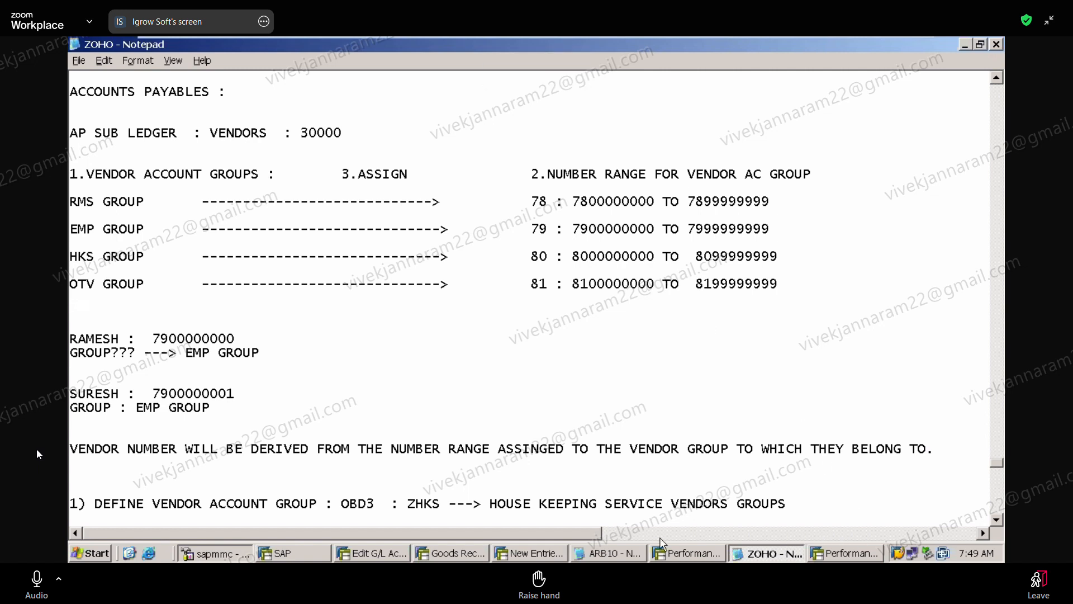
Step: Switch to the new vendor account group entry in SAP and replace the account group key with OTV
{"action": "left_click", "coordinate": [545, 552]}
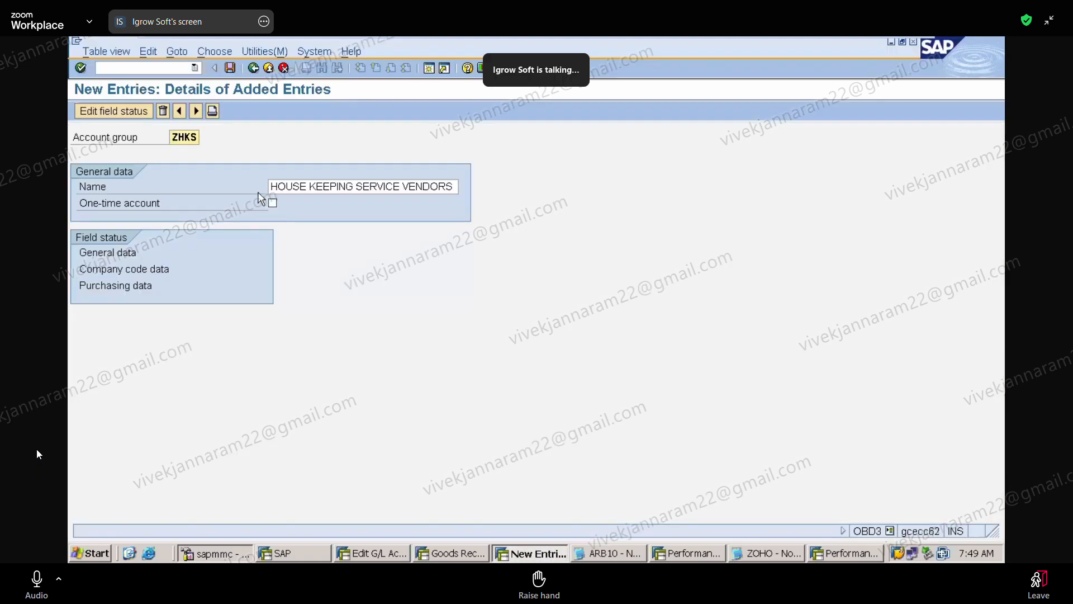
{"action": "key", "text": "BackSpace"}
{"action": "key", "text": "BackSpace"}
{"action": "key", "text": "BackSpace"}
{"action": "key", "text": "BackSpace"}
{"action": "type", "text": "OTV"}
Step: Change the group name to ONE TIME VENDOR GROUP and mark it as a one-time account
{"action": "left_click", "coordinate": [274, 188]}
{"action": "key", "text": "Delete"}
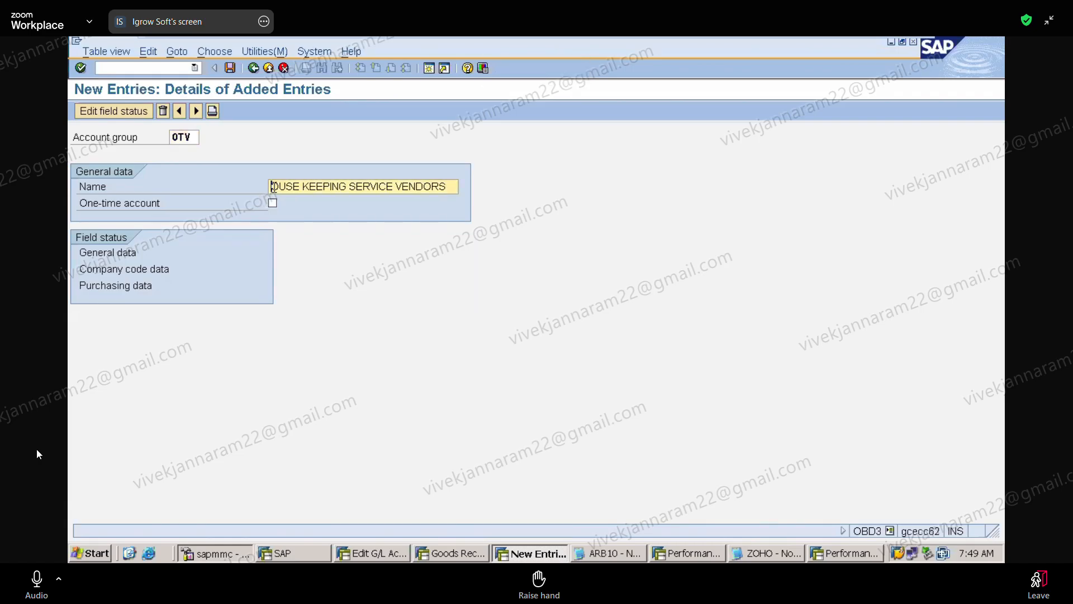
{"action": "key", "text": "Delete"}
{"action": "key", "text": "Delete"}
{"action": "key", "text": "Delete"}
{"action": "key", "text": "Delete"}
{"action": "key", "text": "Delete"}
{"action": "key", "text": "Delete"}
{"action": "key", "text": "Delete"}
{"action": "key", "text": "Delete"}
{"action": "key", "text": "Delete"}
{"action": "key", "text": "Delete"}
{"action": "key", "text": "Delete"}
{"action": "key", "text": "Delete"}
{"action": "key", "text": "Delete"}
{"action": "key", "text": "Delete"}
{"action": "key", "text": "Delete"}
{"action": "key", "text": "Delete"}
{"action": "key", "text": "Delete"}
{"action": "key", "text": "Delete"}
{"action": "key", "text": "Delete"}
{"action": "key", "text": "Delete"}
{"action": "type", "text": "ONE TIEM"}
{"action": "key", "text": "BackSpace"}
{"action": "key", "text": "BackSpace"}
{"action": "key", "text": "BackSpace"}
{"action": "type", "text": "ME VENDOR GROUP"}
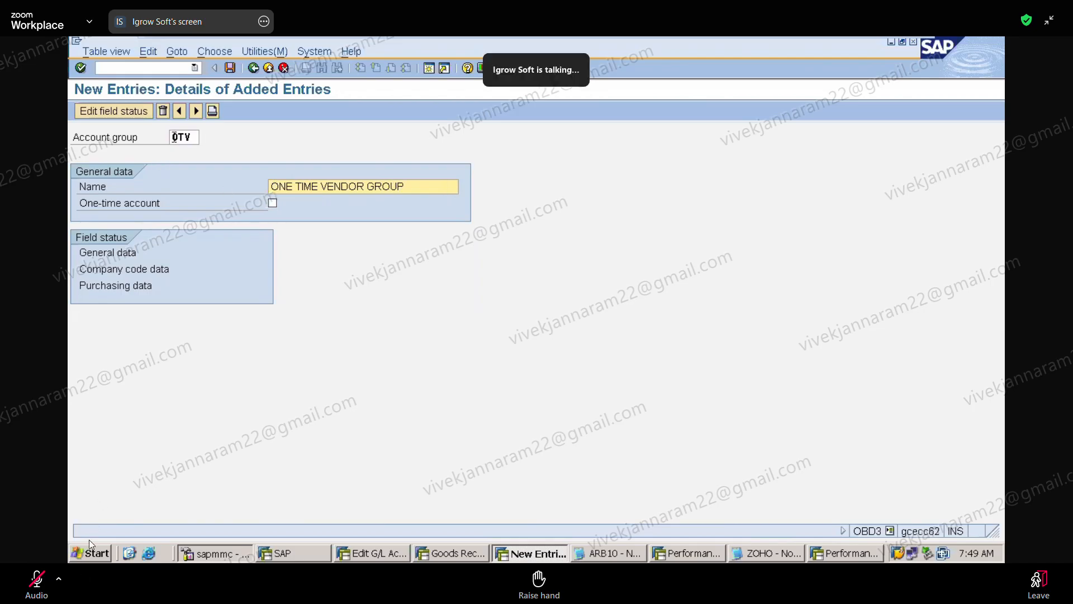
{"action": "left_click", "coordinate": [273, 203]}
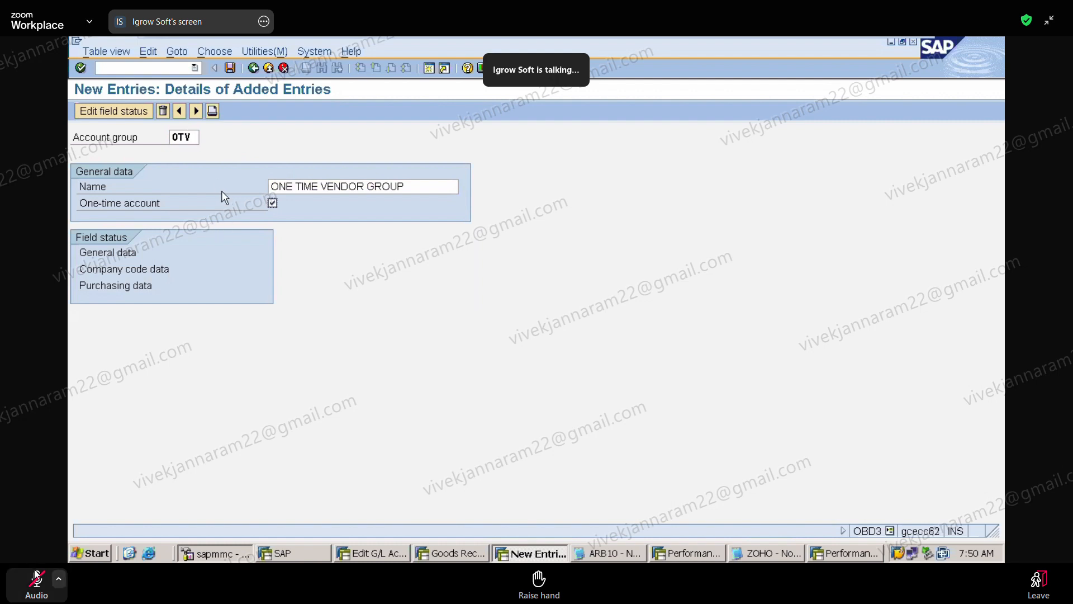
{"action": "left_click", "coordinate": [31, 584]}
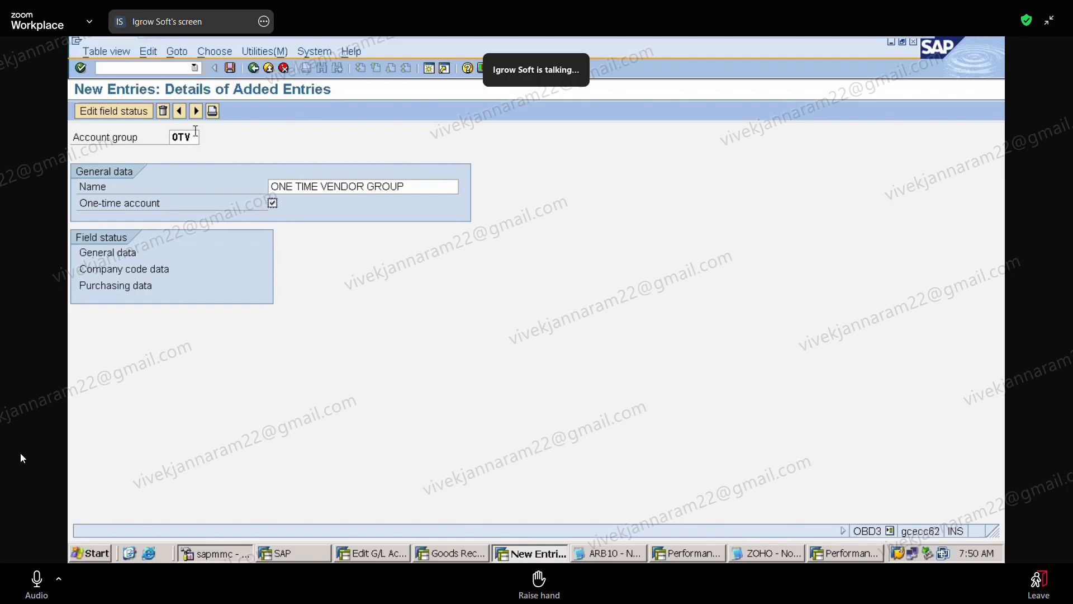
Step: Set the account group key back to ZHKS from the earlier entries
{"action": "double_click", "coordinate": [199, 137]}
{"action": "key", "text": "BackSpace"}
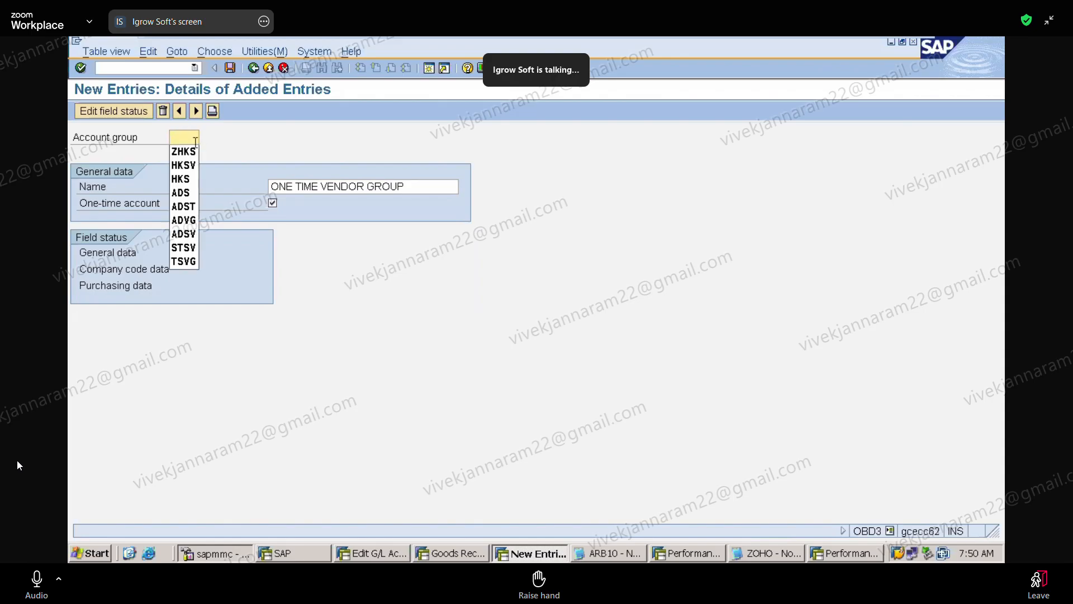
{"action": "left_click", "coordinate": [187, 152]}
Step: Set the group name to HOUSE KEEPING SERVICE VENDORS with the one-time account option off, and save the entry
{"action": "left_click", "coordinate": [428, 191]}
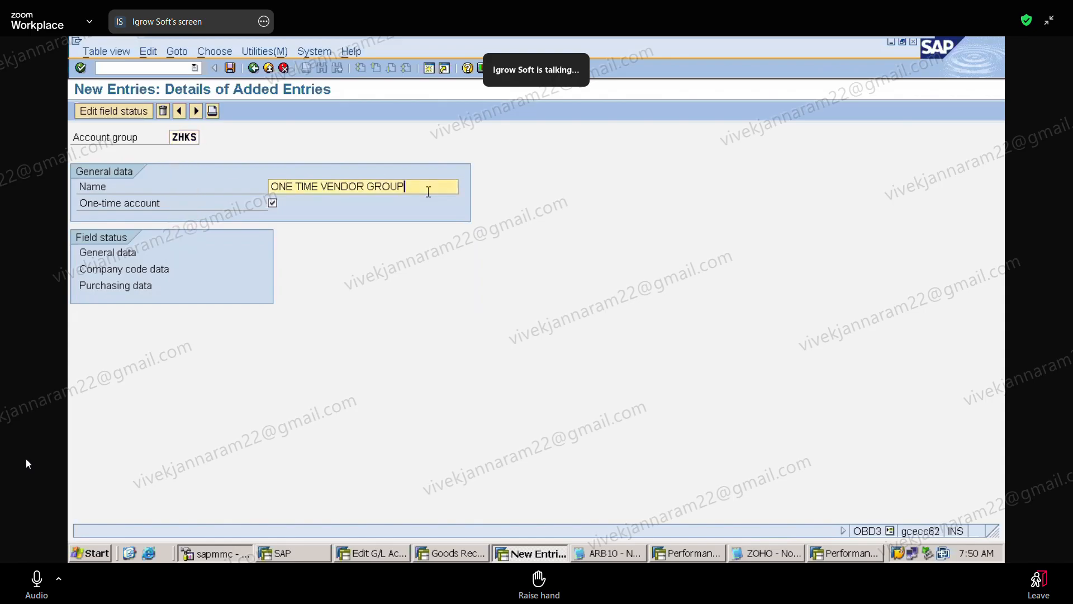
{"action": "key", "text": "BackSpace"}
{"action": "key", "text": "BackSpace"}
{"action": "key", "text": "BackSpace"}
{"action": "key", "text": "BackSpace"}
{"action": "key", "text": "BackSpace"}
{"action": "key", "text": "BackSpace"}
{"action": "key", "text": "BackSpace"}
{"action": "key", "text": "BackSpace"}
{"action": "key", "text": "BackSpace"}
{"action": "key", "text": "BackSpace"}
{"action": "key", "text": "BackSpace"}
{"action": "key", "text": "BackSpace"}
{"action": "key", "text": "BackSpace"}
{"action": "key", "text": "BackSpace"}
{"action": "key", "text": "BackSpace"}
{"action": "key", "text": "BackSpace"}
{"action": "key", "text": "BackSpace"}
{"action": "key", "text": "BackSpace"}
{"action": "key", "text": "BackSpace"}
{"action": "key", "text": "BackSpace"}
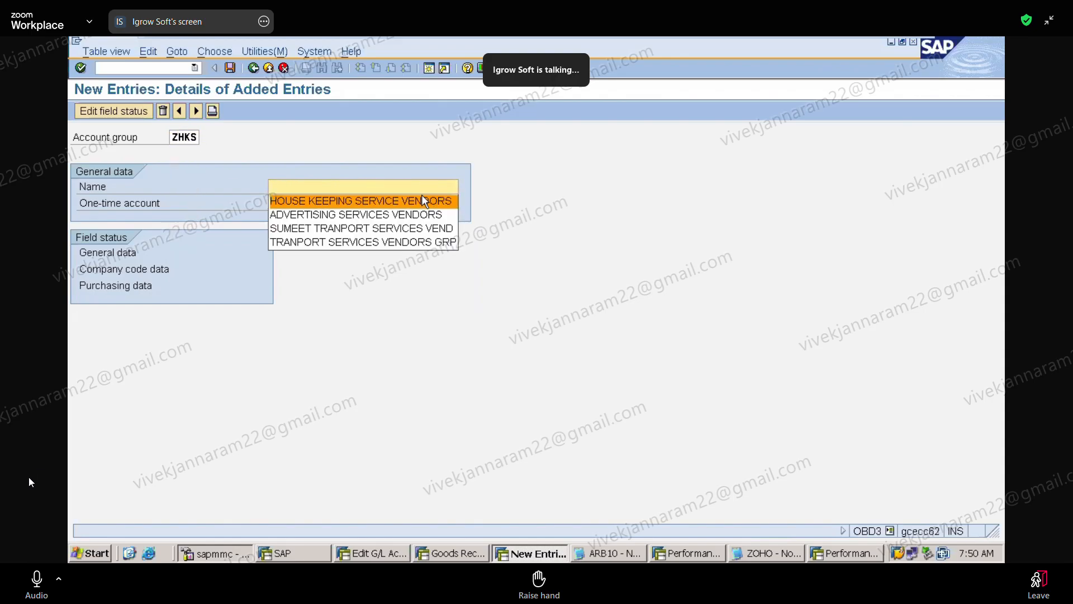
{"action": "left_click", "coordinate": [423, 205]}
{"action": "key", "text": "Tab"}
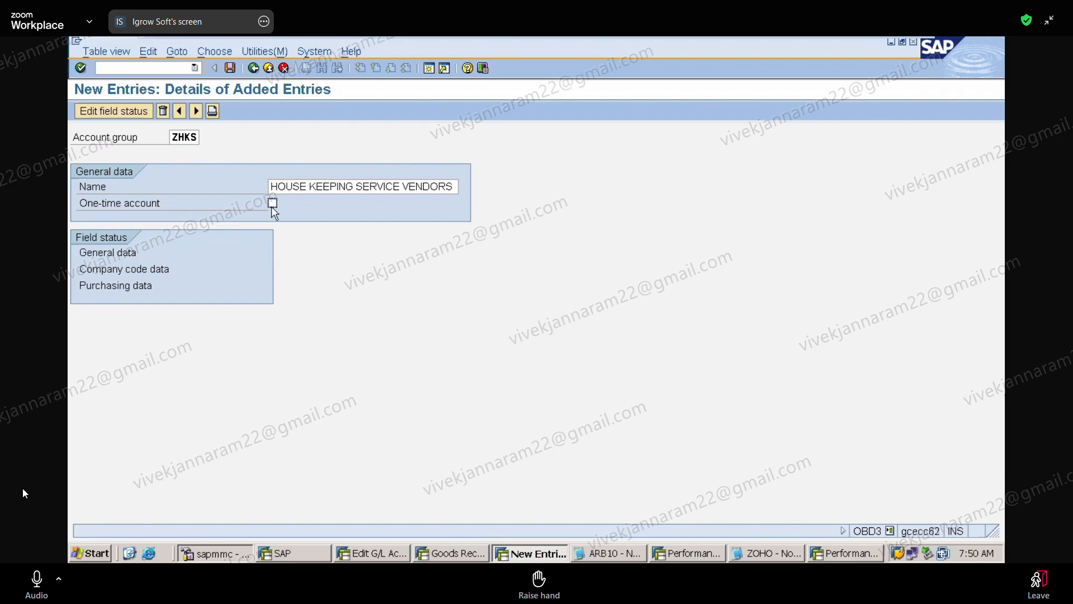
{"action": "key", "text": "Return"}
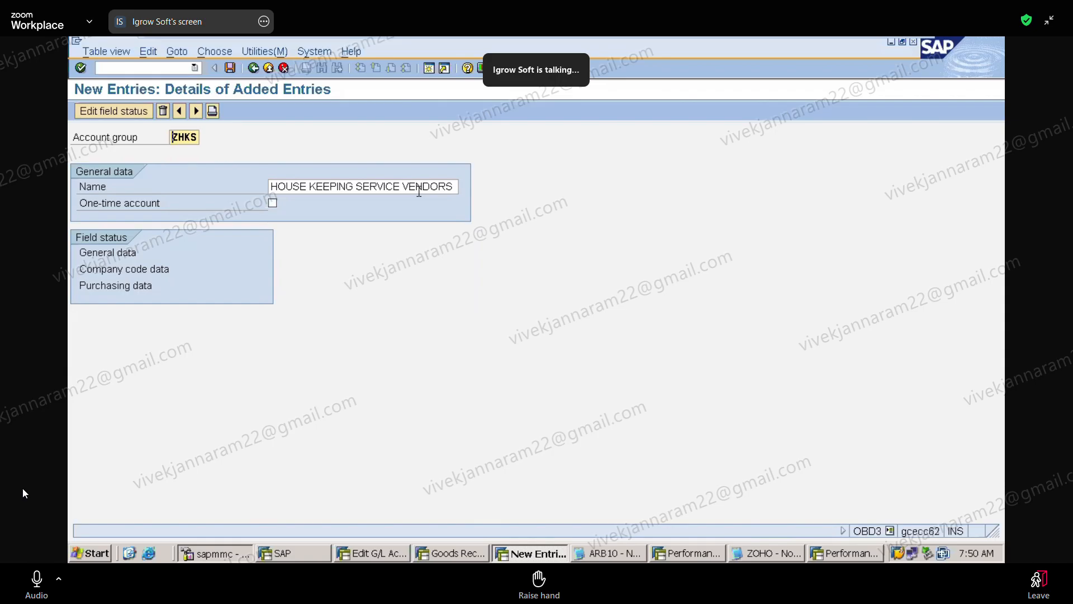
{"action": "left_click", "coordinate": [230, 69]}
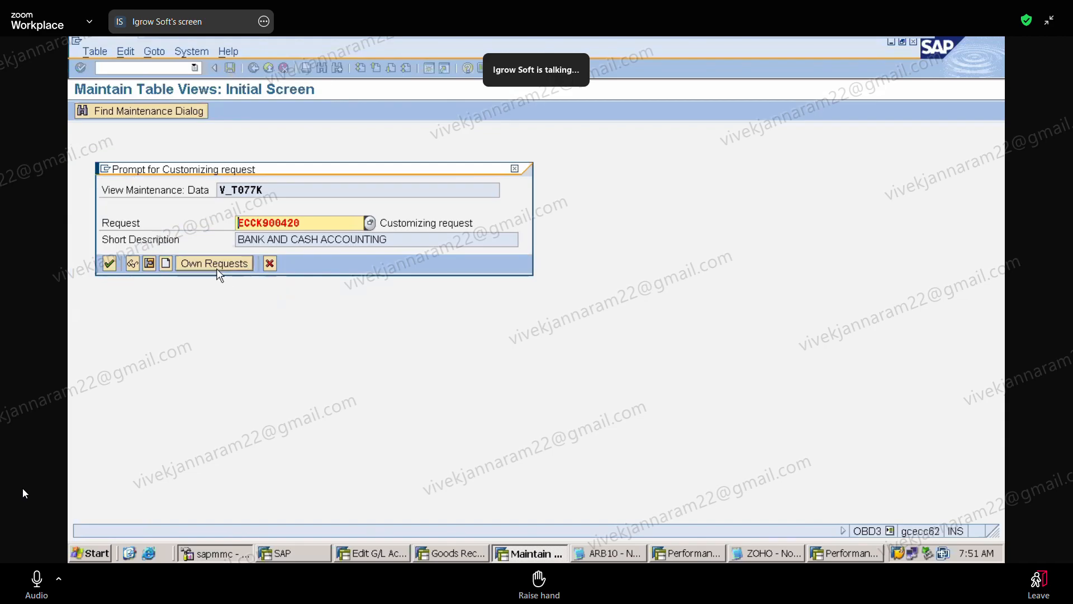
{"action": "left_click", "coordinate": [166, 265]}
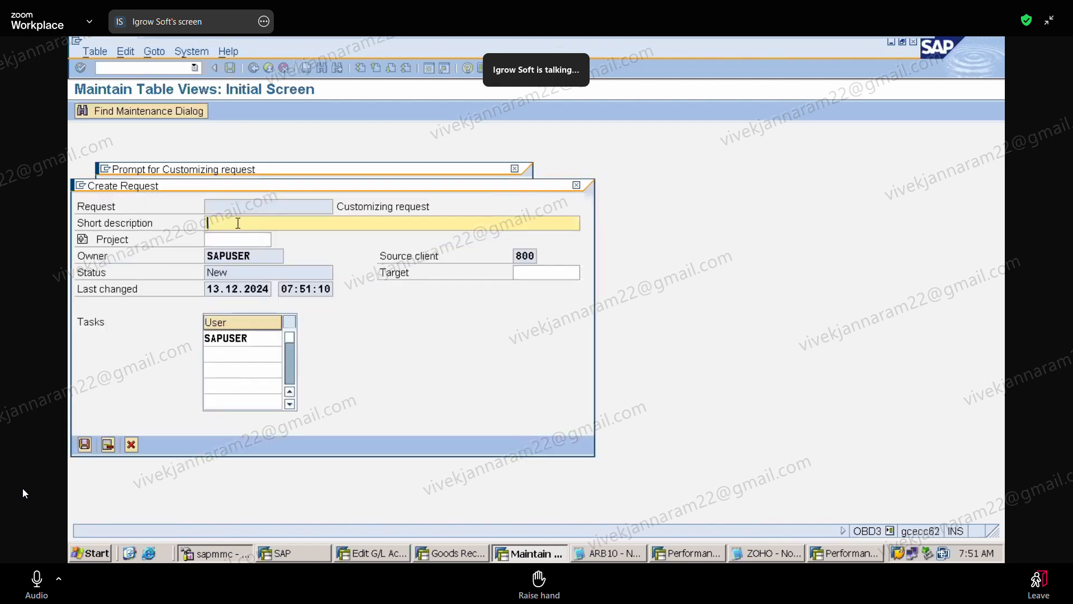
{"action": "type", "text": "ACCOUNTS PAYABLES"}
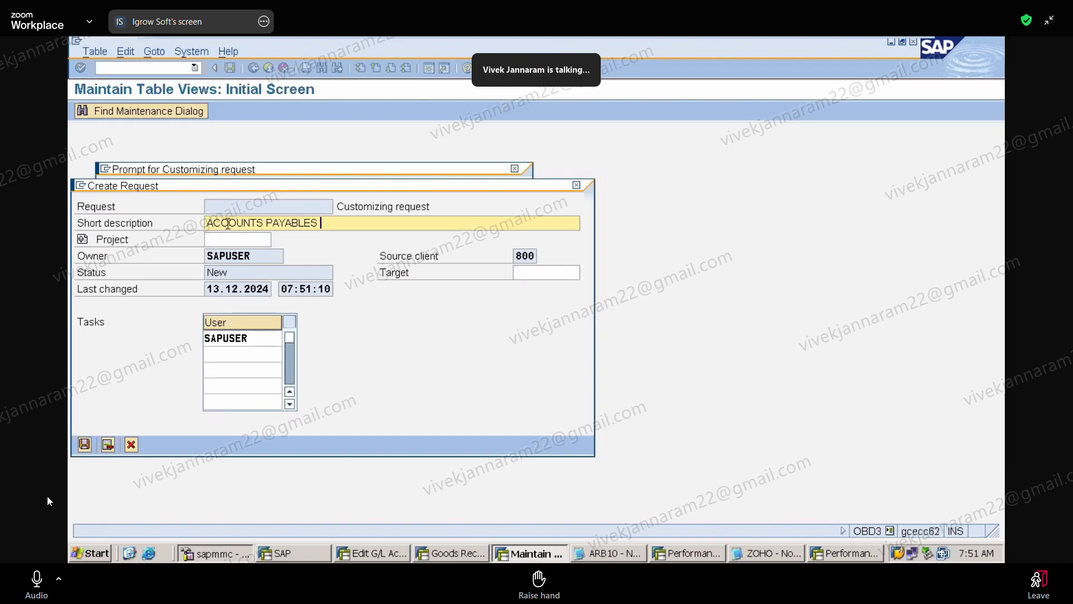
{"action": "left_click", "coordinate": [210, 223]}
{"action": "type", "text": "ZOHO"}
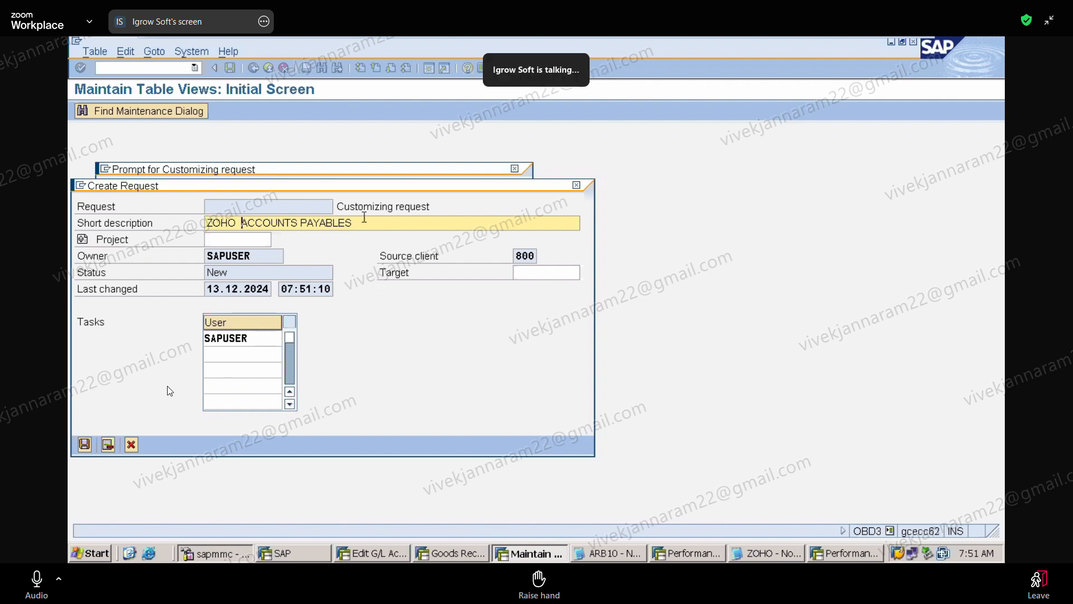
{"action": "left_click", "coordinate": [576, 185]}
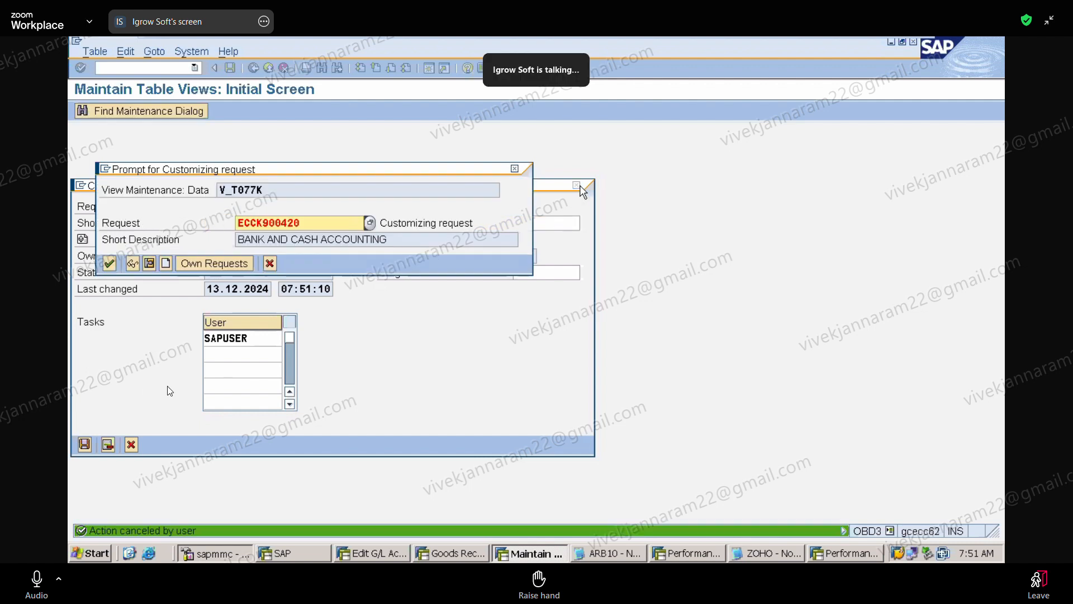
Step: List own customizing requests and highlight the ZOHO_ENTERPRISE STRUCTURE description for review
{"action": "left_click", "coordinate": [220, 264]}
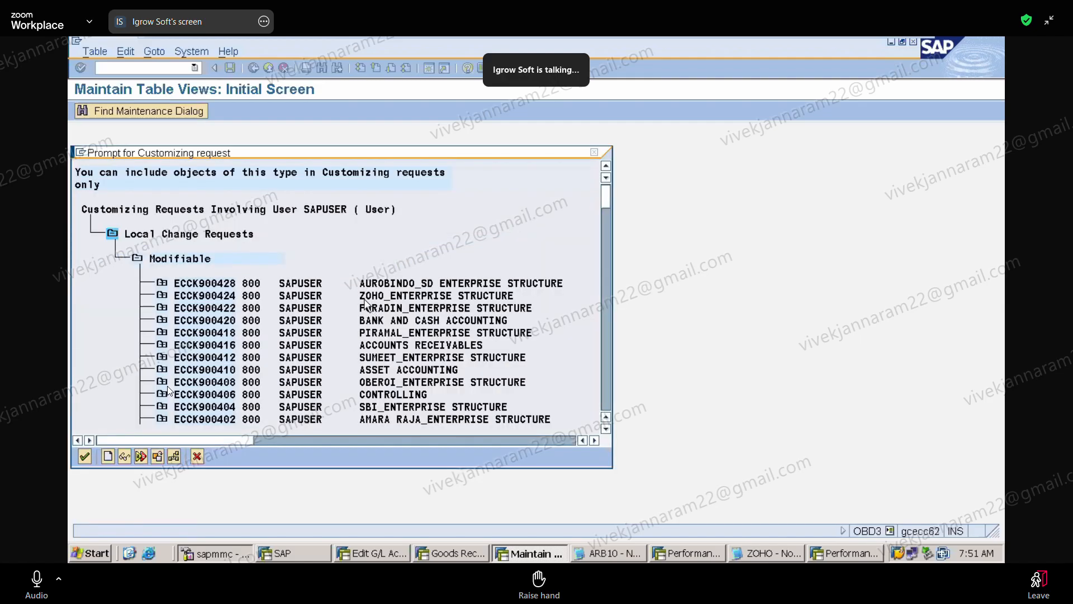
{"action": "left_click_drag", "start_coordinate": [361, 301], "coordinate": [531, 298]}
{"action": "left_click", "coordinate": [17, 597]}
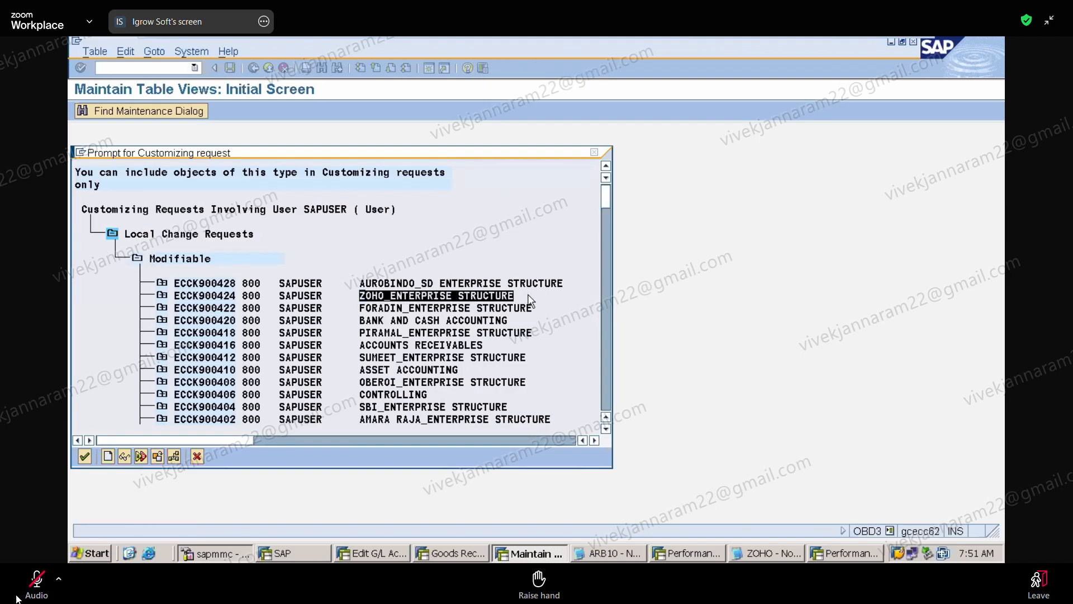
{"action": "left_click", "coordinate": [43, 567]}
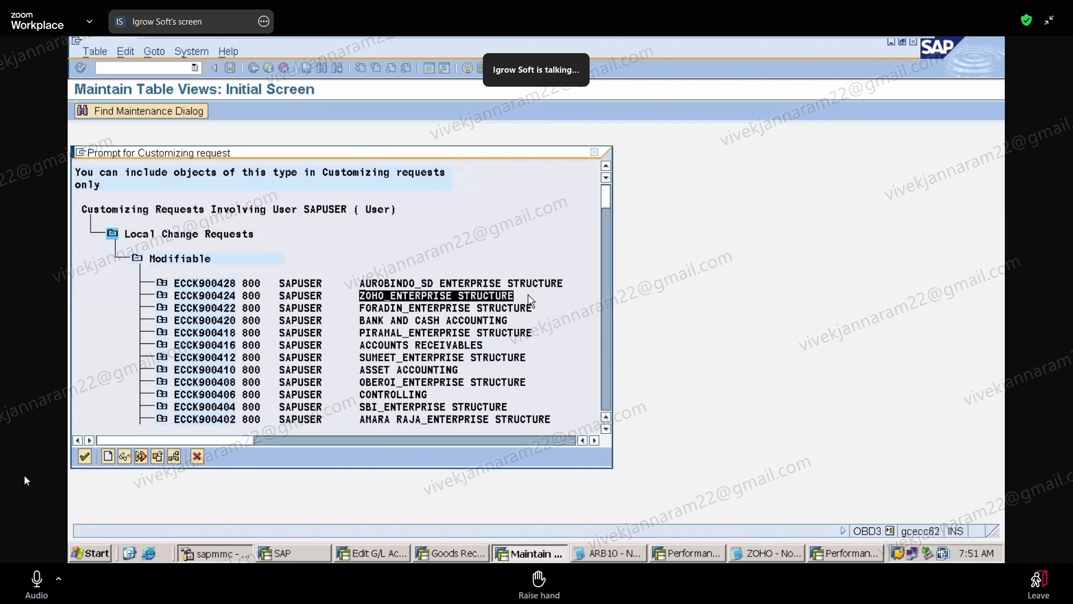
{"action": "left_click", "coordinate": [28, 574]}
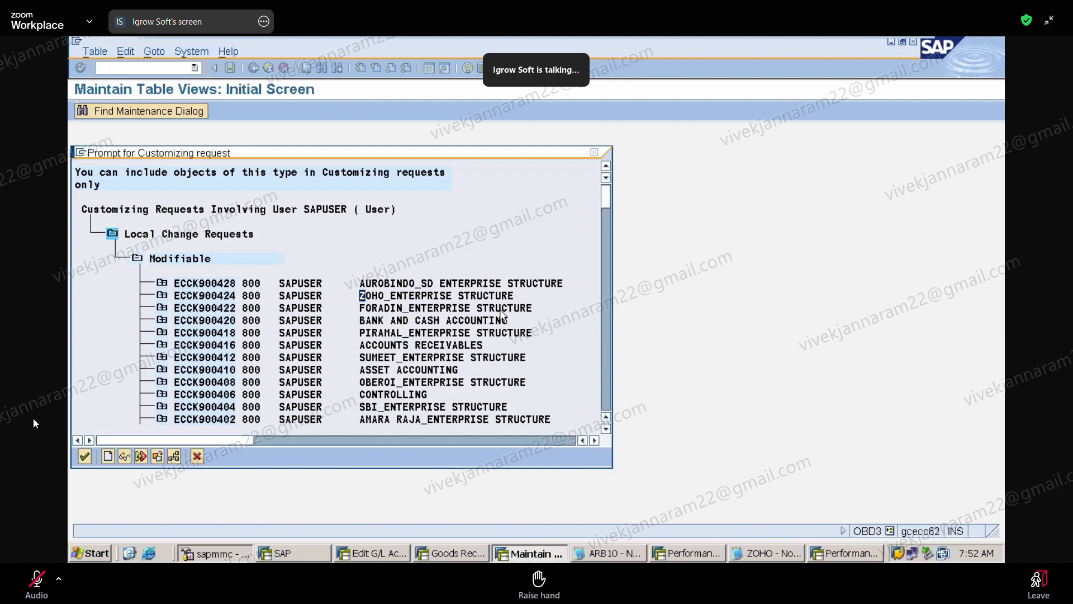
{"action": "left_click", "coordinate": [29, 587]}
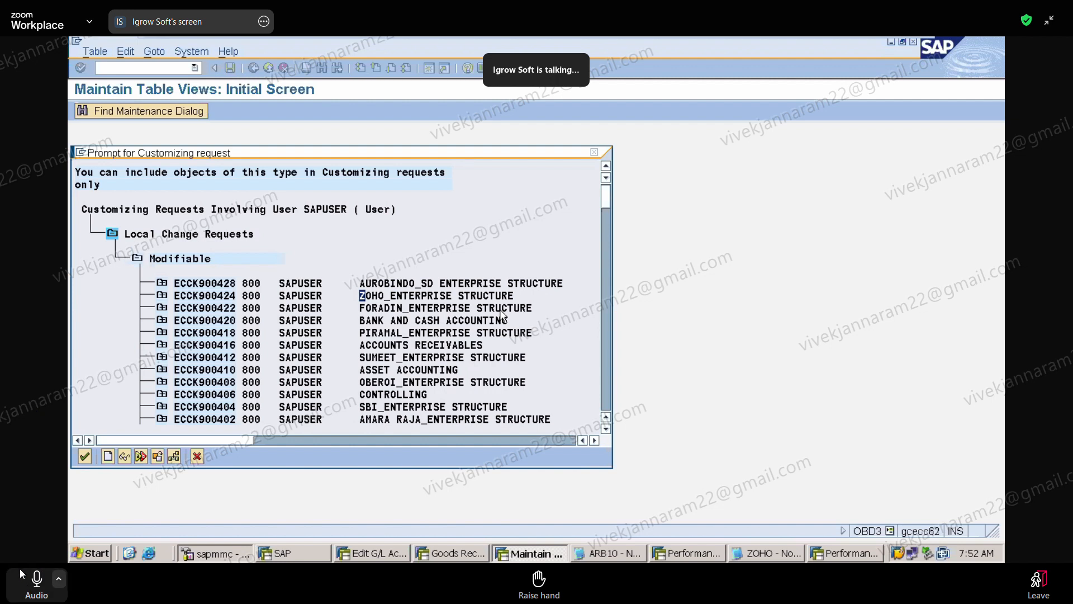
{"action": "left_click", "coordinate": [29, 590]}
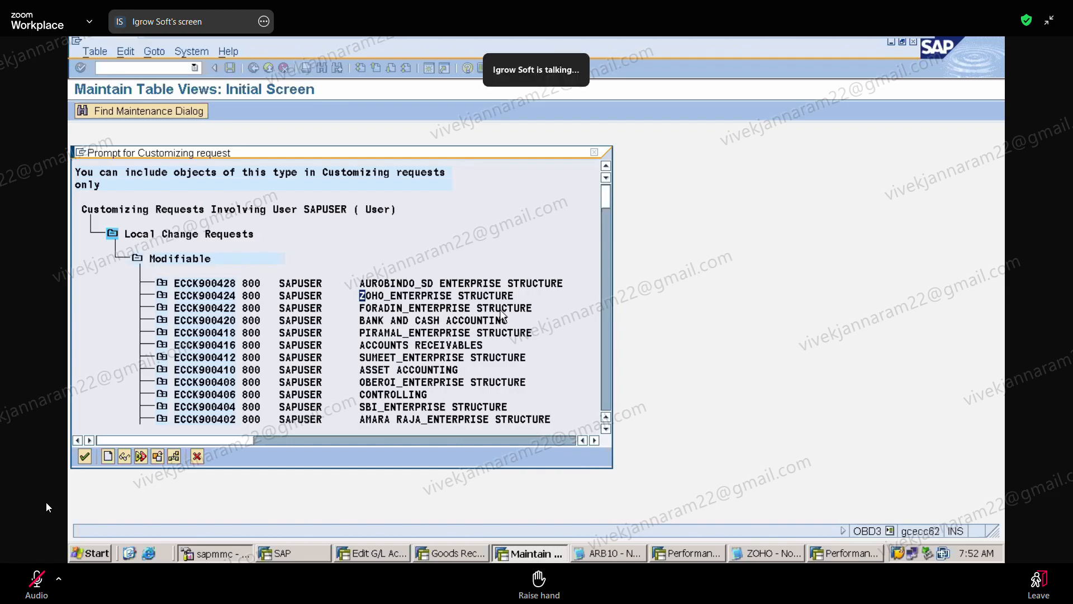
{"action": "left_click", "coordinate": [31, 585]}
{"action": "left_click", "coordinate": [31, 585]}
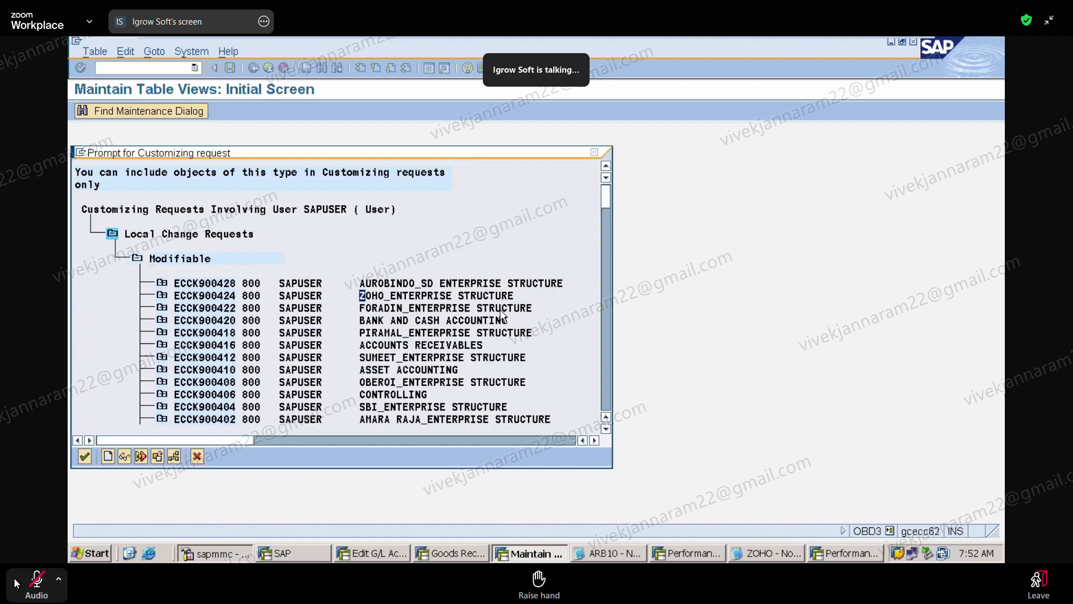
{"action": "left_click", "coordinate": [14, 578]}
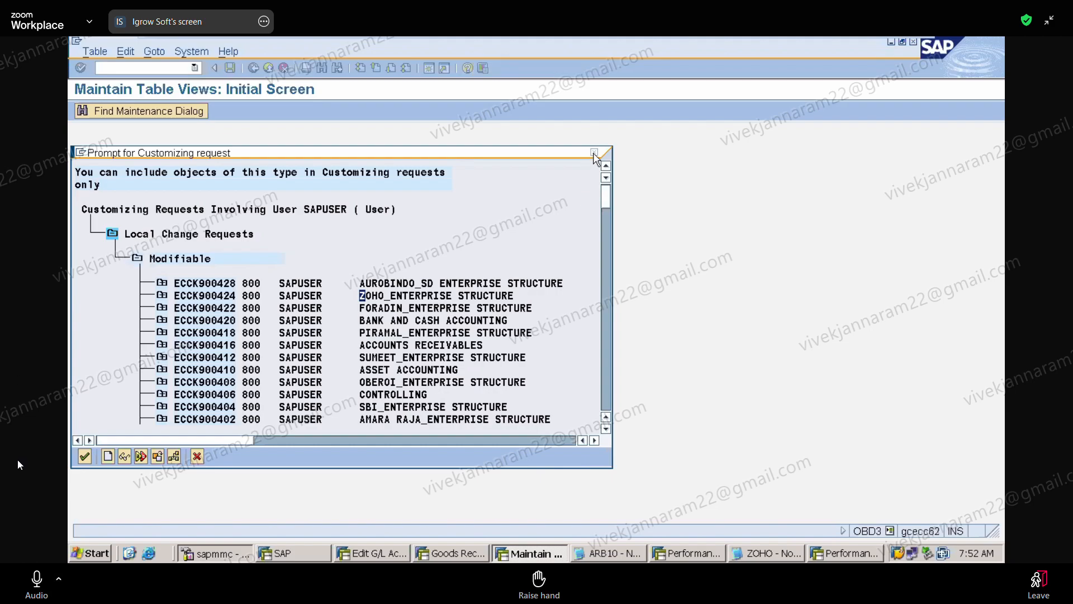
{"action": "left_click", "coordinate": [31, 581]}
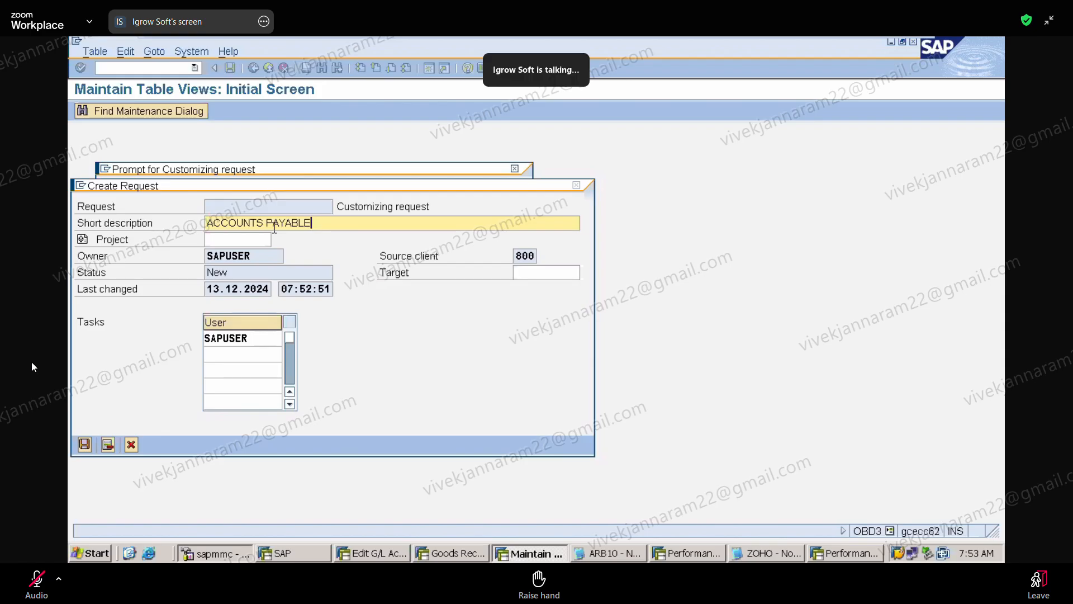
Step: Save a new customizing request with the short description ACCOUNTS PAYABLES and list own requests
{"action": "type", "text": "S"}
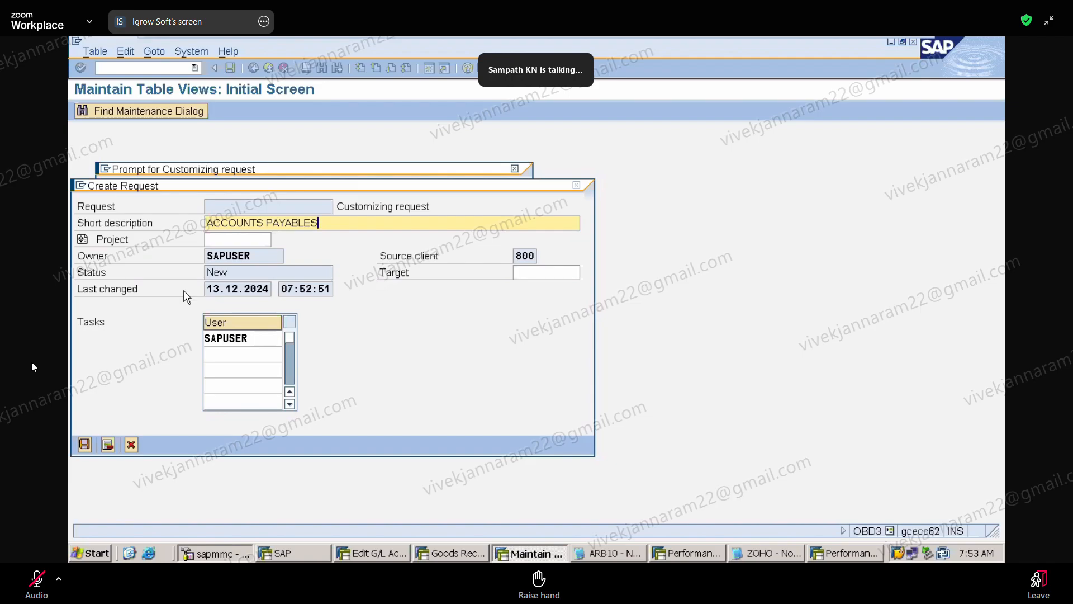
{"action": "left_click", "coordinate": [85, 445]}
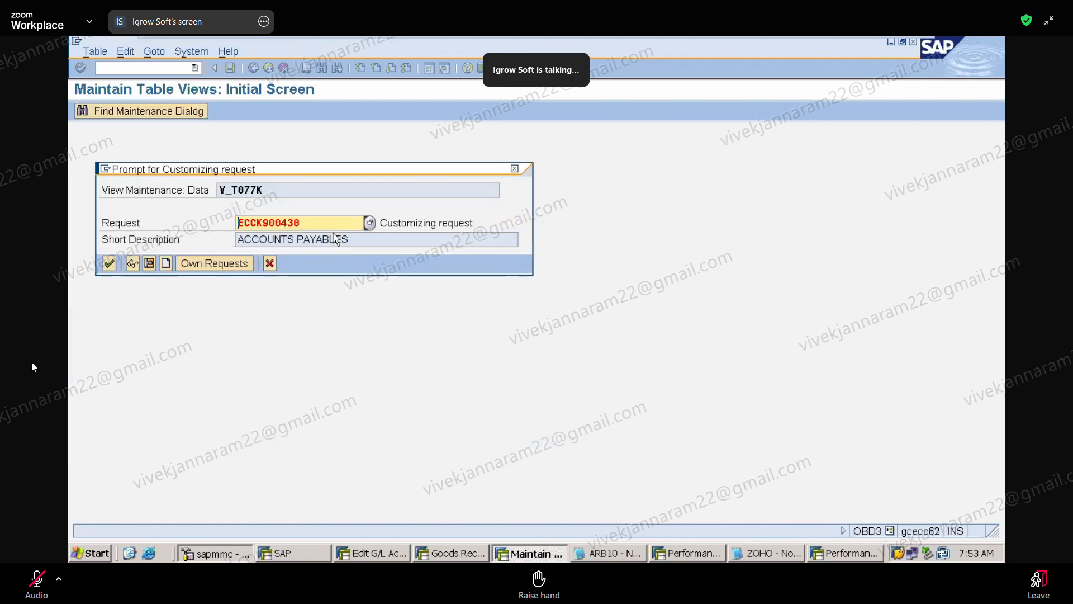
{"action": "left_click", "coordinate": [226, 267]}
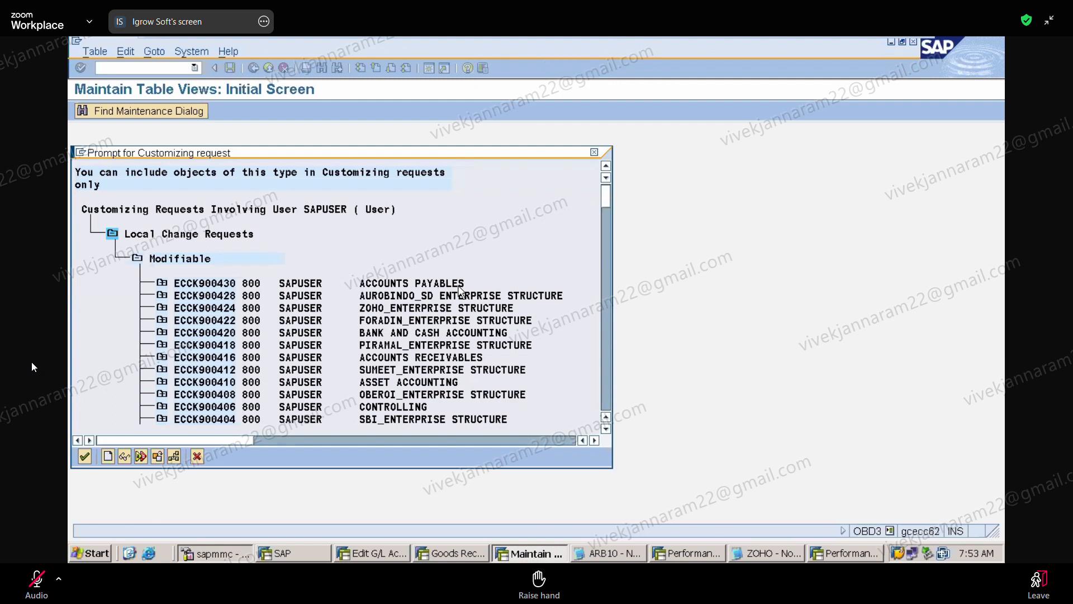
Step: Assign the ACCOUNTS PAYABLES customizing request and confirm it to save the ZHKS vendor account group
{"action": "double_click", "coordinate": [411, 283]}
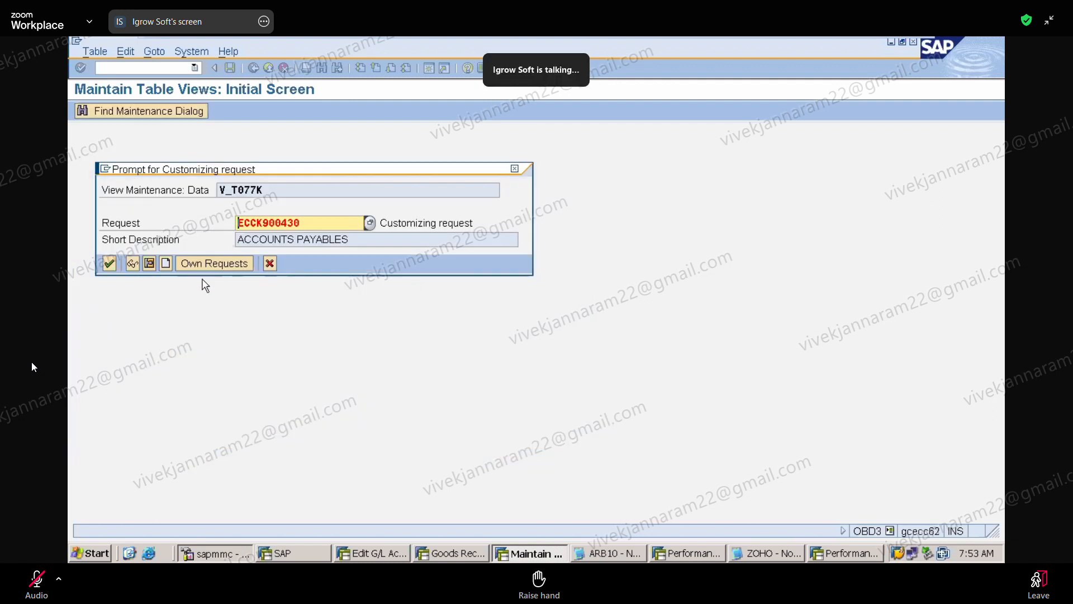
{"action": "left_click", "coordinate": [112, 263]}
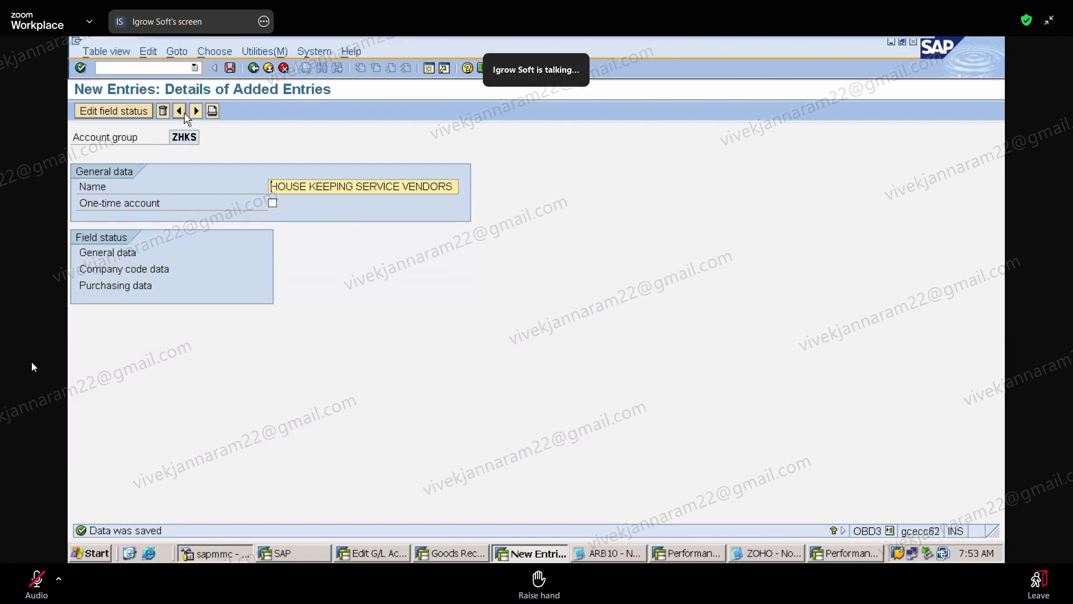
{"action": "mouse_move", "coordinate": [577, 40]}
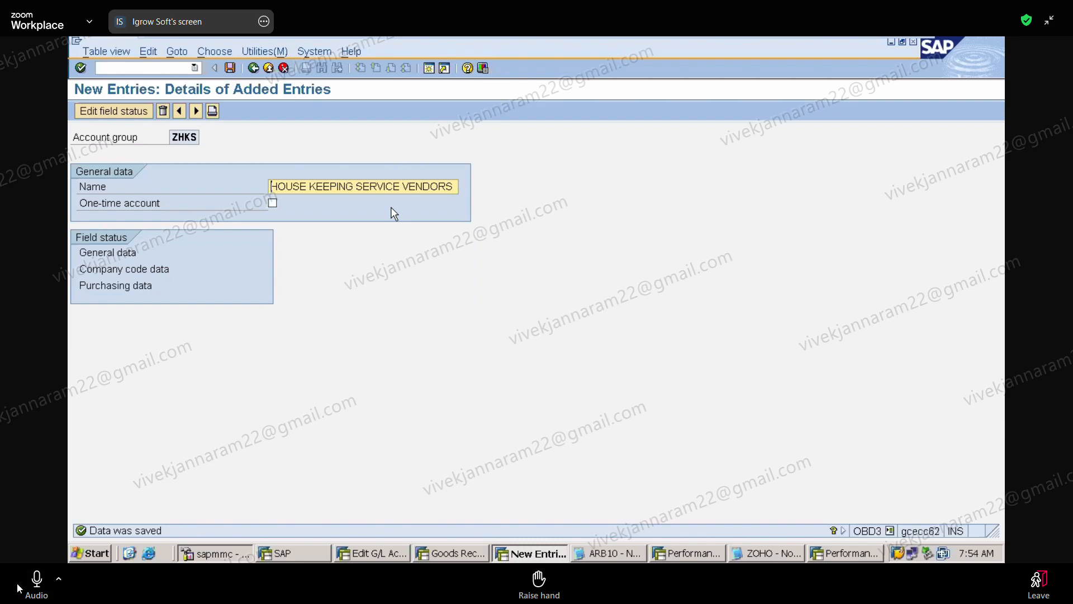
Step: Reopen OBD3 and fill in a new entry with account group ZHKS and name HOUSE KEEPING SERVICE VENDORS
{"action": "left_click", "coordinate": [195, 68]}
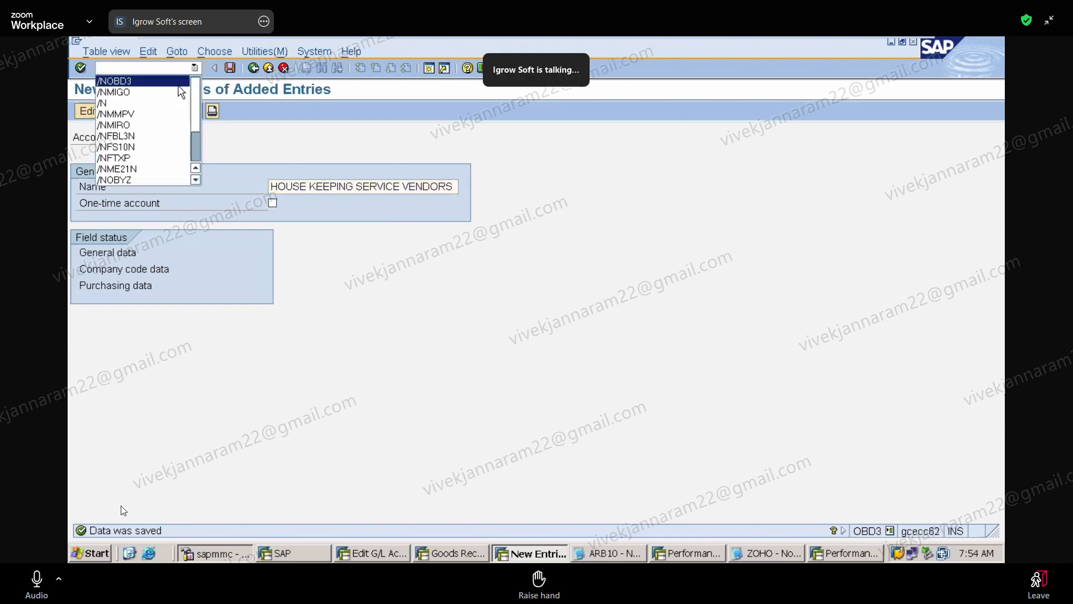
{"action": "left_click", "coordinate": [179, 85]}
{"action": "key", "text": "Return"}
{"action": "left_click", "coordinate": [30, 584]}
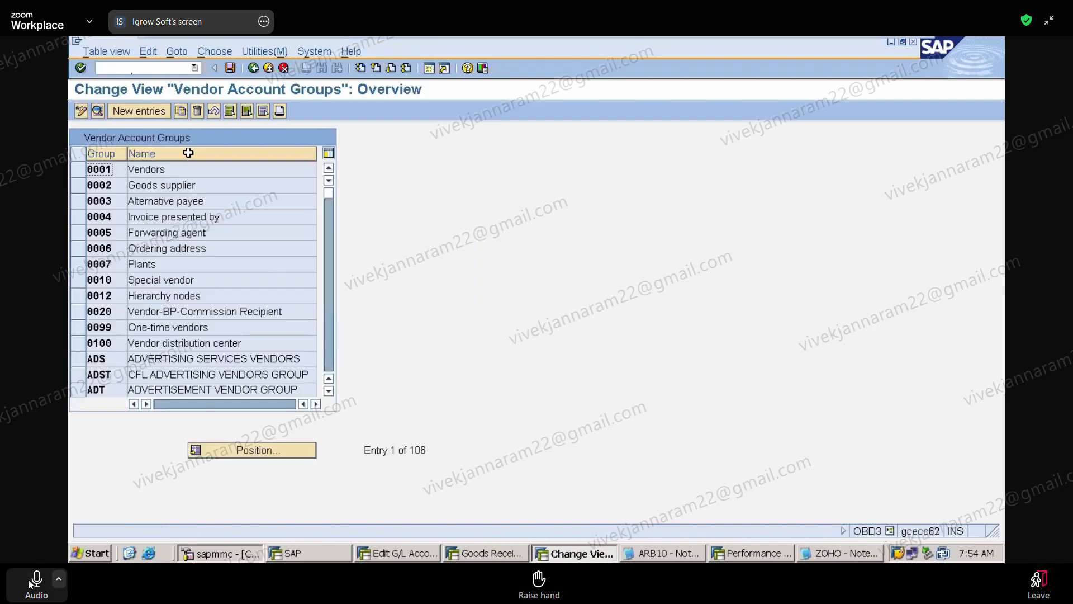
{"action": "left_click", "coordinate": [138, 111]}
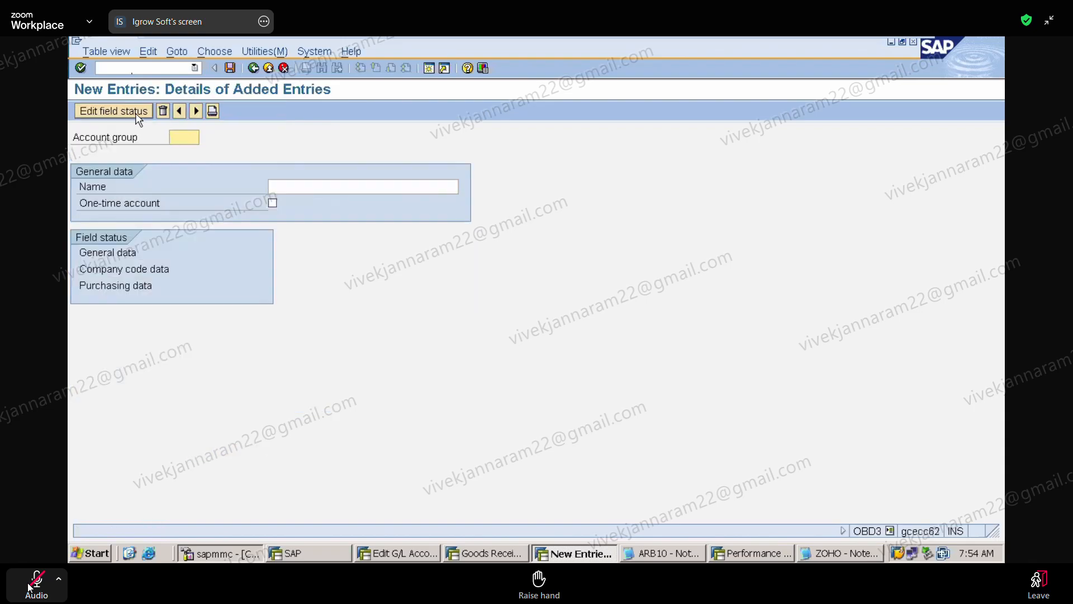
{"action": "left_click", "coordinate": [180, 138]}
{"action": "left_click", "coordinate": [189, 152]}
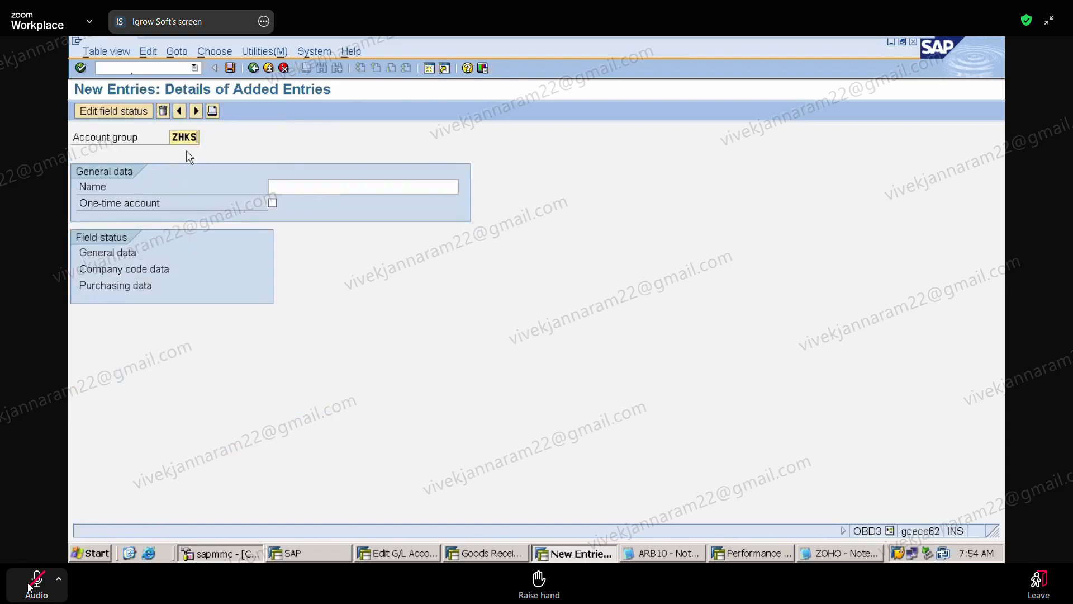
{"action": "left_click", "coordinate": [312, 188]}
{"action": "left_click", "coordinate": [322, 201]}
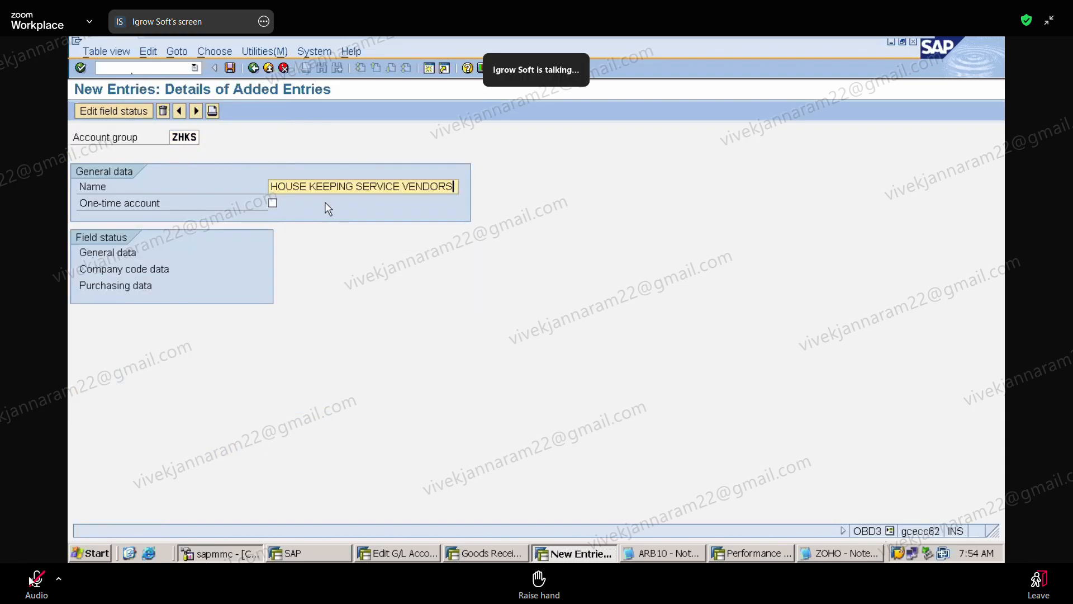
{"action": "left_click", "coordinate": [31, 584]}
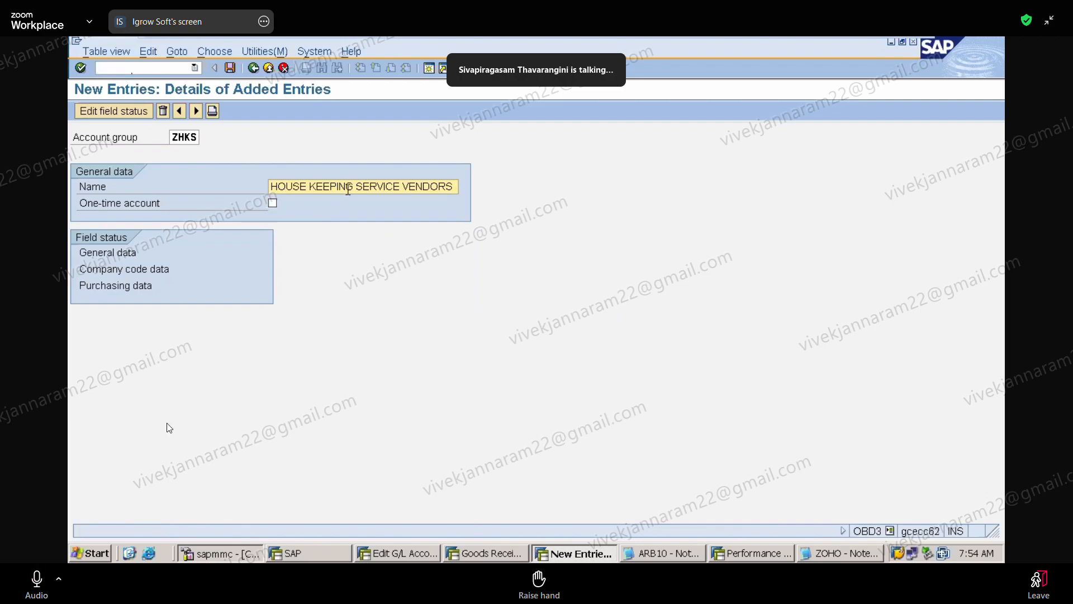
{"action": "left_click", "coordinate": [26, 581]}
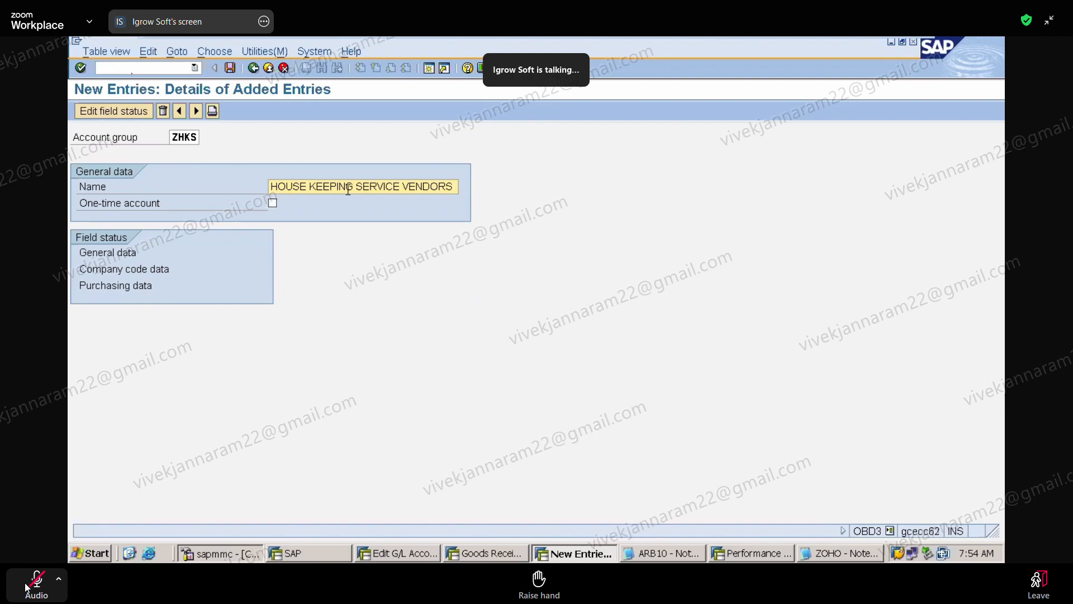
{"action": "left_click", "coordinate": [25, 583]}
{"action": "left_click", "coordinate": [35, 577]}
{"action": "left_click", "coordinate": [30, 581]}
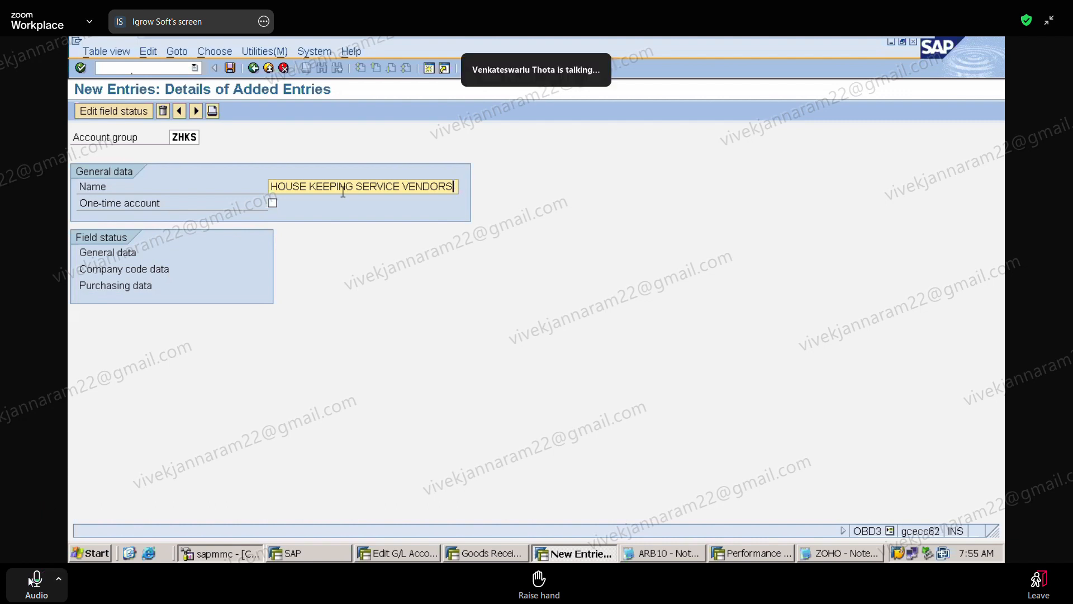
{"action": "left_click", "coordinate": [31, 581]}
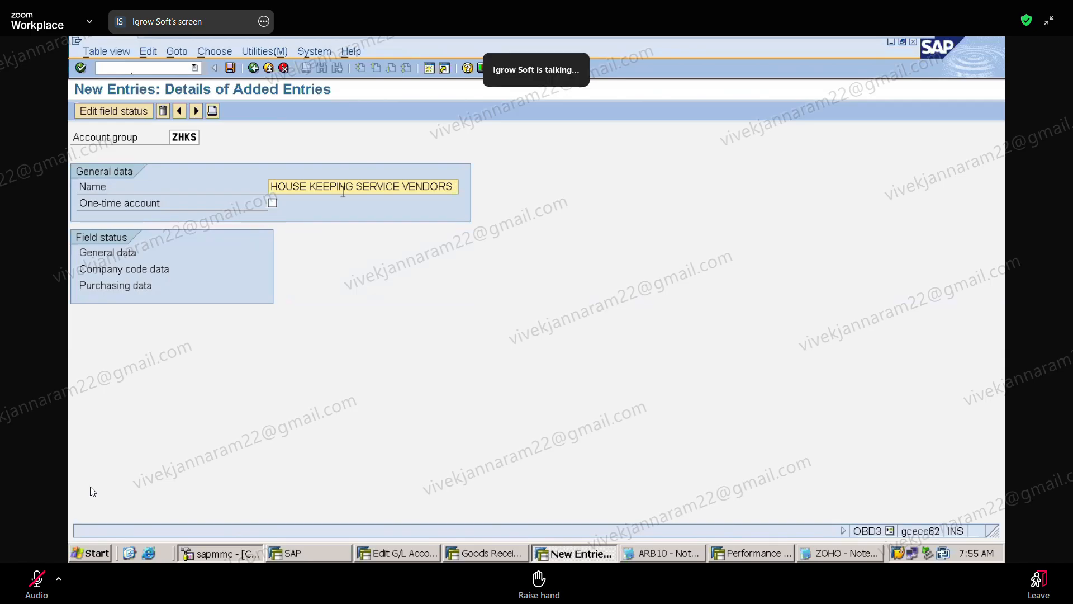
Step: Check the number range plan in the ZOHO notes, run transaction XKN1, and open the vendor intervals for maintenance
{"action": "left_click", "coordinate": [148, 70]}
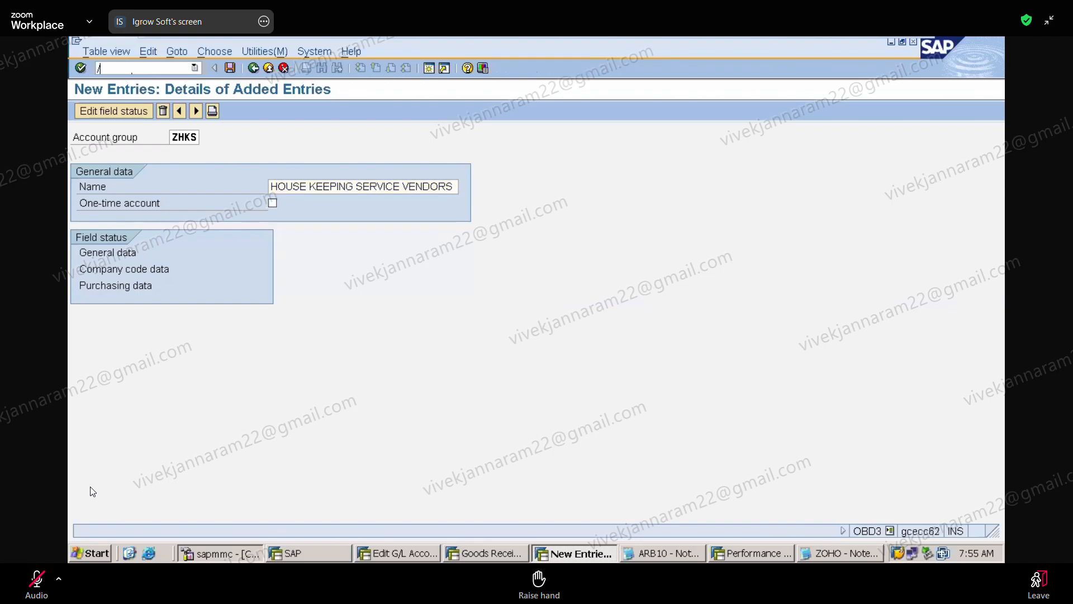
{"action": "type", "text": "/N"}
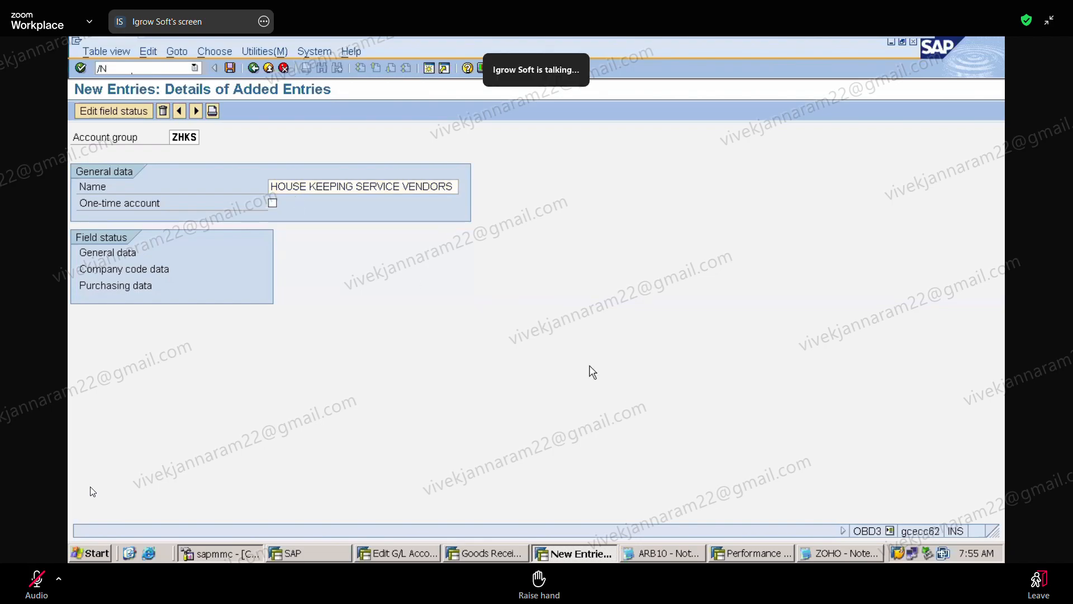
{"action": "left_click", "coordinate": [845, 556]}
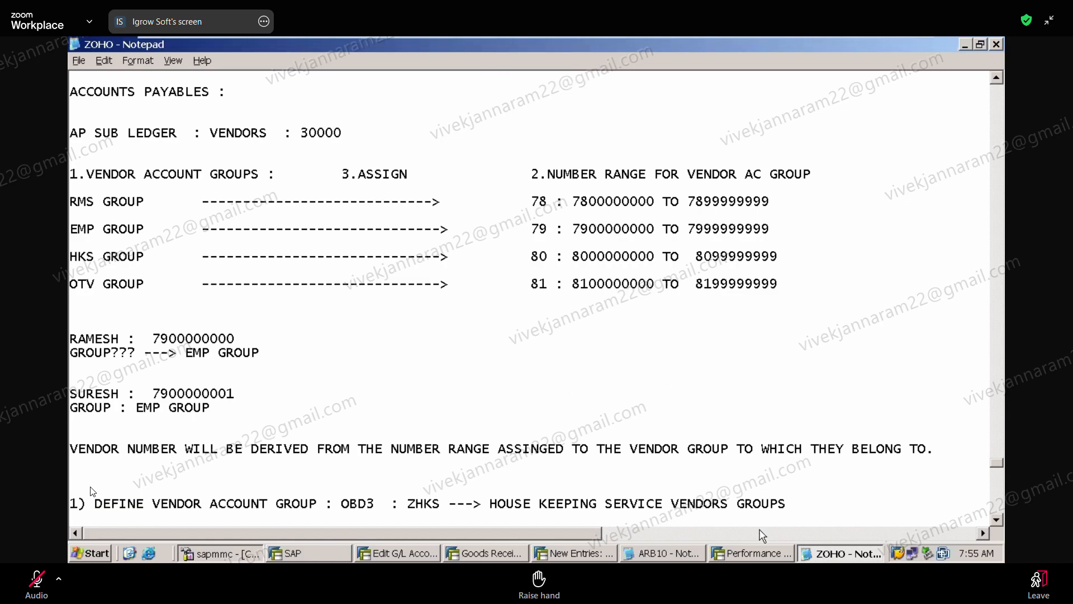
{"action": "left_click", "coordinate": [581, 553]}
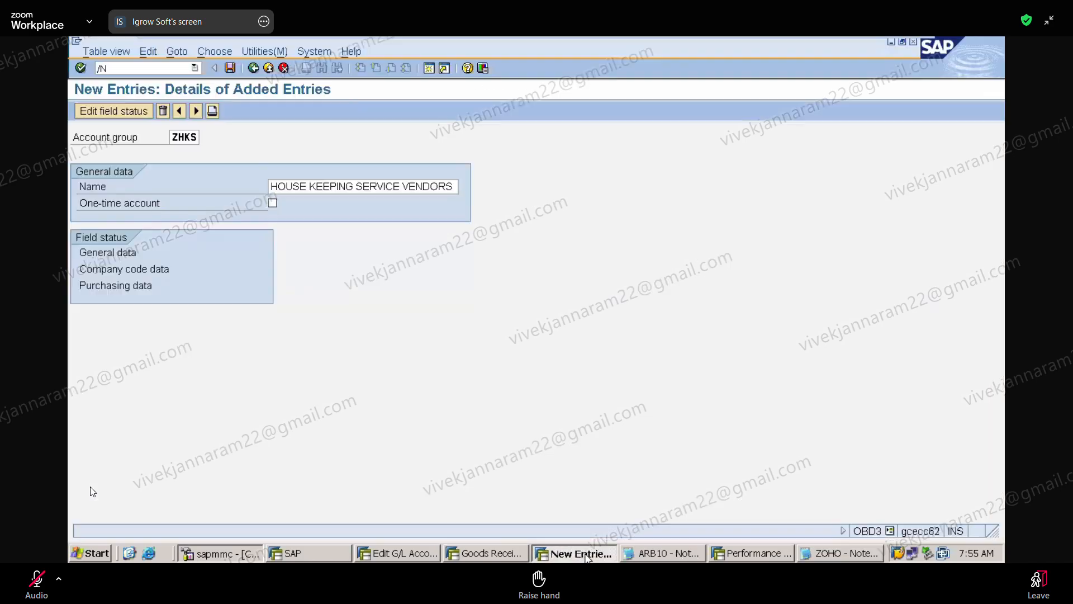
{"action": "left_click", "coordinate": [147, 67]}
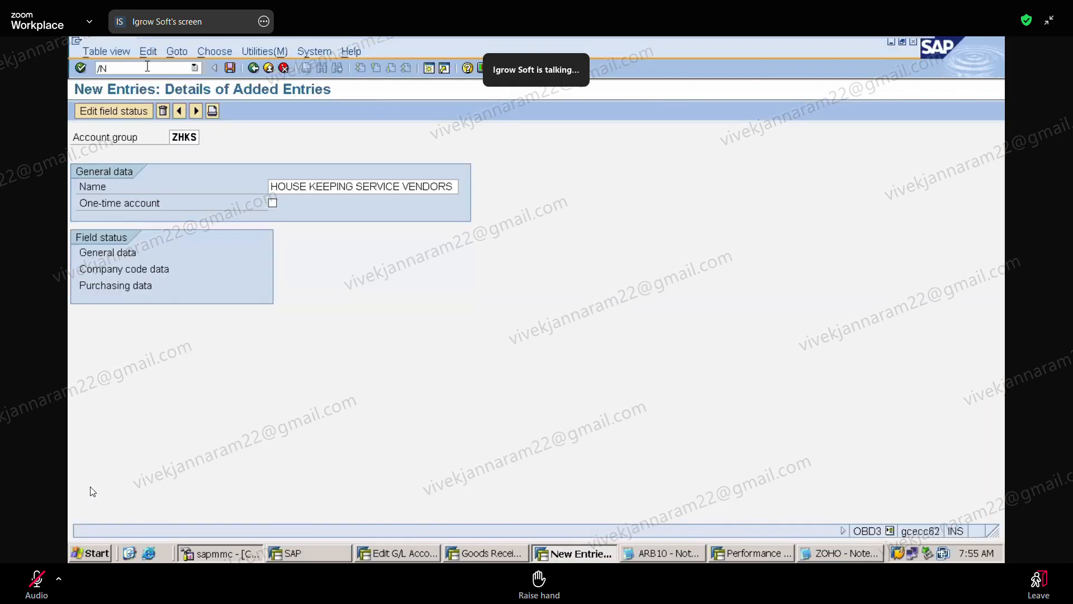
{"action": "type", "text": "X"}
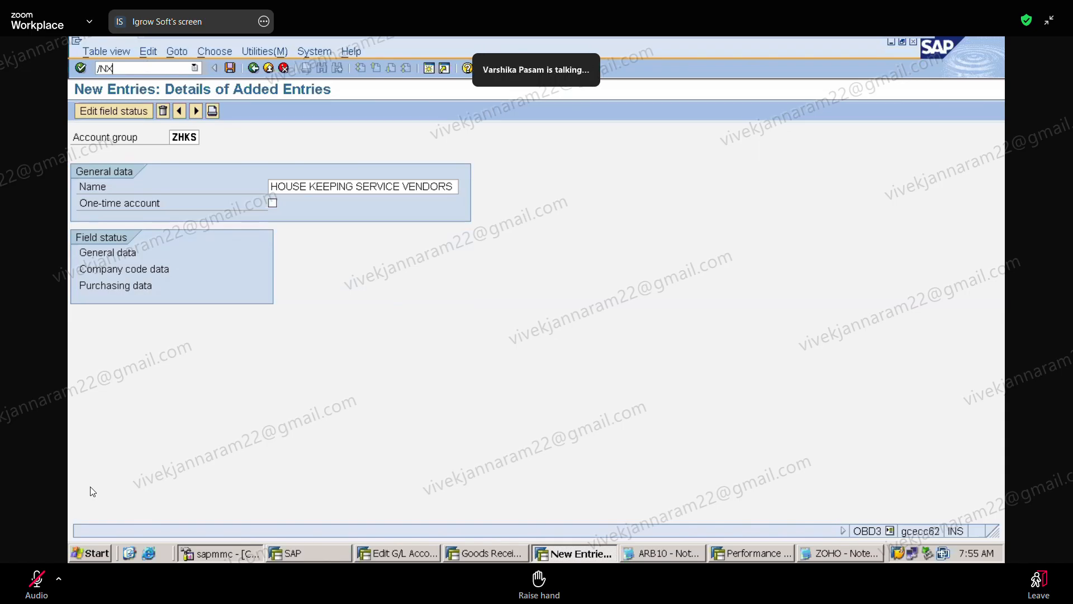
{"action": "type", "text": "KN"}
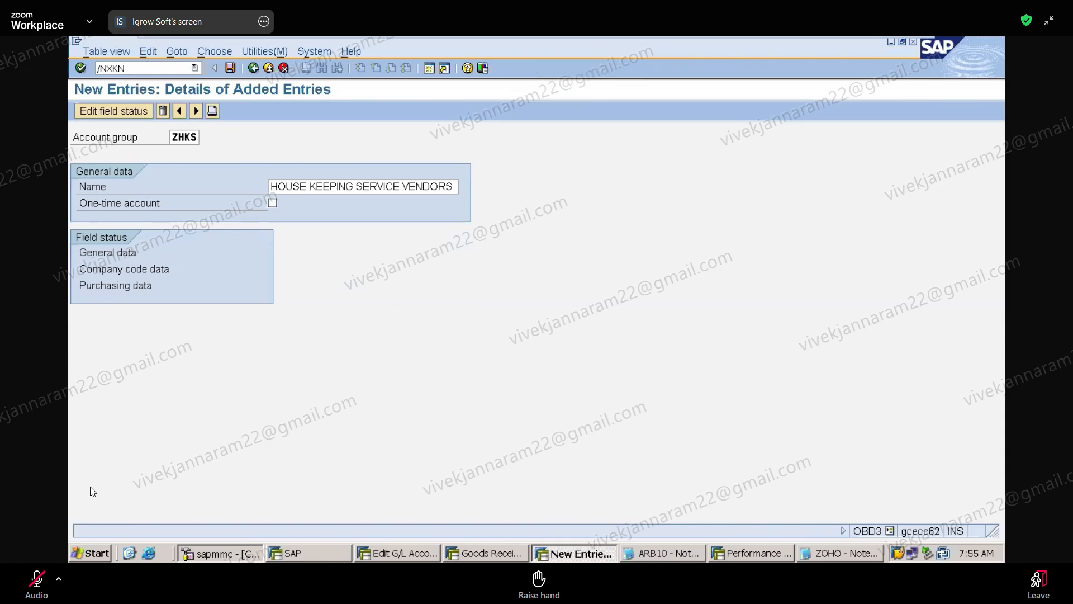
{"action": "type", "text": "1"}
{"action": "key", "text": "Return"}
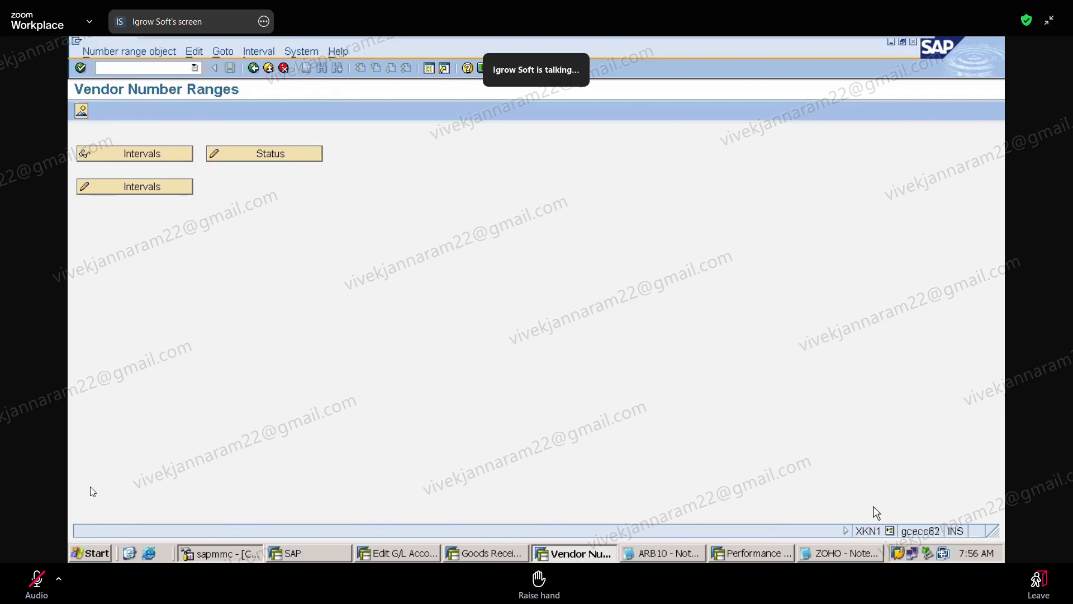
{"action": "left_click", "coordinate": [142, 188]}
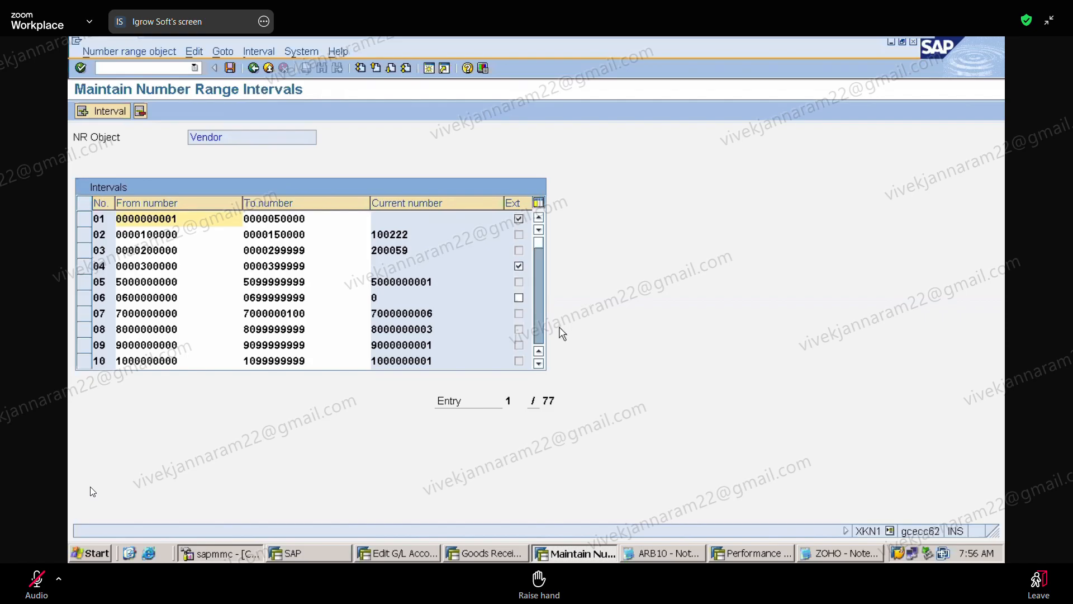
Step: Examine the vendor number range intervals through to the end of the list, highlighting interval 78 for reference
{"action": "left_click", "coordinate": [28, 584]}
{"action": "left_click", "coordinate": [28, 584]}
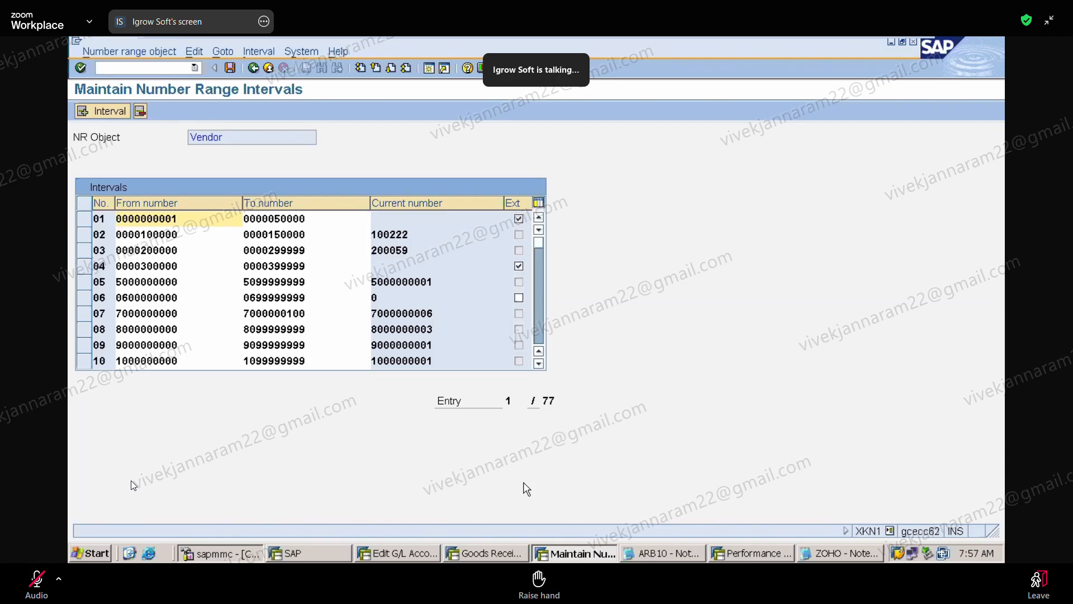
{"action": "left_click", "coordinate": [538, 330]}
{"action": "left_click", "coordinate": [538, 331]}
{"action": "left_click", "coordinate": [541, 333]}
{"action": "left_click", "coordinate": [541, 333]}
{"action": "left_click", "coordinate": [541, 332]}
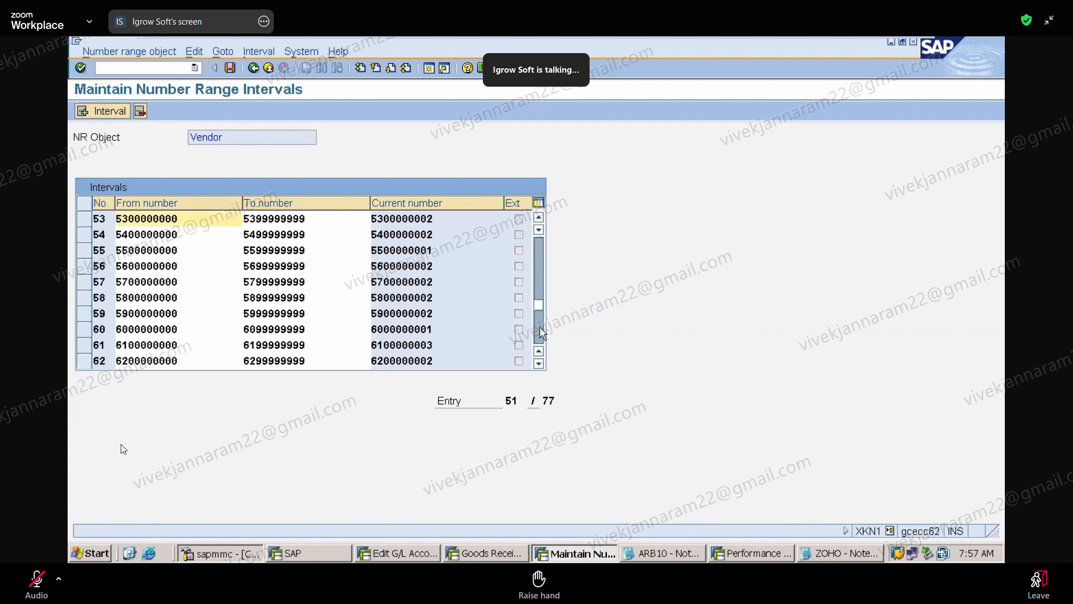
{"action": "left_click", "coordinate": [541, 333]}
{"action": "left_click", "coordinate": [541, 333]}
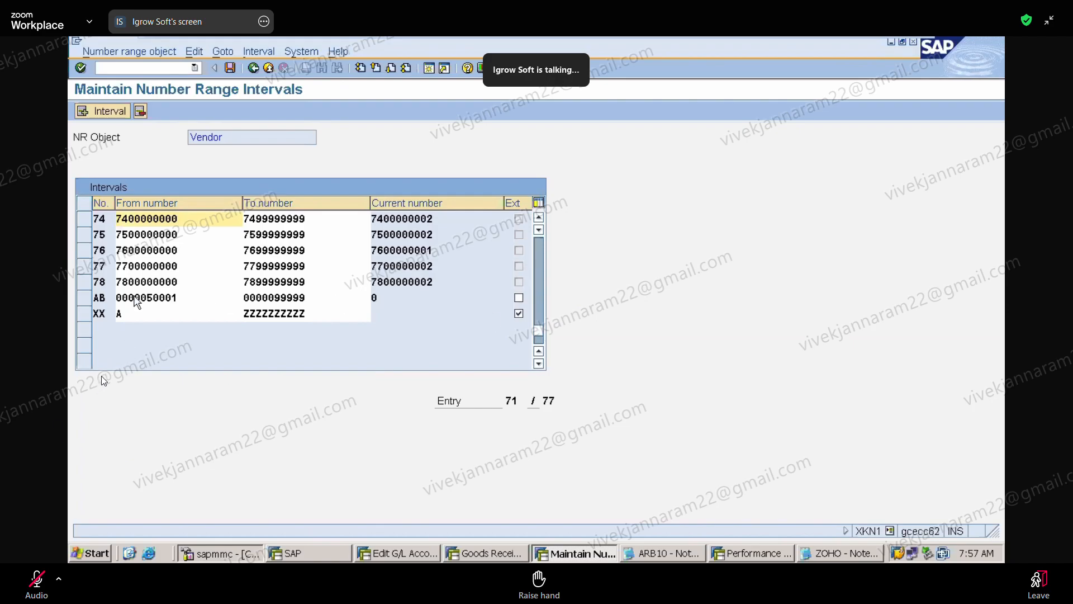
{"action": "left_click", "coordinate": [82, 284]}
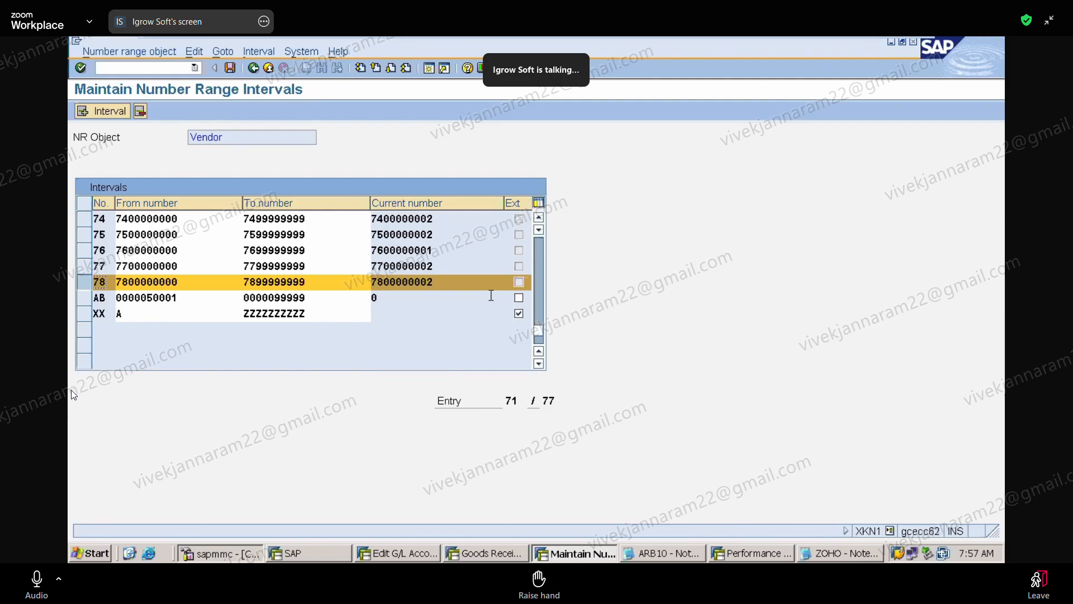
{"action": "left_click", "coordinate": [85, 284]}
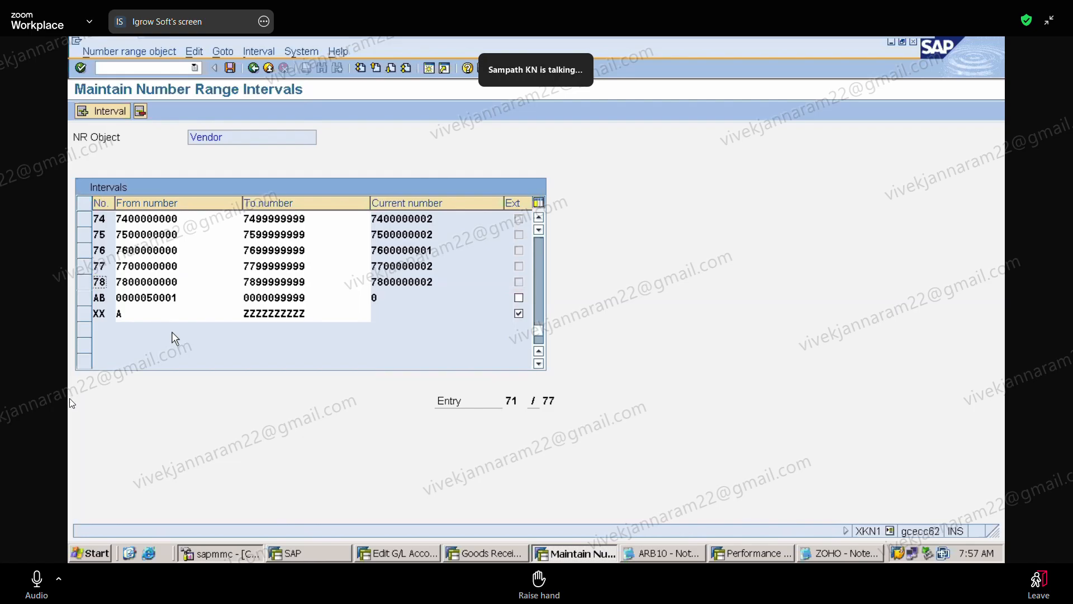
{"action": "left_click", "coordinate": [23, 586]}
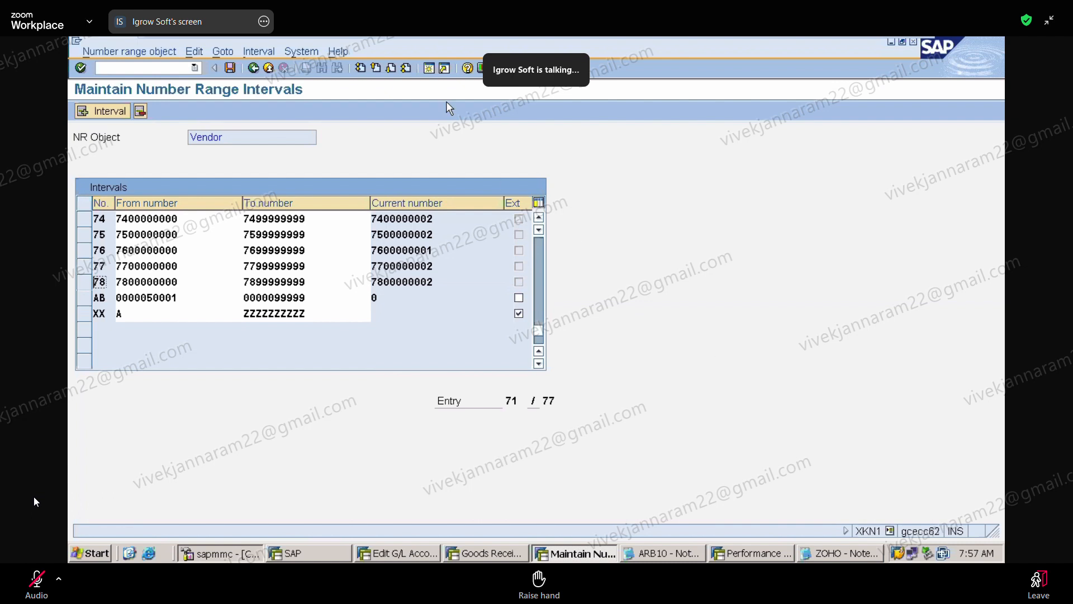
Step: Run XKN1 in a new SAP session to check whether the vendor intervals can be maintained there, and close that session
{"action": "left_click", "coordinate": [429, 69]}
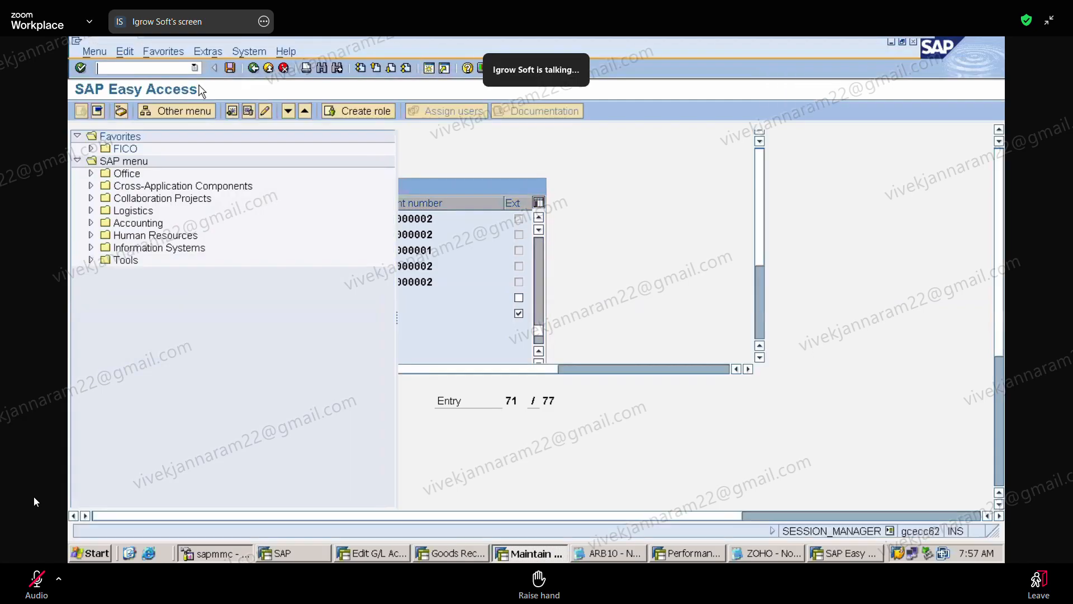
{"action": "type", "text": "/"}
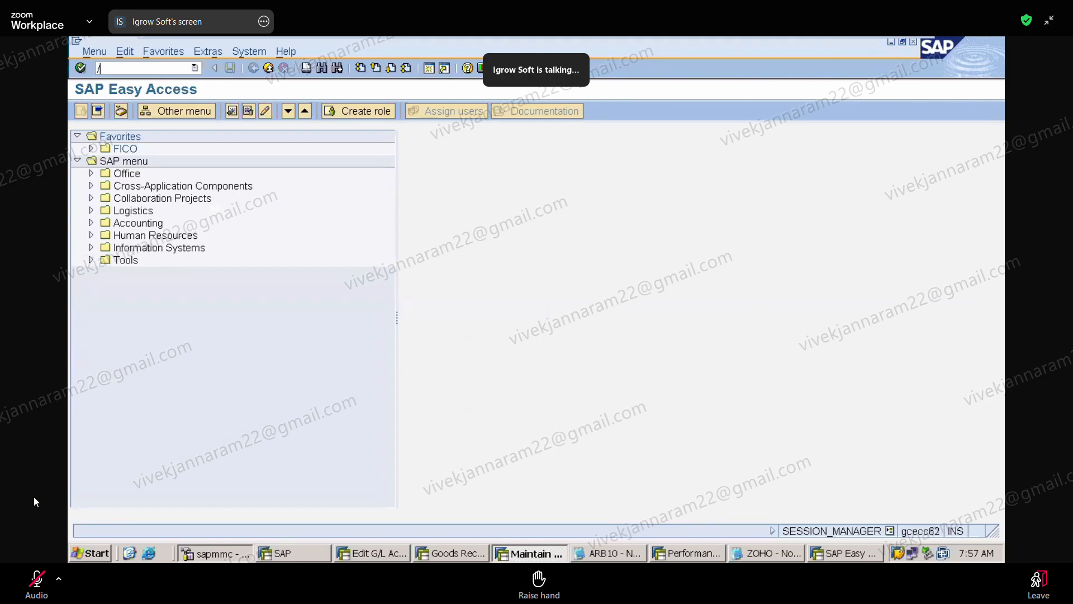
{"action": "type", "text": "NXKN1"}
{"action": "key", "text": "Return"}
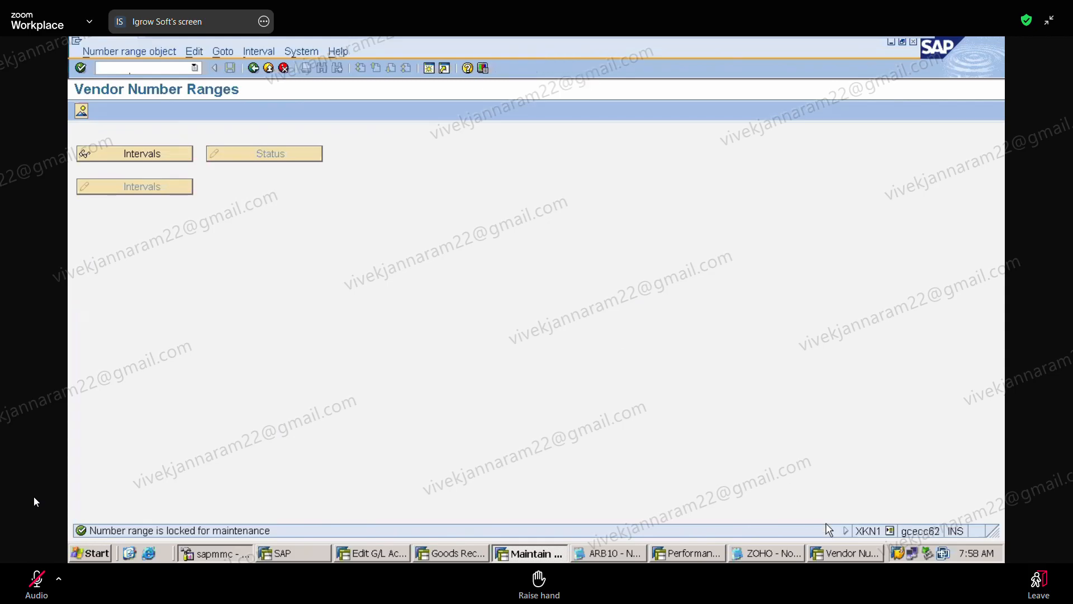
{"action": "left_click", "coordinate": [848, 553]}
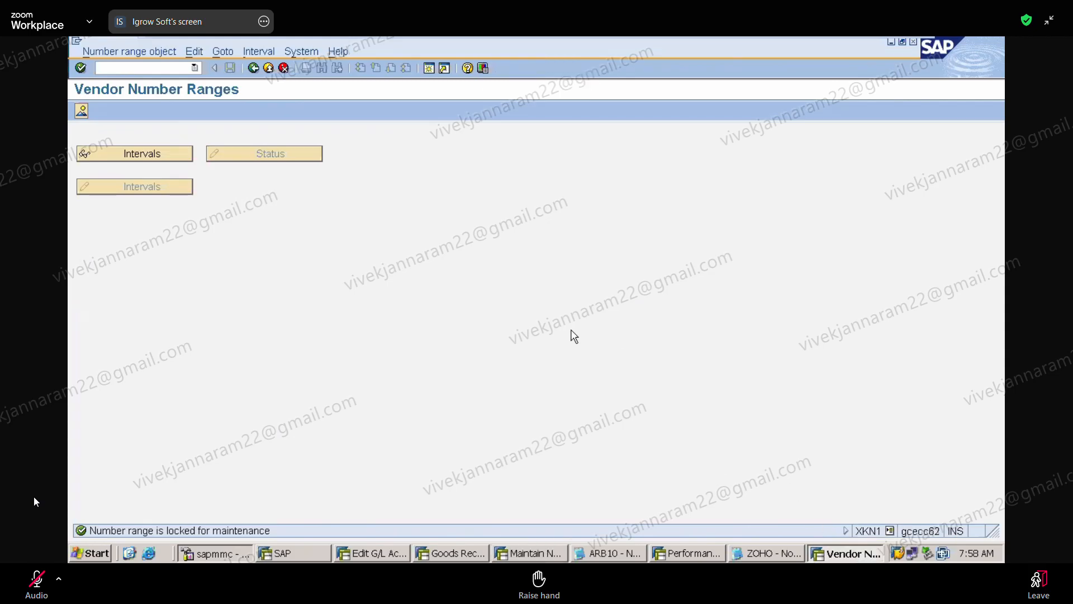
{"action": "left_click", "coordinate": [912, 42]}
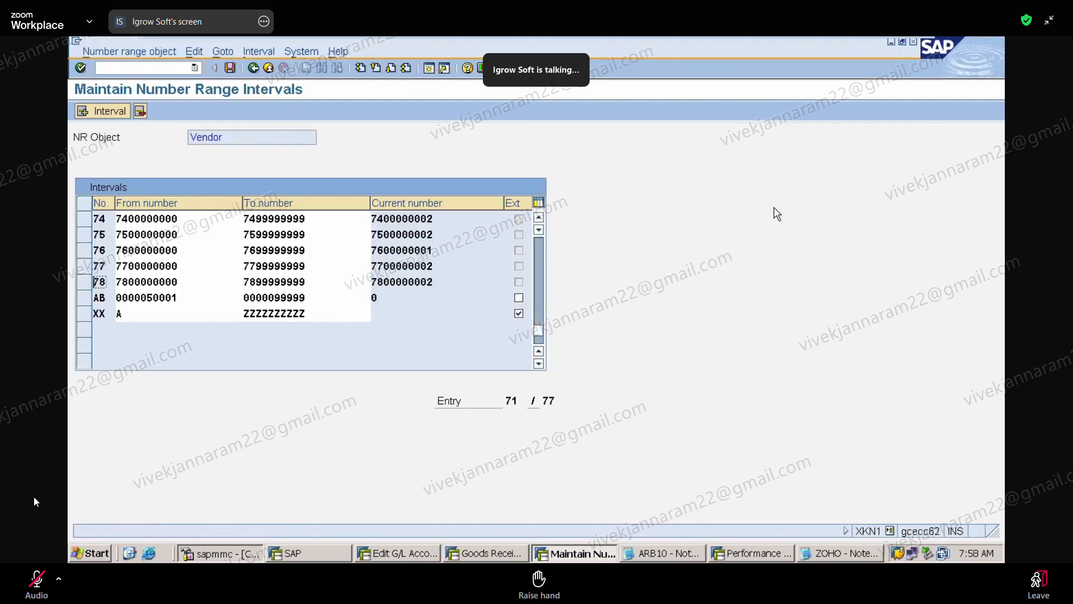
Step: Examine the vendor number range intervals back to the start of the list, selecting interval 07 for reference
{"action": "left_click", "coordinate": [35, 585]}
{"action": "scroll", "coordinate": [545, 257], "scroll_direction": "up", "scroll_amount": 3}
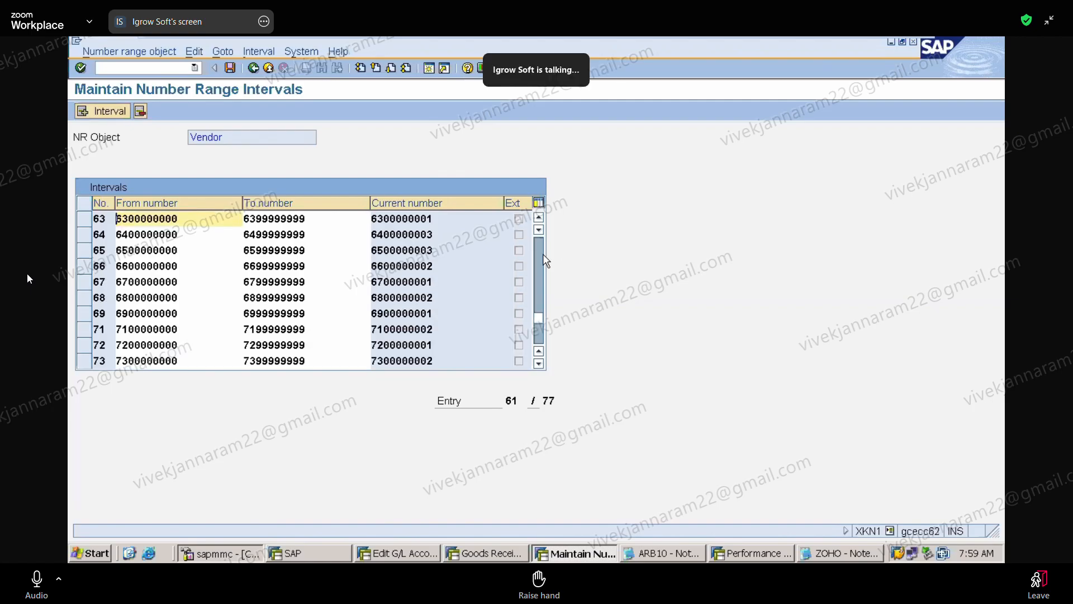
{"action": "scroll", "coordinate": [545, 259], "scroll_direction": "up", "scroll_amount": 3}
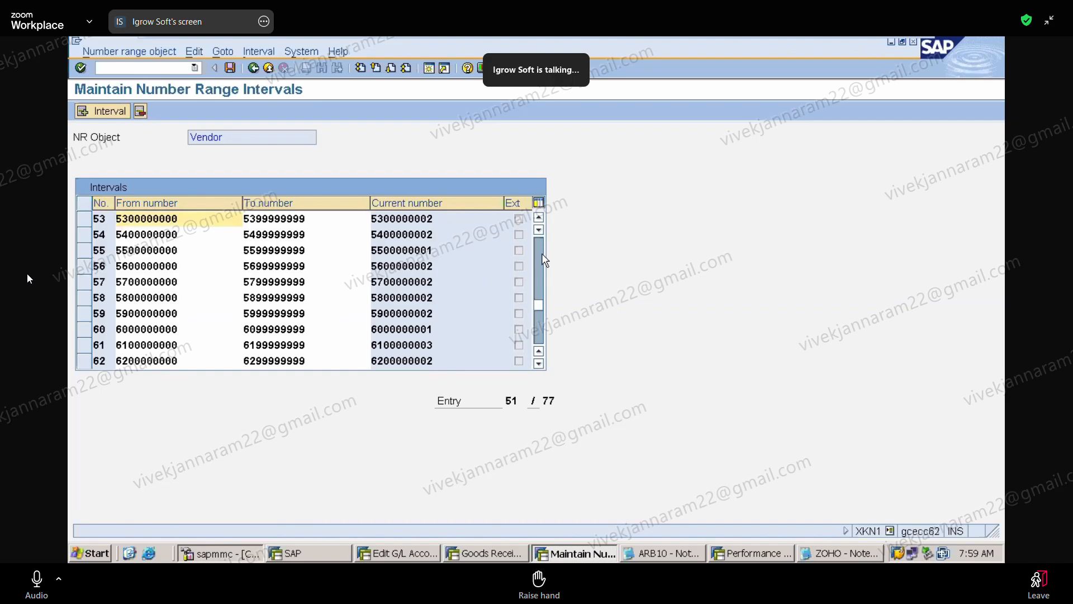
{"action": "scroll", "coordinate": [545, 259], "scroll_direction": "up", "scroll_amount": 3}
{"action": "scroll", "coordinate": [545, 259], "scroll_direction": "up", "scroll_amount": 6}
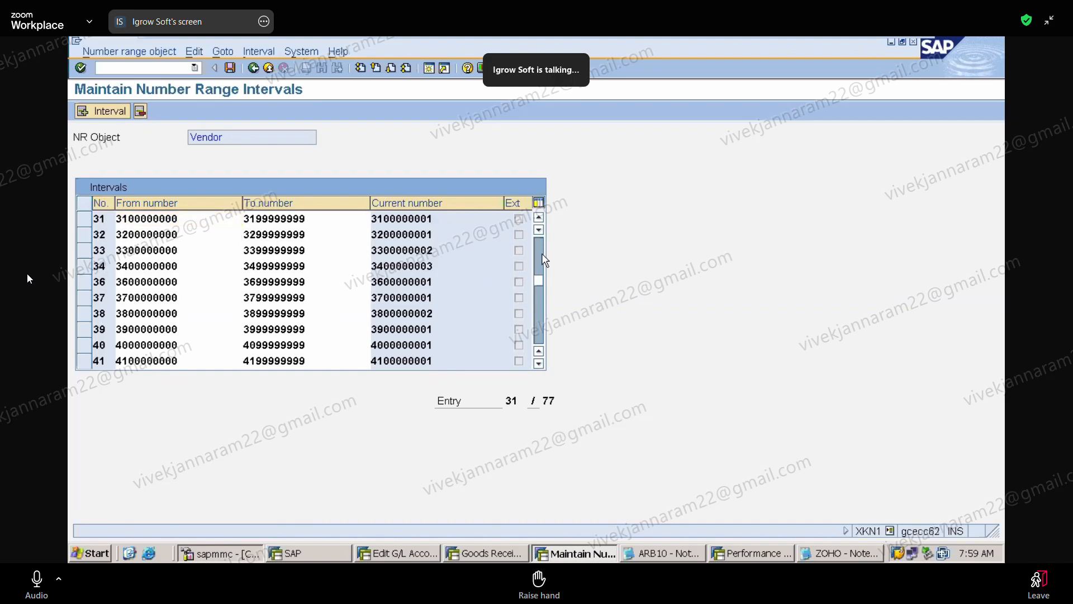
{"action": "scroll", "coordinate": [545, 259], "scroll_direction": "up", "scroll_amount": 3}
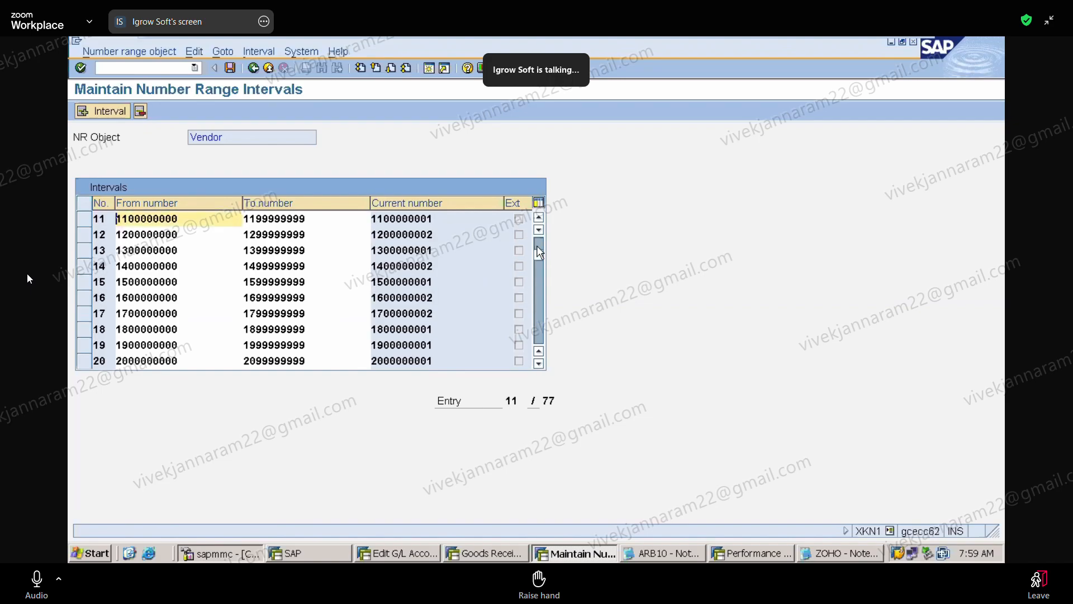
{"action": "scroll", "coordinate": [542, 250], "scroll_direction": "up", "scroll_amount": 3}
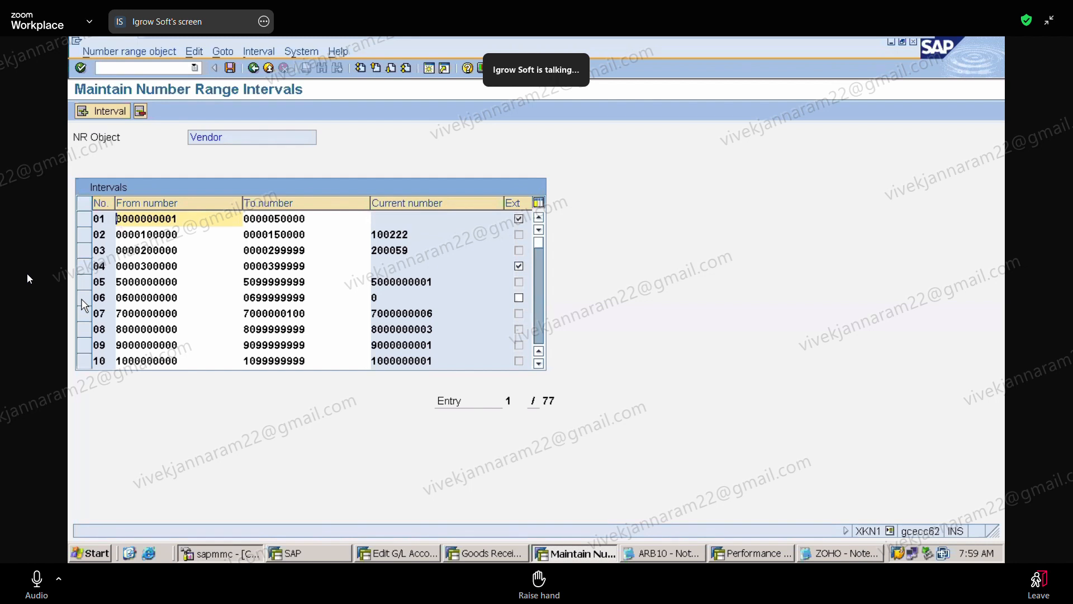
{"action": "left_click", "coordinate": [83, 317]}
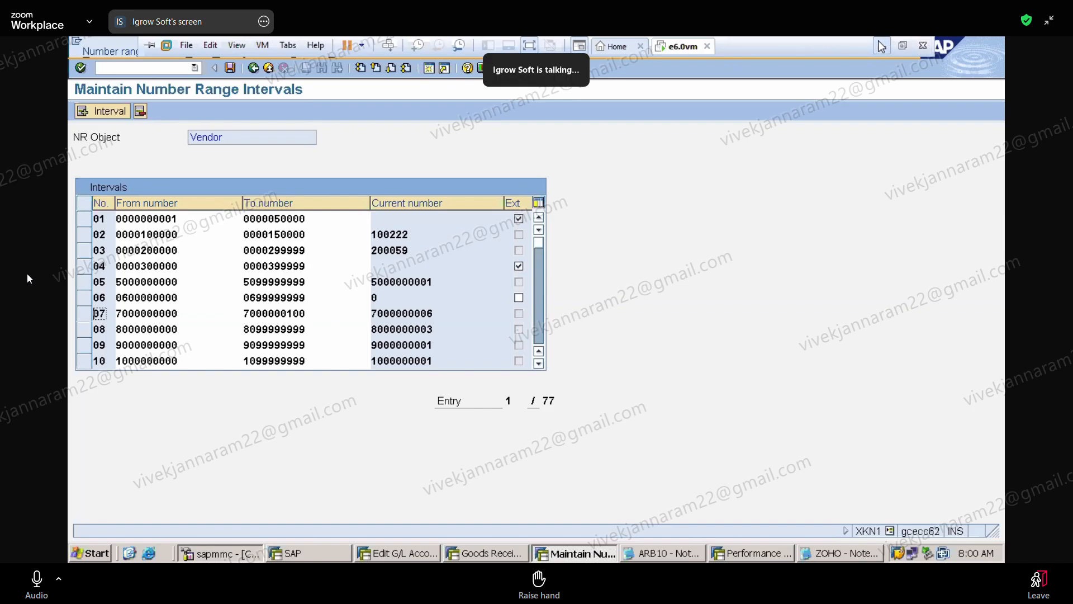
{"action": "left_click", "coordinate": [39, 579]}
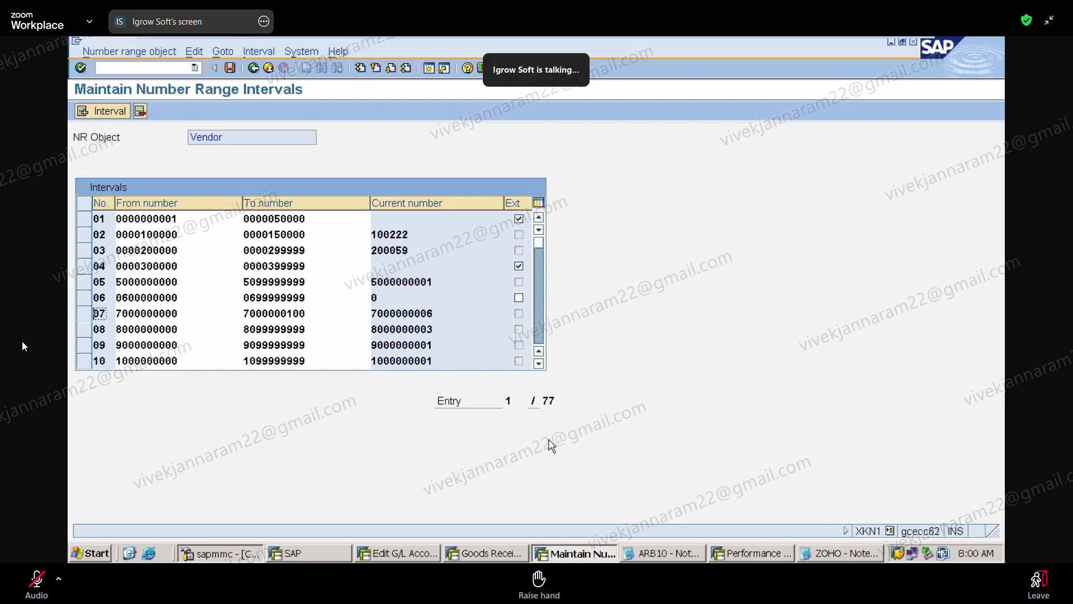
Step: Switch to the ZOHO notes and add the line "2) DEFINE NUMBER RANGE FOR VENDOR AC GROUPS : XKN1" below step 1
{"action": "left_click", "coordinate": [840, 558]}
{"action": "left_click", "coordinate": [840, 557]}
{"action": "left_click", "coordinate": [840, 558]}
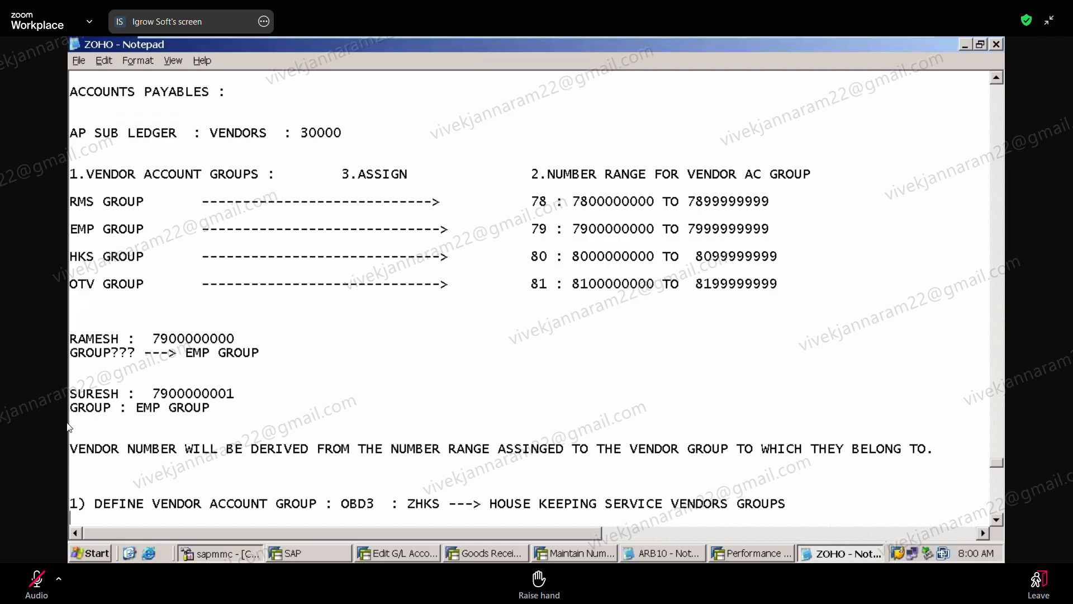
{"action": "key", "text": "Down"}
{"action": "key", "text": "Down"}
{"action": "key", "text": "Down"}
{"action": "key", "text": "Down"}
{"action": "key", "text": "Down"}
{"action": "key", "text": "Down"}
{"action": "key", "text": "Down"}
{"action": "key", "text": "Down"}
{"action": "key", "text": "Down"}
{"action": "key", "text": "Down"}
{"action": "key", "text": "Down"}
{"action": "key", "text": "Down"}
{"action": "key", "text": "Down"}
{"action": "key", "text": "Down"}
{"action": "key", "text": "Down"}
{"action": "key", "text": "Down"}
{"action": "key", "text": "Down"}
{"action": "key", "text": "Down"}
{"action": "key", "text": "Down"}
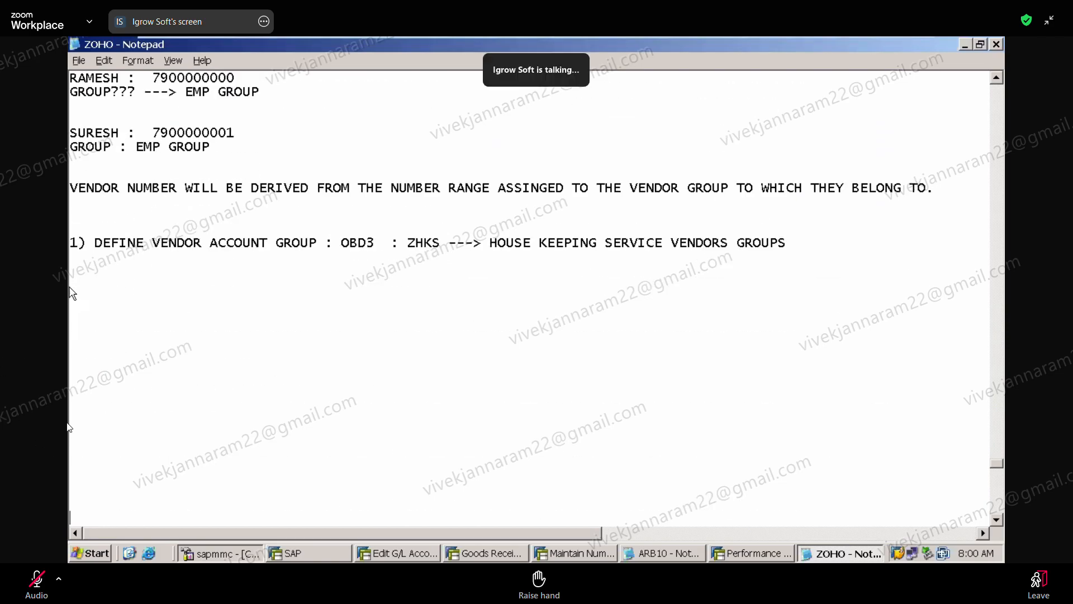
{"action": "type", "text": "2) DE"}
{"action": "type", "text": "FIEN NU"}
{"action": "key", "text": "BackSpace"}
{"action": "key", "text": "BackSpace"}
{"action": "key", "text": "BackSpace"}
{"action": "key", "text": "BackSpace"}
{"action": "key", "text": "BackSpace"}
{"action": "type", "text": "NE N"}
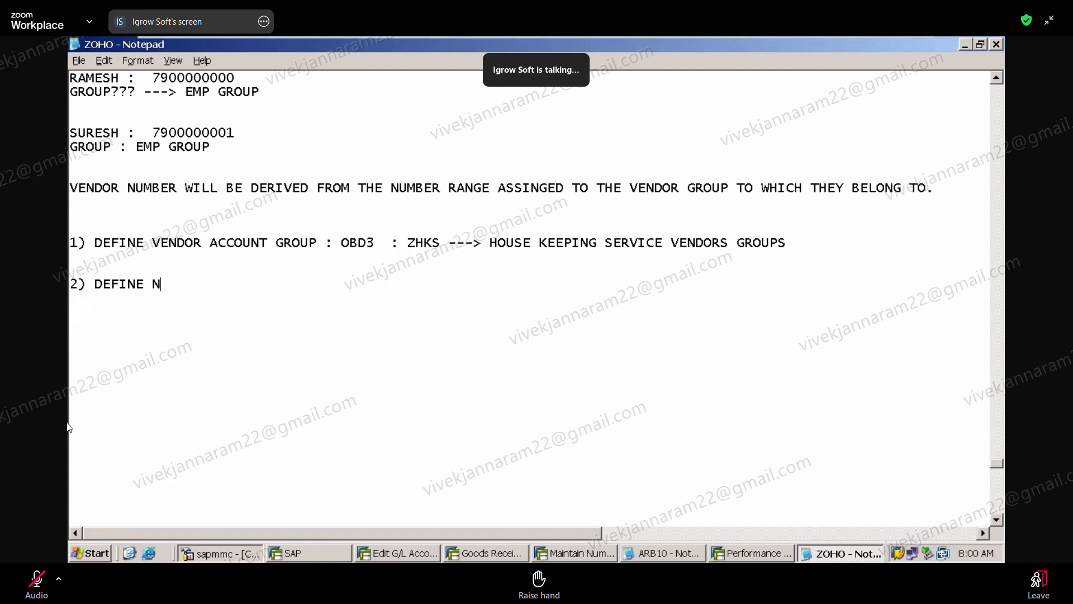
{"action": "type", "text": "UMBER REANGE"}
{"action": "key", "text": "BackSpace"}
{"action": "key", "text": "BackSpace"}
{"action": "key", "text": "BackSpace"}
{"action": "key", "text": "BackSpace"}
{"action": "key", "text": "BackSpace"}
{"action": "type", "text": "ANGE FOR "}
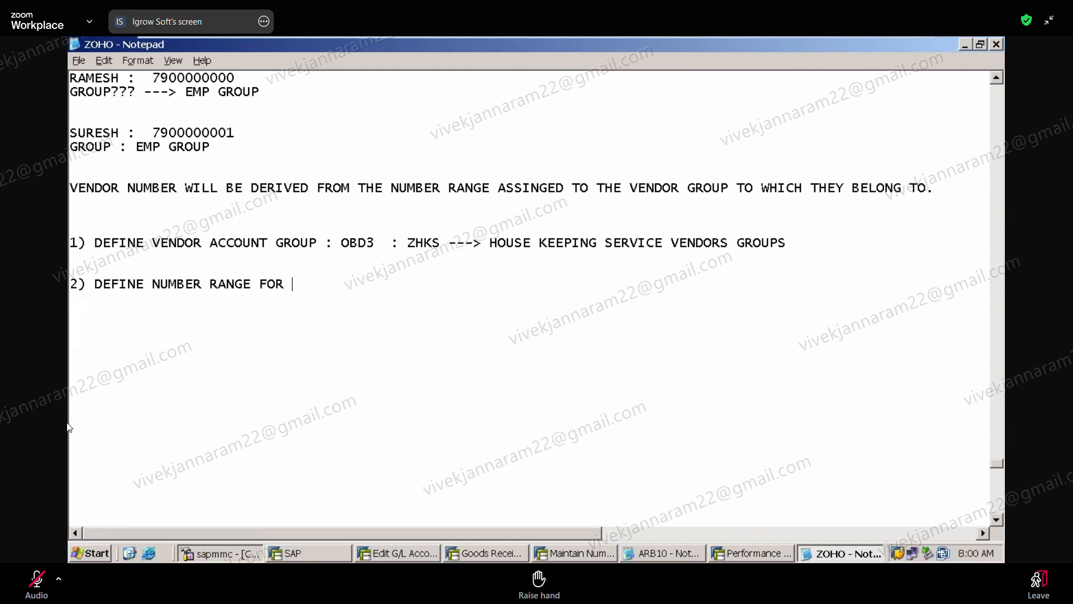
{"action": "type", "text": "VENDOR AC "}
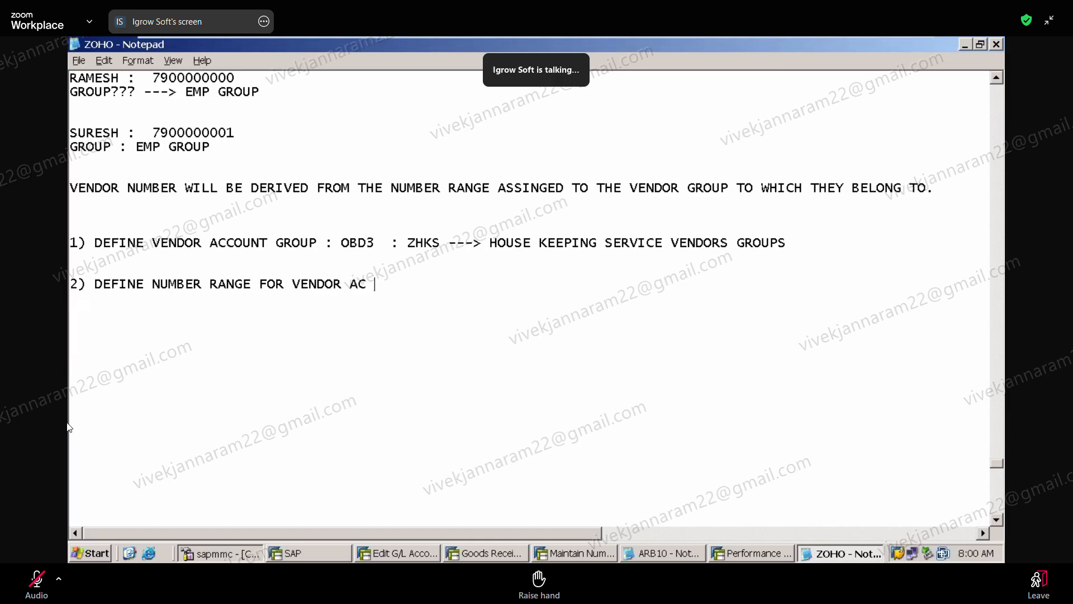
{"action": "type", "text": "GROUPS : XKN1 "}
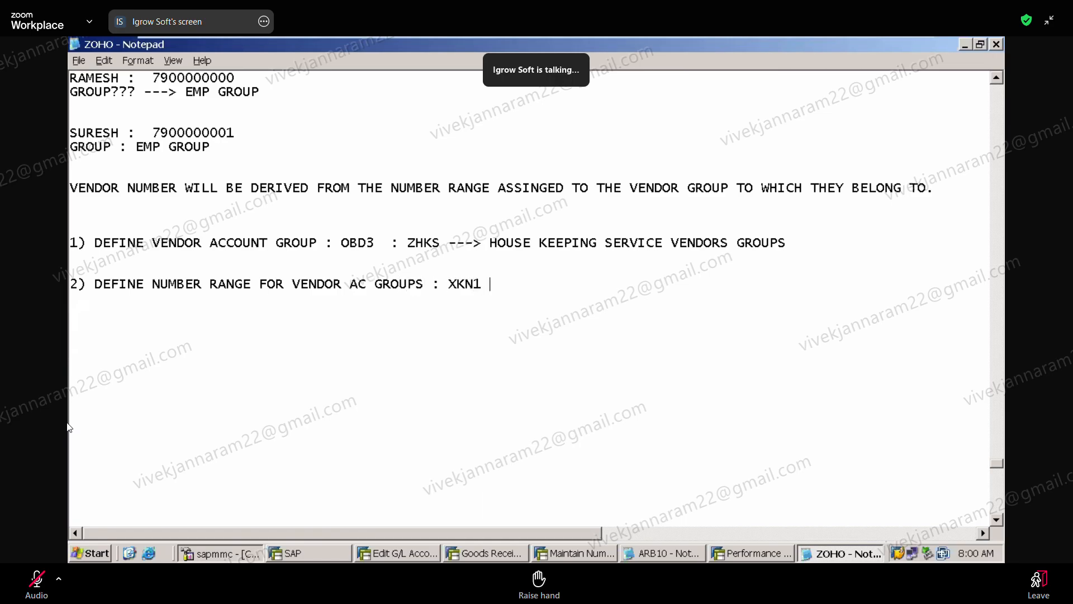
{"action": "type", "text": ":  79 : 7900000000"}
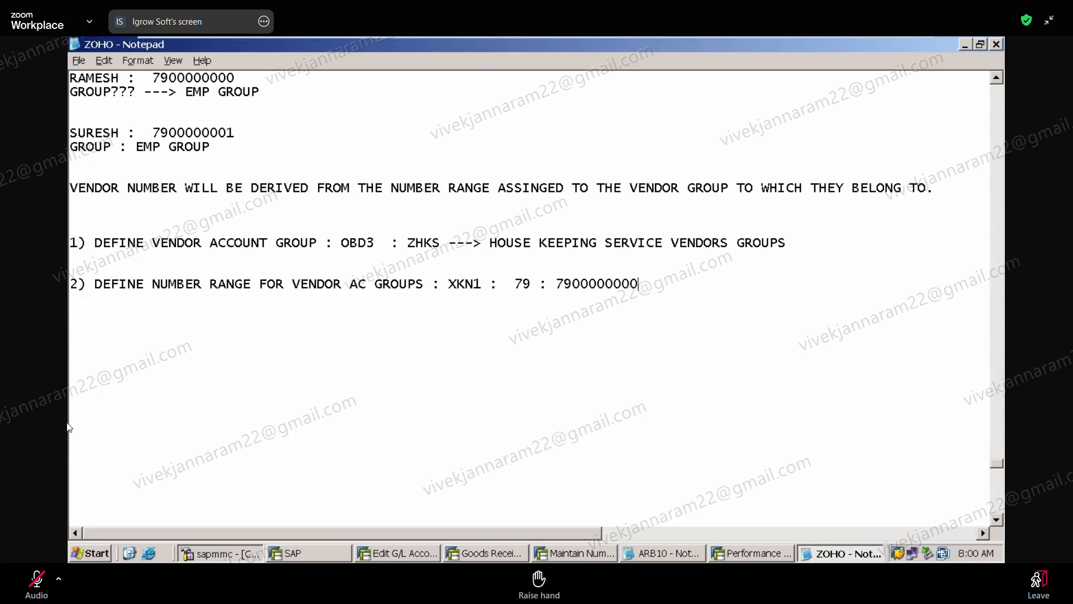
{"action": "type", "text": " TO 7999999999"}
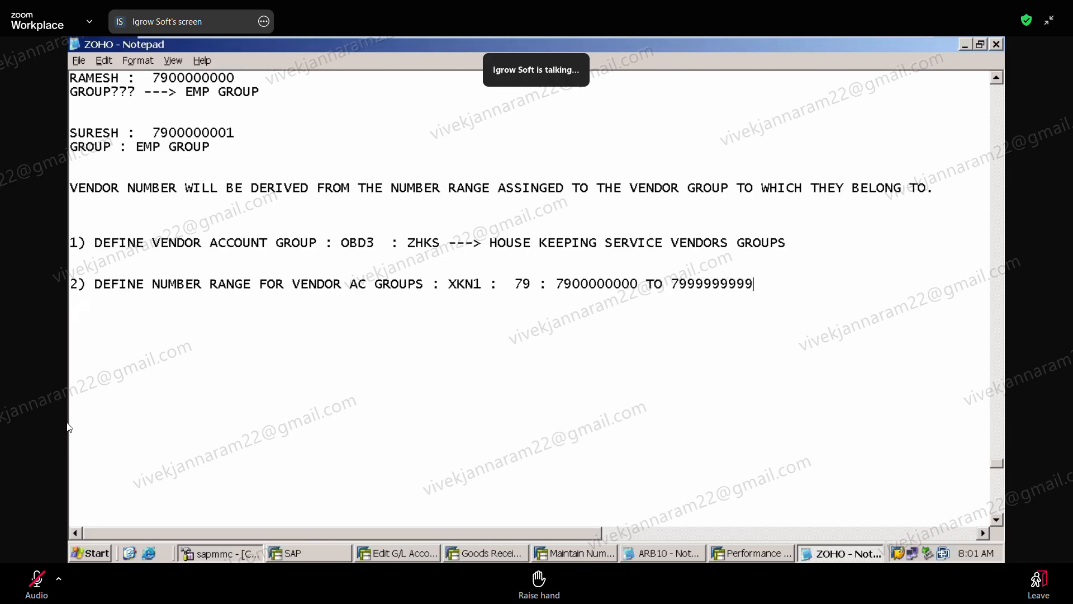
{"action": "key", "text": "BackSpace"}
{"action": "type", "text": "9"}
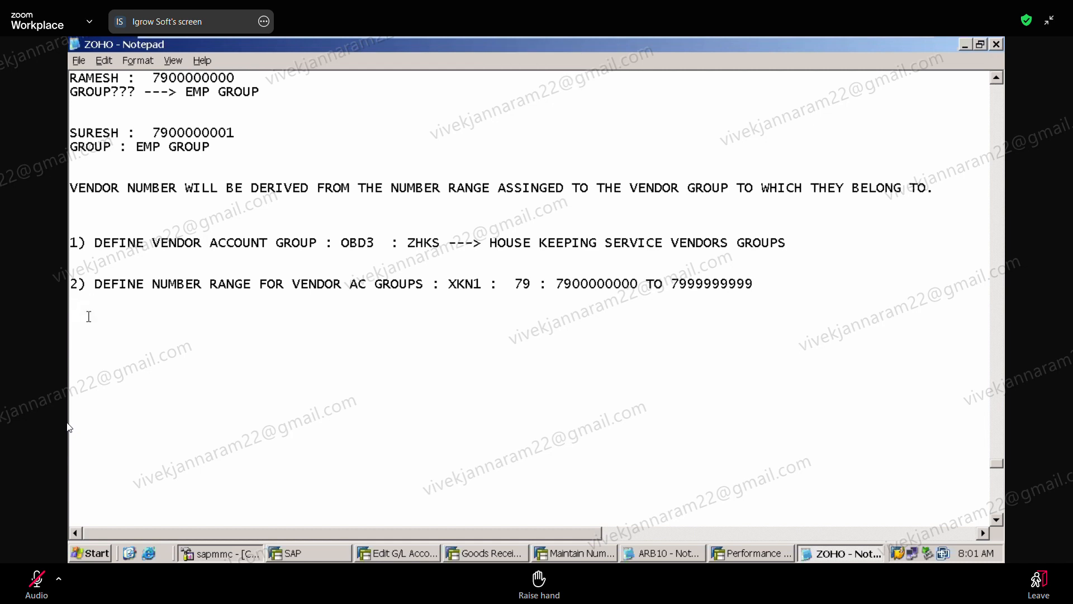
Step: Write the note "IF NUMBER RANGE IS NOT AVAILABLE -- WE CAN USE AN EXISTING NUMBER RANGE" below step 2
{"action": "type", "text": "IF NUMBER REAN"}
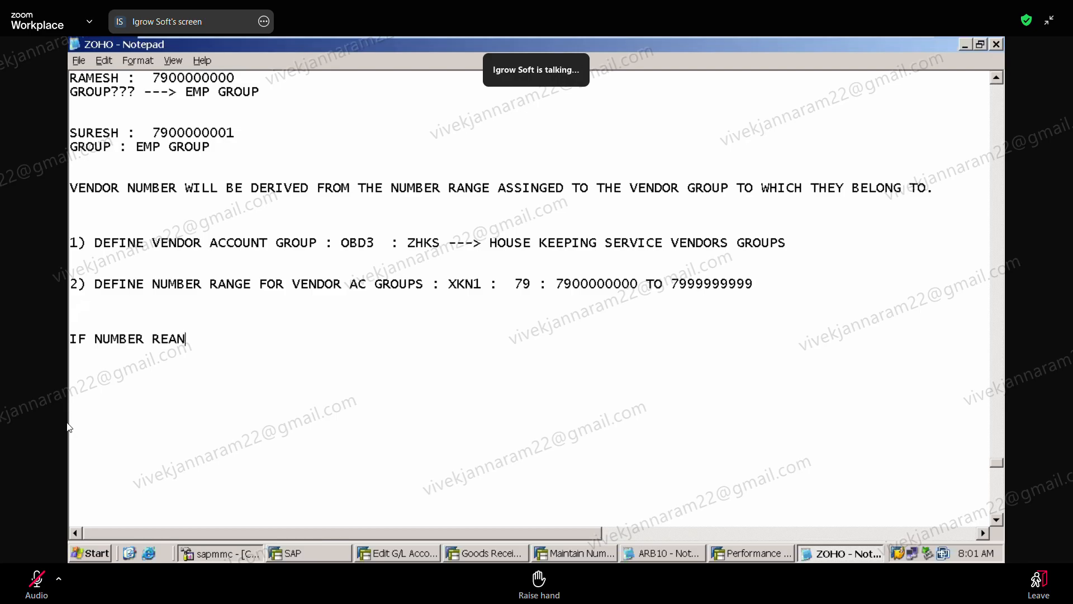
{"action": "key", "text": "BackSpace"}
{"action": "key", "text": "BackSpace"}
{"action": "key", "text": "BackSpace"}
{"action": "type", "text": "ANGE IF NOT"}
{"action": "key", "text": "BackSpace"}
{"action": "key", "text": "BackSpace"}
{"action": "key", "text": "BackSpace"}
{"action": "key", "text": "BackSpace"}
{"action": "key", "text": "BackSpace"}
{"action": "key", "text": "BackSpace"}
{"action": "type", "text": "S NOT AVA"}
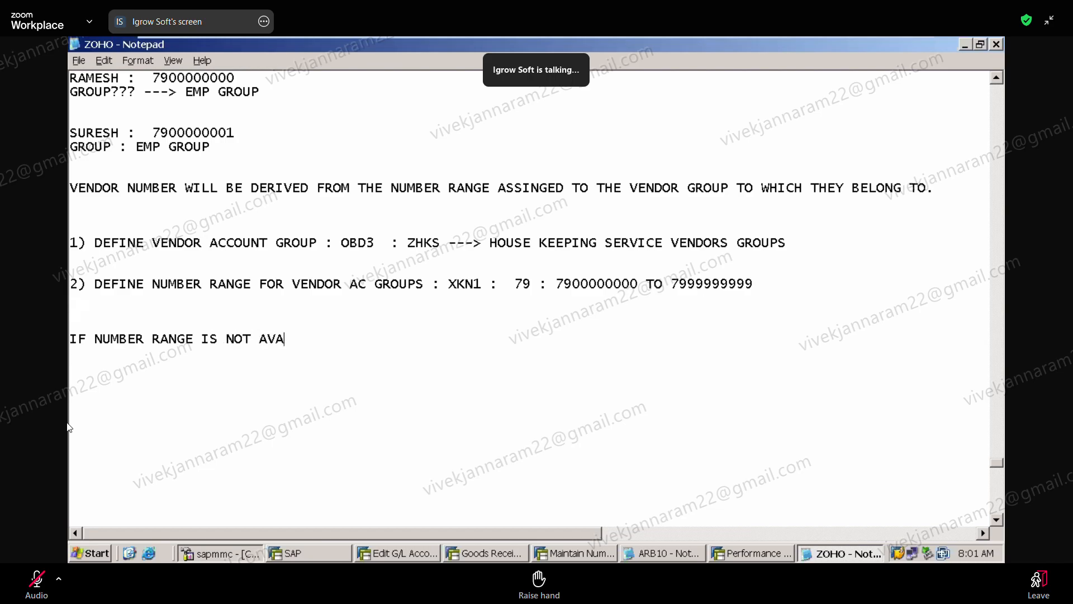
{"action": "type", "text": "ILABLE -- WE  CAN USE "}
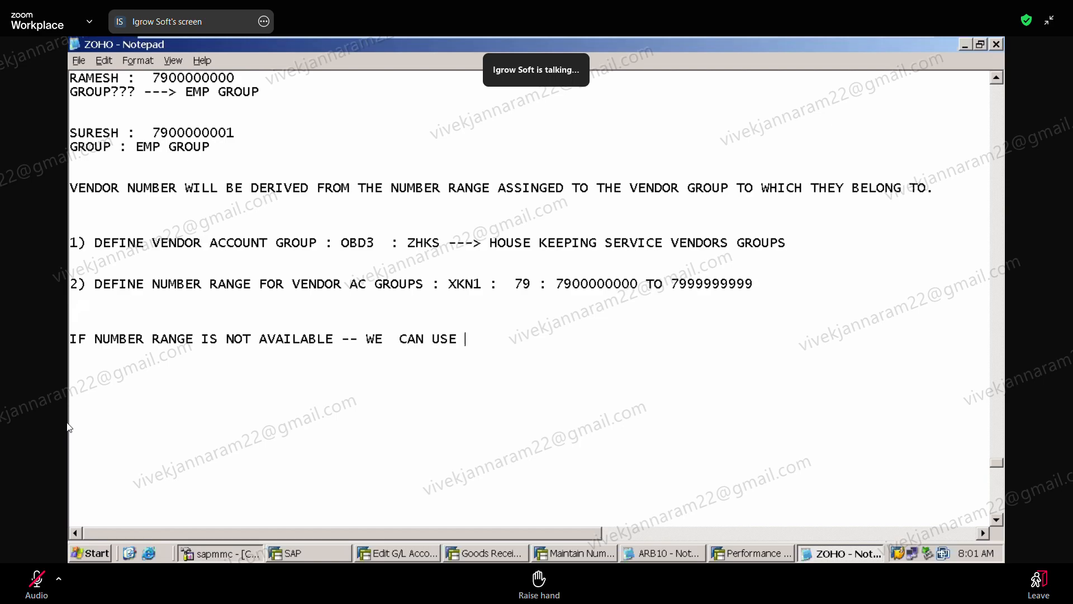
{"action": "type", "text": "AN EXISTING "}
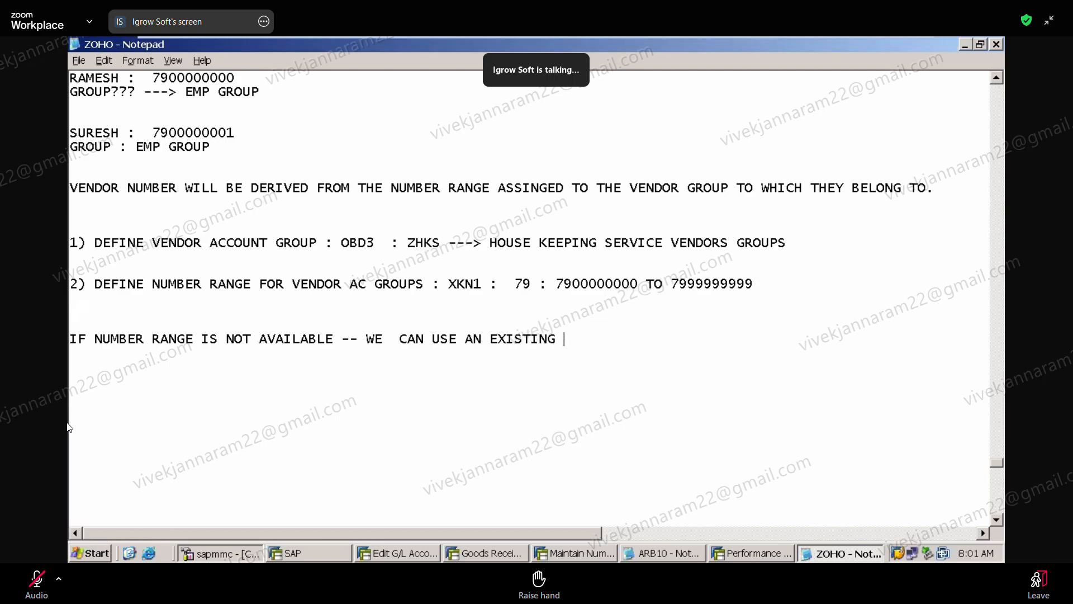
{"action": "type", "text": "SERIRES"}
{"action": "key", "text": "BackSpace"}
{"action": "key", "text": "BackSpace"}
{"action": "key", "text": "BackSpace"}
{"action": "key", "text": "BackSpace"}
{"action": "key", "text": "BackSpace"}
{"action": "key", "text": "BackSpace"}
{"action": "key", "text": "BackSpace"}
{"action": "key", "text": "BackSpace"}
{"action": "type", "text": "NUMBER REANG"}
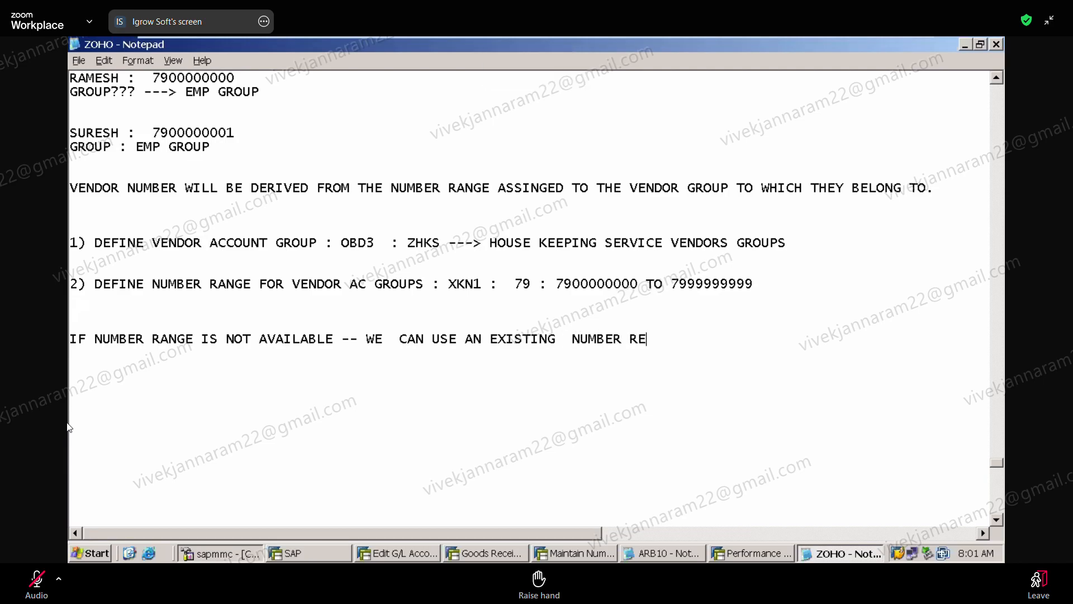
{"action": "key", "text": "BackSpace"}
{"action": "key", "text": "BackSpace"}
{"action": "key", "text": "BackSpace"}
{"action": "key", "text": "BackSpace"}
{"action": "type", "text": "ANGE"}
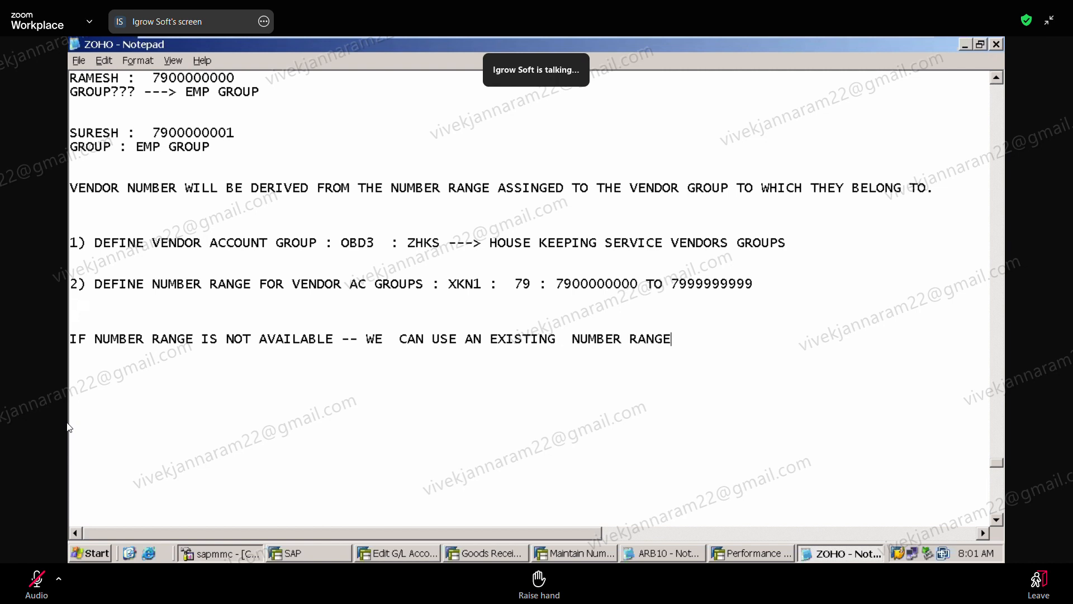
Step: Append "- NO NEED TO DO THE STEP 2" to the note about using an existing number range
{"action": "type", "text": " - NO NEED TO DO THE S"}
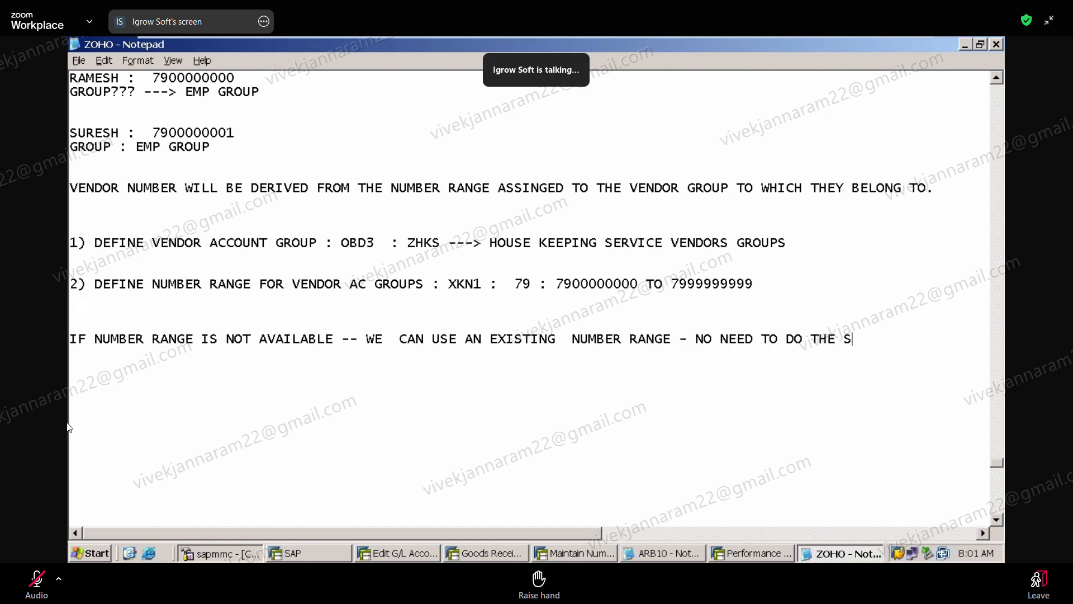
{"action": "type", "text": "TEP2"}
{"action": "key", "text": "BackSpace"}
{"action": "type", "text": "2"}
Step: Tidy the note by removing two blank lines above it and the extra space before CAN, and insert "SO" before "NO NEED"
{"action": "left_click_drag", "start_coordinate": [70, 283], "coordinate": [211, 359]}
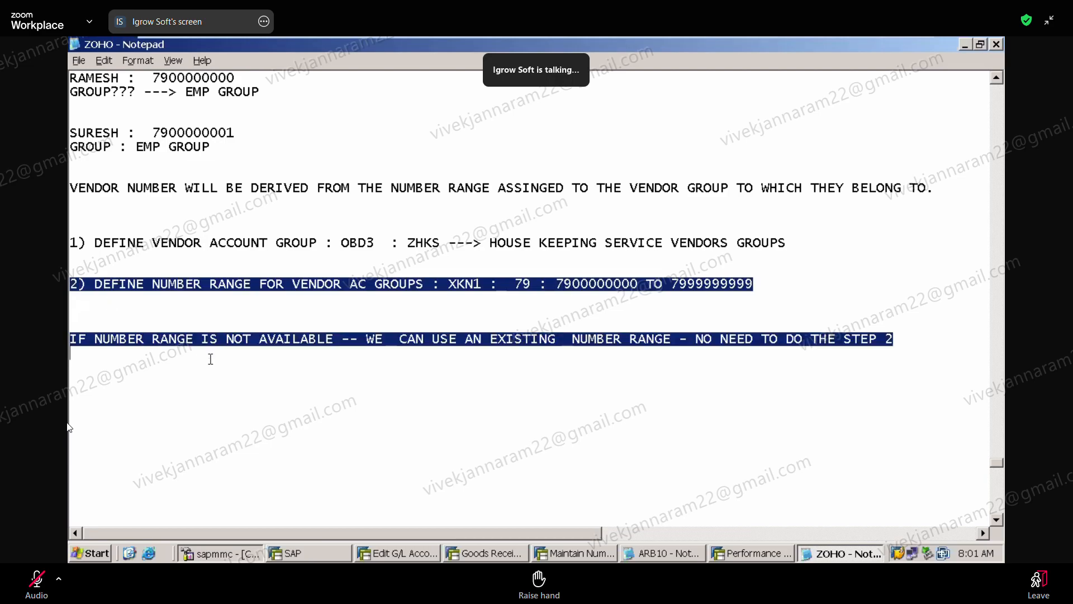
{"action": "left_click", "coordinate": [108, 308]}
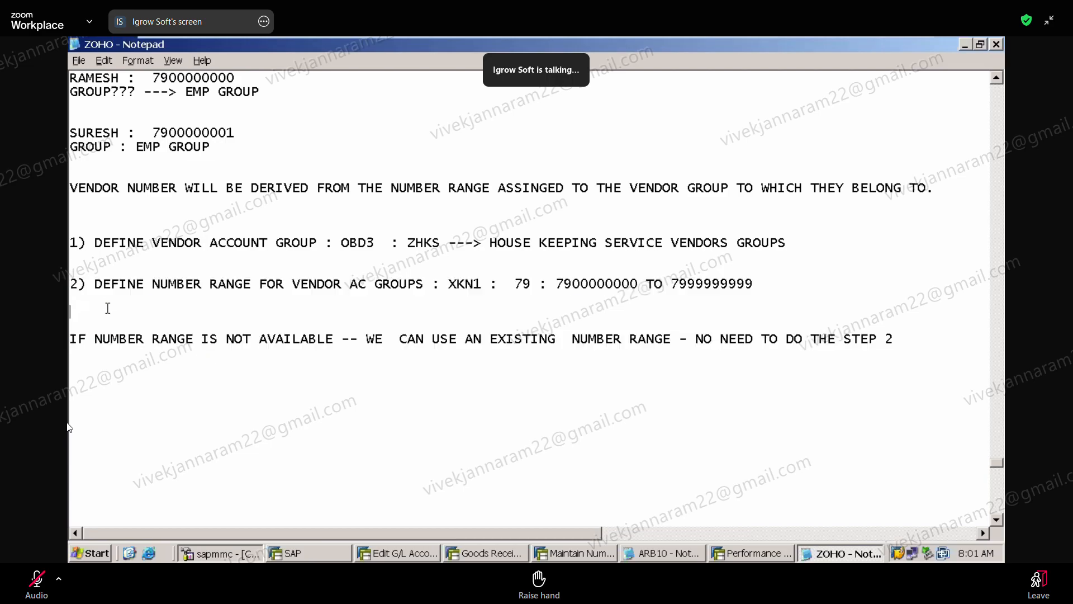
{"action": "key", "text": "Delete"}
{"action": "key", "text": "Delete"}
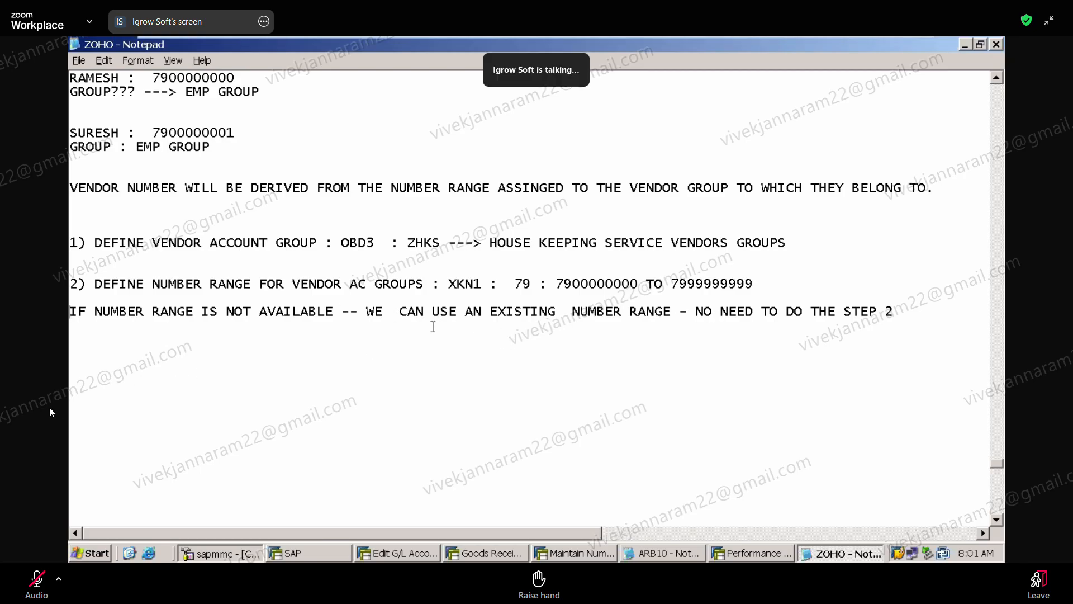
{"action": "left_click", "coordinate": [399, 311]}
{"action": "key", "text": "BackSpace"}
{"action": "left_click", "coordinate": [687, 312]}
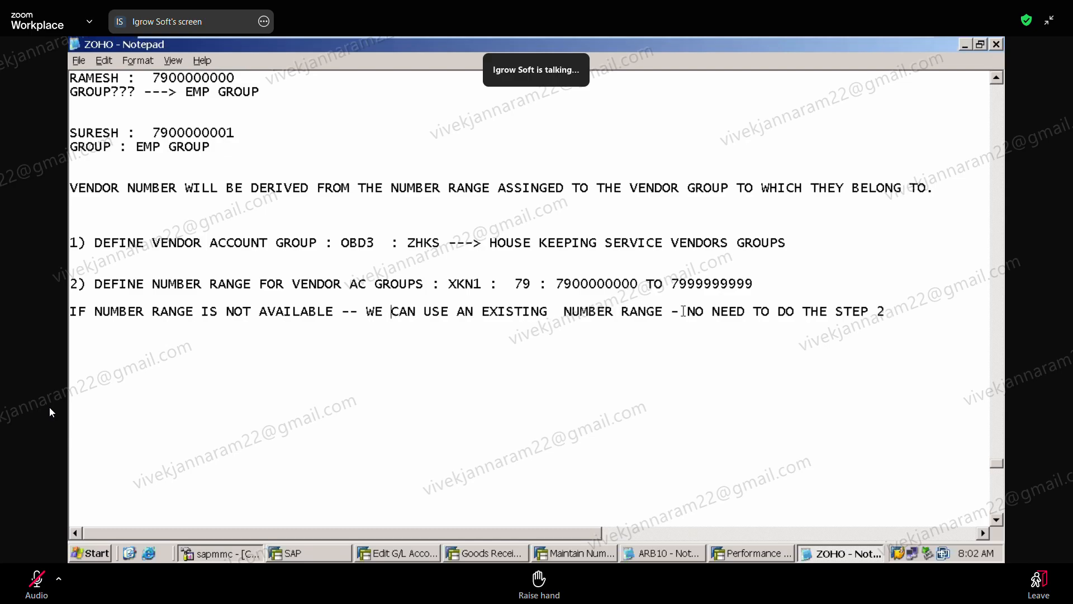
{"action": "type", "text": "SO"}
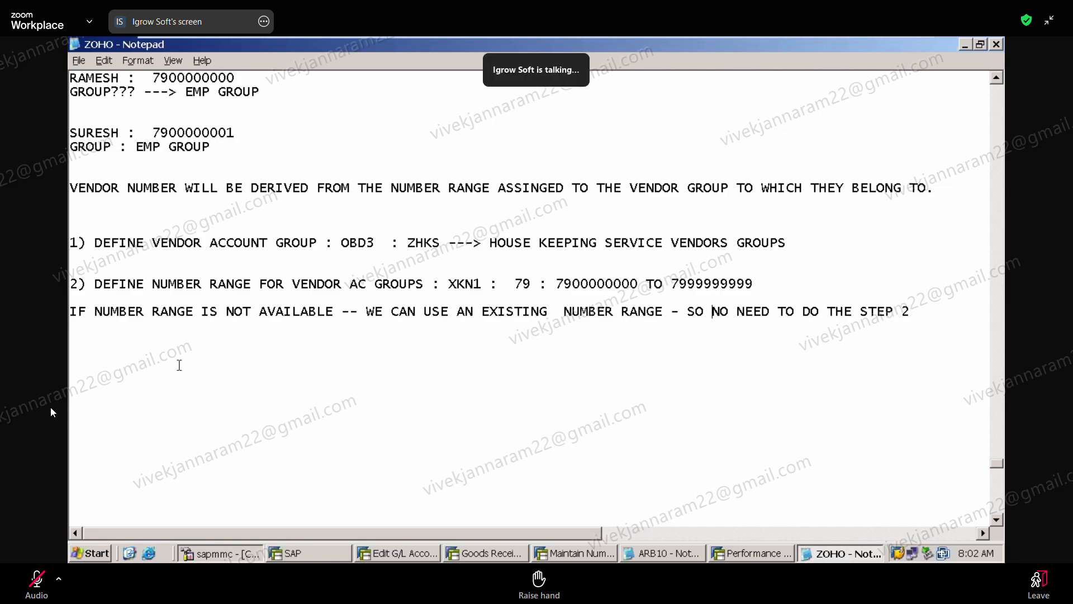
Step: Add the line "3) ASSIGN NUMBER RANGE TO VENDOR AC GROUP" below the step 2 note
{"action": "left_click", "coordinate": [170, 363]}
{"action": "type", "text": "3) ASSIGN"}
{"action": "key", "text": "BackSpace"}
{"action": "key", "text": "BackSpace"}
{"action": "type", "text": "GN"}
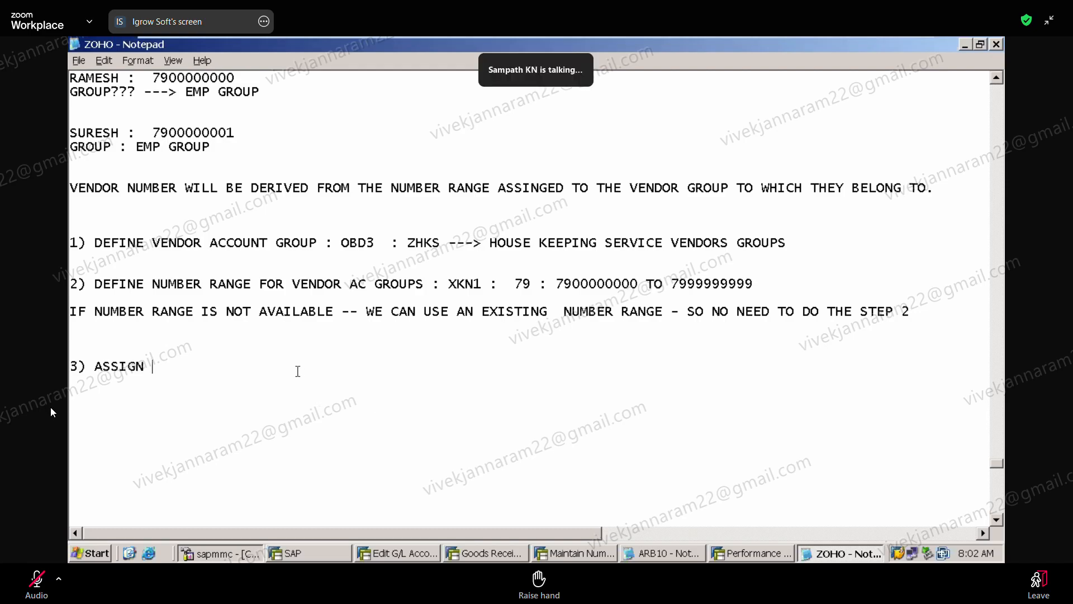
{"action": "type", "text": "NUMB"}
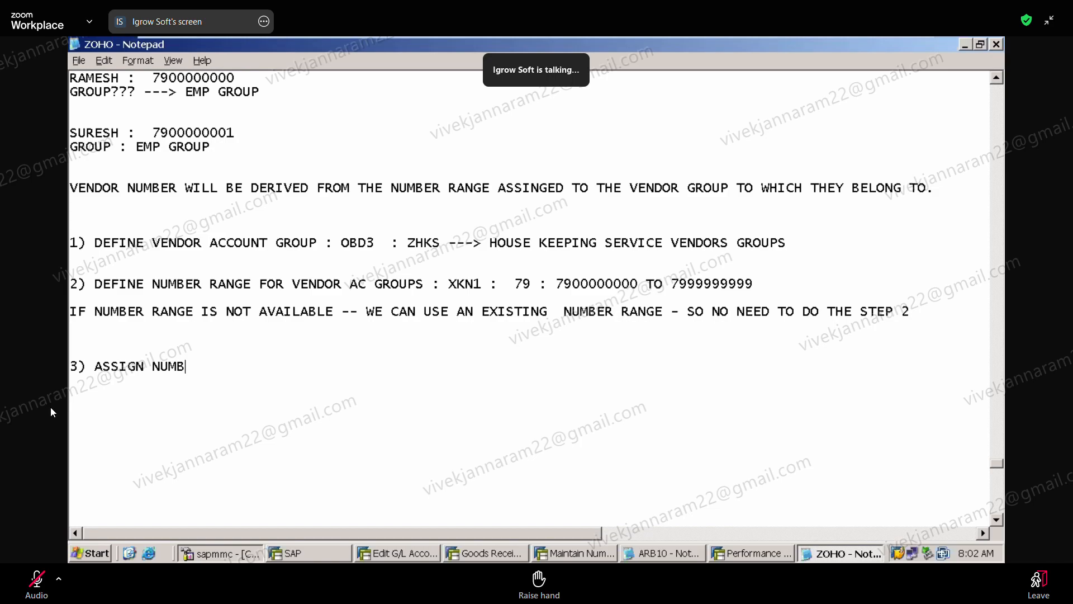
{"action": "type", "text": "ER"}
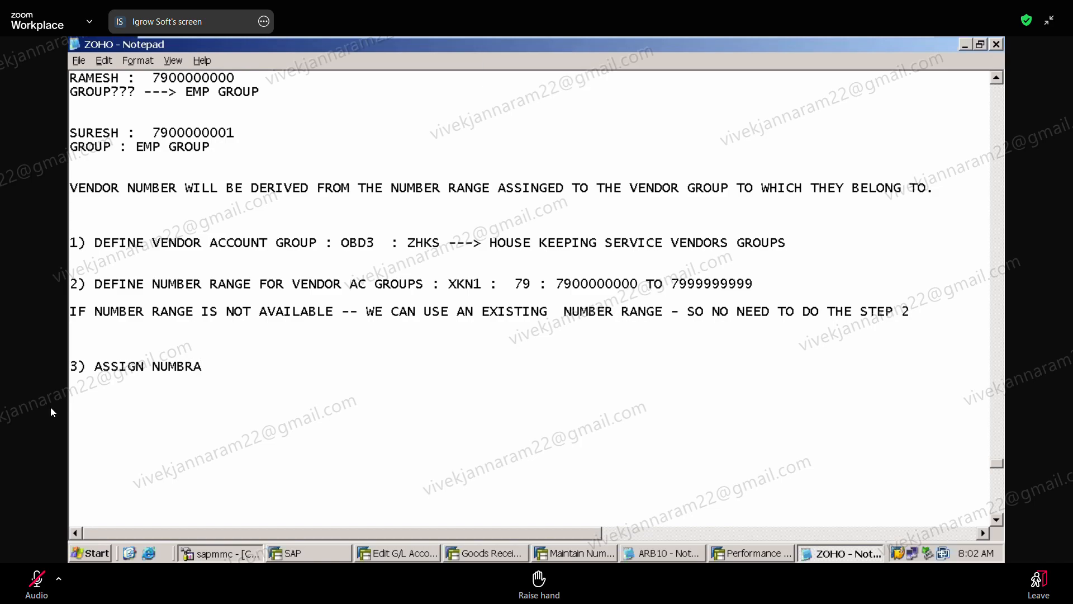
{"action": "key", "text": "BackSpace"}
{"action": "type", "text": "R REANGE"}
{"action": "key", "text": "BackSpace"}
{"action": "key", "text": "BackSpace"}
{"action": "key", "text": "BackSpace"}
{"action": "key", "text": "BackSpace"}
{"action": "key", "text": "BackSpace"}
{"action": "type", "text": "ANGE TOV ENDOR"}
{"action": "key", "text": "BackSpace"}
{"action": "key", "text": "BackSpace"}
{"action": "key", "text": "BackSpace"}
{"action": "key", "text": "BackSpace"}
{"action": "key", "text": "BackSpace"}
{"action": "key", "text": "BackSpace"}
{"action": "key", "text": "BackSpace"}
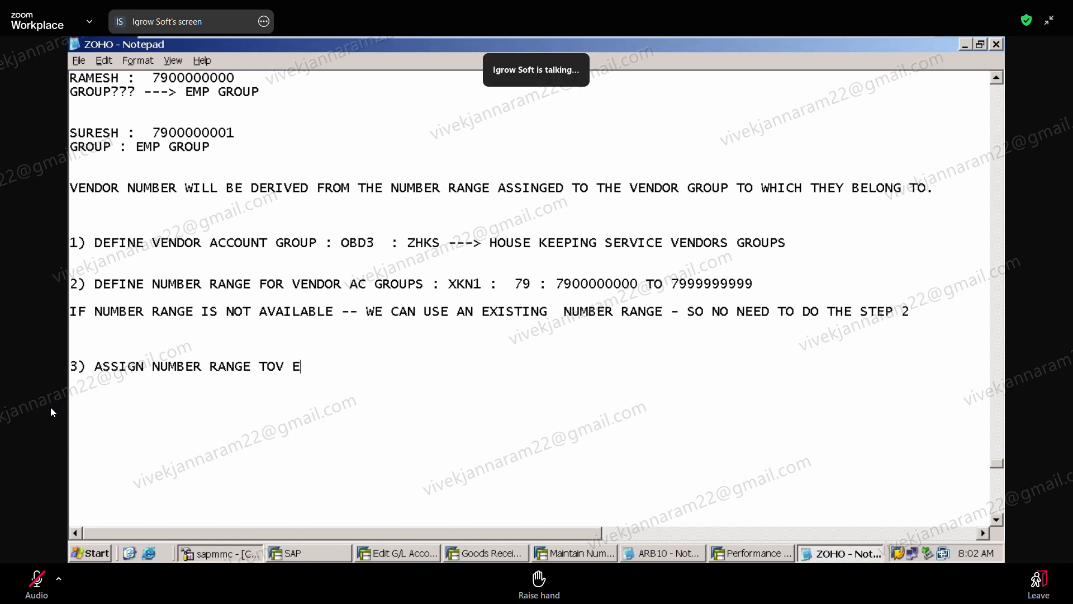
{"action": "type", "text": "VENDOR AC GORU"}
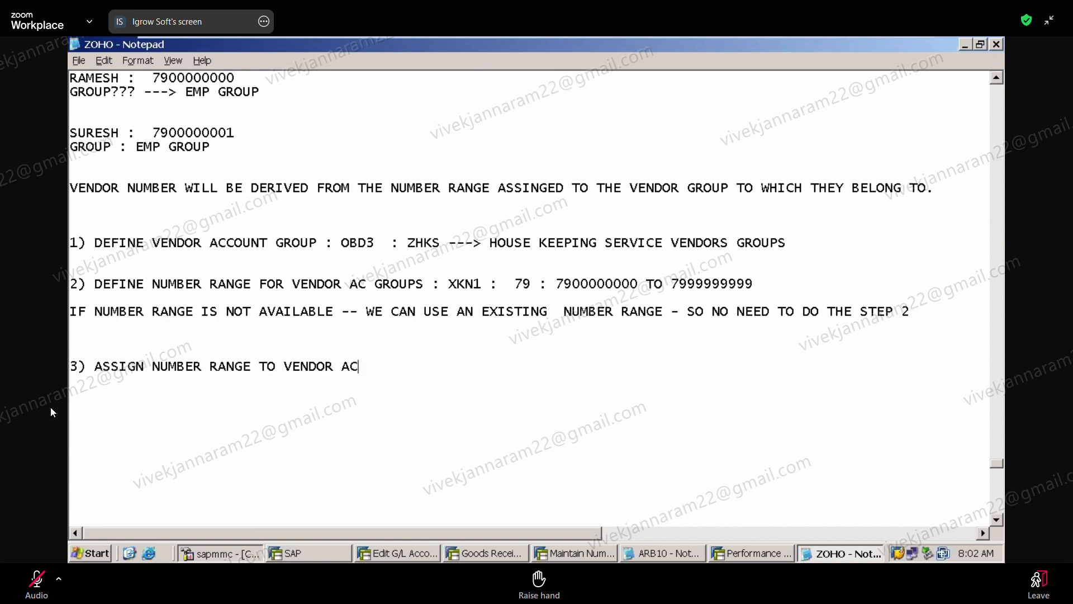
{"action": "key", "text": "BackSpace"}
{"action": "key", "text": "BackSpace"}
{"action": "key", "text": "BackSpace"}
{"action": "key", "text": "BackSpace"}
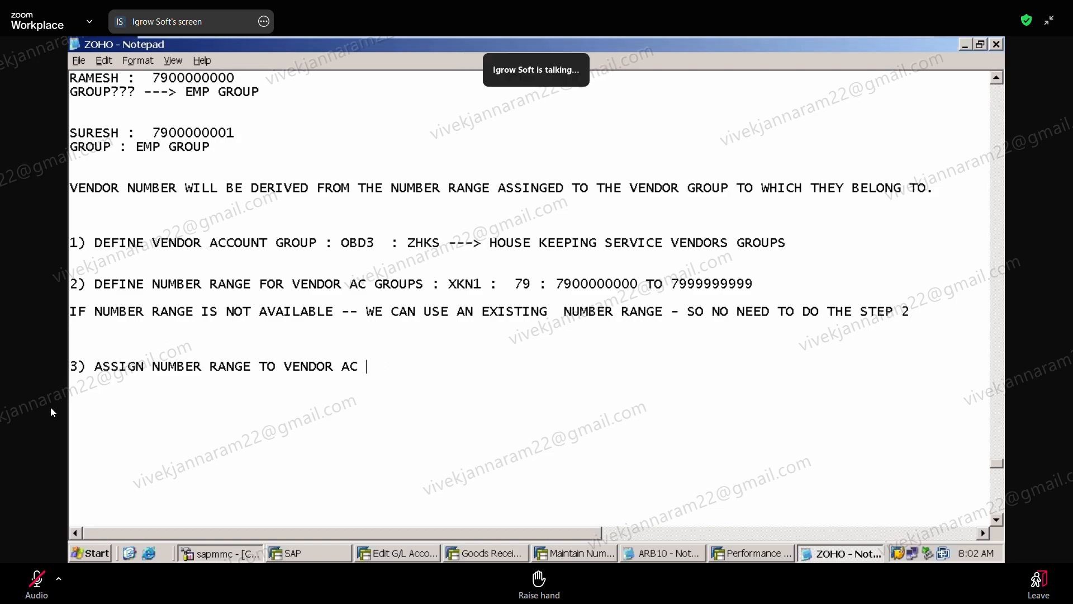
{"action": "type", "text": "GROUP "}
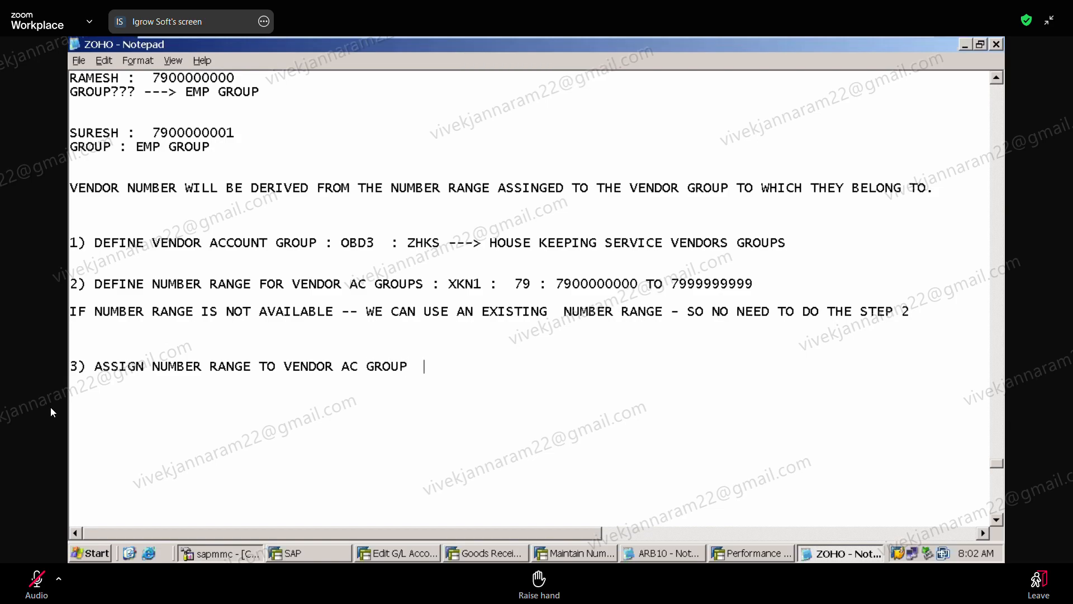
Step: Complete the step 3 line with ": OBAS : ZHKS -------> 79" and remove one blank line above it
{"action": "type", "text": " : OBAS"}
{"action": "left_click", "coordinate": [239, 347]}
{"action": "key", "text": "BackSpace"}
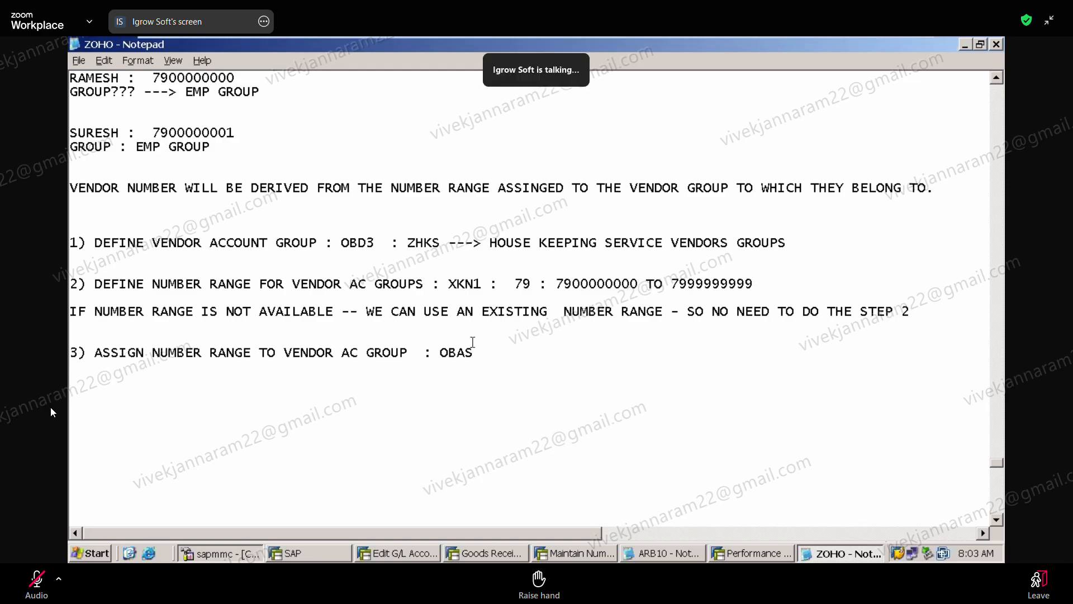
{"action": "left_click", "coordinate": [523, 355]}
{"action": "type", "text": ": ZHKS  -------"}
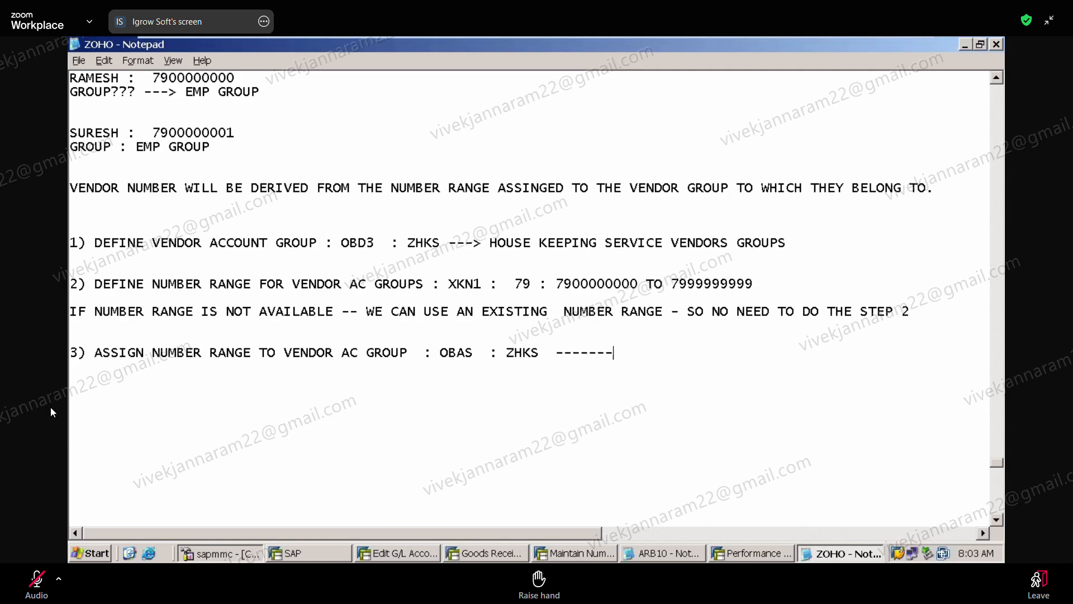
{"action": "type", "text": "> "}
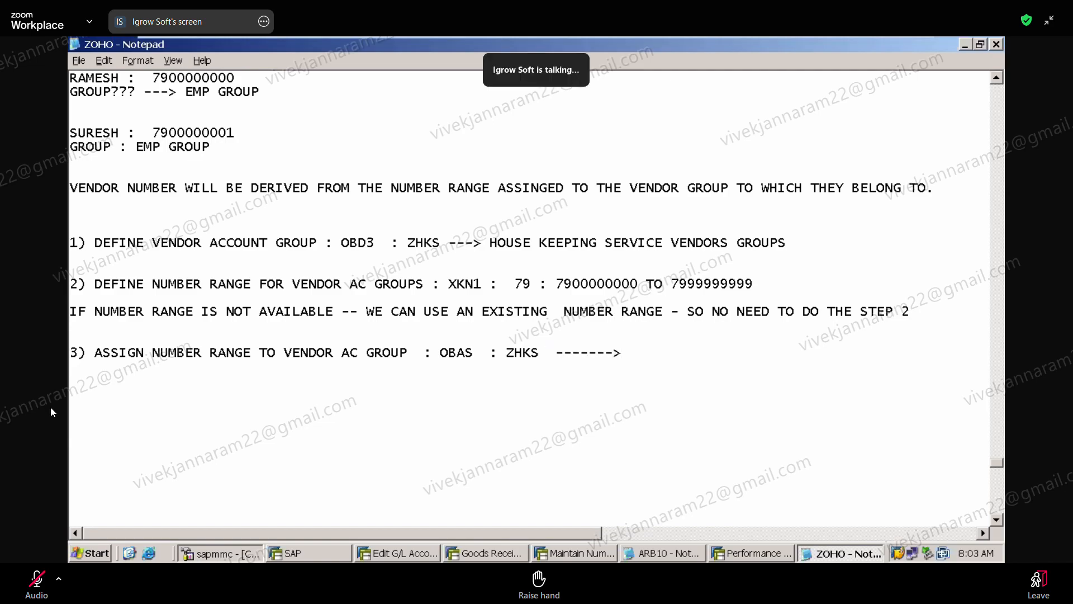
{"action": "type", "text": "79"}
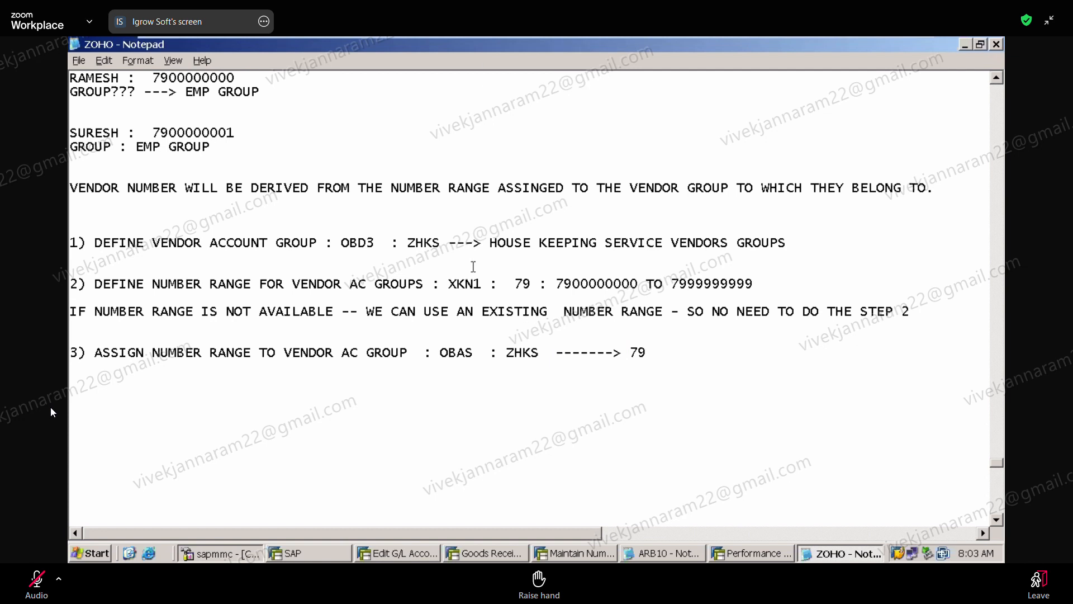
Step: Compare account group ZHKS in step 1 and number range 79 in step 2 with the assignment in step 3
{"action": "left_click_drag", "start_coordinate": [449, 243], "coordinate": [400, 243]}
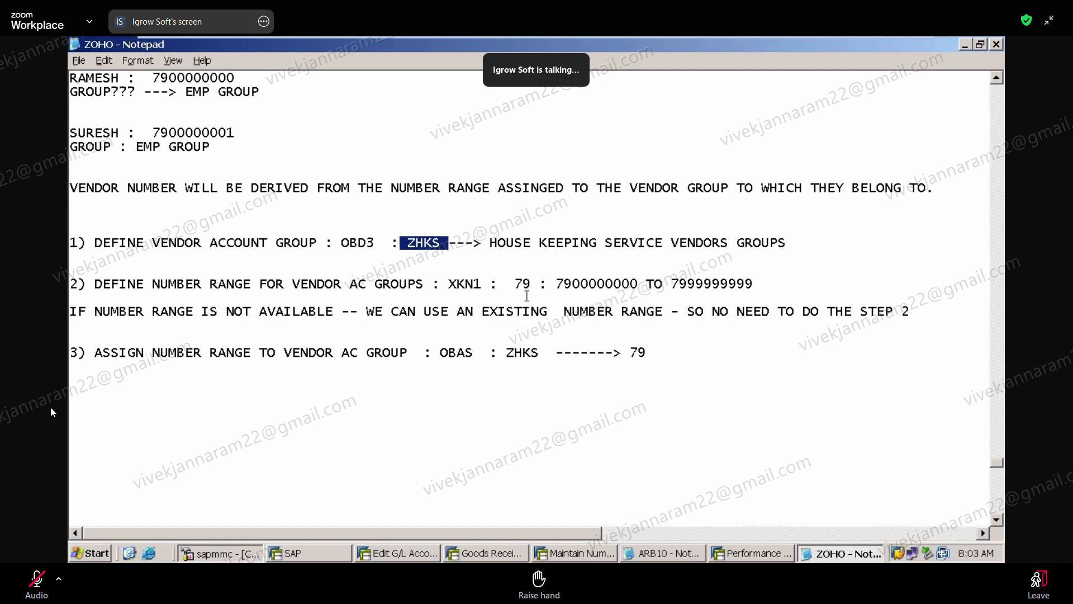
{"action": "left_click_drag", "start_coordinate": [532, 284], "coordinate": [514, 284]}
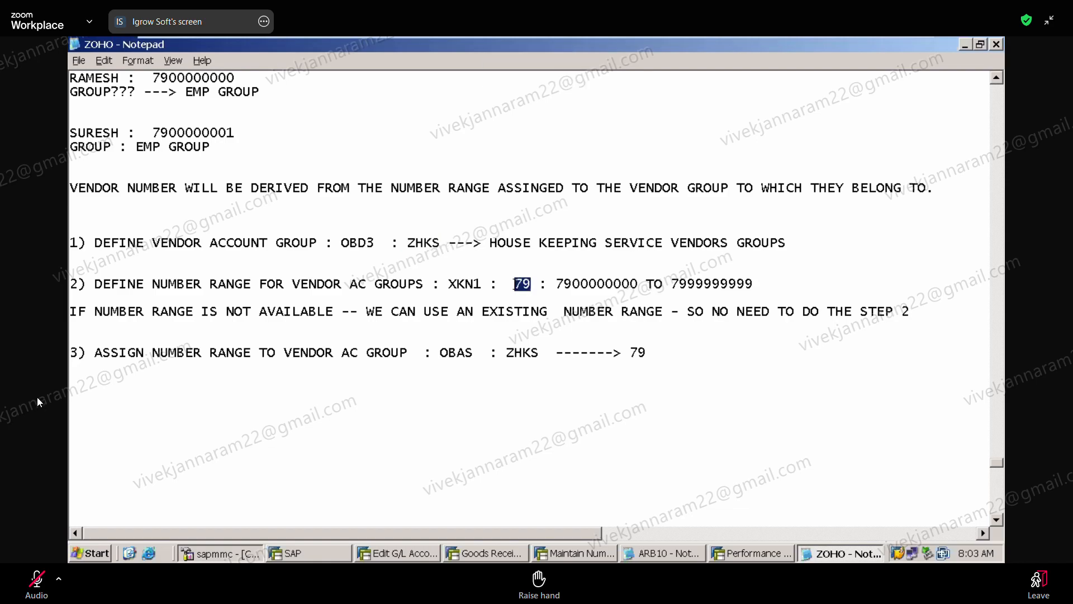
{"action": "left_click_drag", "start_coordinate": [506, 352], "coordinate": [606, 366]}
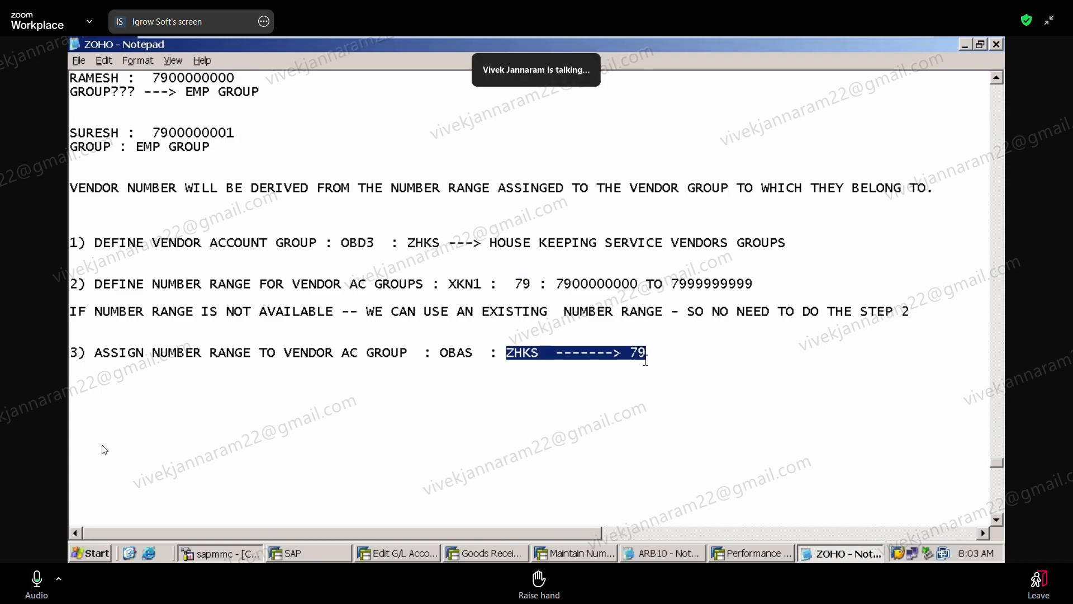
{"action": "left_click", "coordinate": [638, 381]}
{"action": "left_click", "coordinate": [21, 574]}
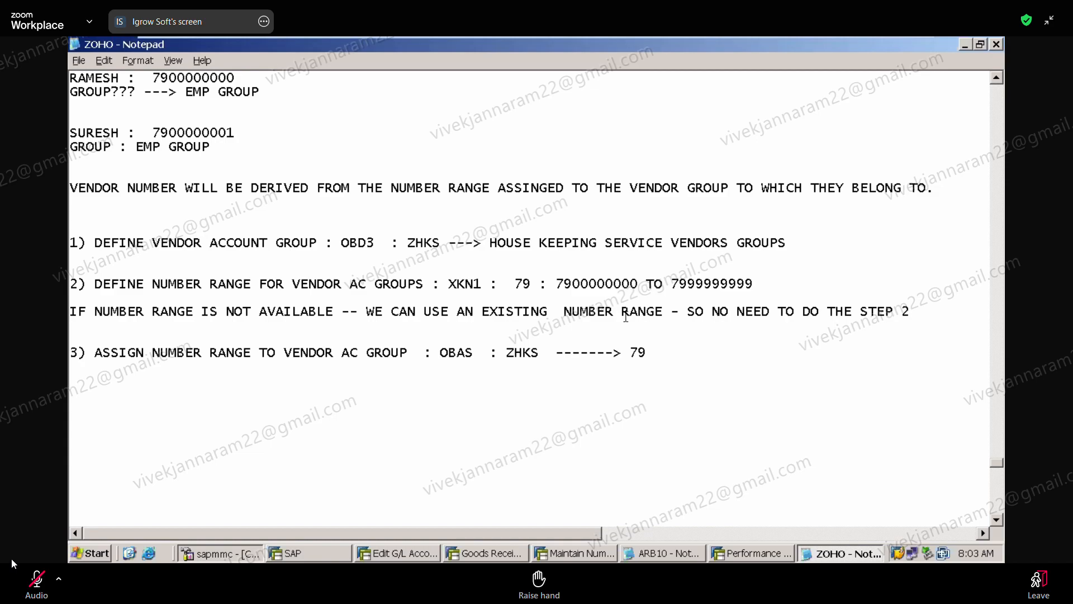
{"action": "left_click", "coordinate": [618, 329]}
{"action": "left_click", "coordinate": [31, 579]}
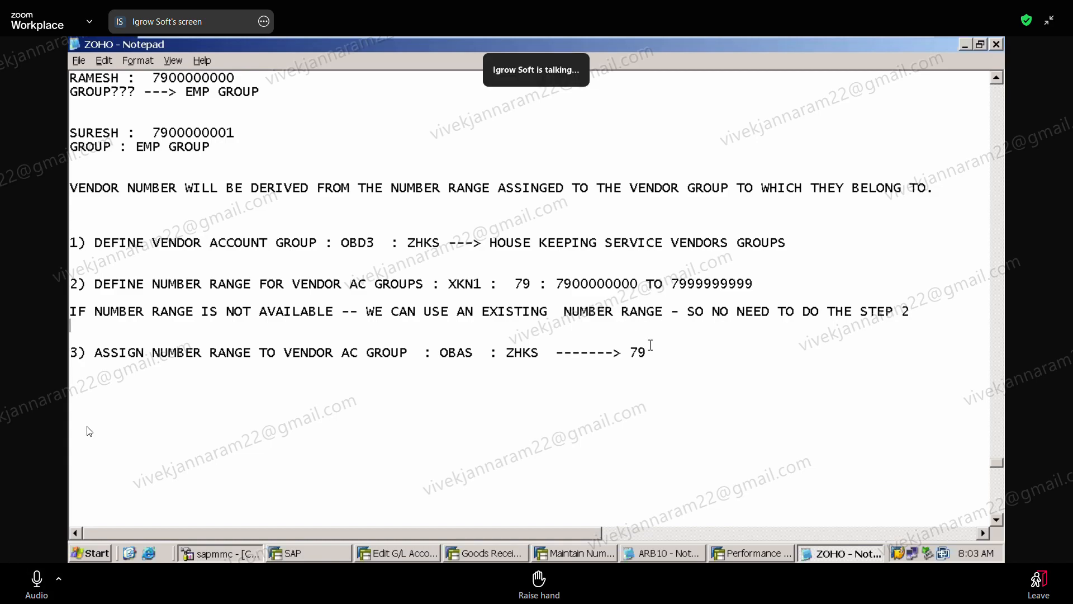
Step: Change the number range assigned to ZHKS in the step 3 line to 07
{"action": "left_click", "coordinate": [650, 346]}
{"action": "key", "text": "BackSpace"}
{"action": "key", "text": "BackSpace"}
{"action": "type", "text": "0"}
{"action": "left_click", "coordinate": [36, 580]}
Step: Review the existing-number-range note and the step 2 line against the number range in step 3
{"action": "left_click_drag", "start_coordinate": [913, 313], "coordinate": [906, 290]}
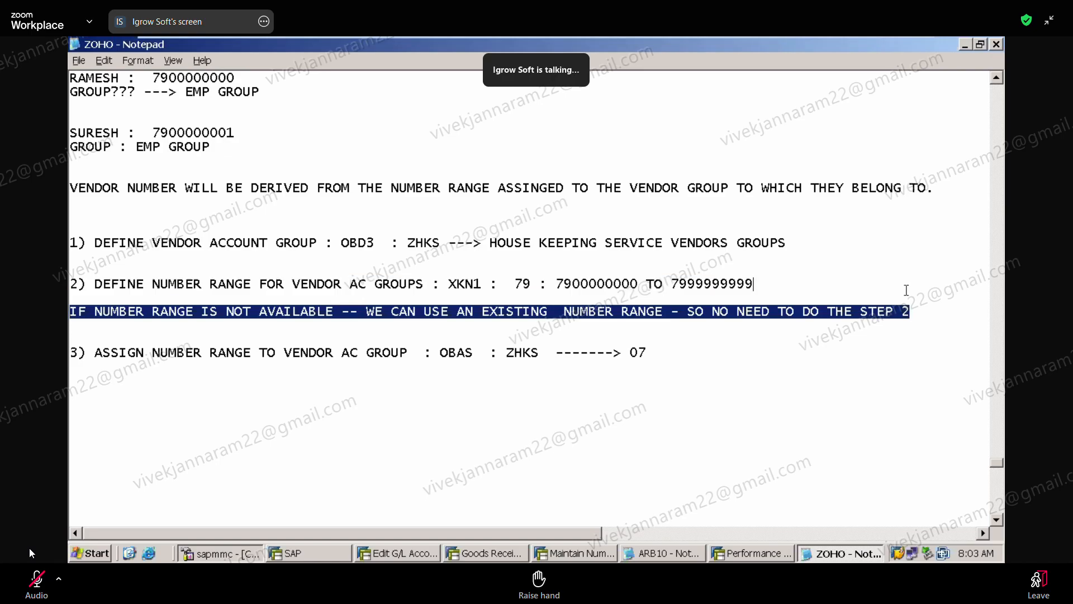
{"action": "left_click_drag", "start_coordinate": [659, 348], "coordinate": [622, 351]}
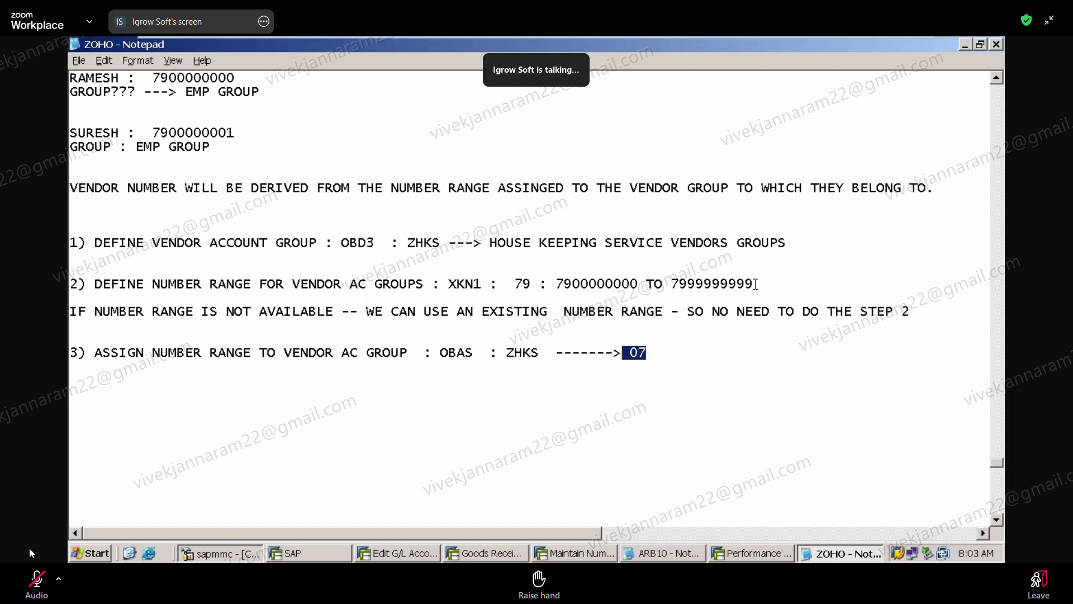
{"action": "left_click_drag", "start_coordinate": [755, 284], "coordinate": [750, 273]}
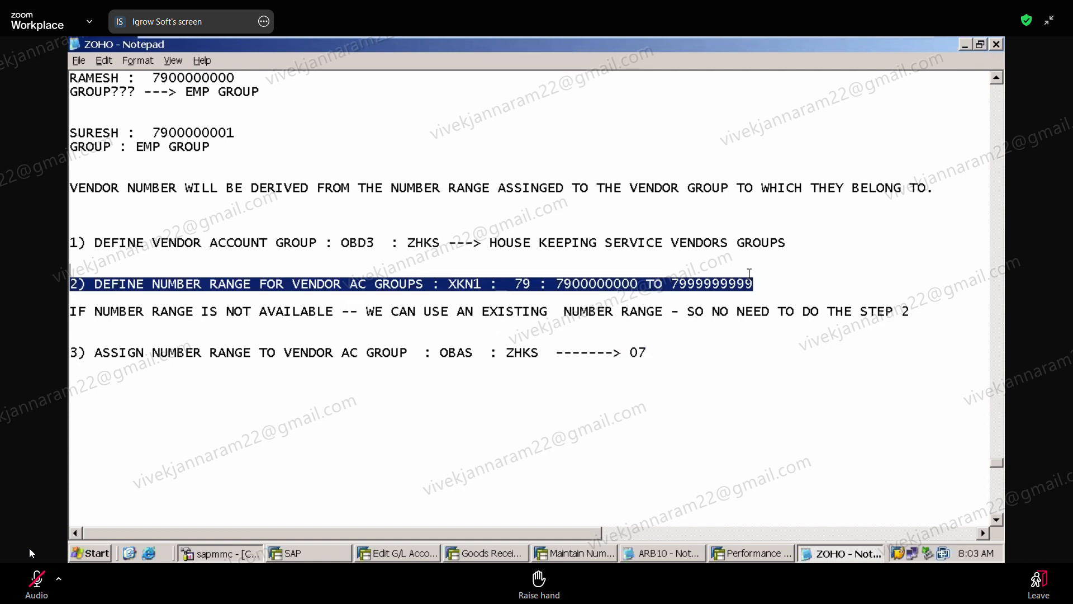
{"action": "left_click", "coordinate": [742, 434]}
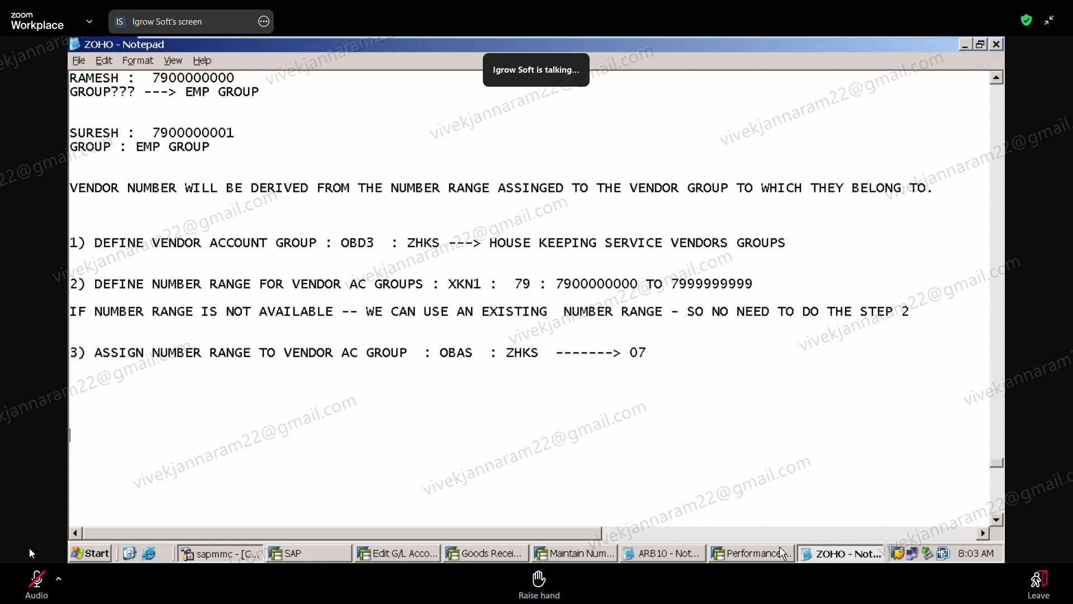
Step: Switch to the Maintain Number Range Intervals window in SAP and examine vendor interval 16
{"action": "left_click", "coordinate": [587, 554]}
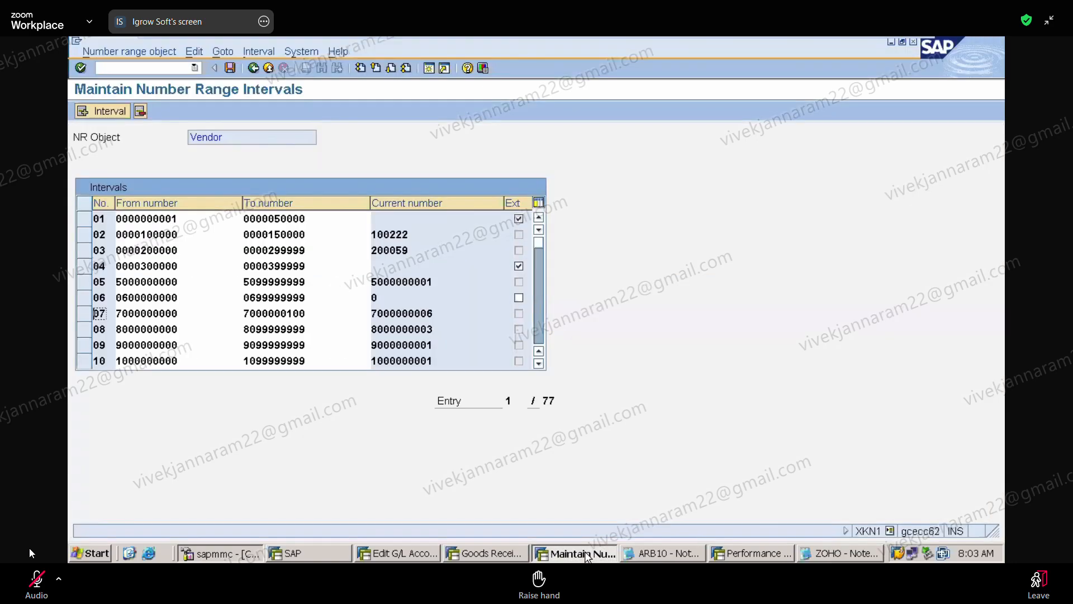
{"action": "left_click", "coordinate": [539, 327]}
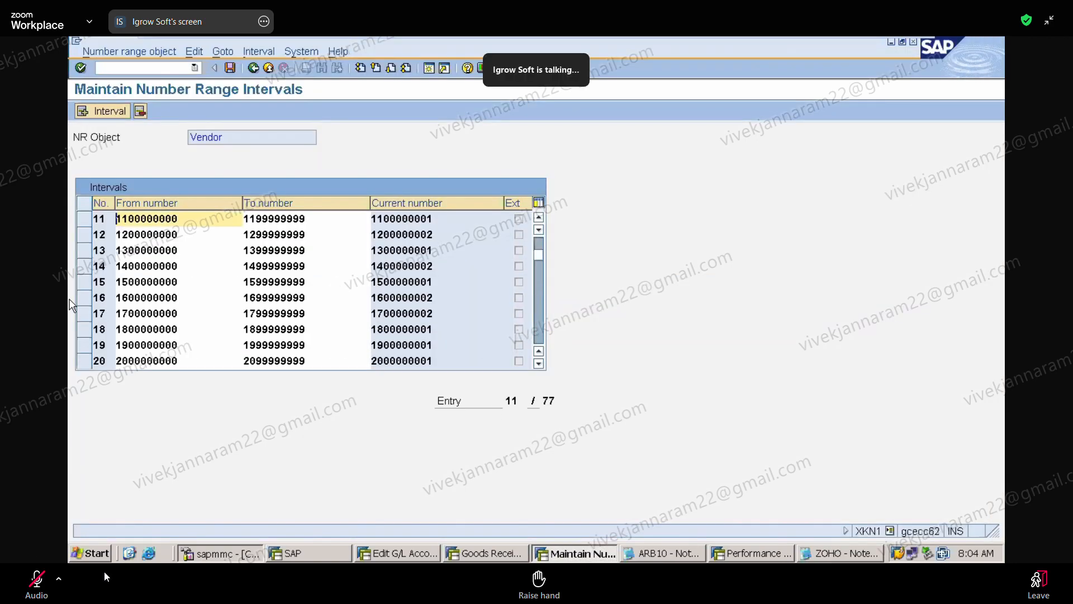
{"action": "left_click", "coordinate": [84, 302]}
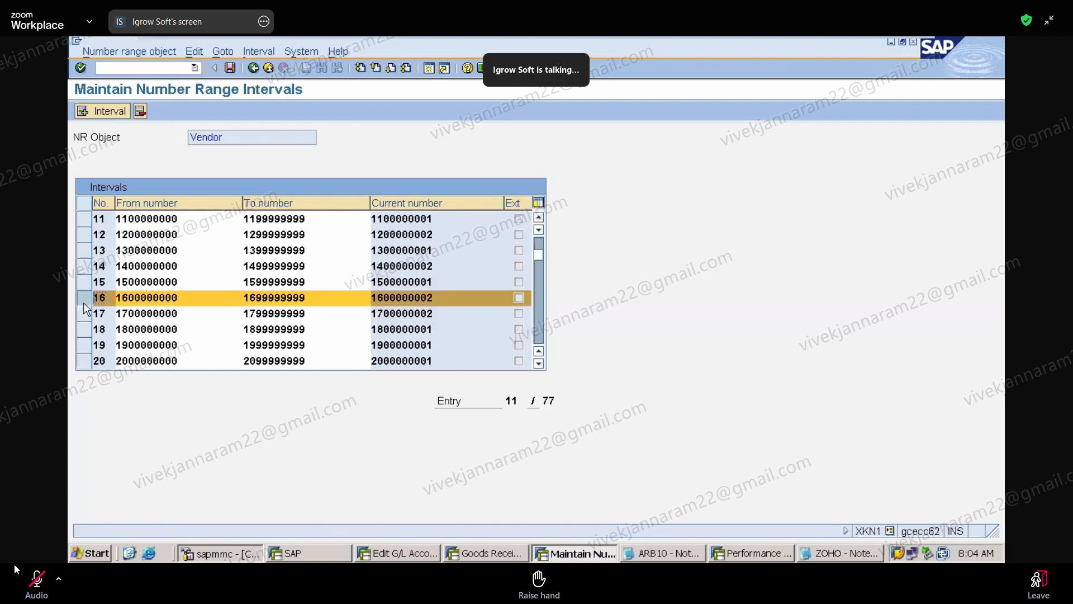
{"action": "left_click", "coordinate": [84, 306]}
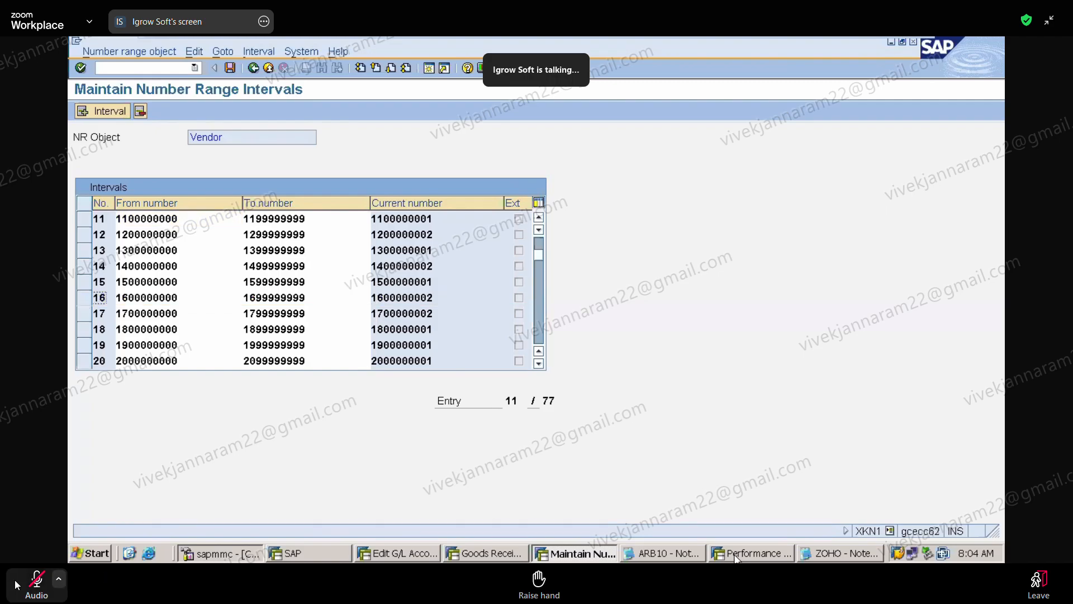
Step: Switch to the ZOHO notes in Notepad and set the number range in the step 3 line to 16
{"action": "left_click", "coordinate": [833, 553]}
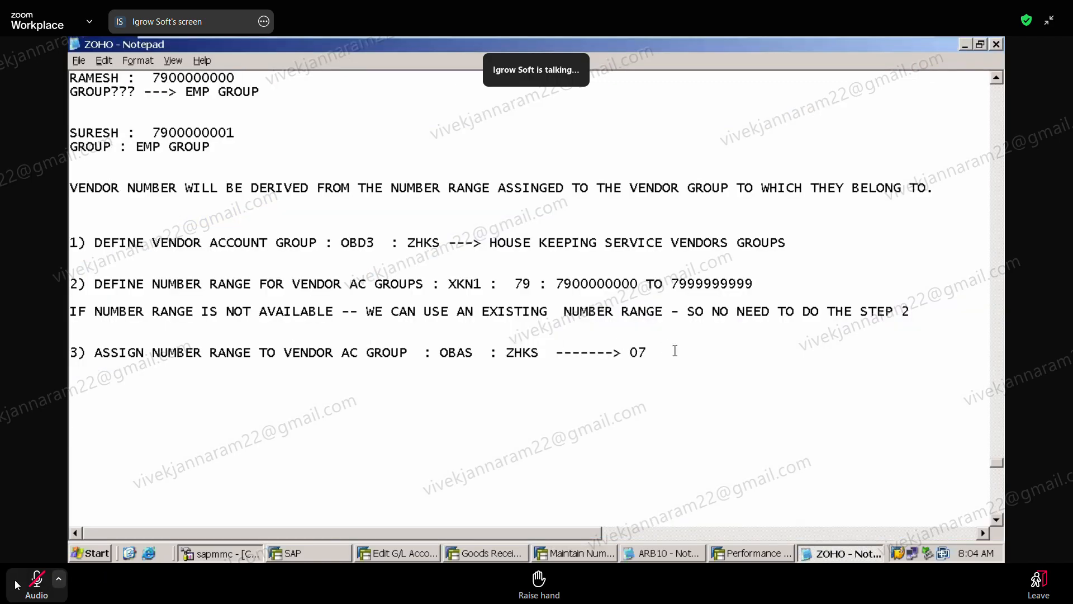
{"action": "key", "text": "BackSpace"}
{"action": "type", "text": "16"}
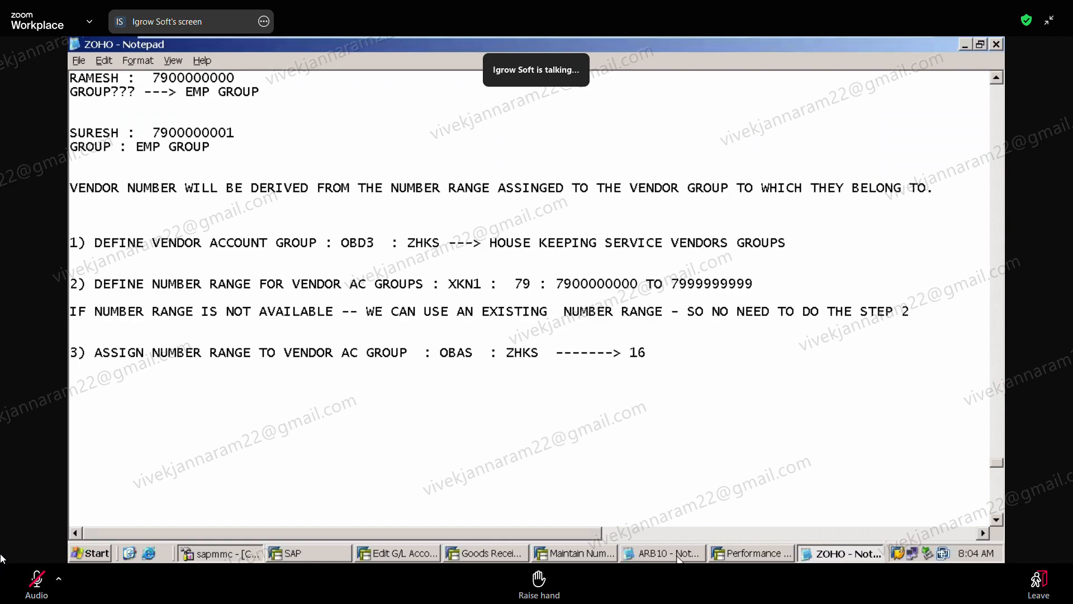
Step: Switch to the Maintain Number Range Intervals window in SAP and check the current number of interval 16
{"action": "left_click", "coordinate": [556, 553]}
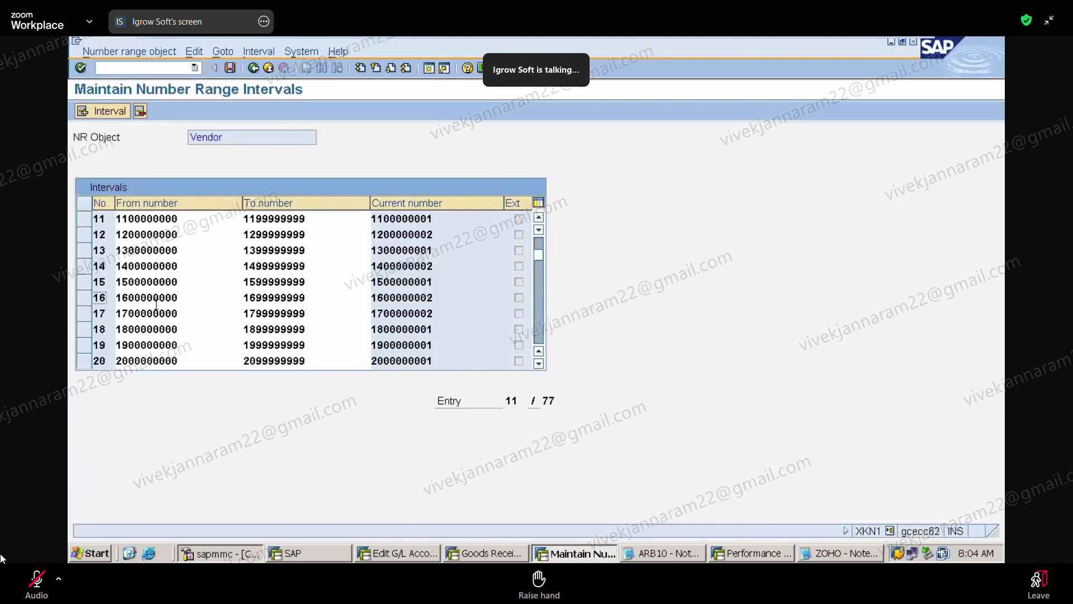
{"action": "left_click_drag", "start_coordinate": [437, 300], "coordinate": [366, 296]}
{"action": "left_click", "coordinate": [366, 297]}
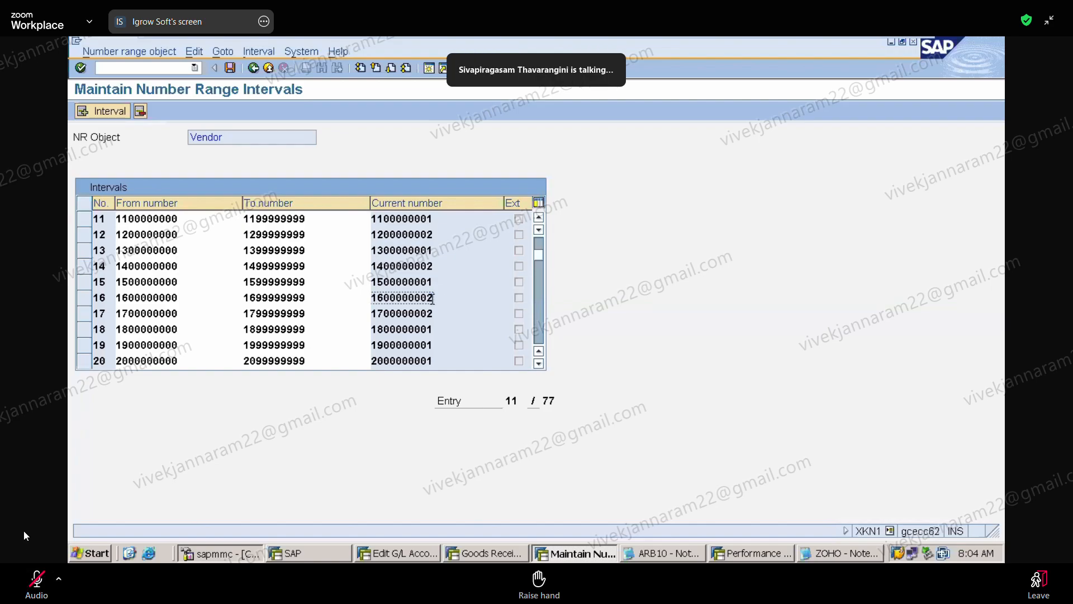
{"action": "left_click", "coordinate": [36, 582]}
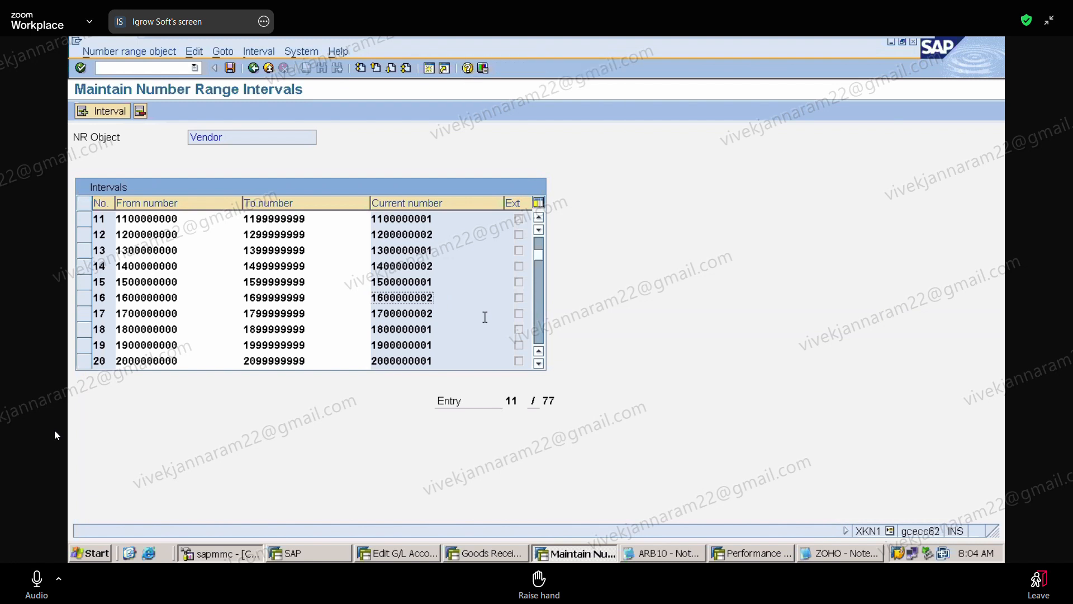
{"action": "left_click", "coordinate": [29, 580]}
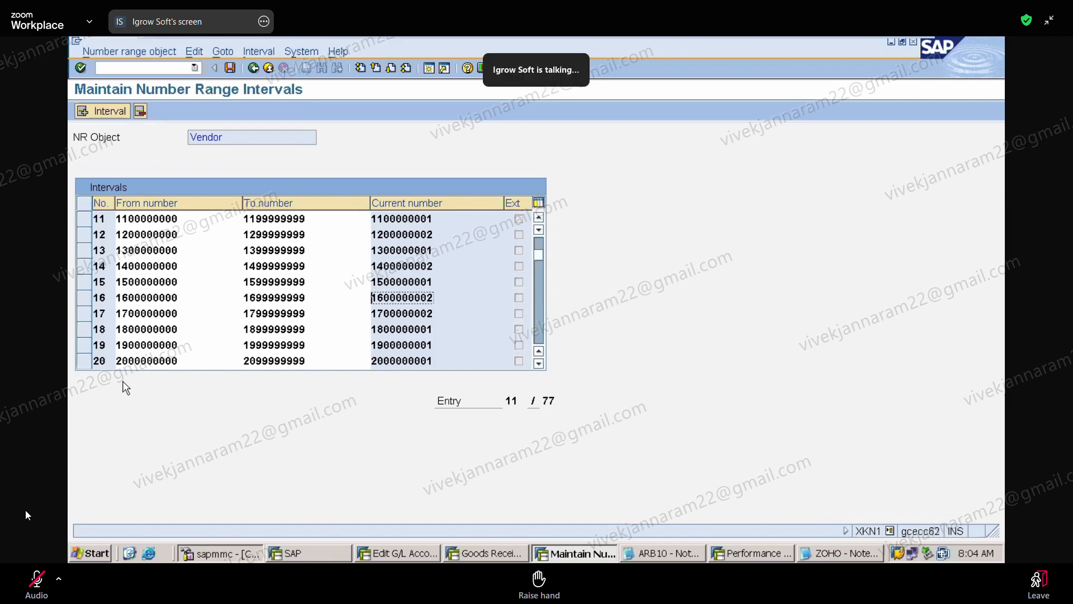
{"action": "left_click", "coordinate": [19, 584]}
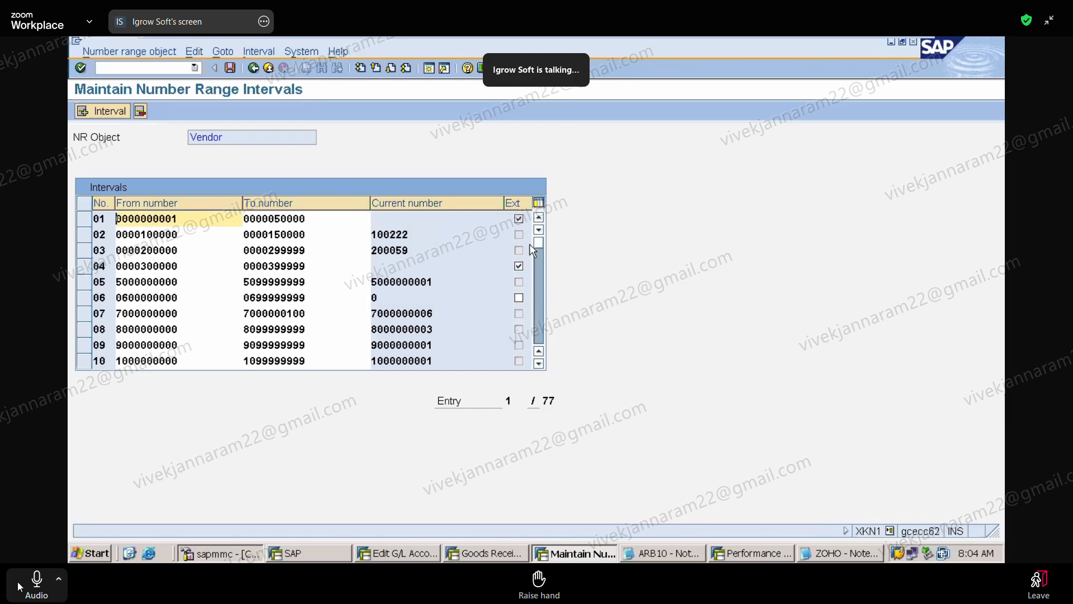
Step: Compare the current number and external setting of vendor intervals 06 and 04
{"action": "left_click", "coordinate": [85, 298]}
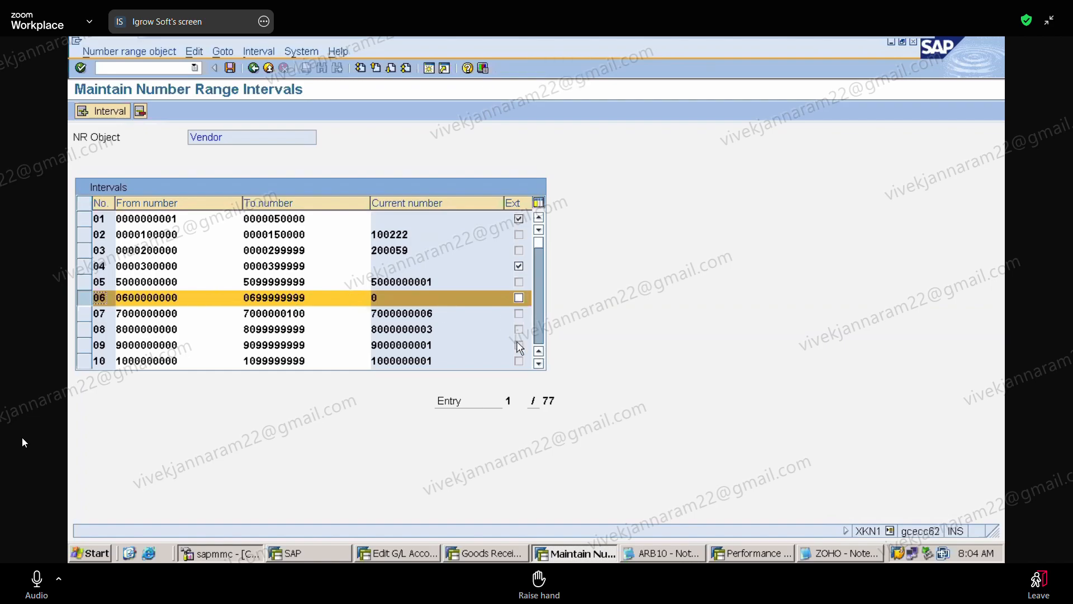
{"action": "left_click", "coordinate": [87, 267]}
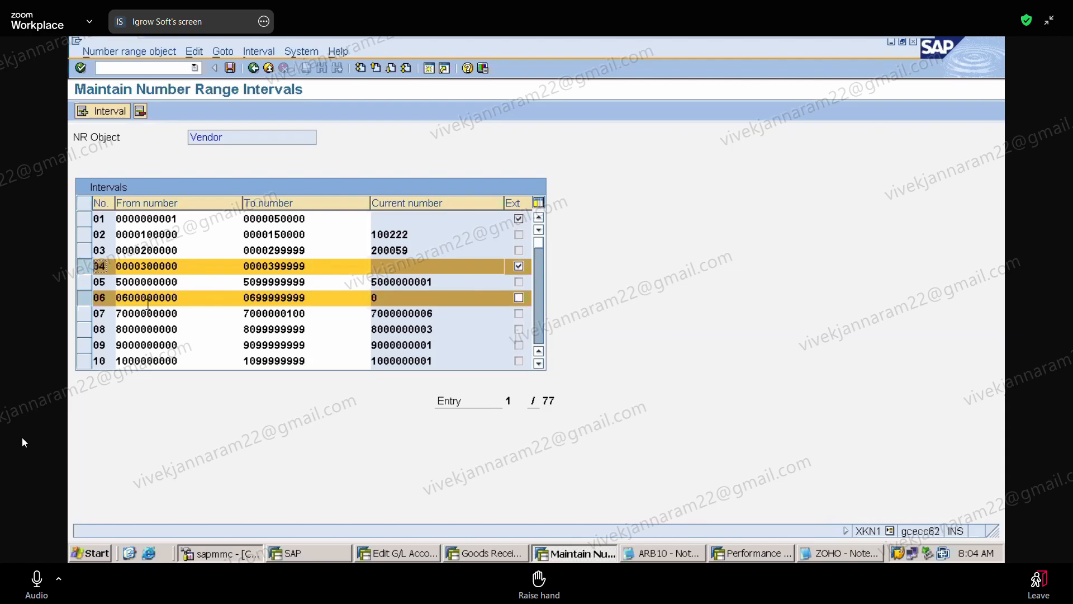
{"action": "left_click", "coordinate": [89, 267]}
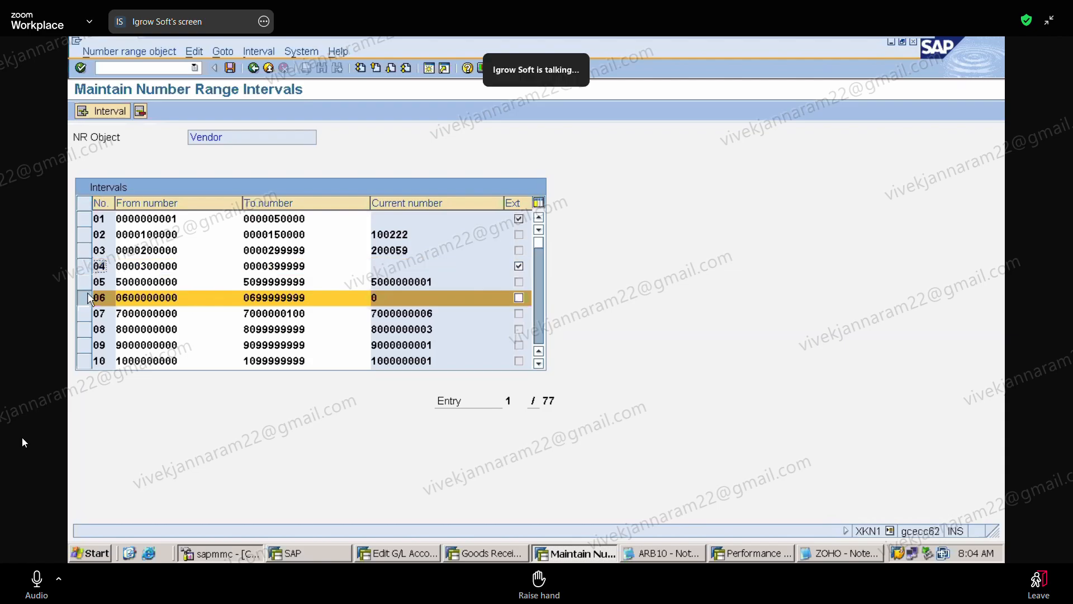
{"action": "left_click", "coordinate": [90, 298]}
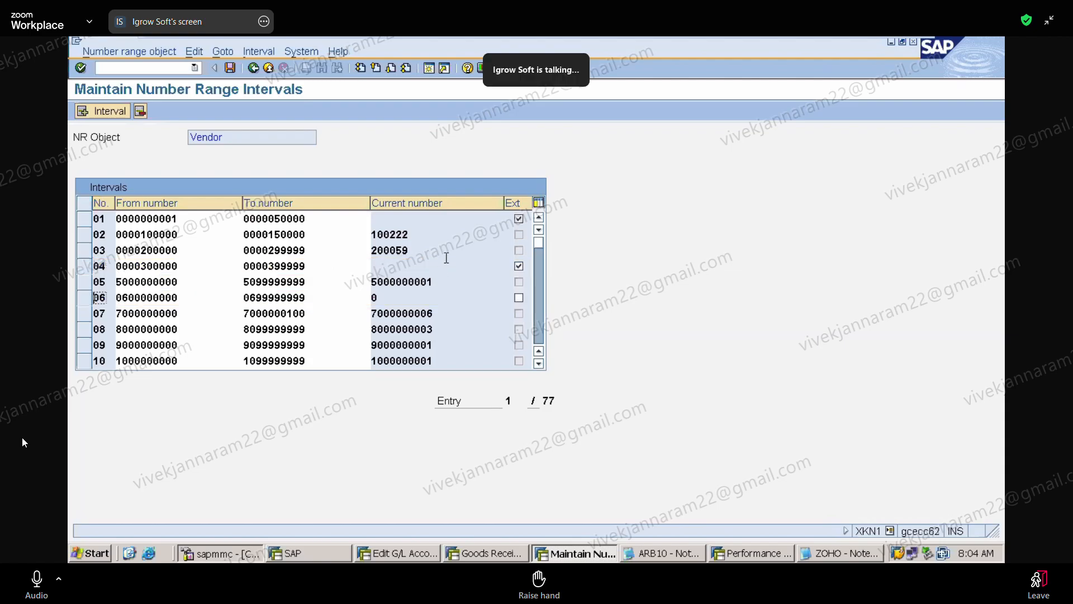
Step: Look through the vendor number range intervals down to number 32, checking the current number of interval 29
{"action": "left_click", "coordinate": [539, 364]}
{"action": "left_click", "coordinate": [540, 363]}
{"action": "left_click", "coordinate": [540, 364]}
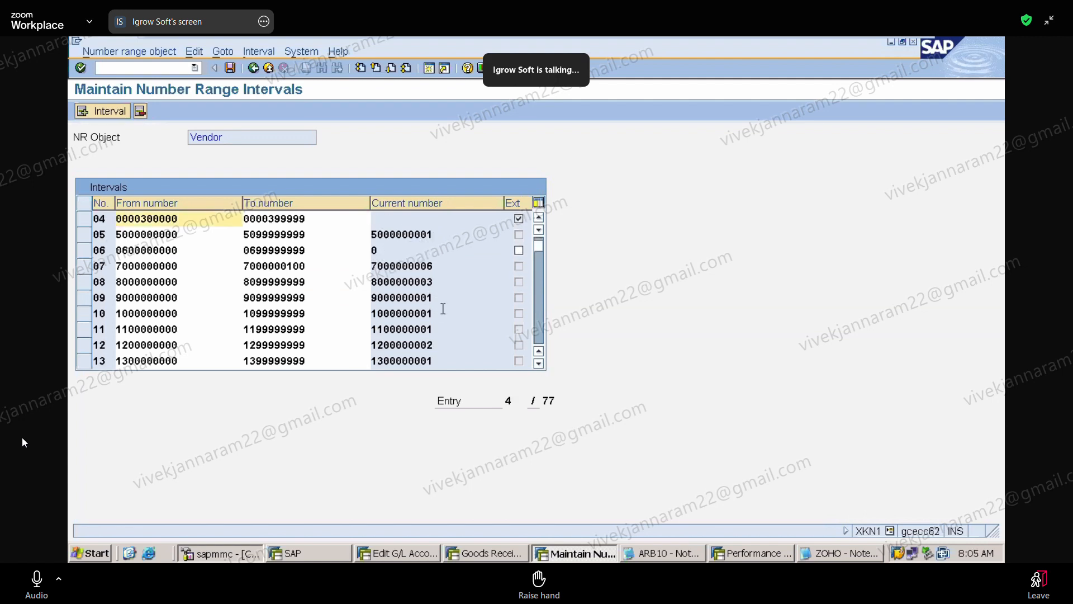
{"action": "left_click", "coordinate": [540, 364]}
{"action": "left_click", "coordinate": [540, 364]}
{"action": "left_click", "coordinate": [539, 364]}
{"action": "left_click", "coordinate": [540, 364]}
{"action": "double_click", "coordinate": [540, 364]}
{"action": "double_click", "coordinate": [540, 364]}
{"action": "double_click", "coordinate": [540, 364]}
{"action": "double_click", "coordinate": [540, 364]}
{"action": "left_click", "coordinate": [540, 364]}
{"action": "double_click", "coordinate": [539, 364]}
{"action": "left_click", "coordinate": [540, 364]}
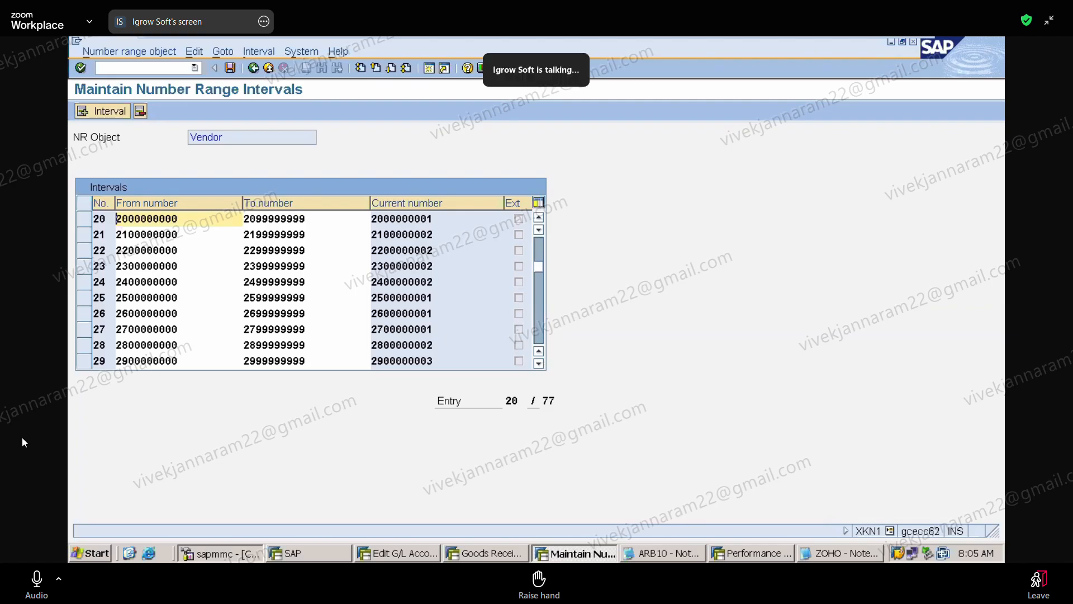
{"action": "left_click", "coordinate": [96, 361]}
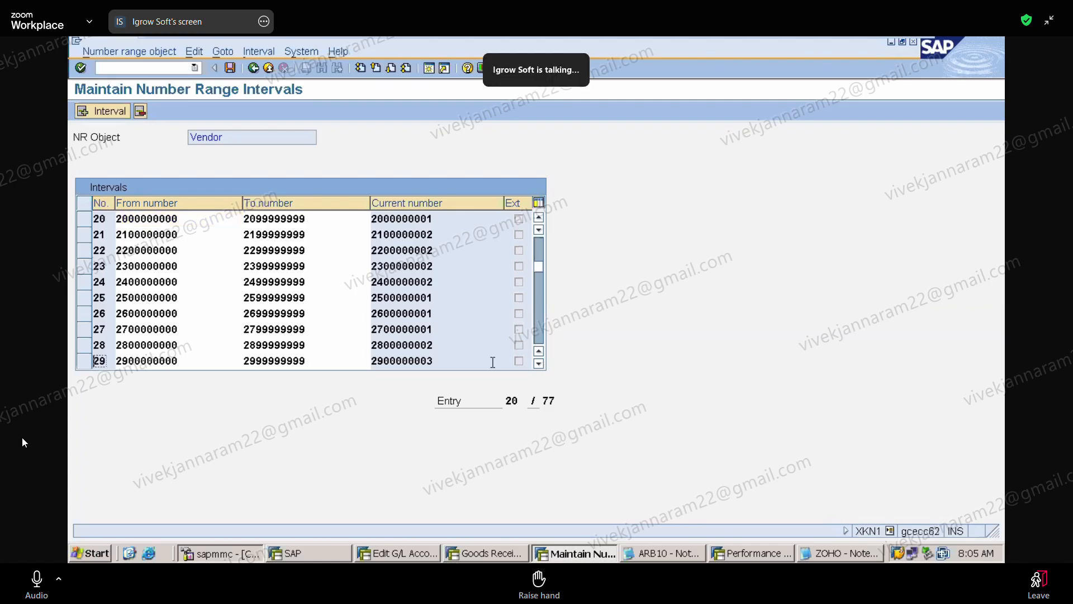
{"action": "left_click", "coordinate": [538, 365]}
{"action": "left_click", "coordinate": [538, 365]}
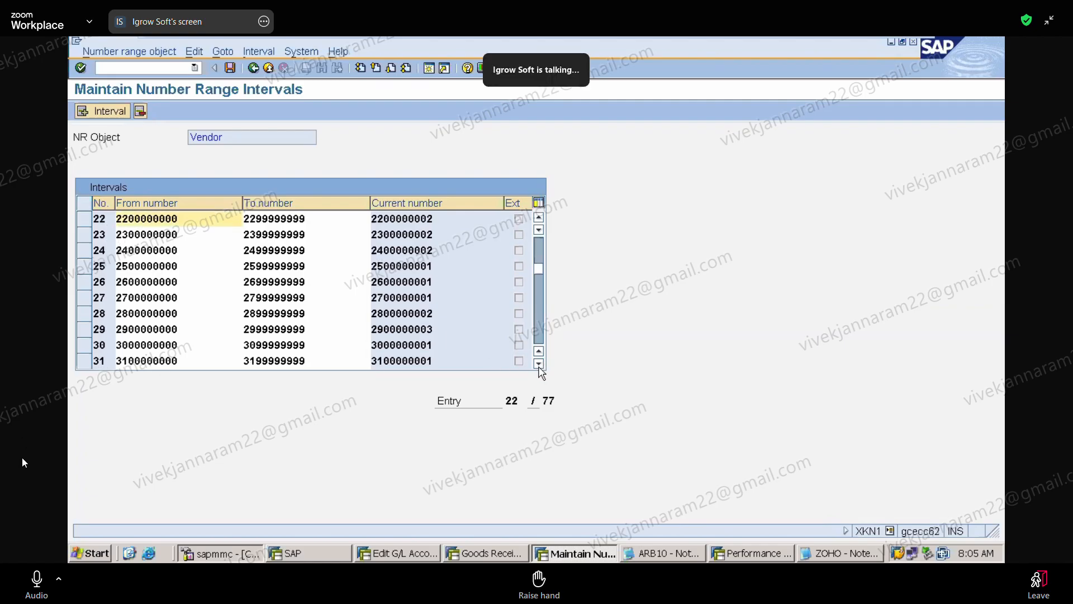
{"action": "left_click", "coordinate": [538, 365]}
Step: Check the step 3 assignment in the ZOHO notes in Notepad and return to the vendor number range intervals in SAP
{"action": "left_click", "coordinate": [32, 580]}
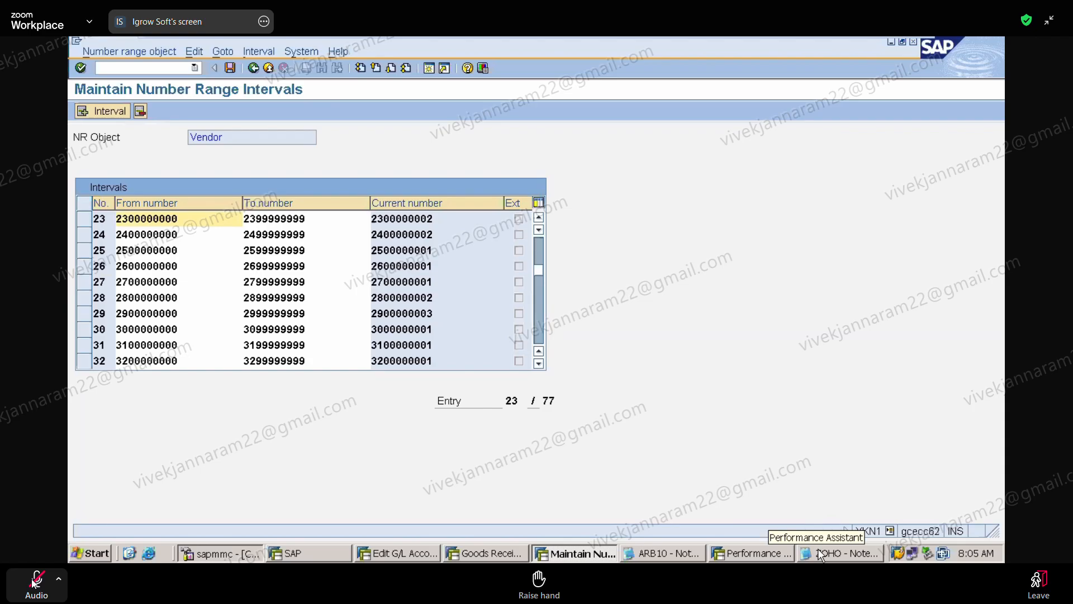
{"action": "left_click", "coordinate": [33, 580]}
{"action": "left_click", "coordinate": [837, 554]}
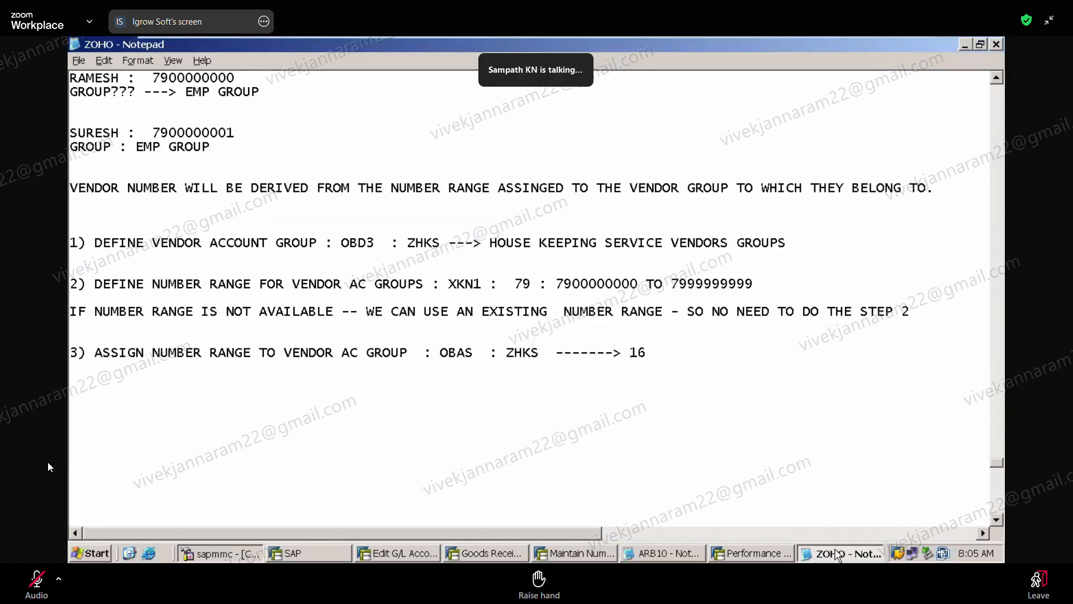
{"action": "left_click", "coordinate": [607, 555]}
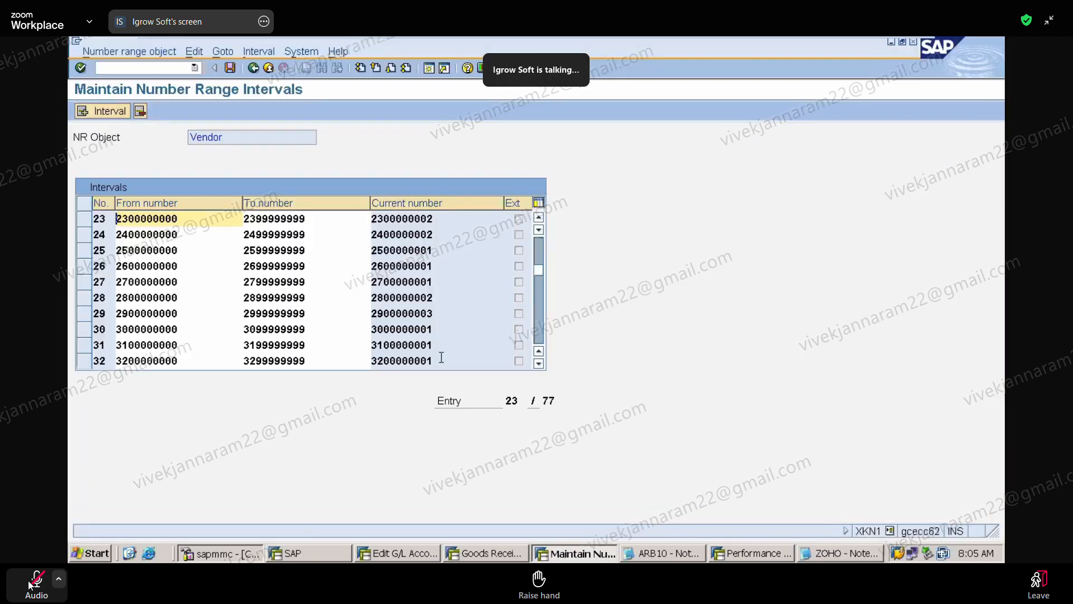
{"action": "left_click", "coordinate": [538, 338]}
{"action": "left_click", "coordinate": [538, 338]}
{"action": "left_click", "coordinate": [538, 338]}
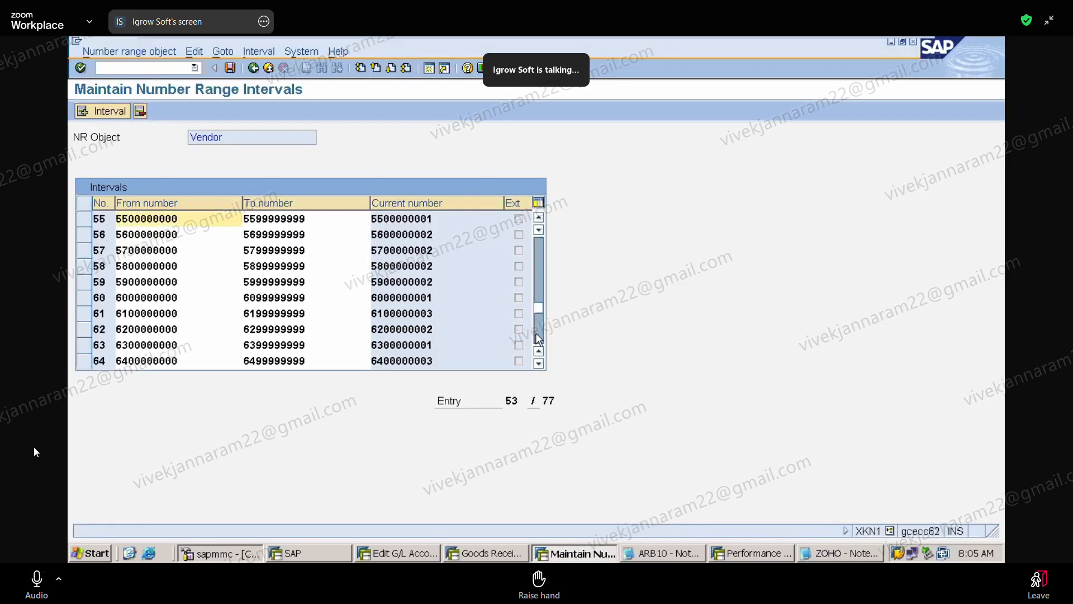
{"action": "left_click", "coordinate": [538, 338]}
{"action": "left_click", "coordinate": [543, 340]}
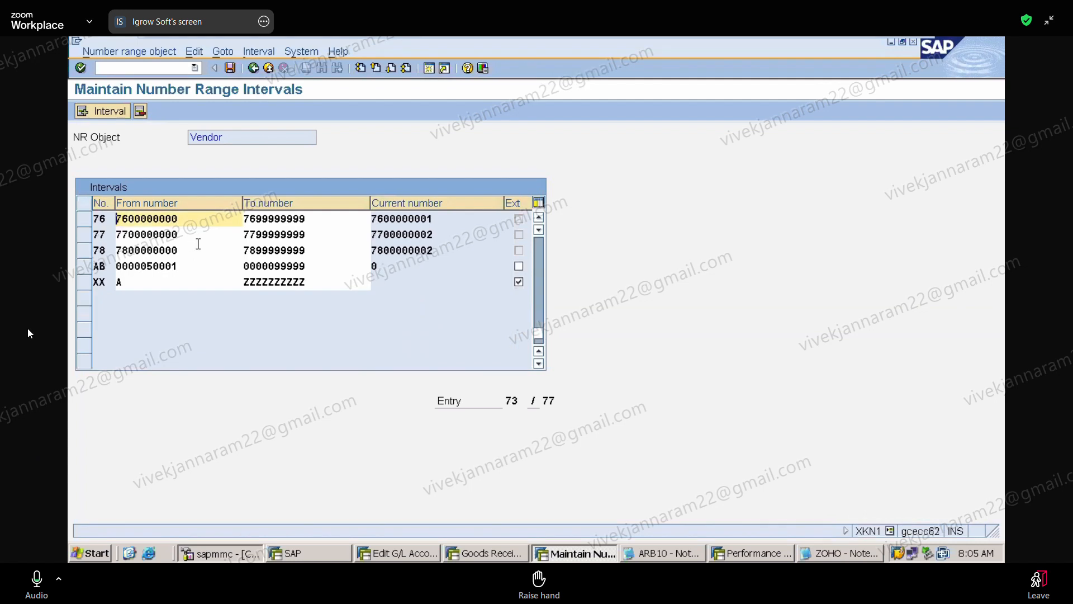
{"action": "left_click", "coordinate": [101, 115]}
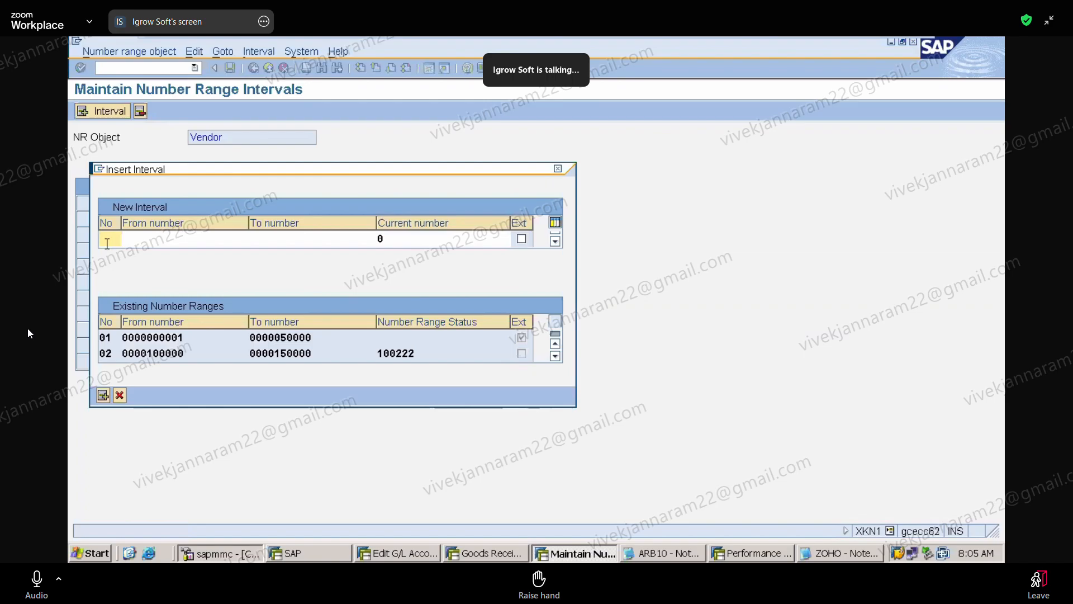
{"action": "type", "text": "79"}
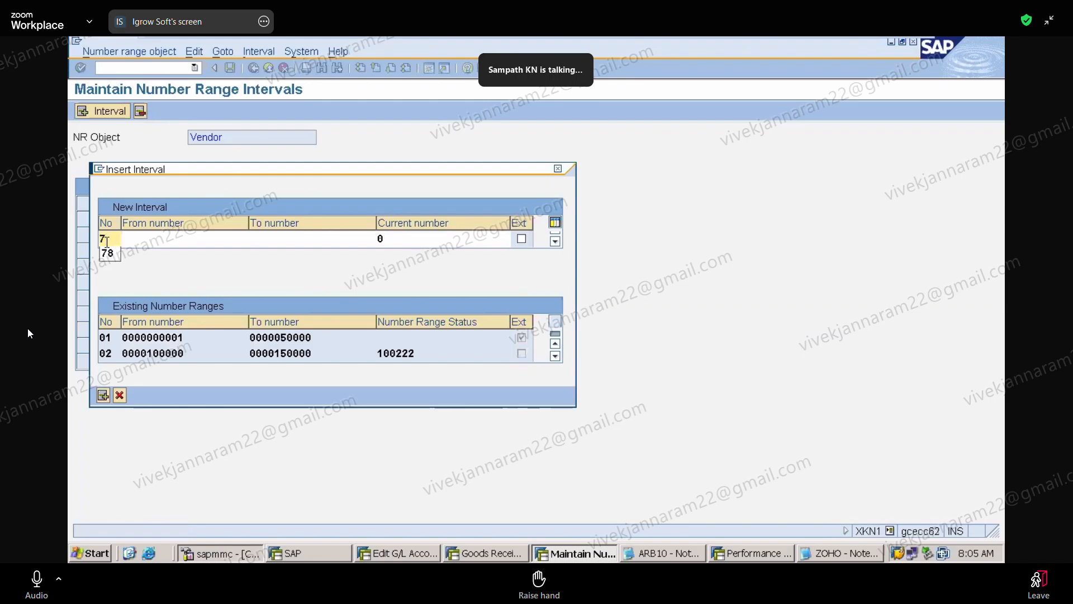
{"action": "left_click", "coordinate": [141, 241]}
{"action": "type", "text": "7900000000"}
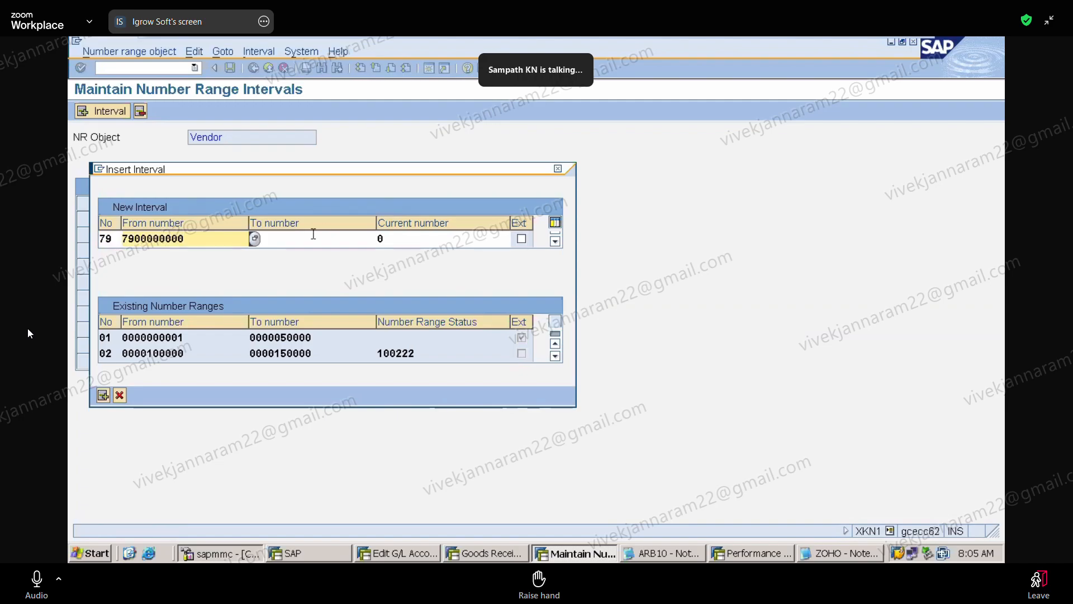
{"action": "left_click", "coordinate": [301, 236]}
{"action": "type", "text": "79"}
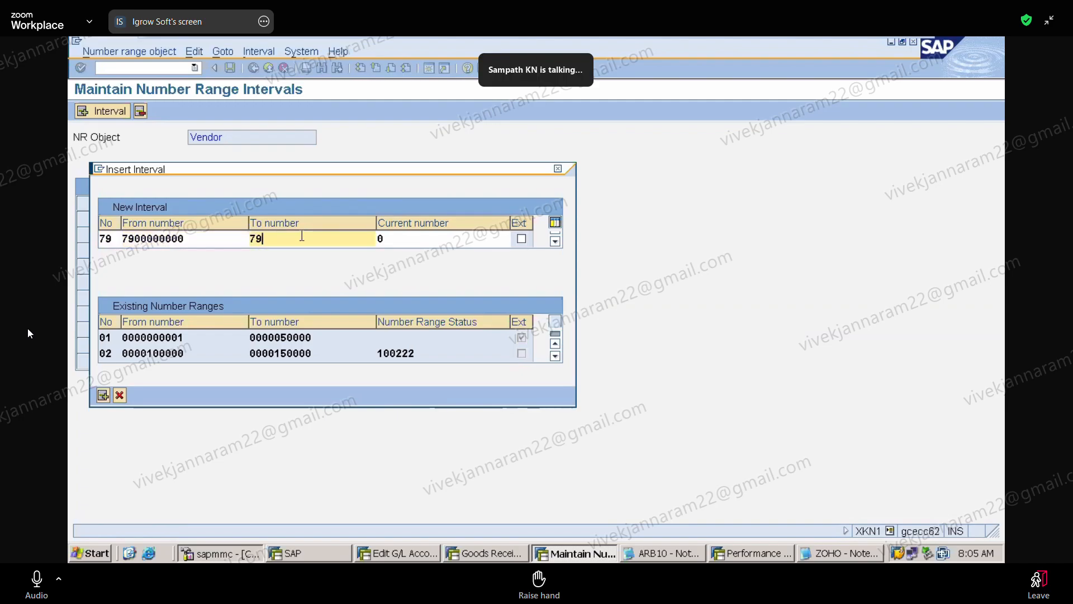
{"action": "type", "text": "99999999"}
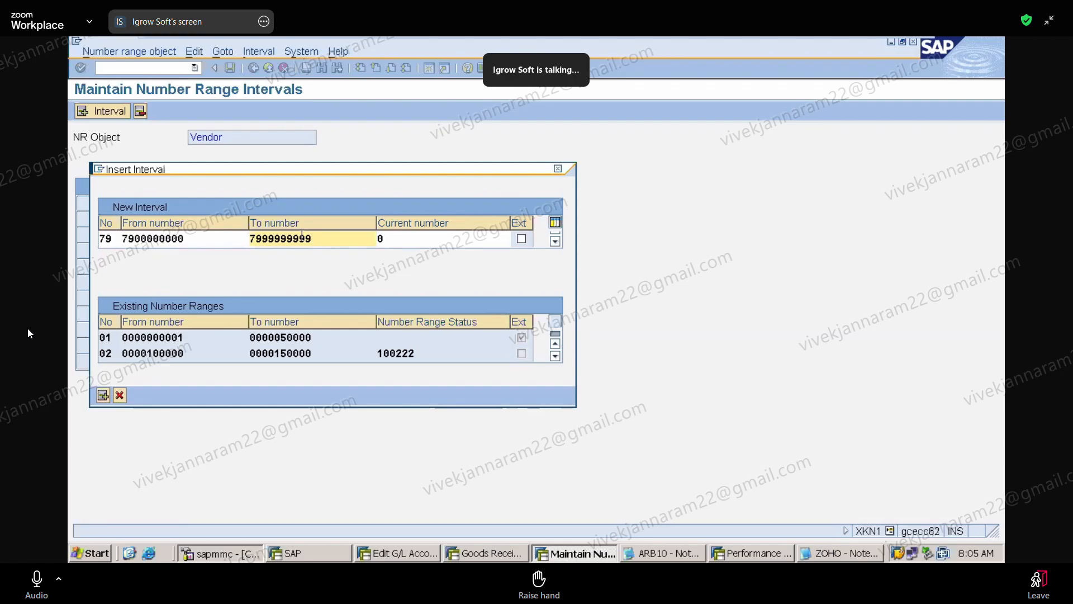
{"action": "key", "text": "Return"}
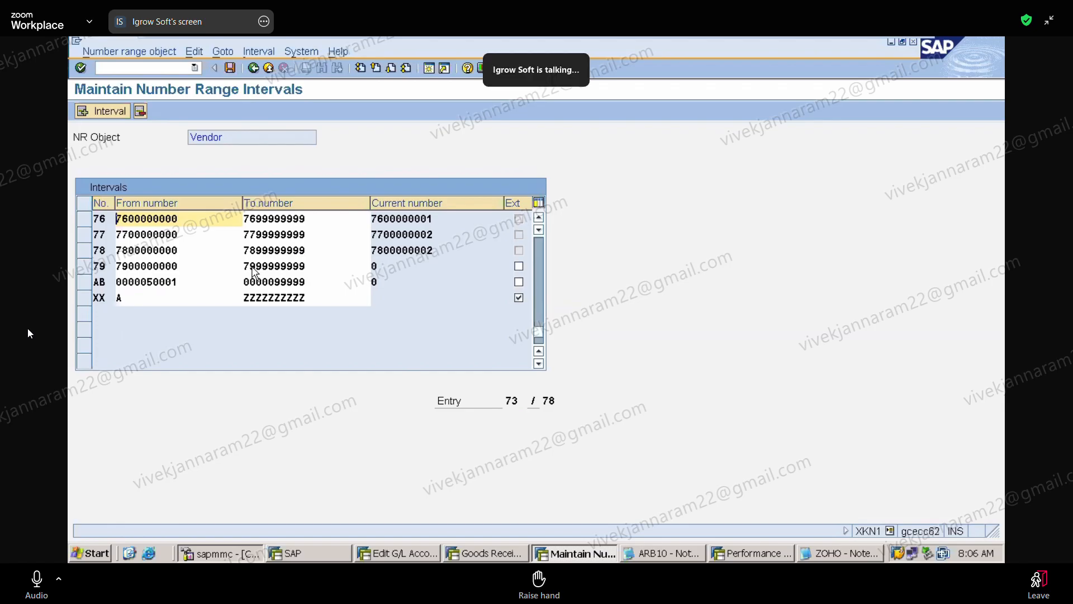
{"action": "left_click", "coordinate": [254, 271]}
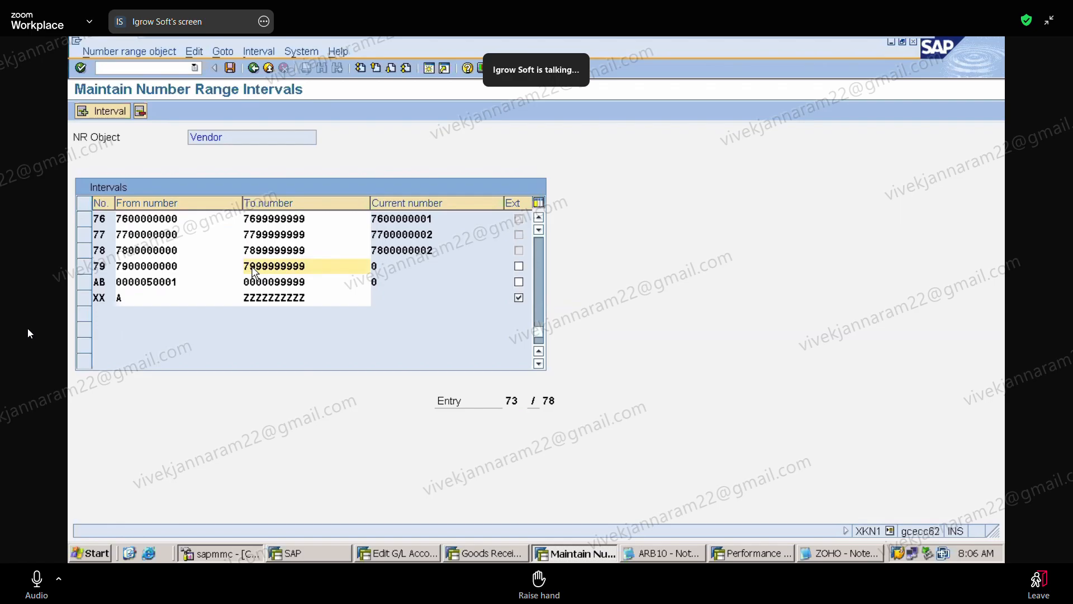
{"action": "left_click", "coordinate": [36, 579]}
{"action": "key", "text": "BackSpace"}
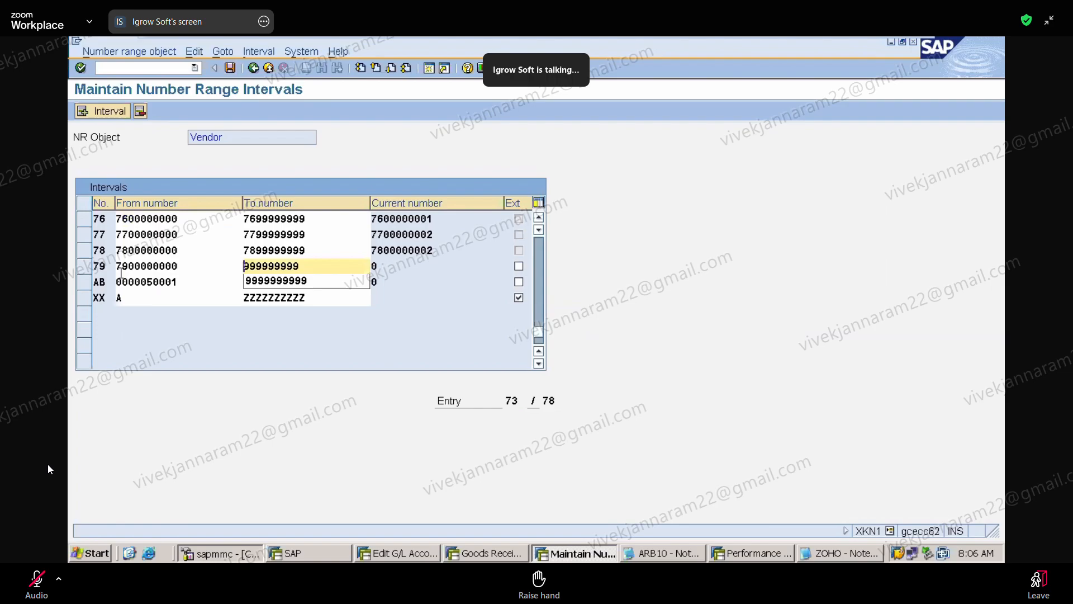
{"action": "left_click", "coordinate": [121, 271]}
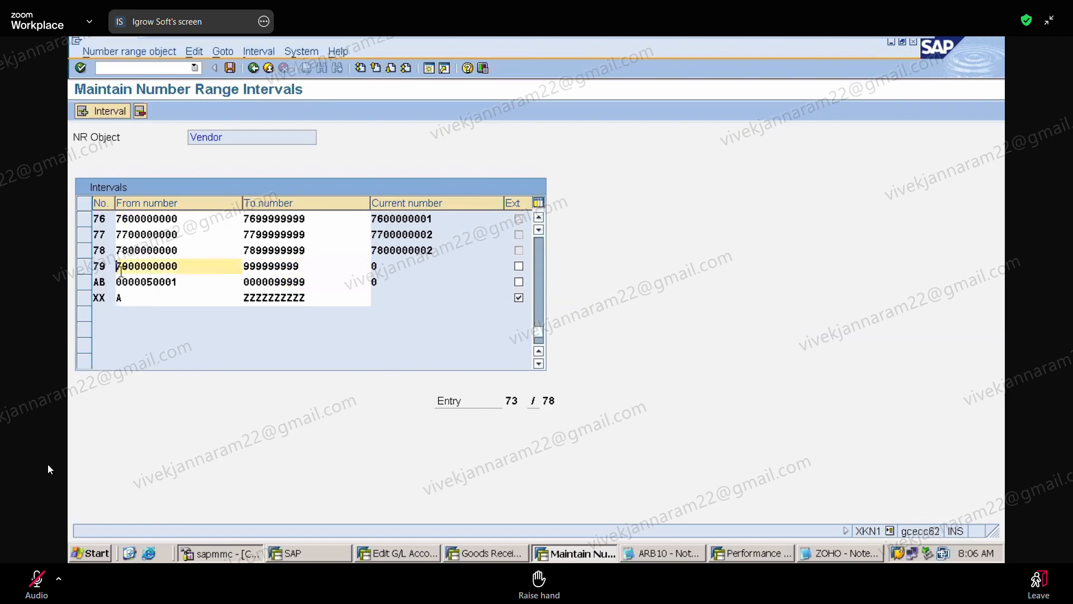
{"action": "key", "text": "BackSpace"}
{"action": "type", "text": "8"}
{"action": "key", "text": "Return"}
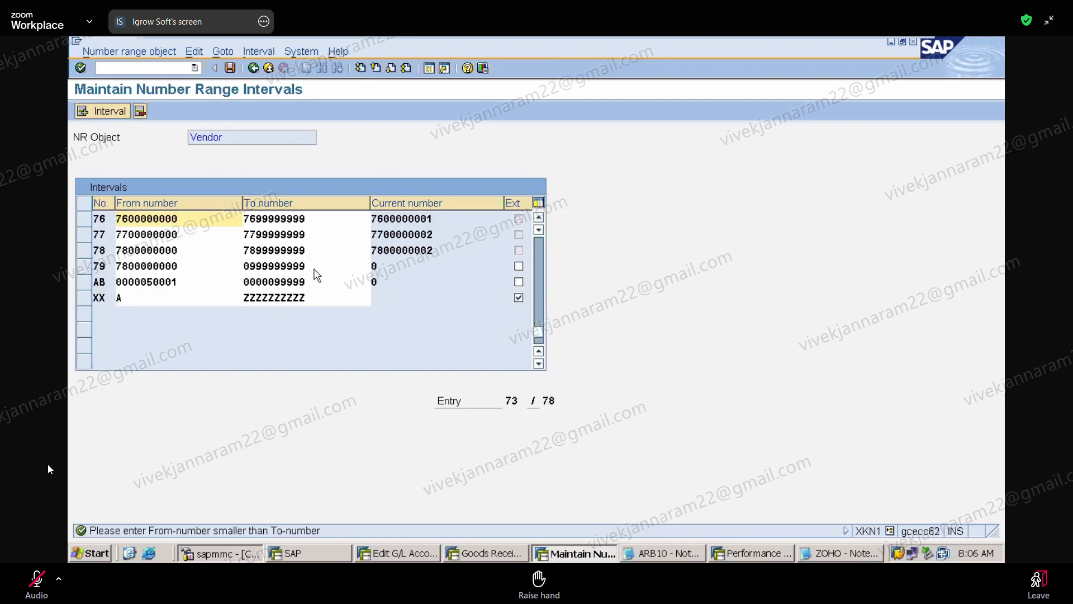
{"action": "left_click", "coordinate": [310, 265]}
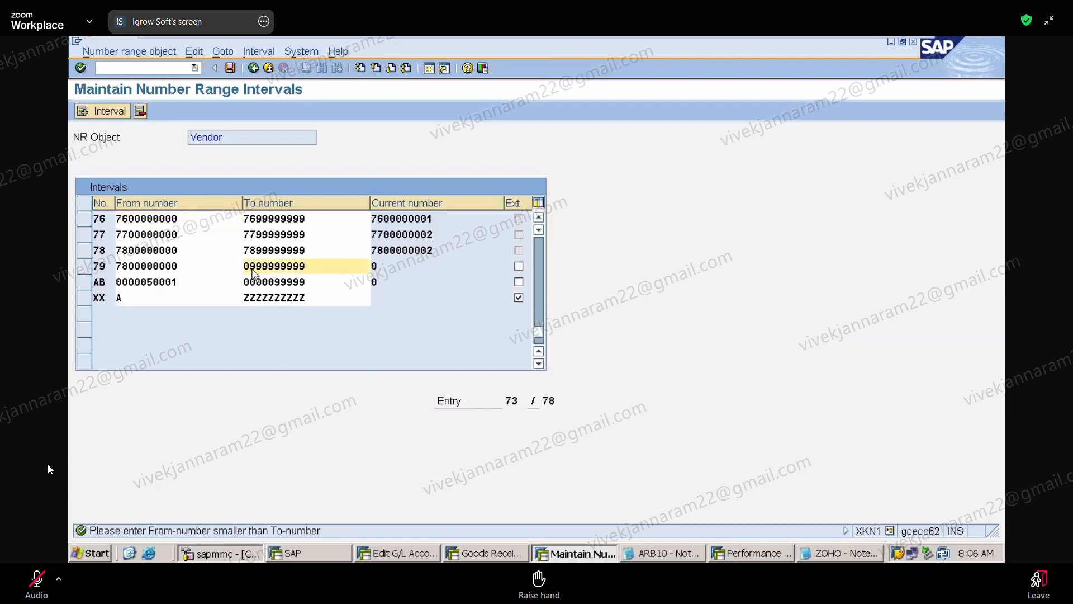
{"action": "left_click", "coordinate": [252, 269]}
{"action": "key", "text": "BackSpace"}
{"action": "type", "text": "7"}
{"action": "key", "text": "Return"}
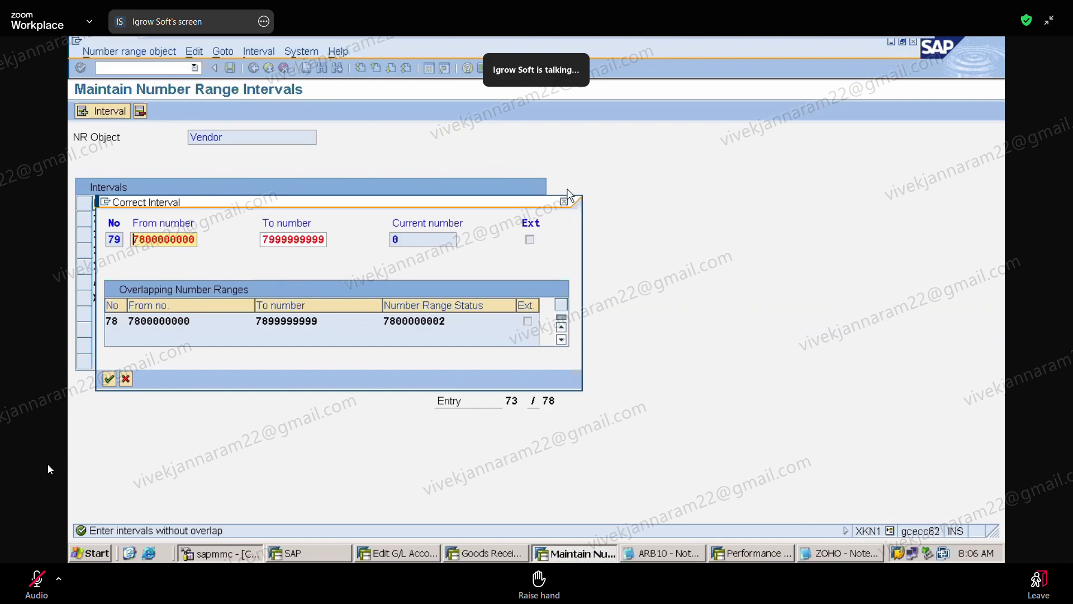
{"action": "left_click", "coordinate": [564, 201]}
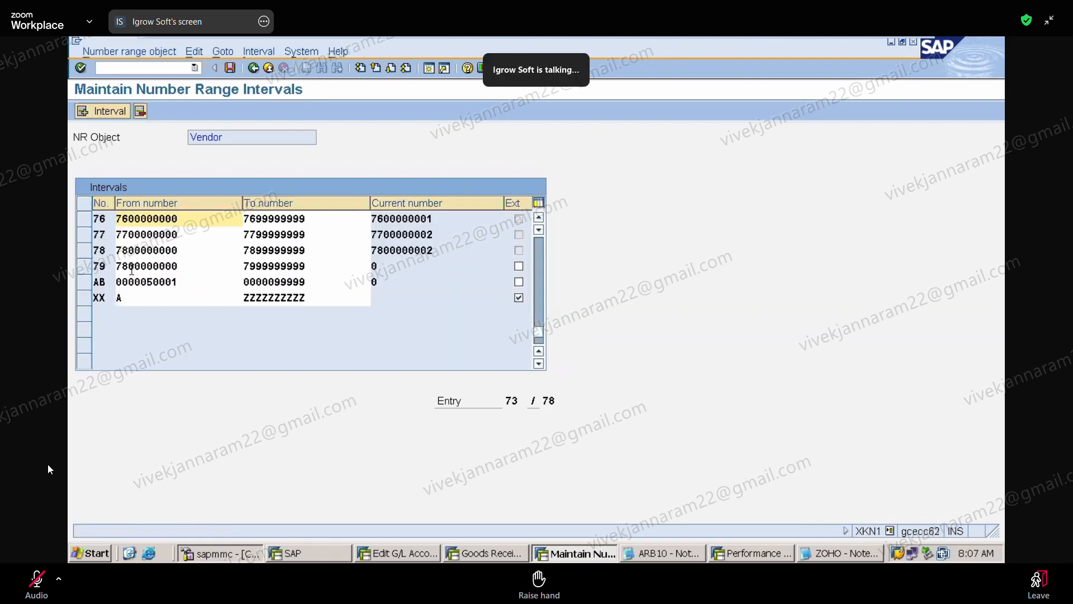
{"action": "left_click", "coordinate": [131, 267]}
{"action": "key", "text": "BackSpace"}
{"action": "type", "text": "9"}
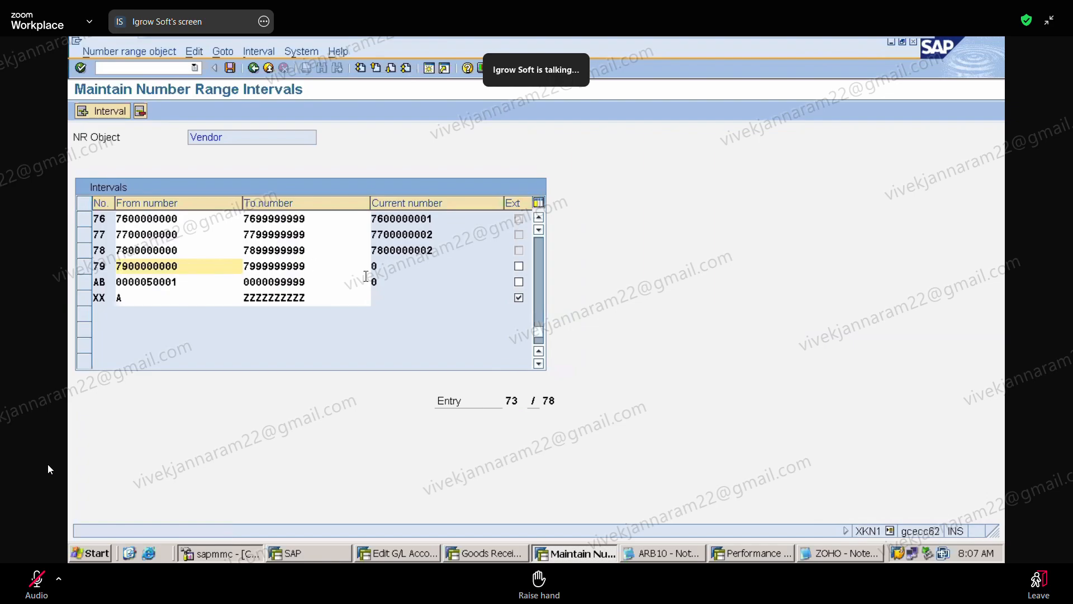
{"action": "key", "text": "Return"}
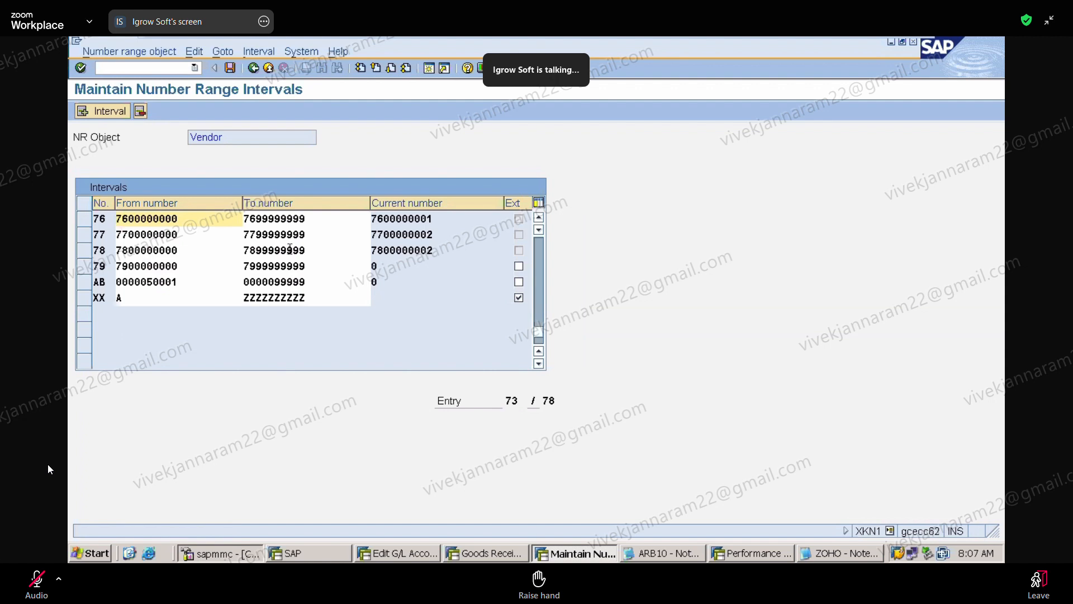
{"action": "left_click_drag", "start_coordinate": [306, 250], "coordinate": [245, 251]}
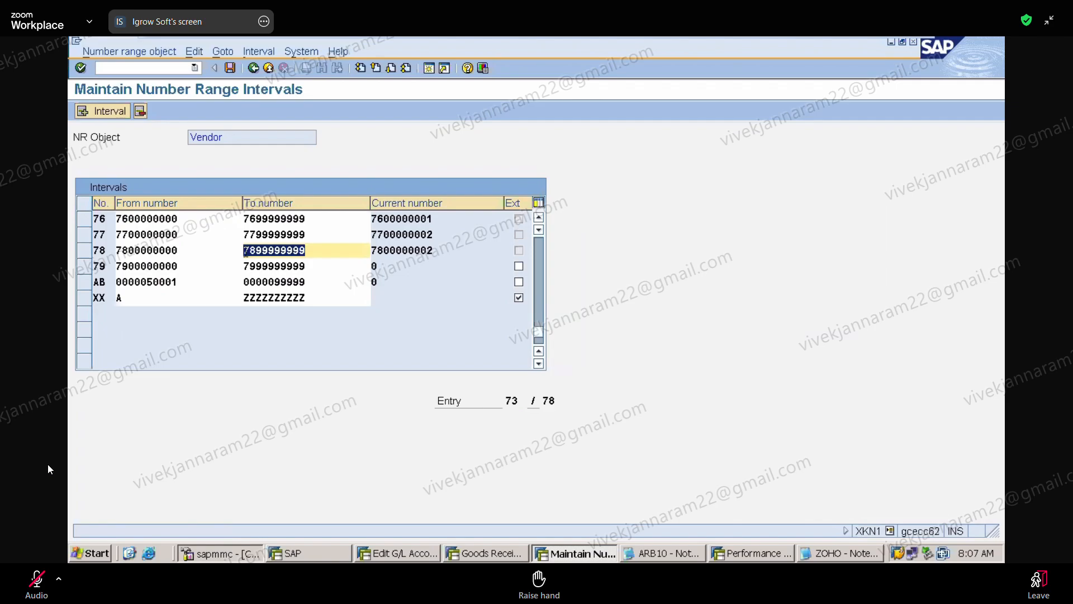
{"action": "left_click", "coordinate": [246, 252]}
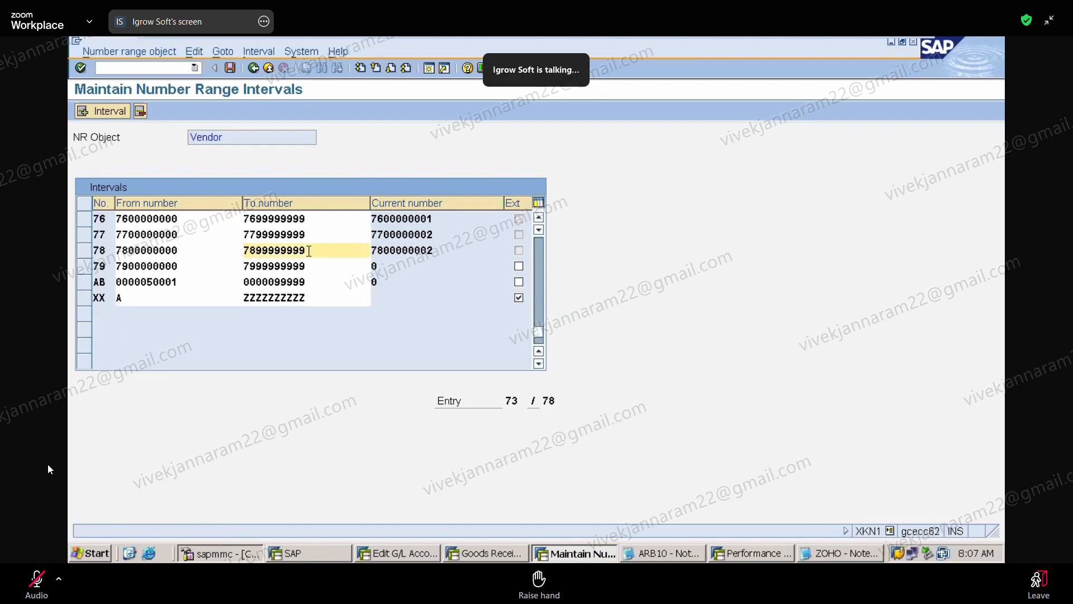
{"action": "key", "text": "BackSpace"}
{"action": "key", "text": "BackSpace"}
{"action": "key", "text": "BackSpace"}
{"action": "key", "text": "BackSpace"}
{"action": "key", "text": "BackSpace"}
{"action": "key", "text": "BackSpace"}
{"action": "key", "text": "BackSpace"}
{"action": "key", "text": "BackSpace"}
{"action": "key", "text": "BackSpace"}
{"action": "type", "text": "900000000"}
{"action": "left_click", "coordinate": [24, 588]}
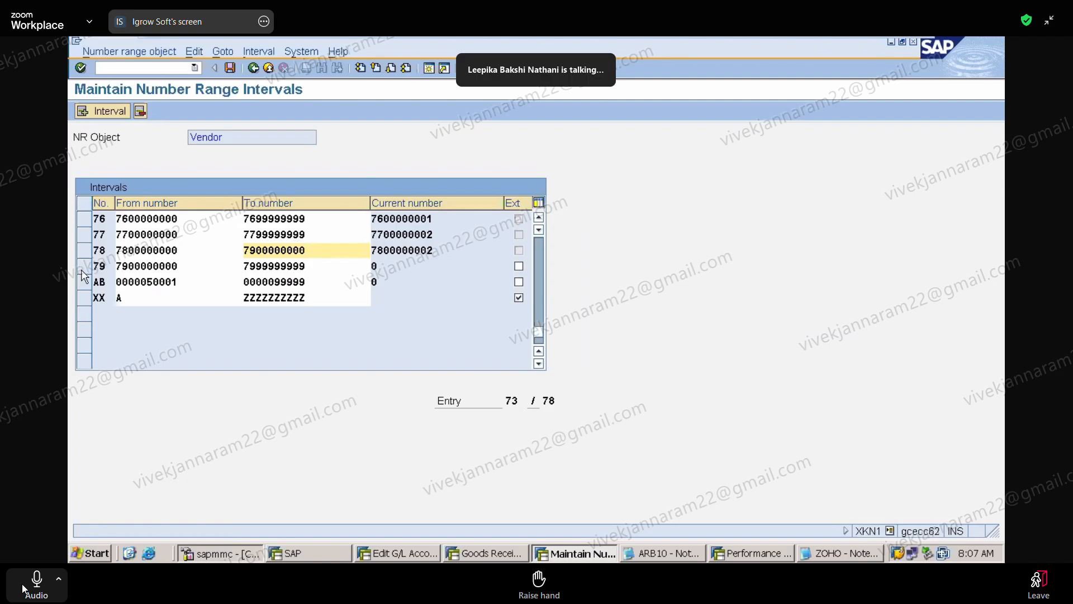
{"action": "left_click", "coordinate": [22, 589]}
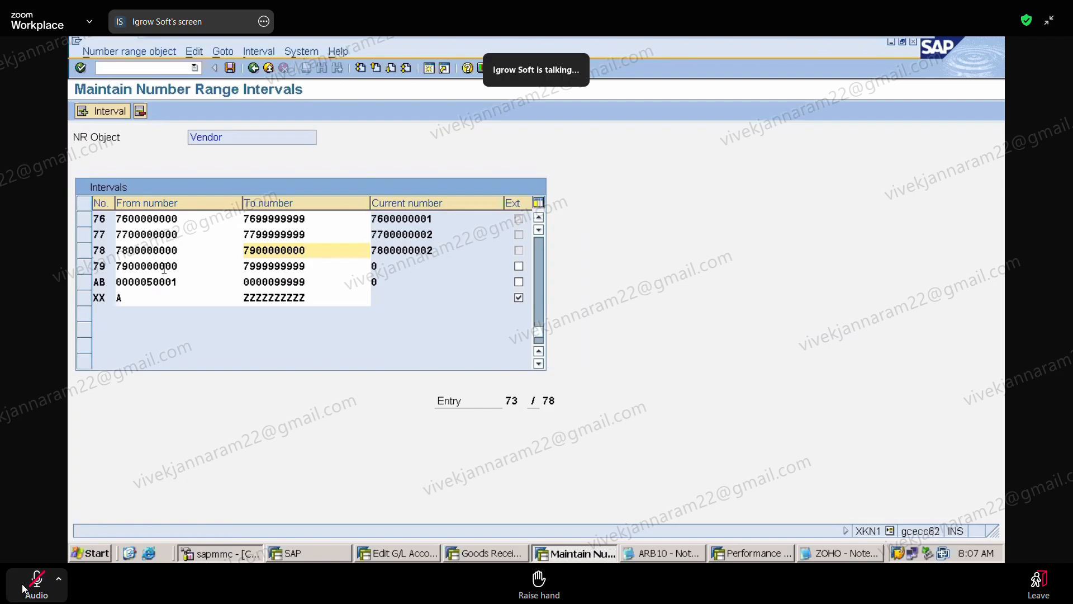
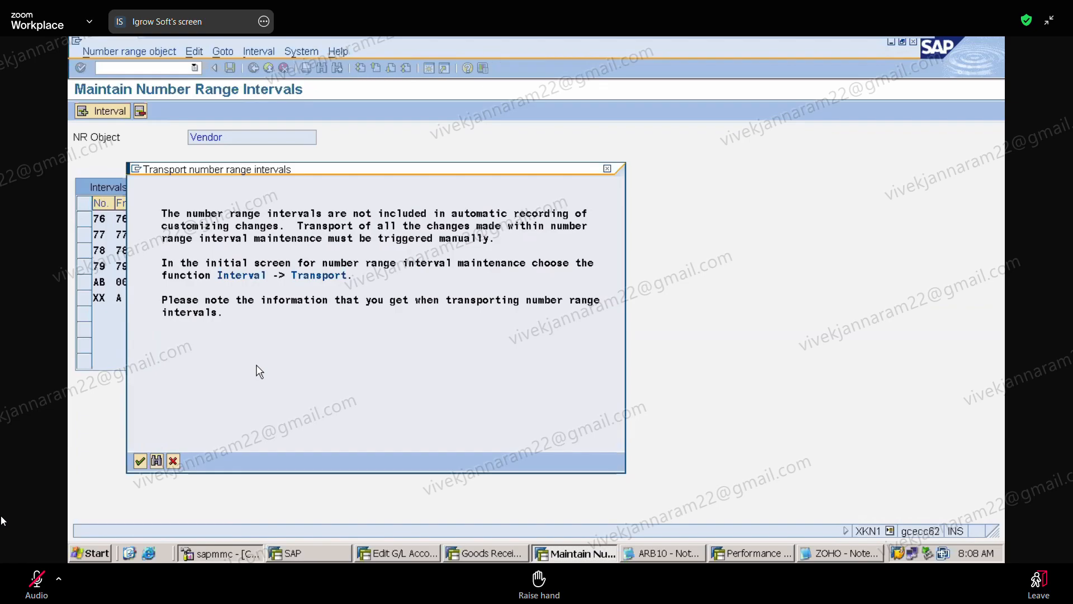
Step: Dismiss the number range transport notice and select the To number of interval 78
{"action": "left_click", "coordinate": [36, 579]}
{"action": "left_click", "coordinate": [34, 582]}
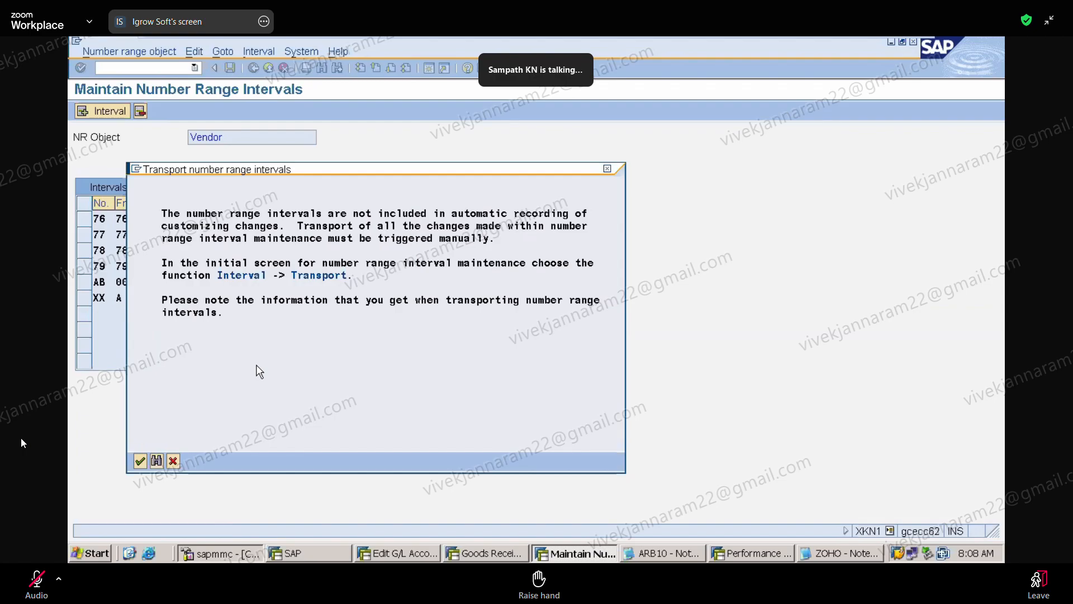
{"action": "left_click", "coordinate": [608, 169]}
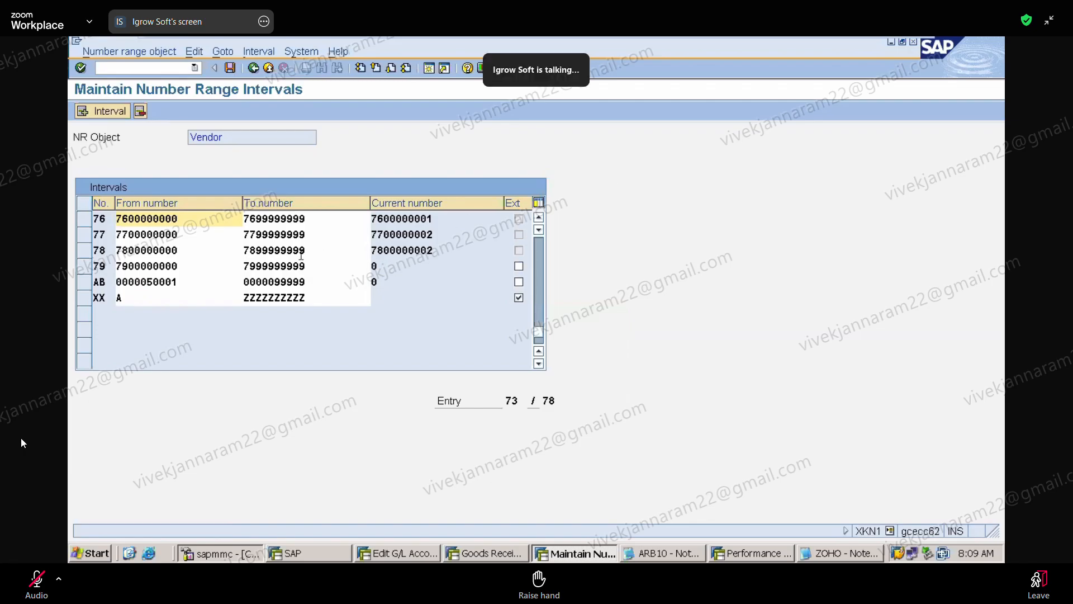
{"action": "left_click", "coordinate": [309, 253]}
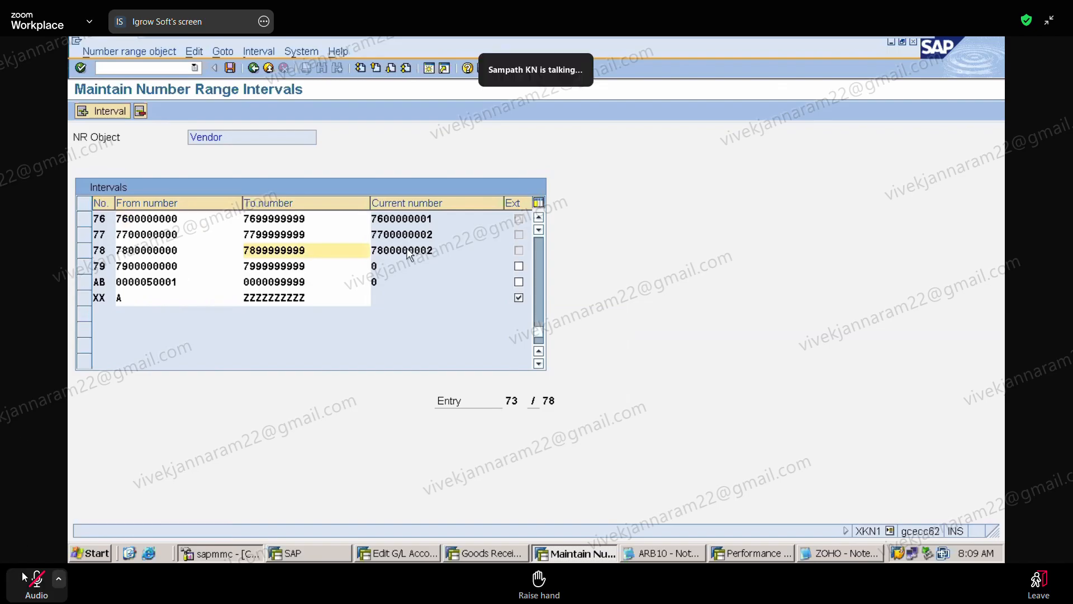
{"action": "key", "text": "BackSpace"}
{"action": "key", "text": "BackSpace"}
{"action": "key", "text": "BackSpace"}
{"action": "key", "text": "BackSpace"}
{"action": "key", "text": "BackSpace"}
{"action": "key", "text": "BackSpace"}
{"action": "key", "text": "BackSpace"}
{"action": "key", "text": "BackSpace"}
{"action": "key", "text": "BackSpace"}
{"action": "key", "text": "BackSpace"}
{"action": "type", "text": "7900000000"}
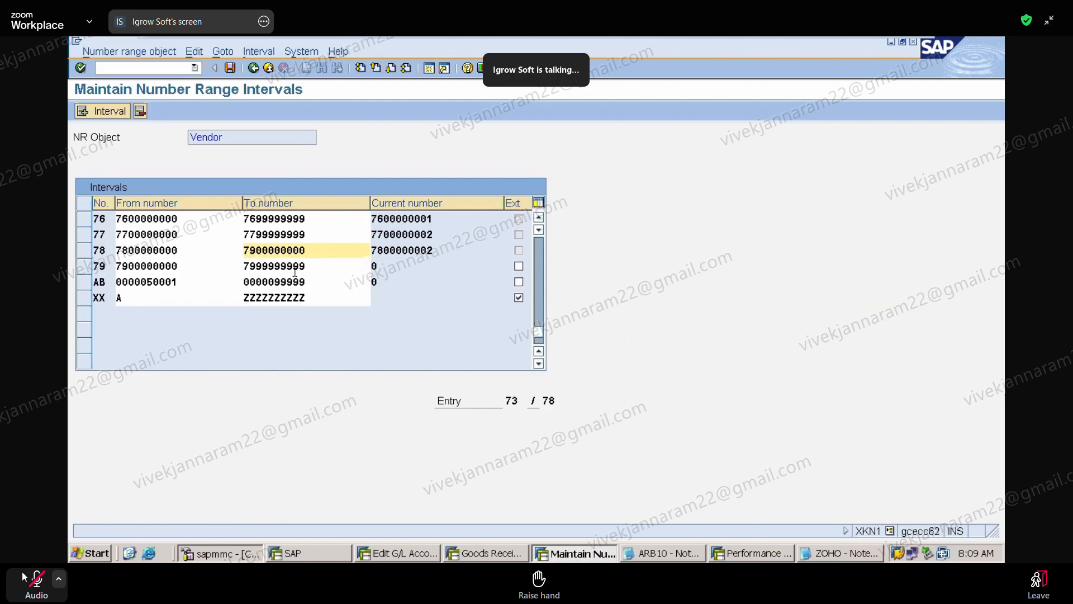
{"action": "left_click", "coordinate": [21, 571]}
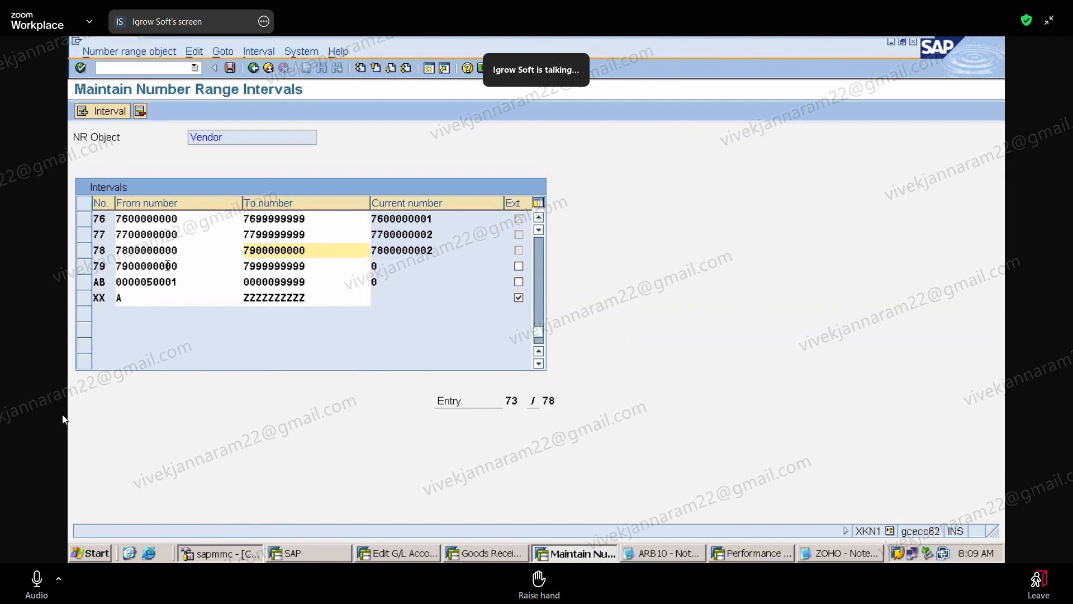
{"action": "key", "text": "Return"}
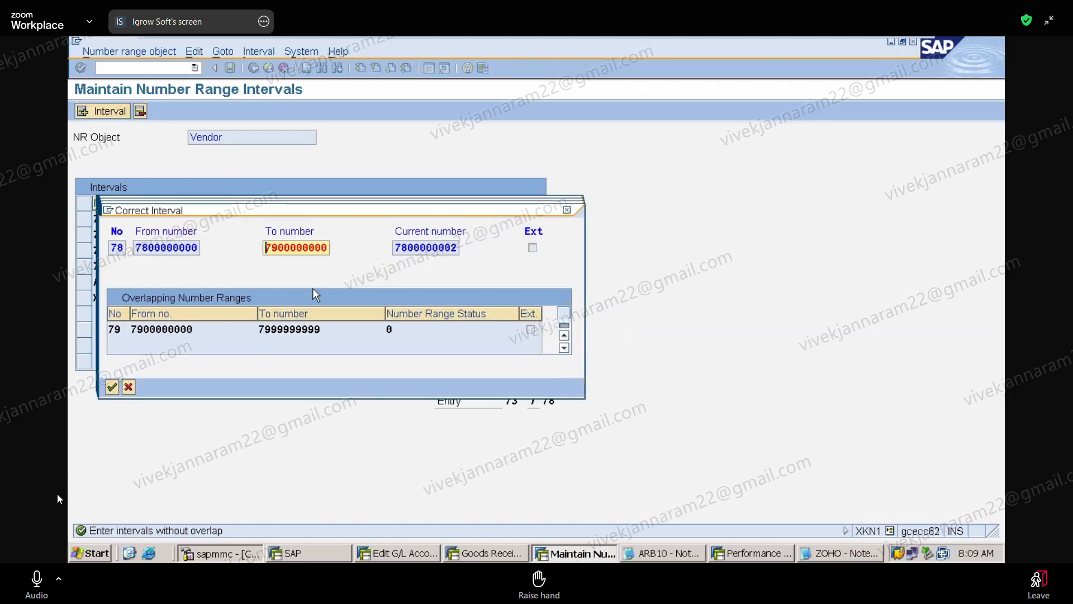
{"action": "left_click", "coordinate": [30, 586]}
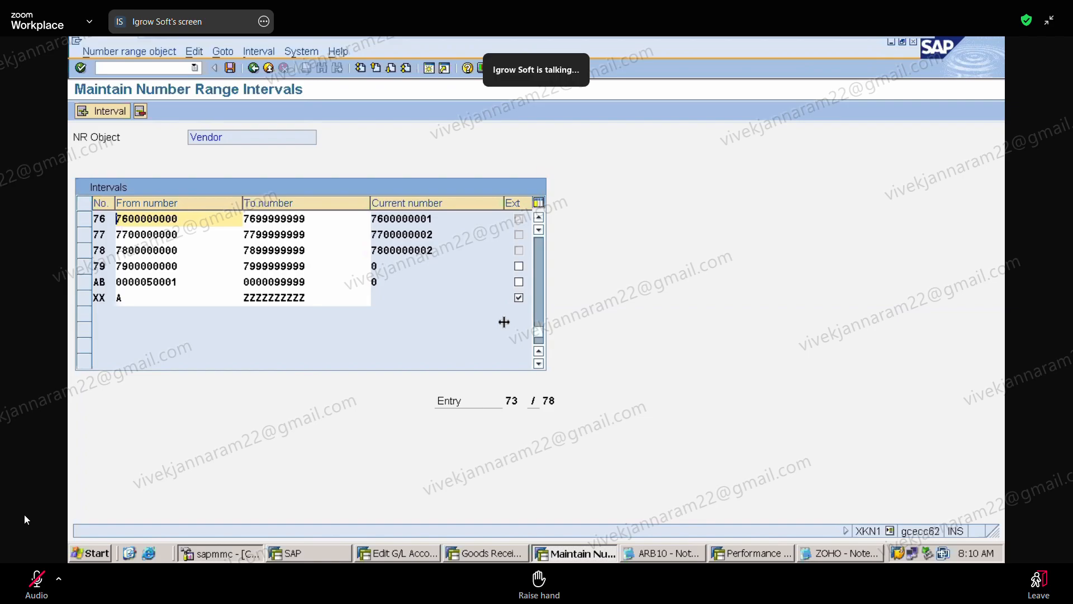
Step: Switch to the ZOHO Notepad file and add the example ranges 1000 TO 1500 and 1501 TO 2000 below note 3
{"action": "left_click", "coordinate": [818, 554]}
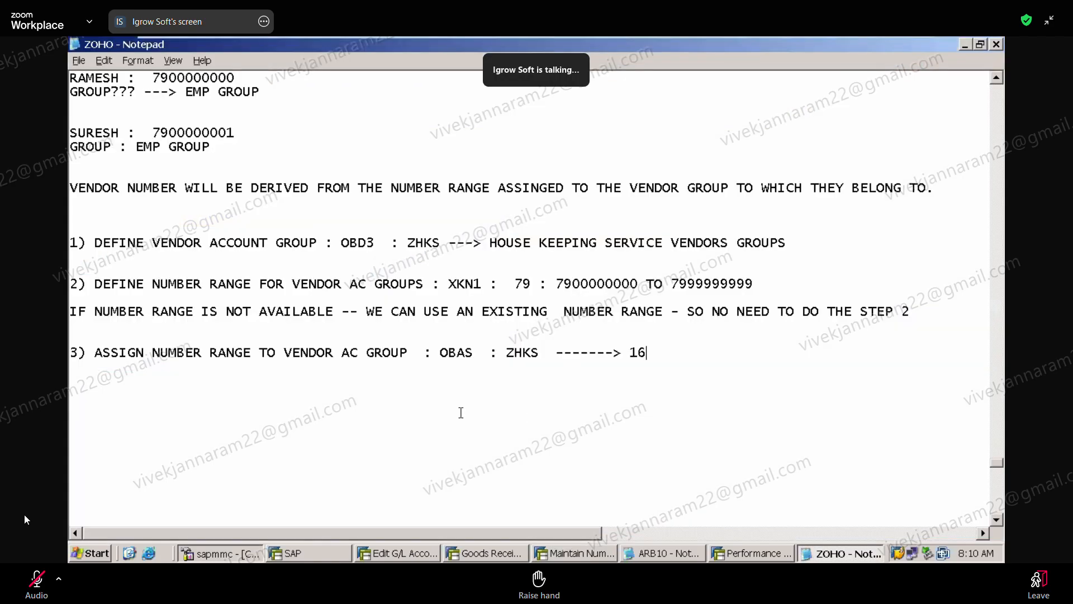
{"action": "scroll", "coordinate": [251, 414], "scroll_direction": "down", "scroll_amount": 2}
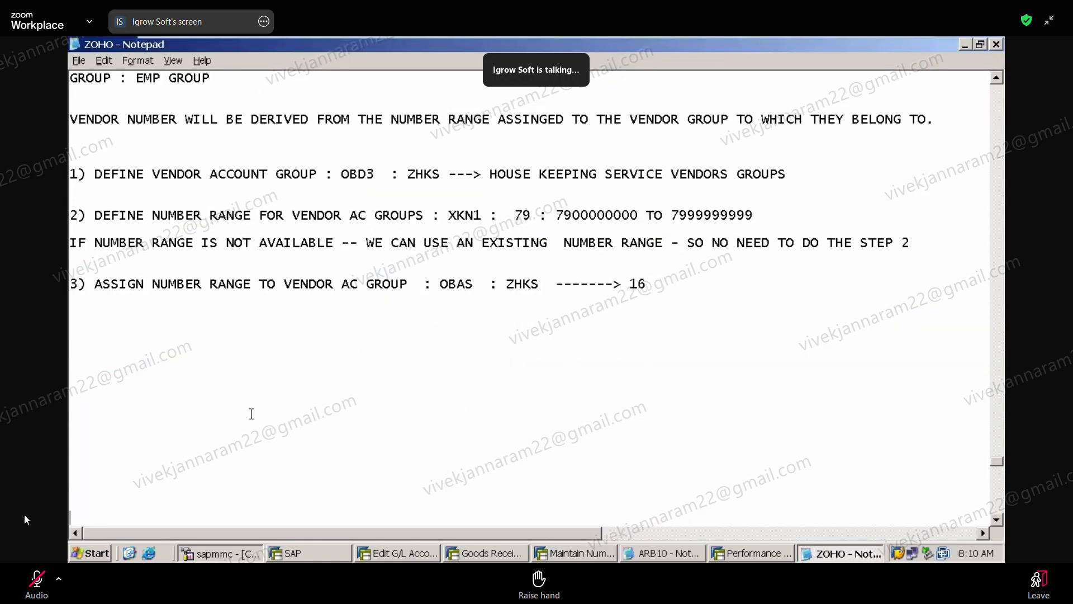
{"action": "left_click", "coordinate": [119, 372]}
{"action": "type", "text": "1000 TO 1500"}
{"action": "key", "text": "Return"}
{"action": "key", "text": "Return"}
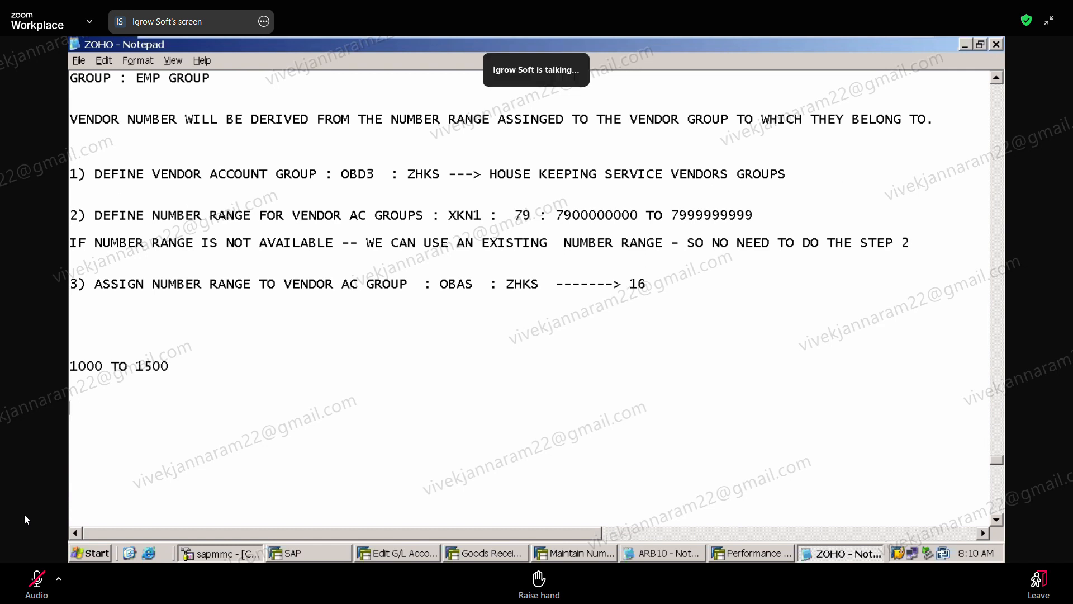
{"action": "type", "text": "1501 TO 2000"}
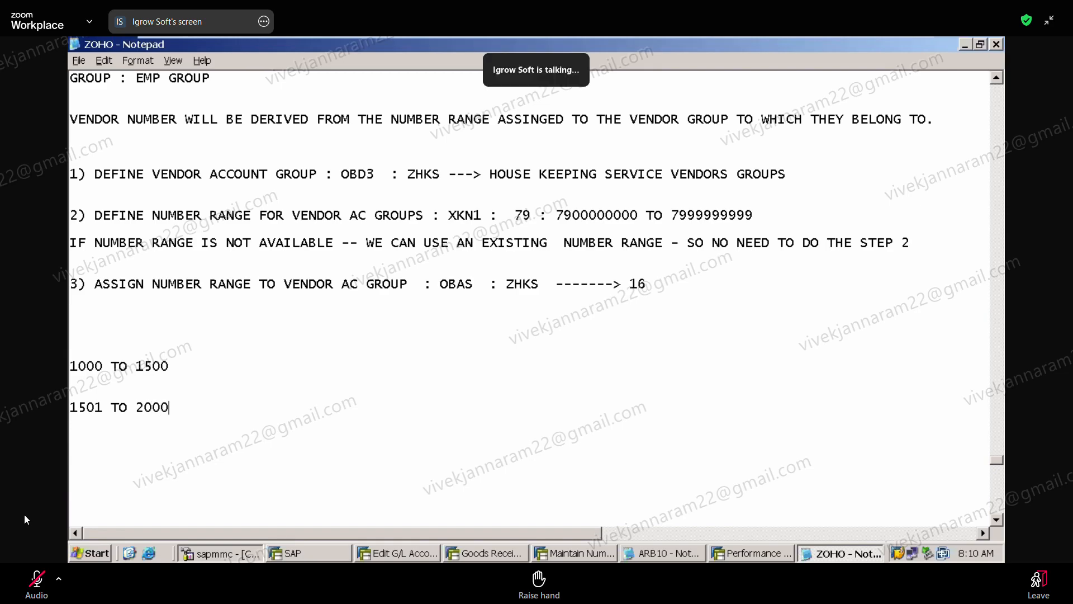
Step: Try out a 1 TO 2000 range below the 1501 TO 2000 line and delete it again
{"action": "key", "text": "BackSpace"}
{"action": "type", "text": "1"}
{"action": "key", "text": "BackSpace"}
{"action": "key", "text": "BackSpace"}
{"action": "key", "text": "BackSpace"}
{"action": "key", "text": "BackSpace"}
{"action": "type", "text": "2000"}
{"action": "key", "text": "BackSpace"}
{"action": "key", "text": "BackSpace"}
{"action": "key", "text": "BackSpace"}
{"action": "key", "text": "BackSpace"}
{"action": "type", "text": "15001 TO 20000"}
{"action": "key", "text": "BackSpace"}
{"action": "left_click_drag", "start_coordinate": [152, 457], "coordinate": [142, 431]}
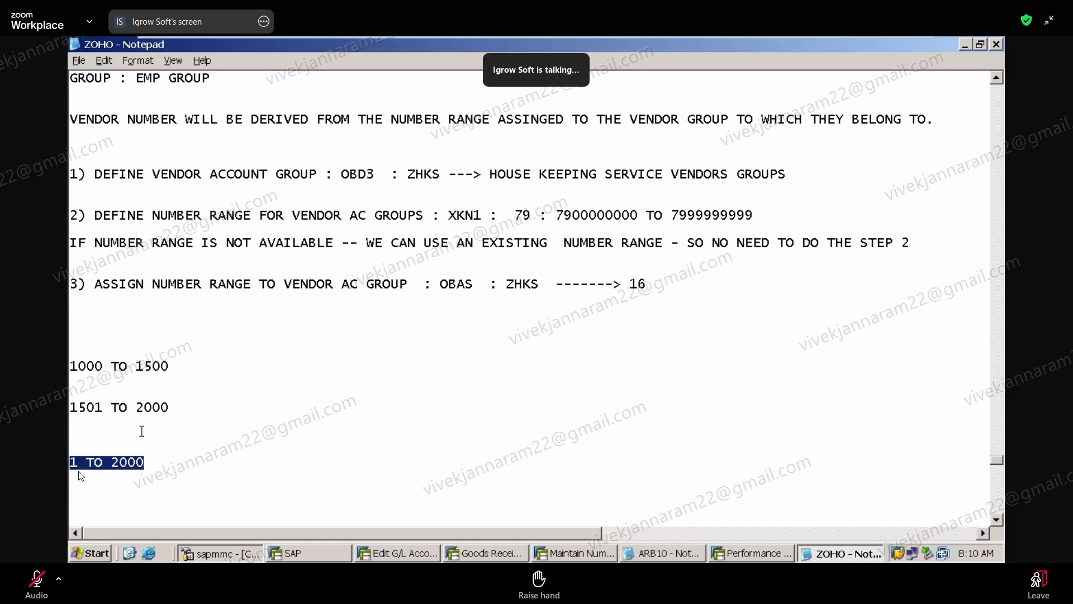
{"action": "key", "text": "Delete"}
{"action": "left_click", "coordinate": [29, 590]}
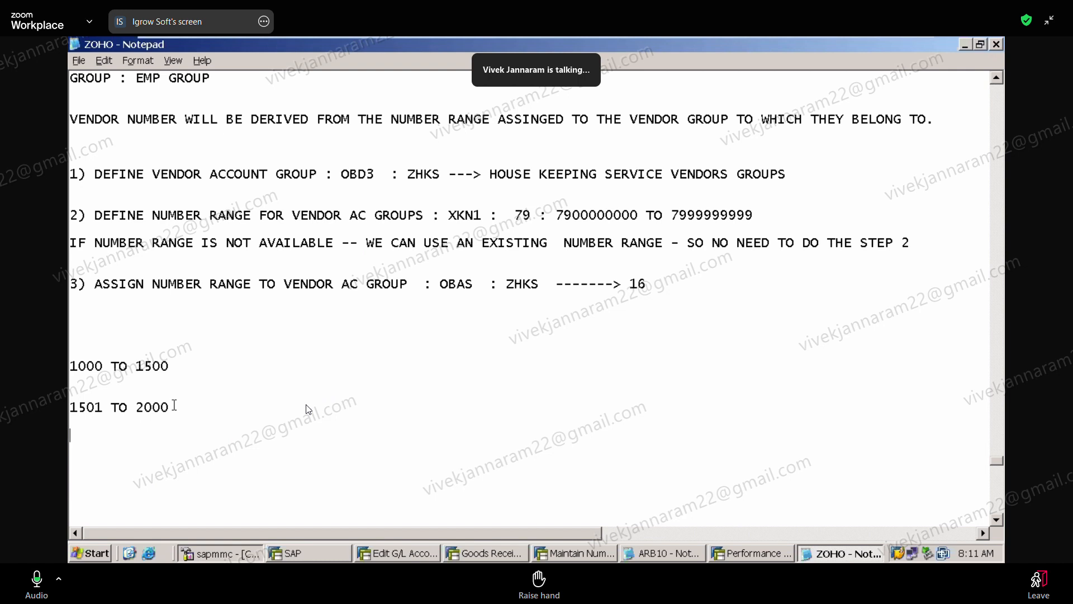
Step: Enter the range 1 TO 999 below the 1501 TO 2000 line
{"action": "key", "text": "Return"}
{"action": "type", "text": "1 T"}
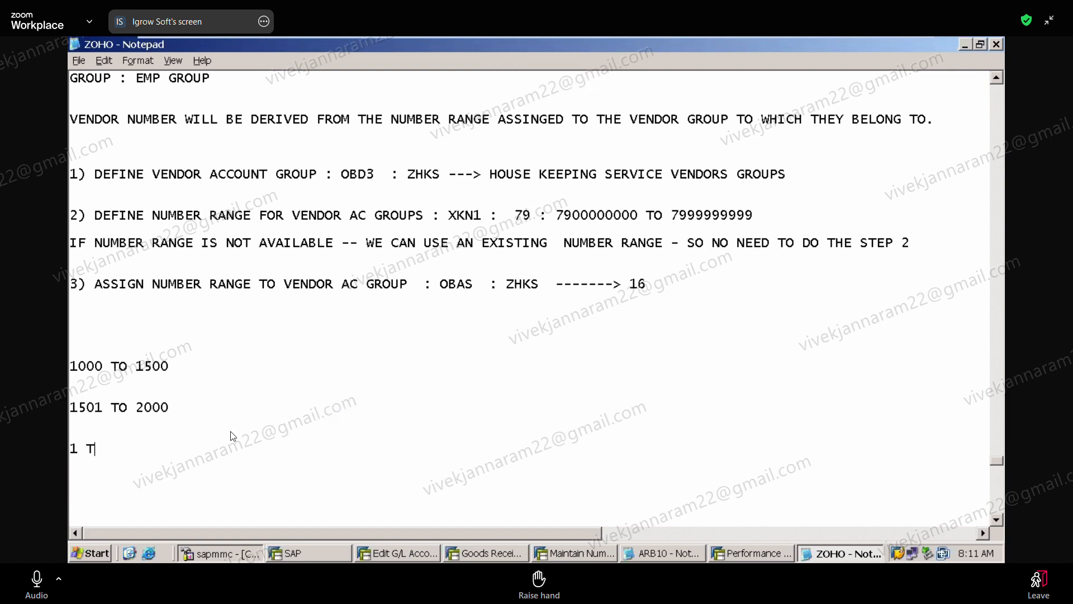
{"action": "type", "text": "O 9999"}
{"action": "key", "text": "BackSpace"}
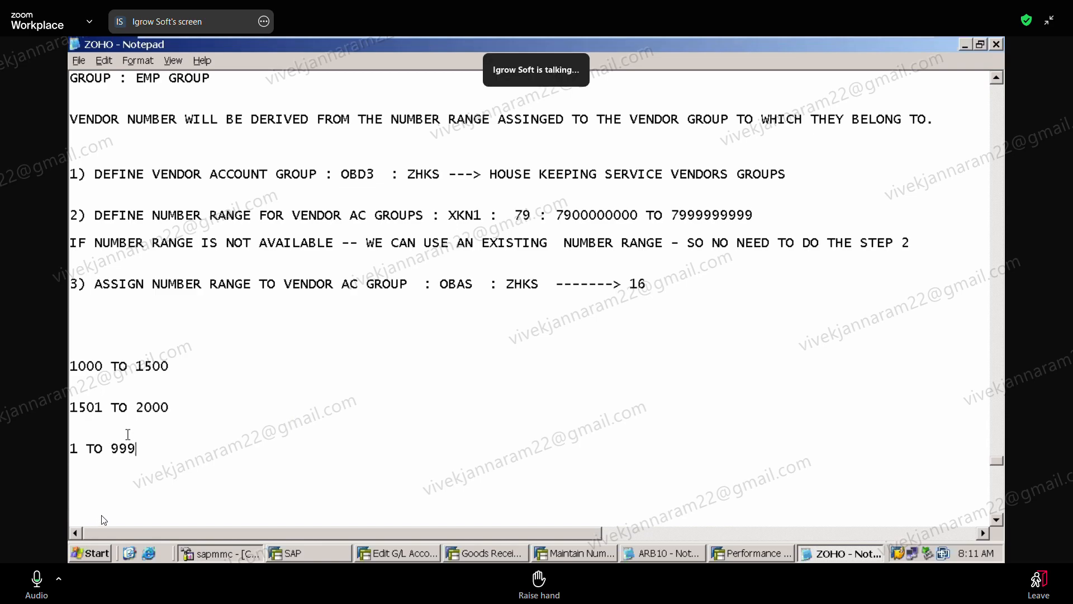
Step: Insert the range 1 TO 999 above the 1000 TO 1500 line, and extend the last line to 1 TO 9999 before deleting it
{"action": "left_click", "coordinate": [71, 323]}
{"action": "type", "text": "1 TO 999"}
{"action": "left_click", "coordinate": [148, 449]}
{"action": "type", "text": "9"}
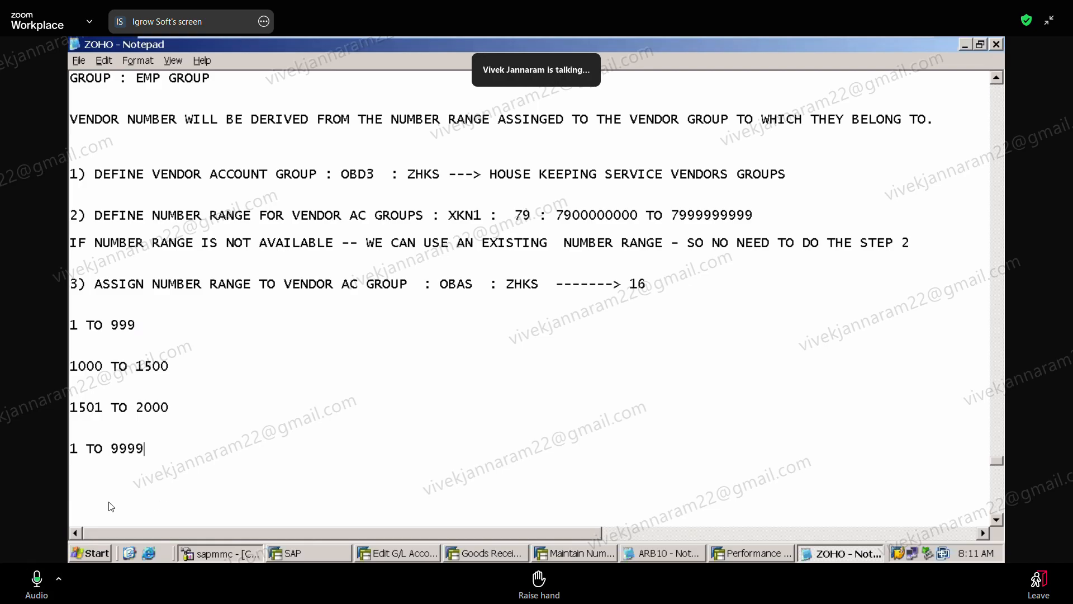
{"action": "key", "text": "shift+Home"}
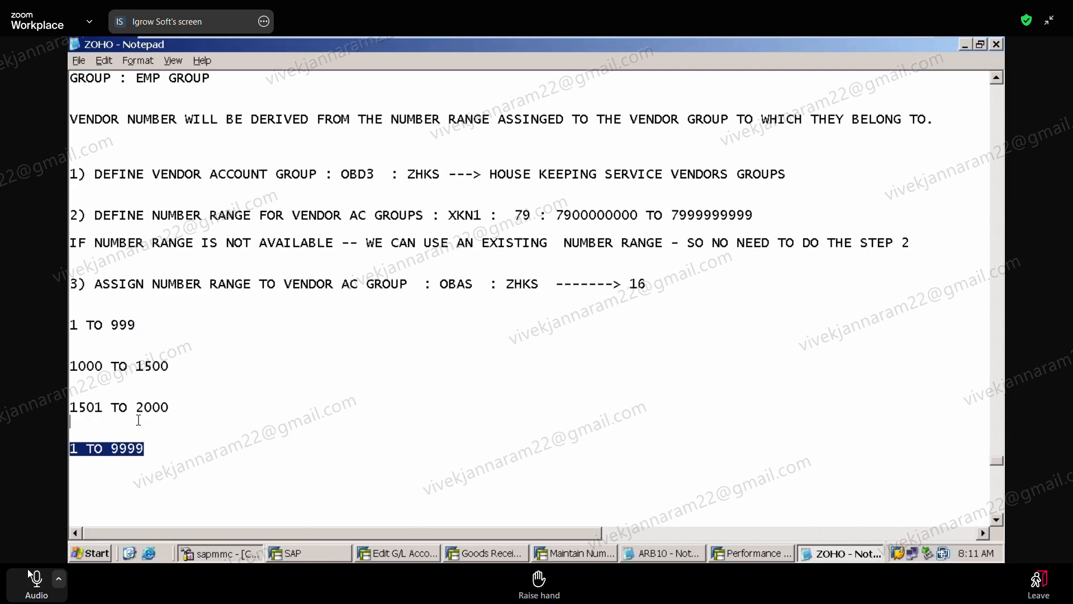
{"action": "key", "text": "BackSpace"}
Step: Highlight the ranges 1 TO 999, 1000 TO 1500 and 1501 TO 2000 one after another to compare their limits
{"action": "left_click_drag", "start_coordinate": [106, 366], "coordinate": [70, 366]}
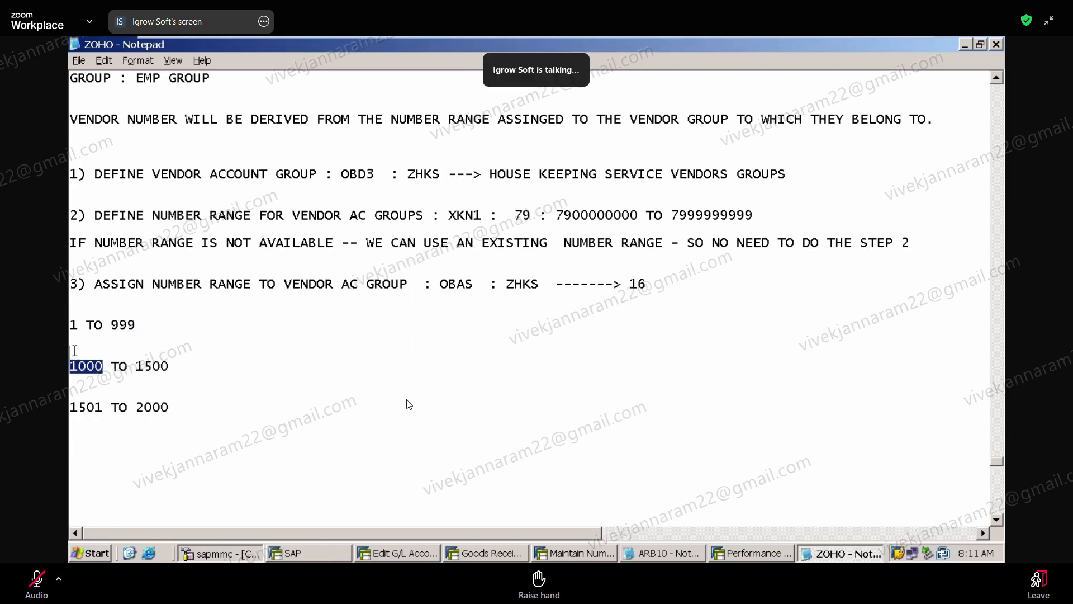
{"action": "left_click_drag", "start_coordinate": [143, 330], "coordinate": [70, 326]}
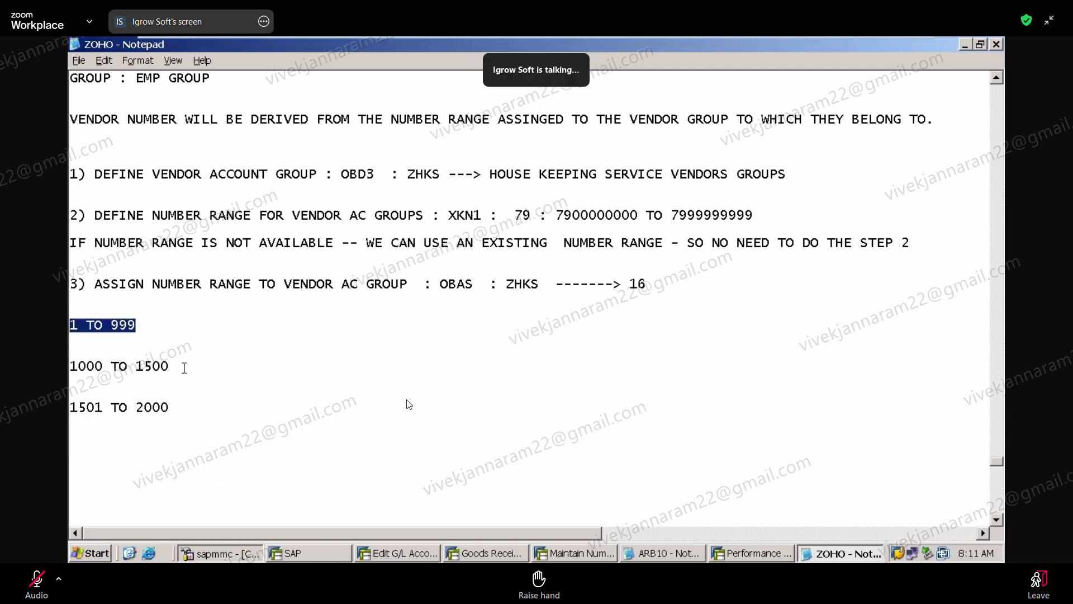
{"action": "left_click", "coordinate": [184, 368]}
{"action": "key", "text": "shift+Home"}
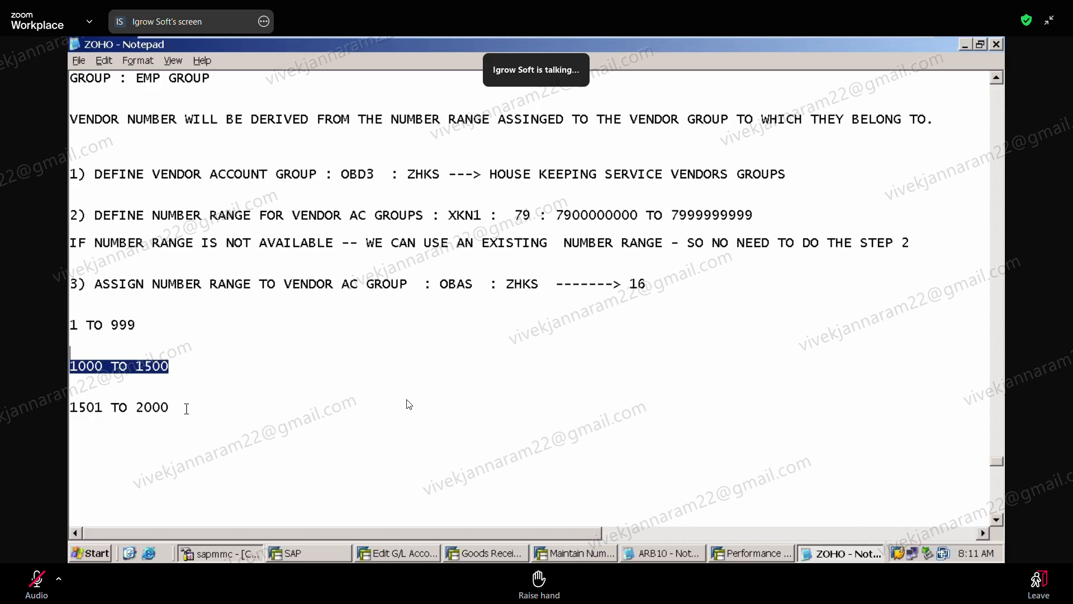
{"action": "left_click", "coordinate": [187, 408]}
{"action": "key", "text": "shift+Home"}
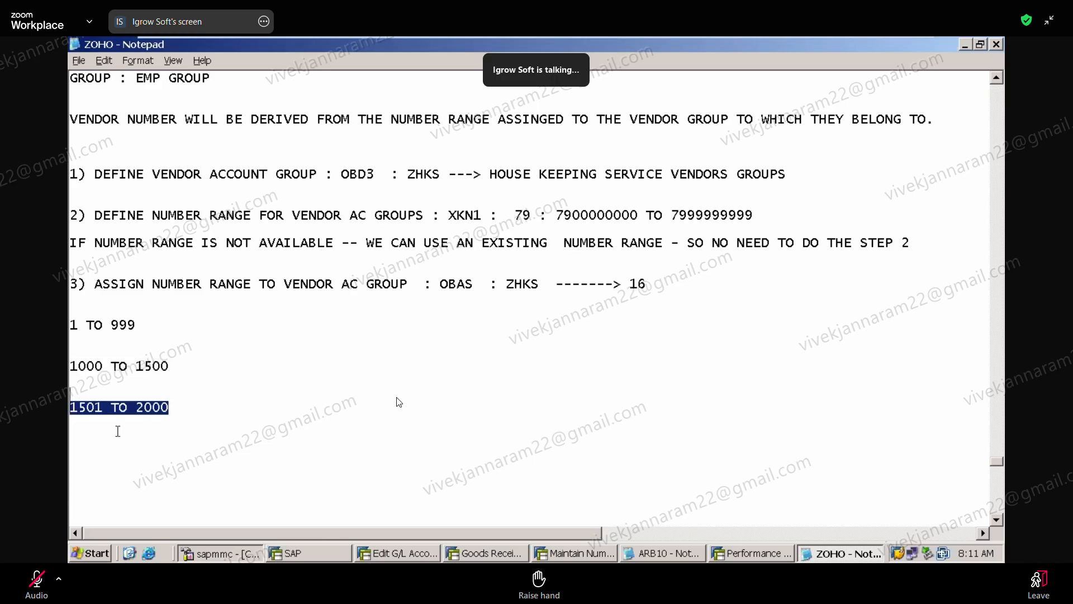
Step: Add the range 2000 TO 3000 below the 1501 TO 2000 line and highlight all the example ranges
{"action": "left_click", "coordinate": [199, 492]}
{"action": "type", "text": "2001"}
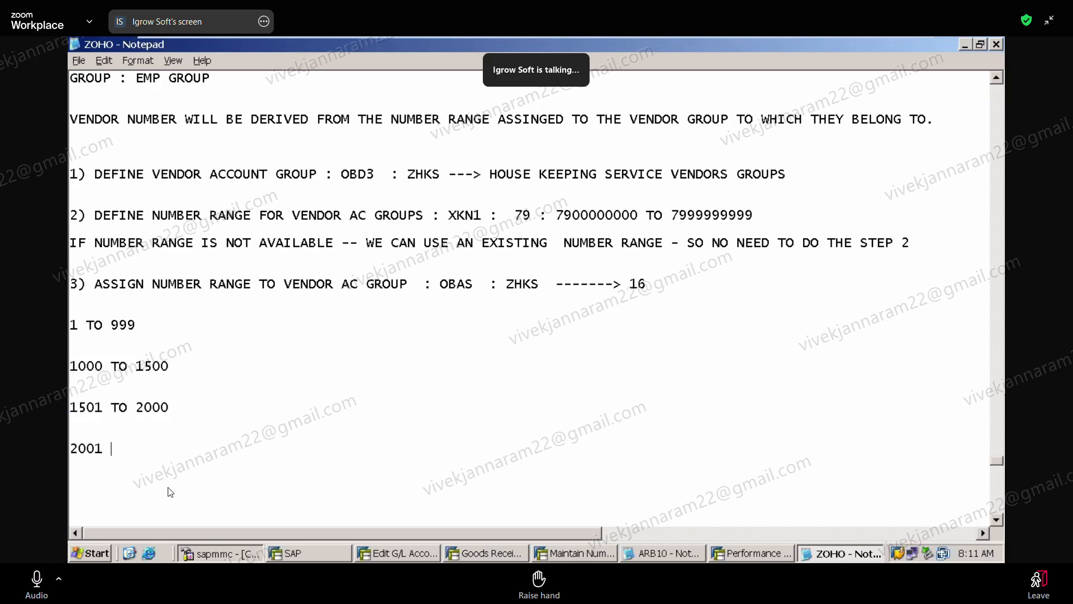
{"action": "type", "text": " TO 3000"}
{"action": "left_click", "coordinate": [100, 446]}
{"action": "key", "text": "BackSpace"}
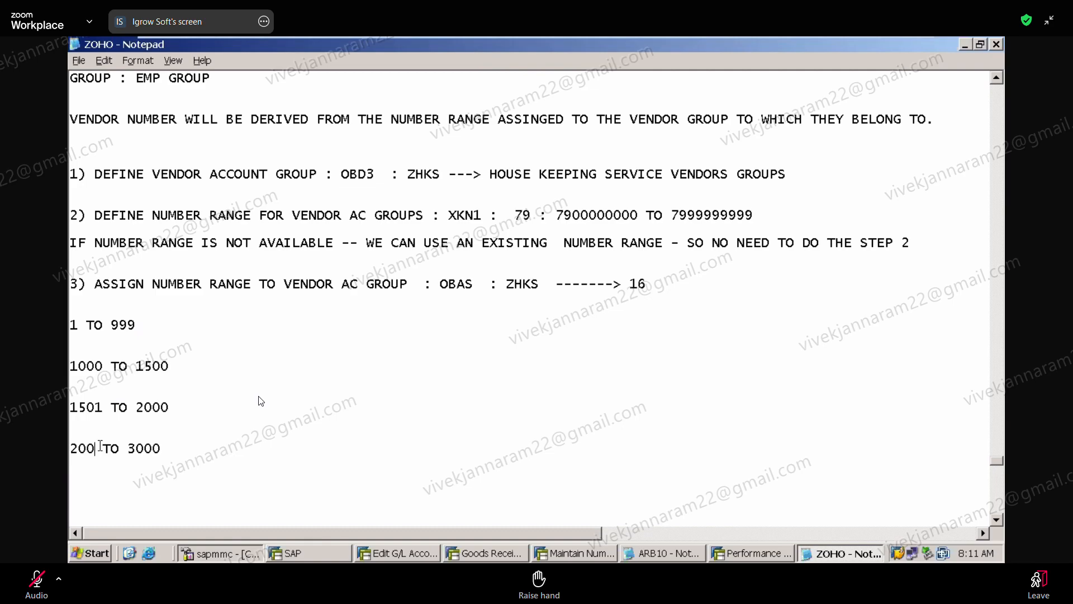
{"action": "type", "text": "0"}
{"action": "left_click_drag", "start_coordinate": [203, 449], "coordinate": [71, 322]}
{"action": "left_click", "coordinate": [19, 595]}
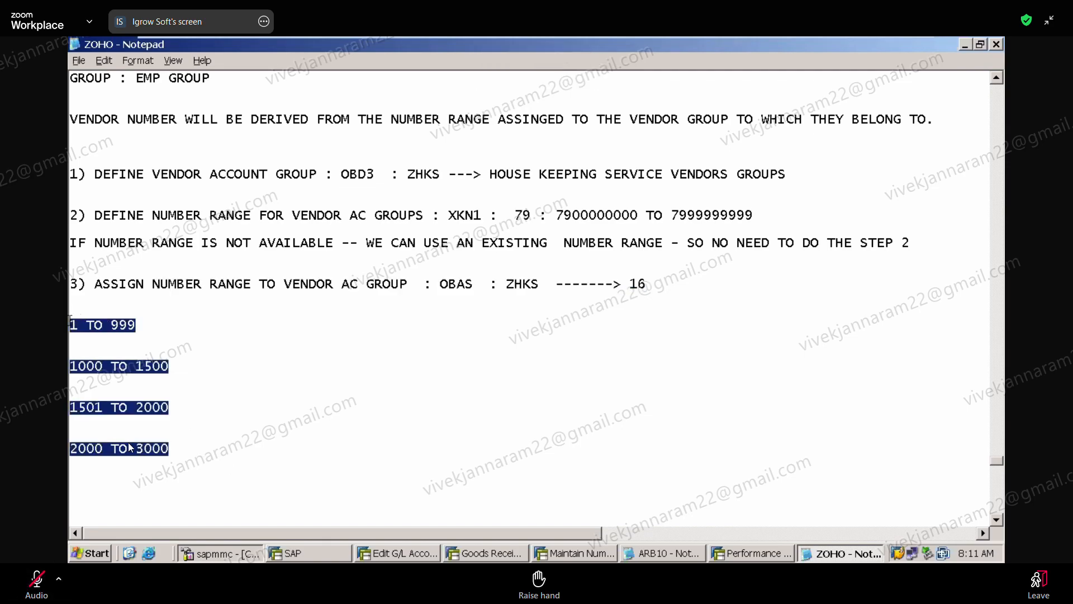
{"action": "left_click", "coordinate": [158, 387]}
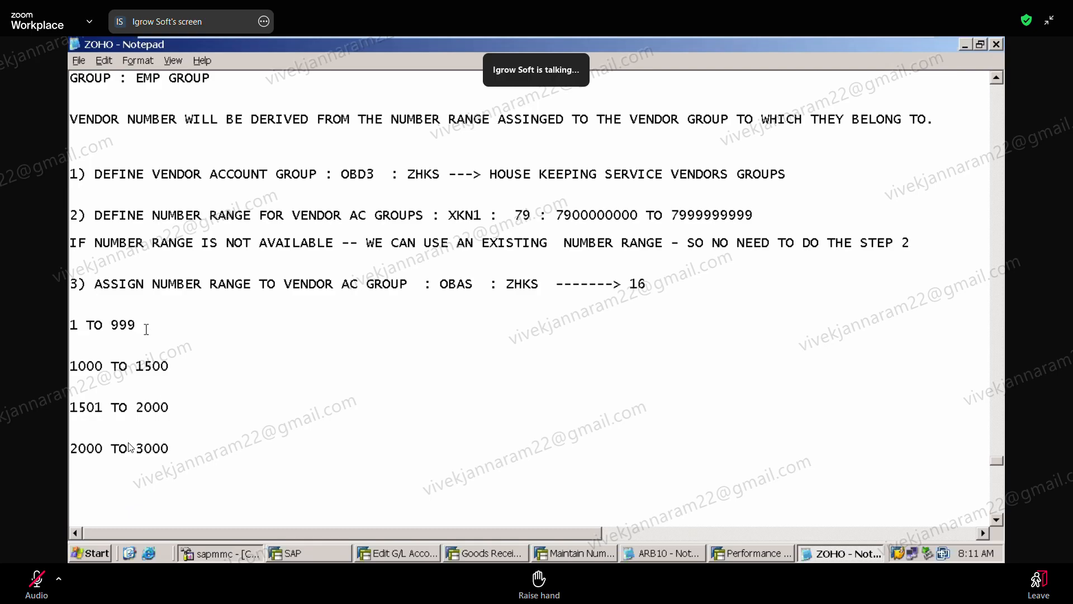
{"action": "type", "text": "999999999999"}
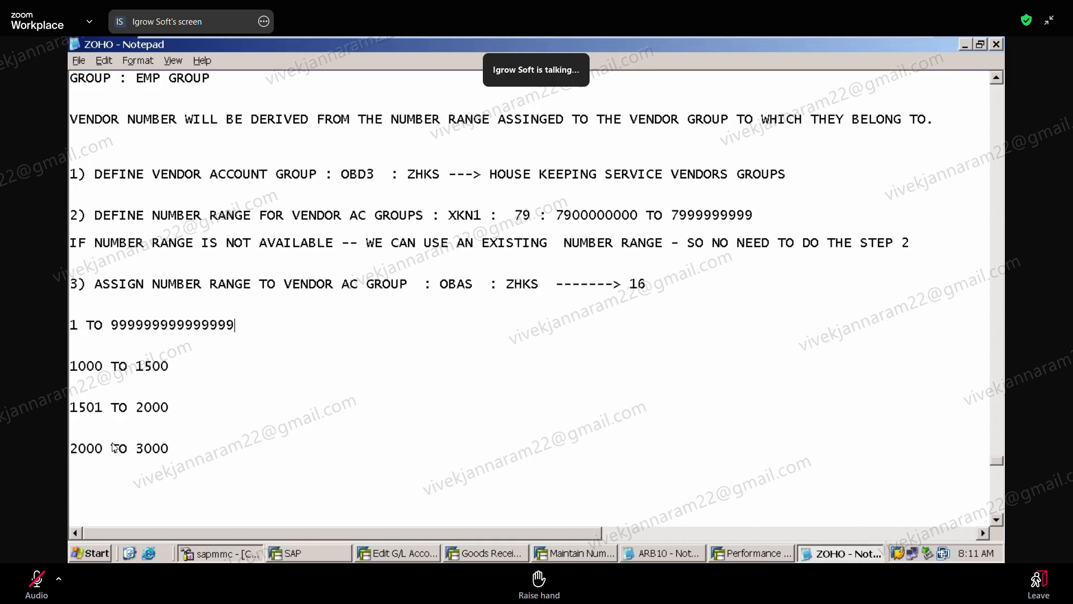
{"action": "key", "text": "alt+a"}
{"action": "key", "text": "BackSpace"}
{"action": "key", "text": "BackSpace"}
{"action": "key", "text": "BackSpace"}
{"action": "key", "text": "BackSpace"}
{"action": "key", "text": "BackSpace"}
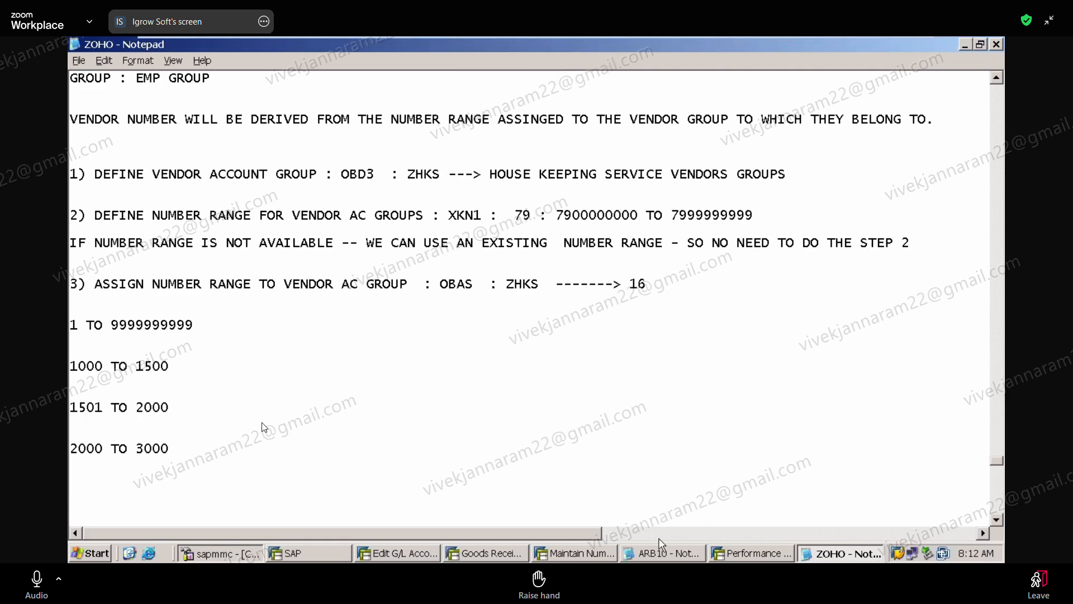
Step: Switch back to SAP's vendor number range intervals, check the To number of interval 06, and save the intervals
{"action": "left_click", "coordinate": [569, 553]}
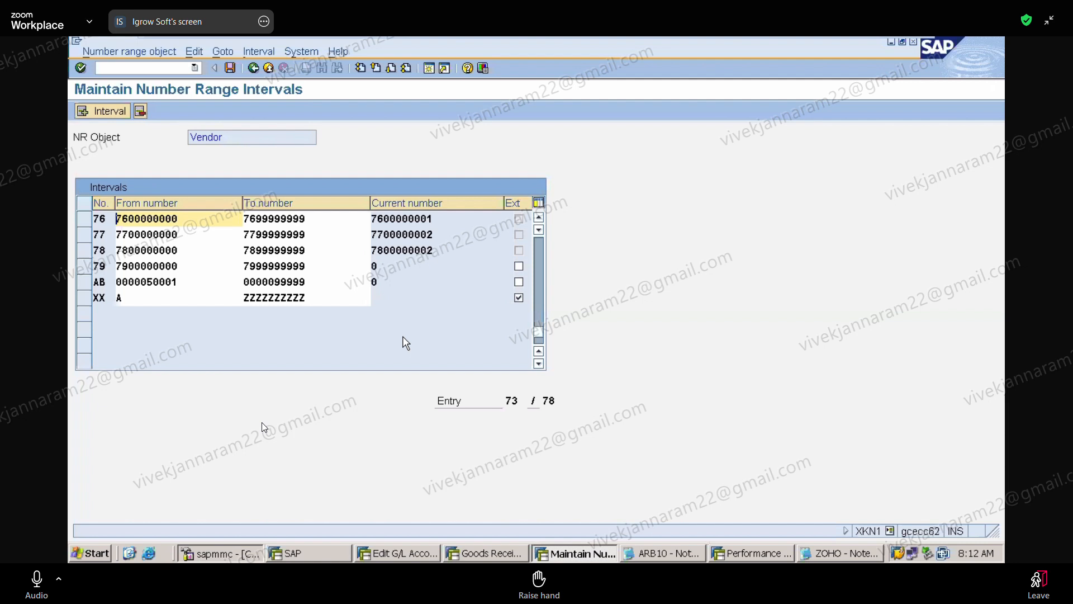
{"action": "left_click", "coordinate": [540, 260]}
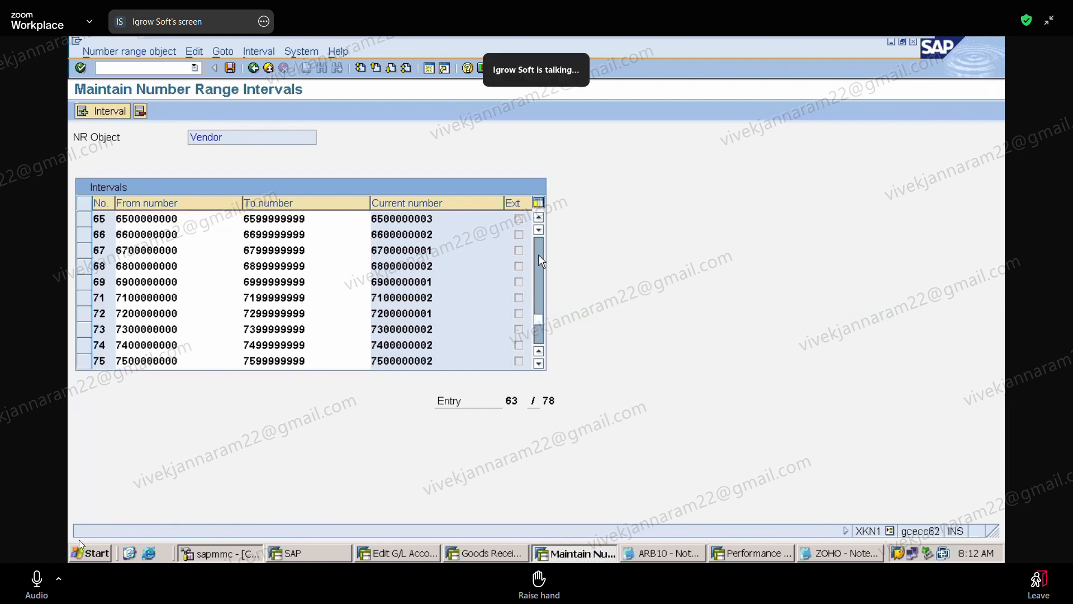
{"action": "left_click", "coordinate": [538, 297]}
{"action": "left_click_drag", "start_coordinate": [540, 302], "coordinate": [540, 244]}
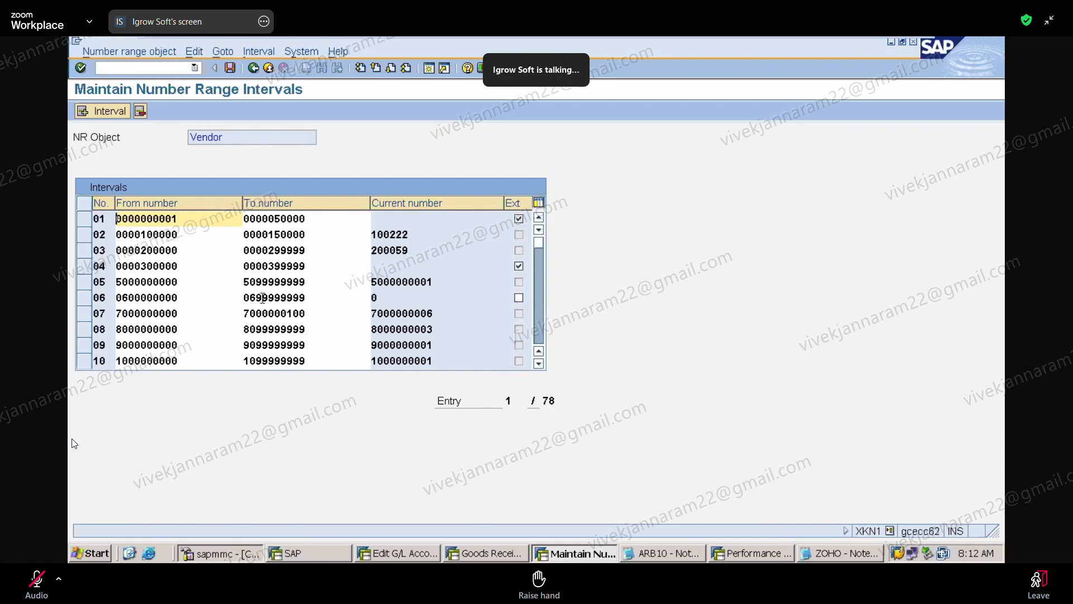
{"action": "left_click", "coordinate": [263, 298]}
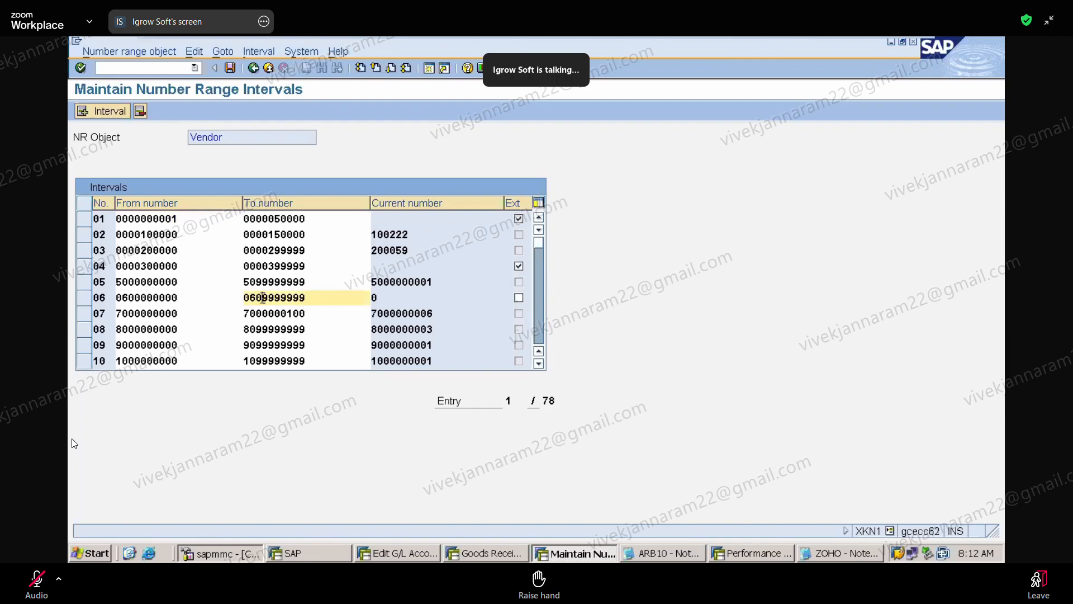
{"action": "key", "text": "Return"}
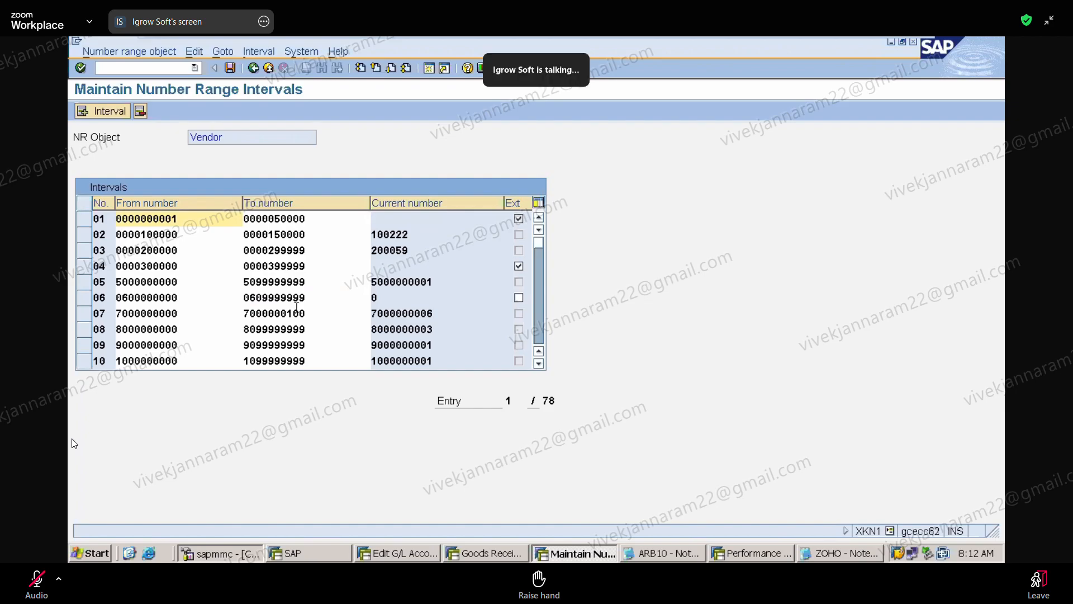
{"action": "left_click", "coordinate": [229, 68]}
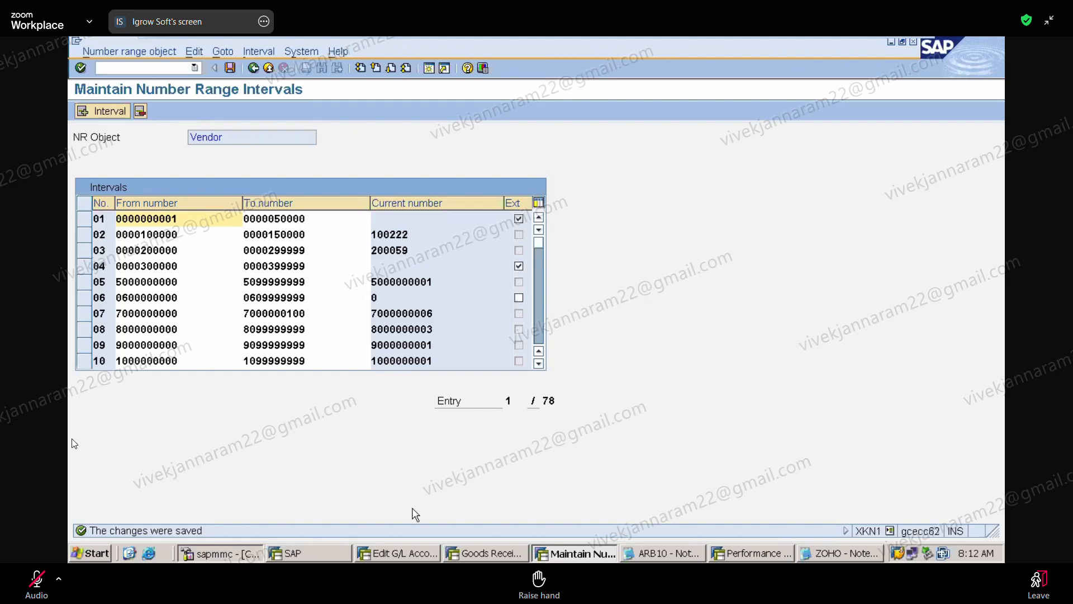
Step: Return to the ZOHO Notepad file, delete the four example ranges, and highlight notes 2 and 3 on defining and assigning the number range
{"action": "left_click", "coordinate": [841, 553]}
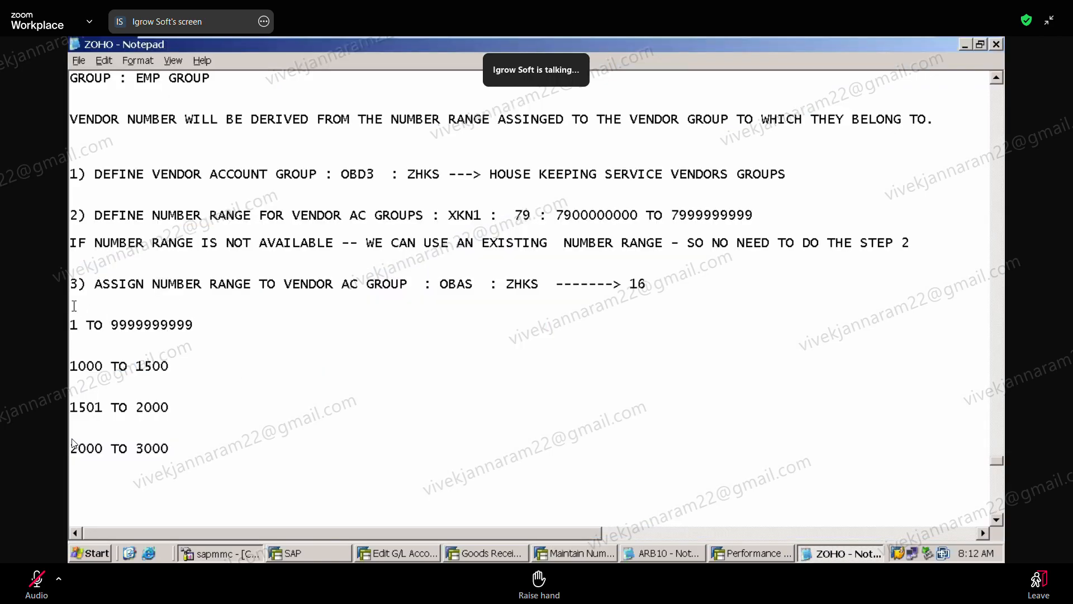
{"action": "left_click_drag", "start_coordinate": [75, 317], "coordinate": [181, 482]}
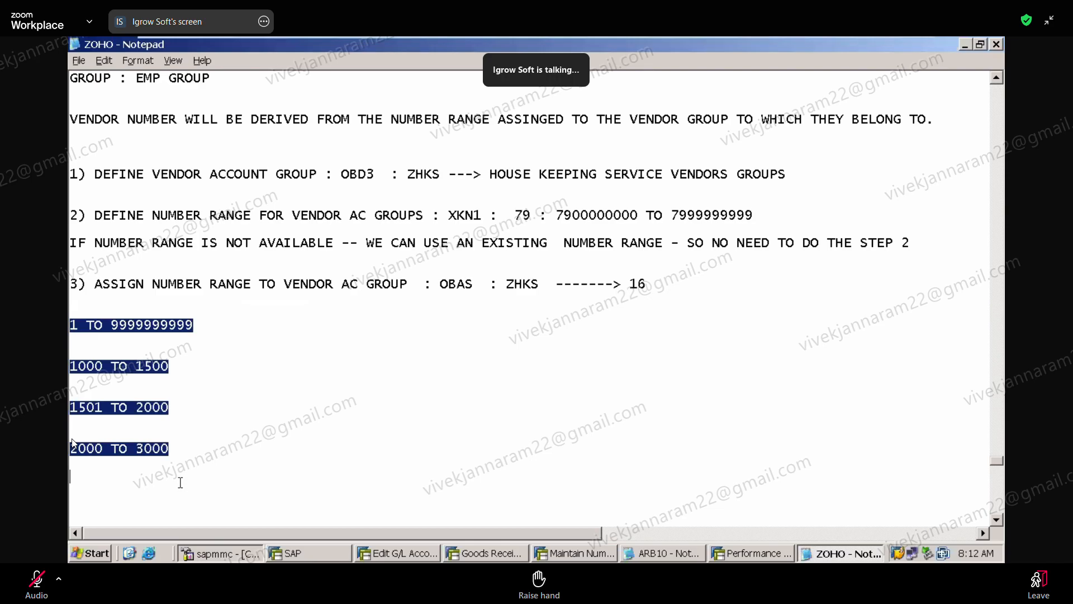
{"action": "key", "text": "Delete"}
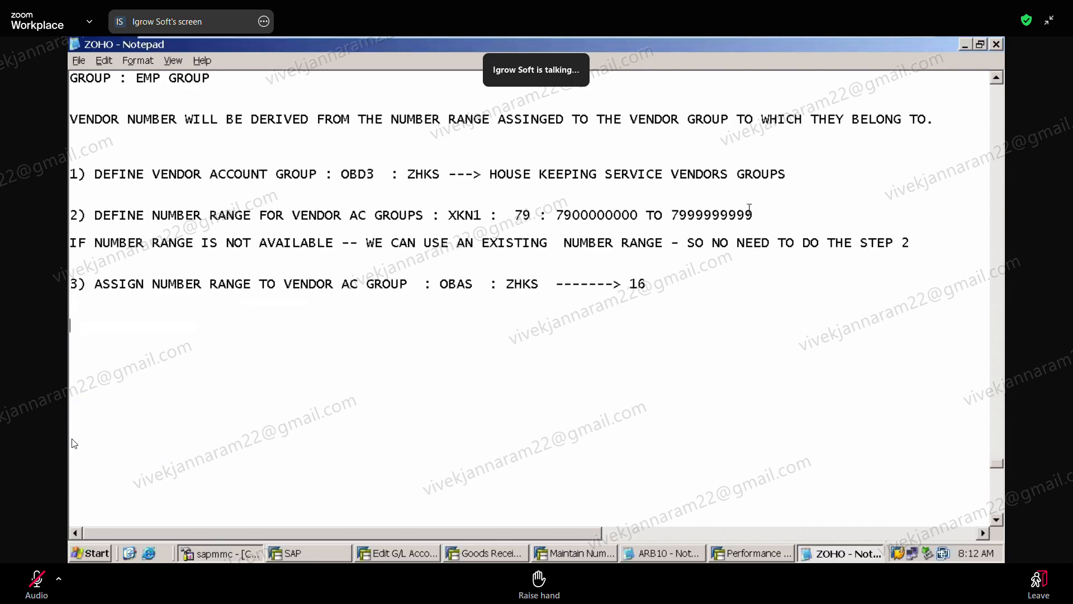
{"action": "left_click_drag", "start_coordinate": [758, 216], "coordinate": [752, 199]}
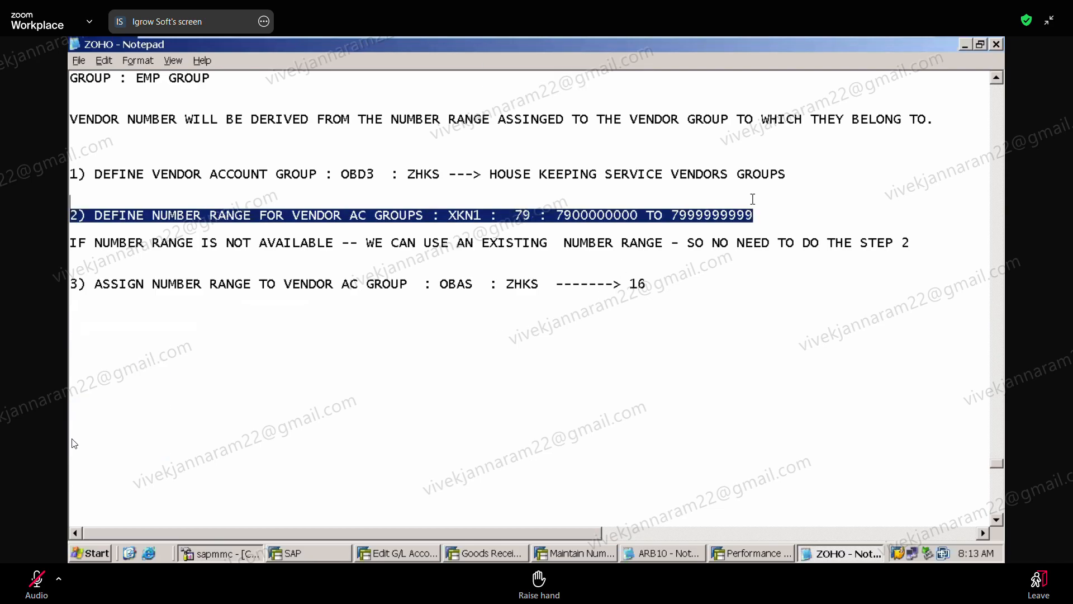
{"action": "left_click_drag", "start_coordinate": [671, 287], "coordinate": [665, 271]}
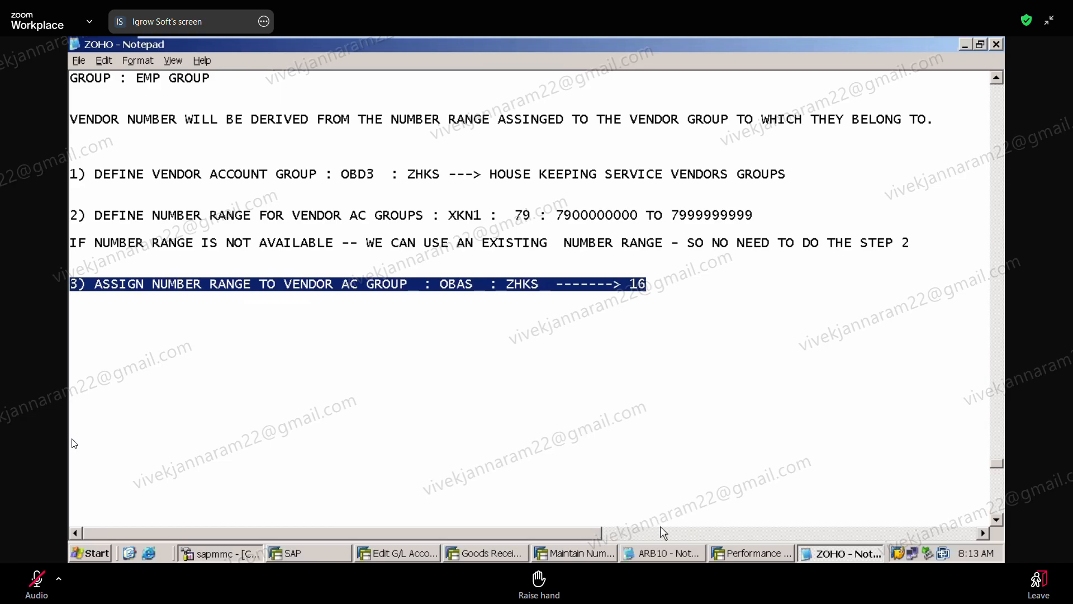
Step: Switch back to SAP and open transaction OBAS for assigning number ranges to vendor account groups
{"action": "left_click", "coordinate": [582, 552]}
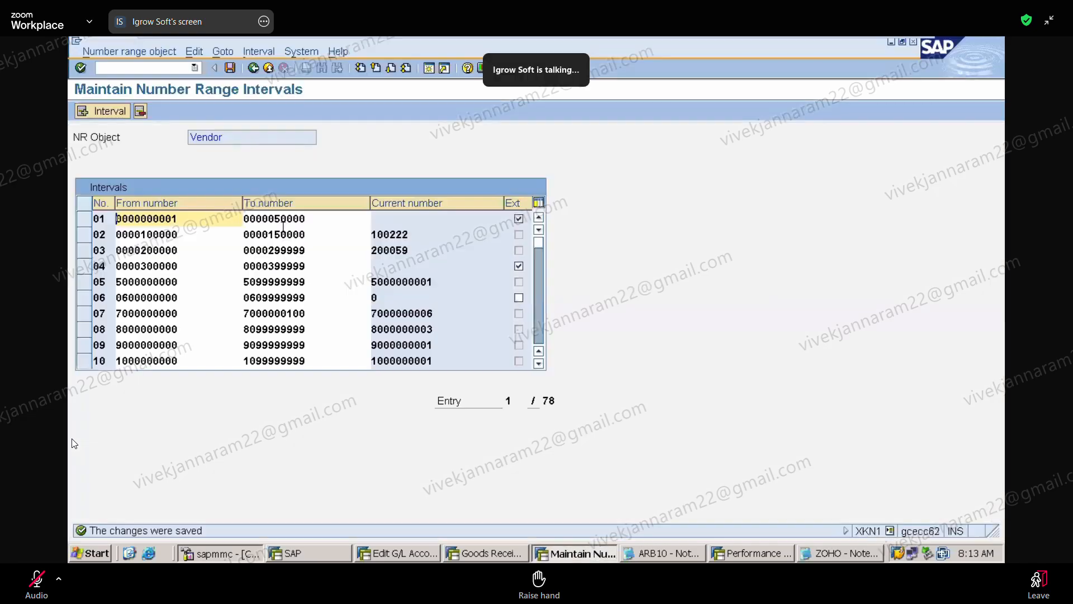
{"action": "left_click", "coordinate": [132, 68]}
{"action": "type", "text": "/NOBAS"}
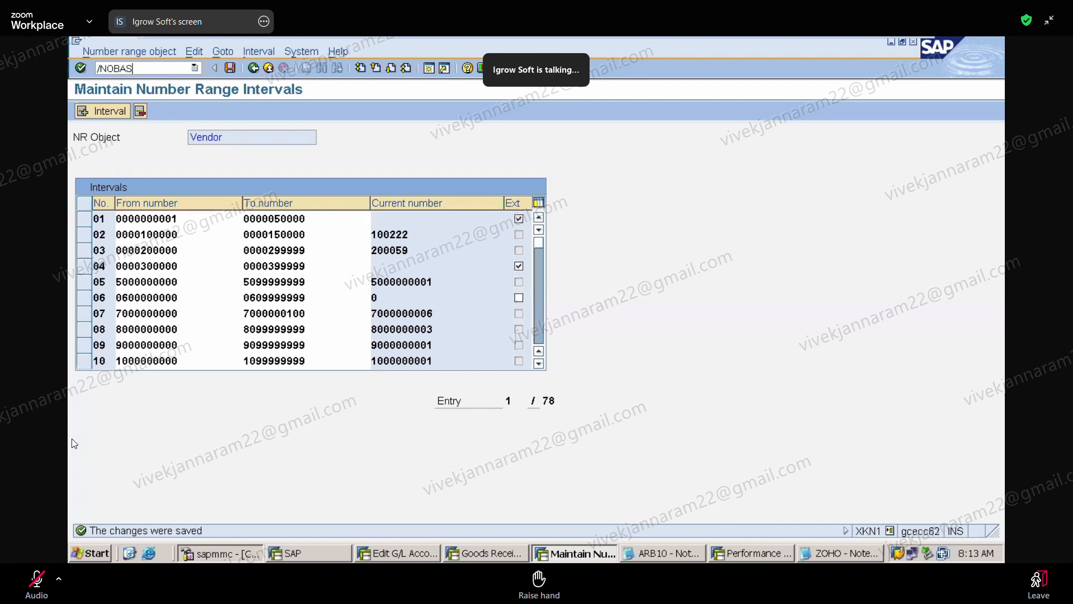
{"action": "key", "text": "Return"}
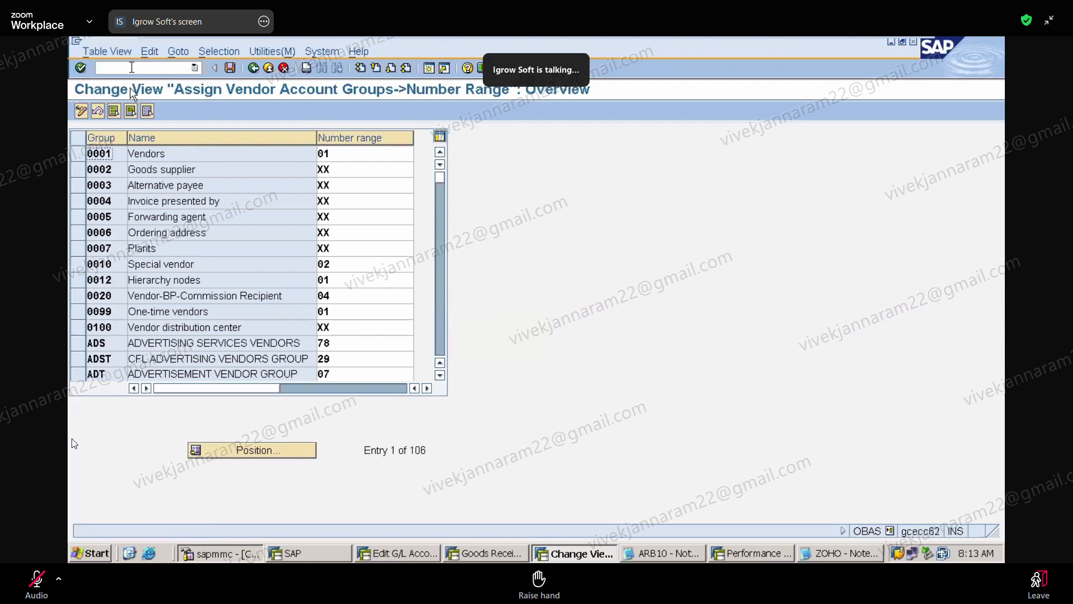
Step: Find account group ZHKS, assign number range 79 to it, and save the assignment under the proposed customizing request
{"action": "left_click", "coordinate": [260, 449]}
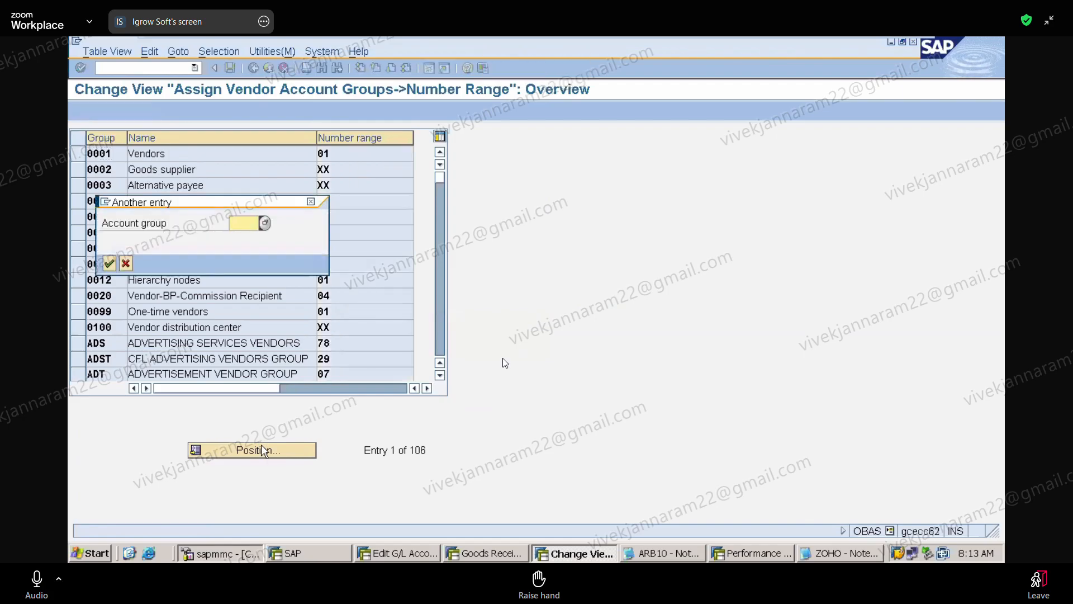
{"action": "type", "text": "ZHKS"}
{"action": "key", "text": "Return"}
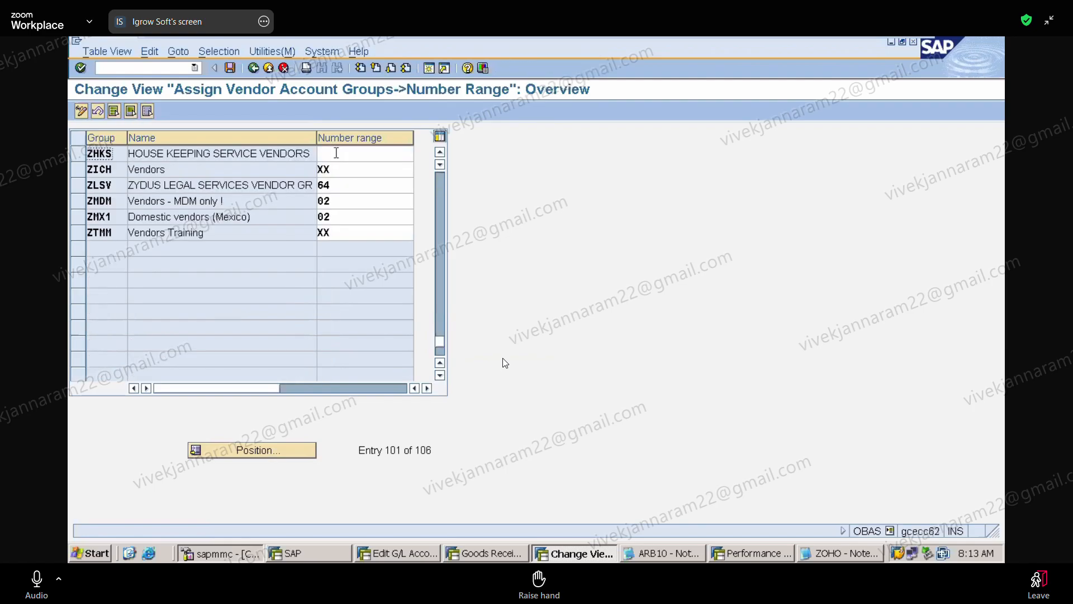
{"action": "left_click", "coordinate": [336, 152]}
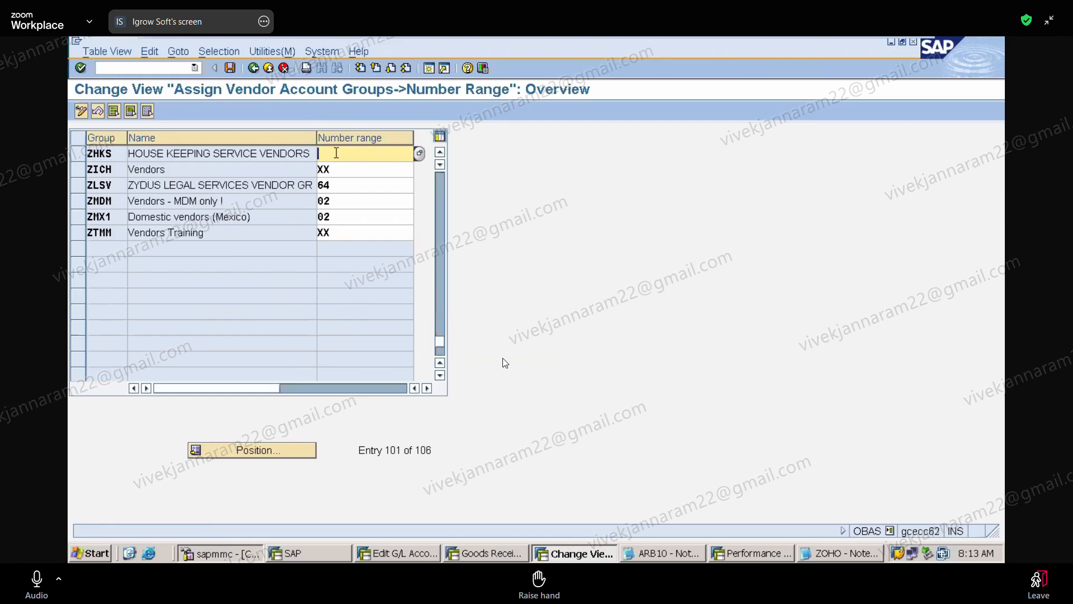
{"action": "type", "text": "79"}
{"action": "left_click", "coordinate": [36, 579]}
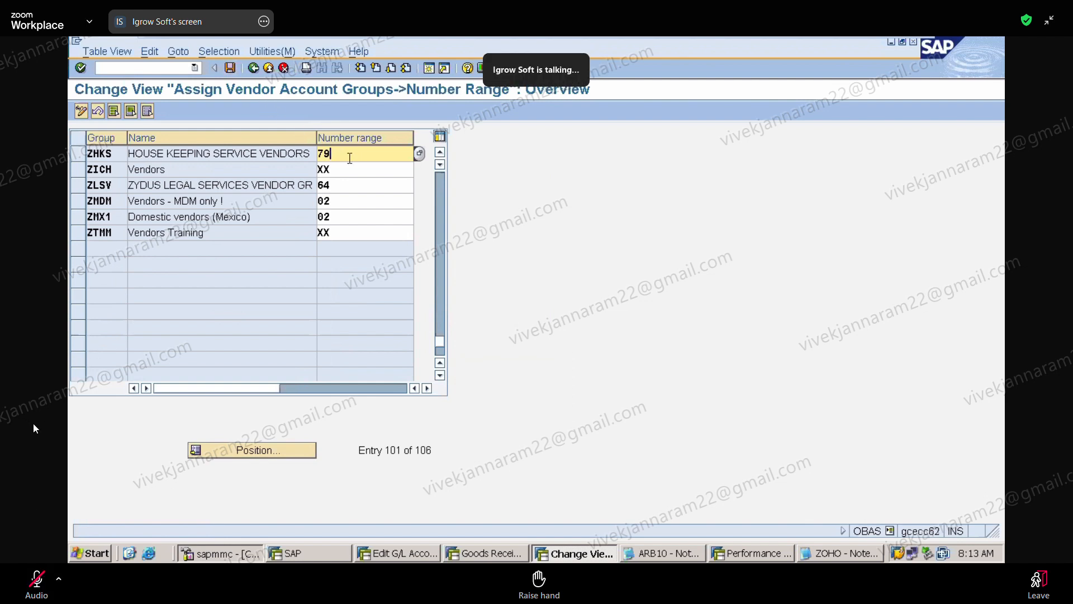
{"action": "left_click", "coordinate": [35, 580]}
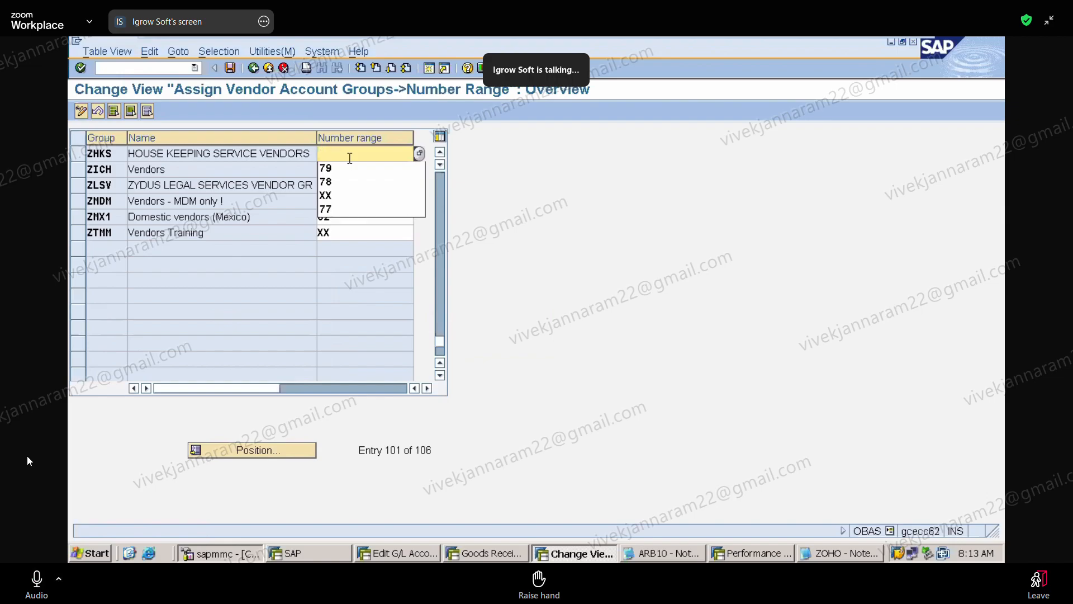
{"action": "left_click", "coordinate": [37, 579]}
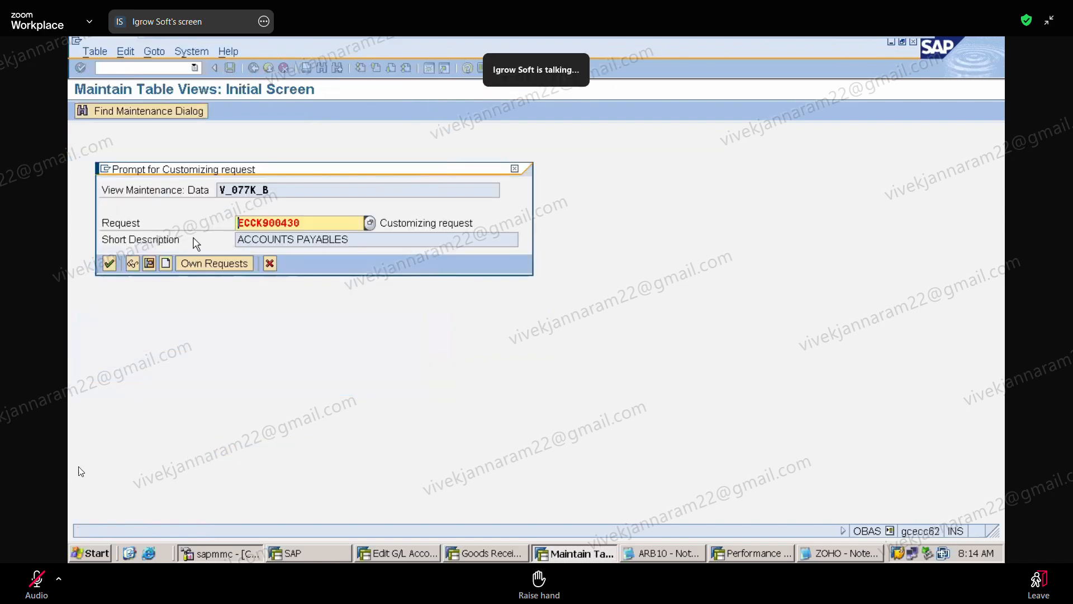
{"action": "left_click", "coordinate": [11, 587]}
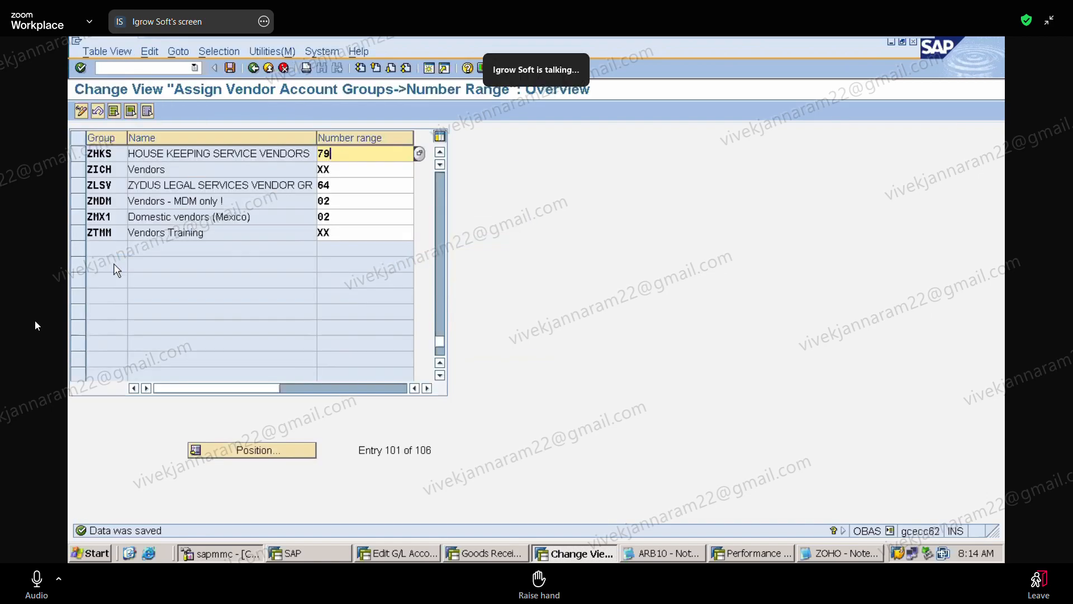
{"action": "left_click", "coordinate": [17, 577]}
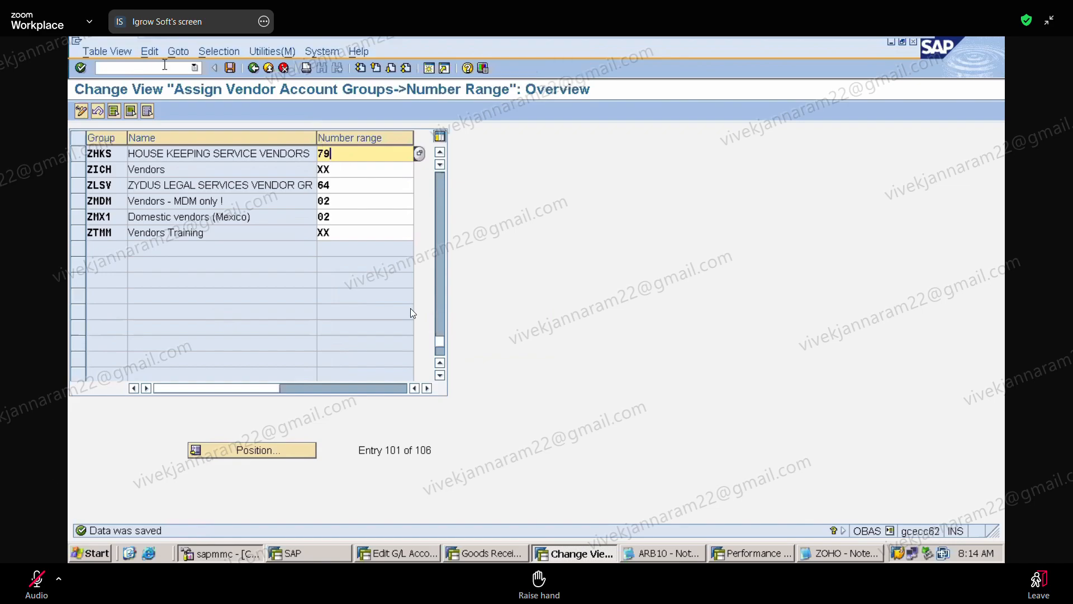
Step: Restart transaction OBAS and find account group ZHKS to check its assigned number range
{"action": "left_click", "coordinate": [165, 66]}
{"action": "type", "text": "/NOBAS"}
{"action": "key", "text": "Return"}
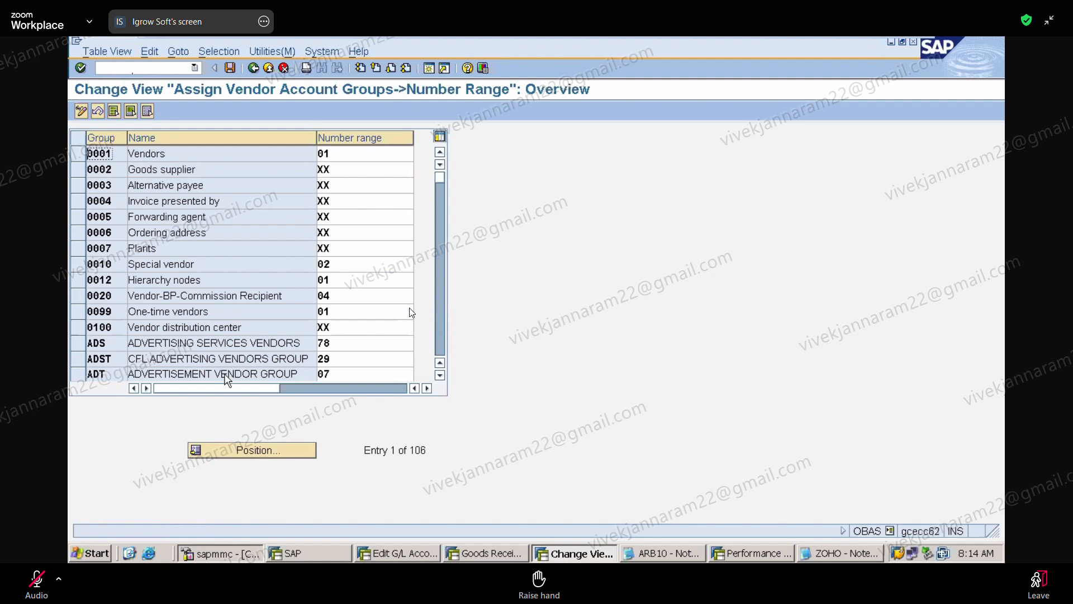
{"action": "left_click", "coordinate": [273, 452]}
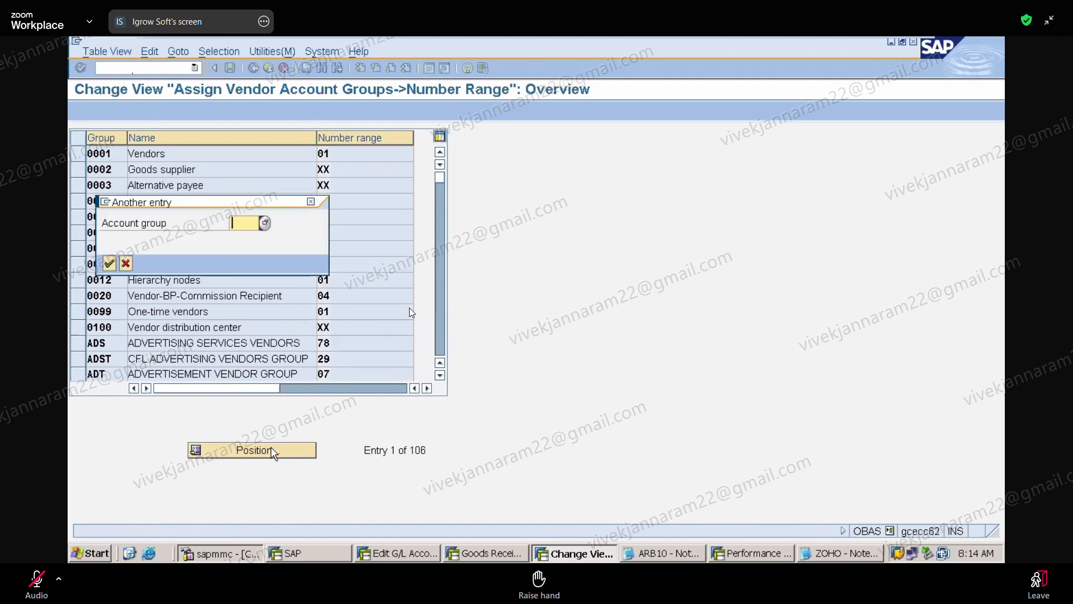
{"action": "type", "text": "ZHKS"}
{"action": "key", "text": "Return"}
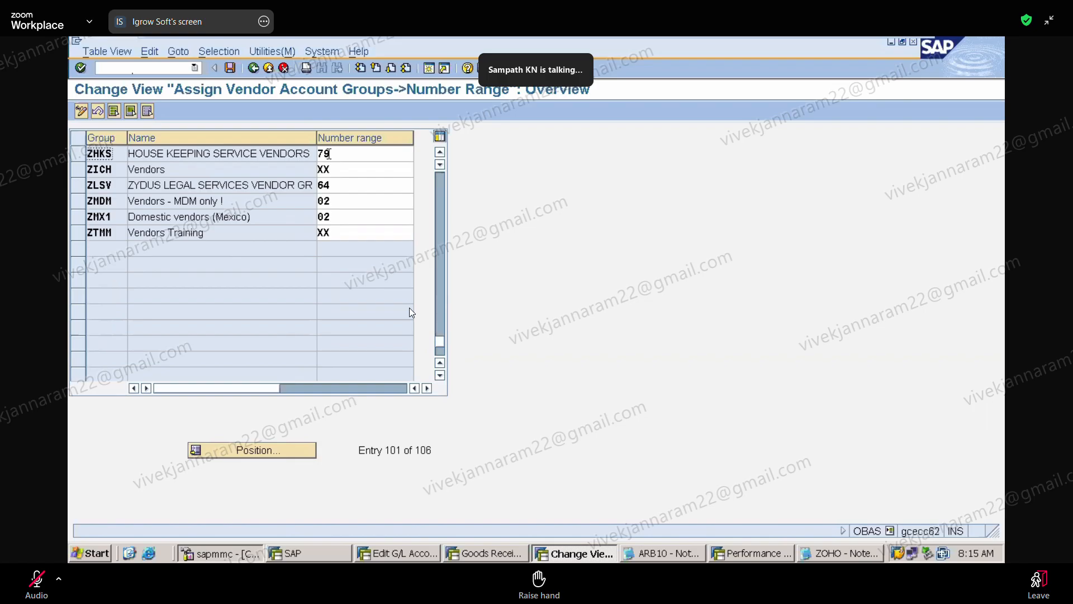
Step: Reload the OBAS overview once more and position the list on account group ZHKS again
{"action": "left_click", "coordinate": [194, 68]}
{"action": "left_click", "coordinate": [181, 80]}
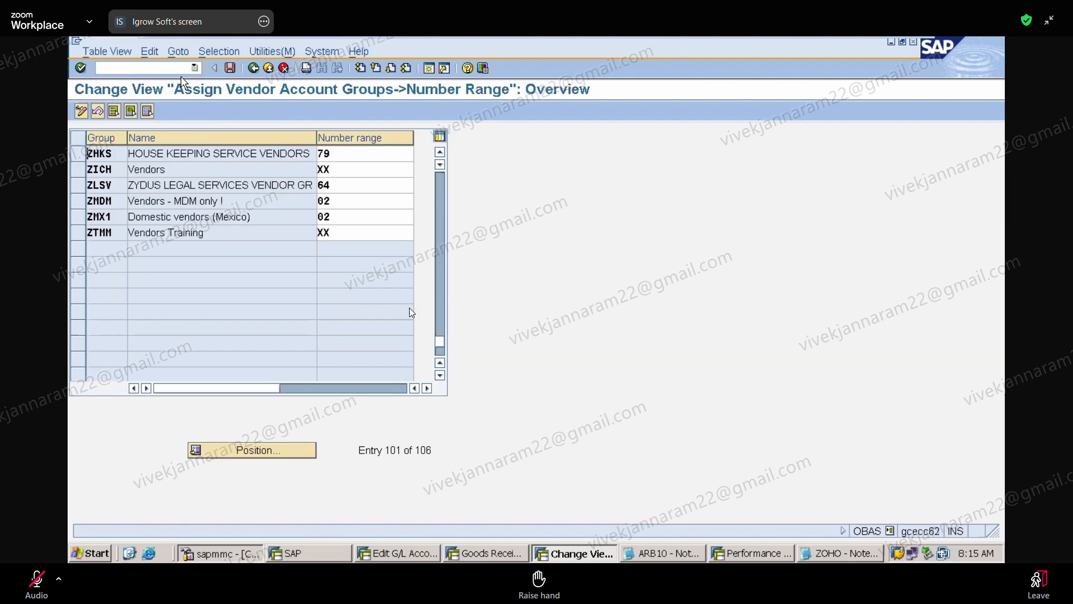
{"action": "left_click", "coordinate": [246, 451]}
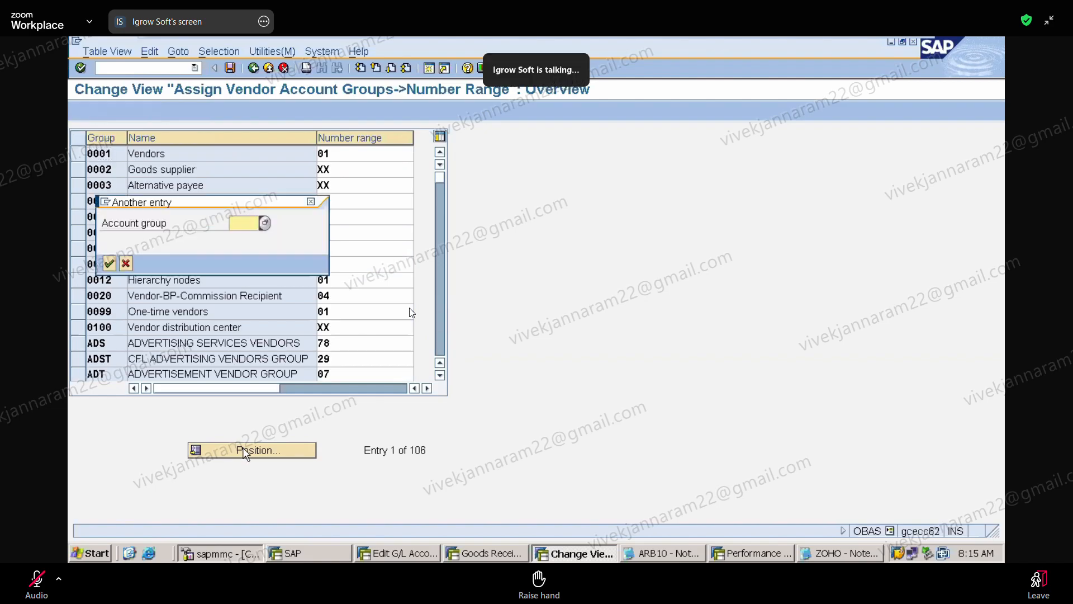
{"action": "type", "text": "ZHKS"}
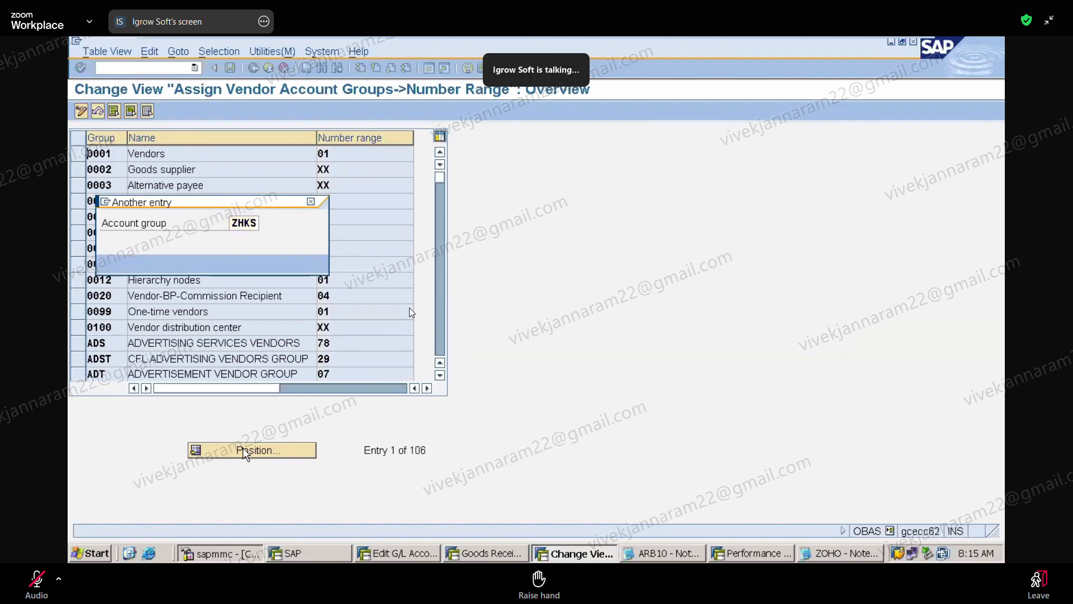
{"action": "key", "text": "Return"}
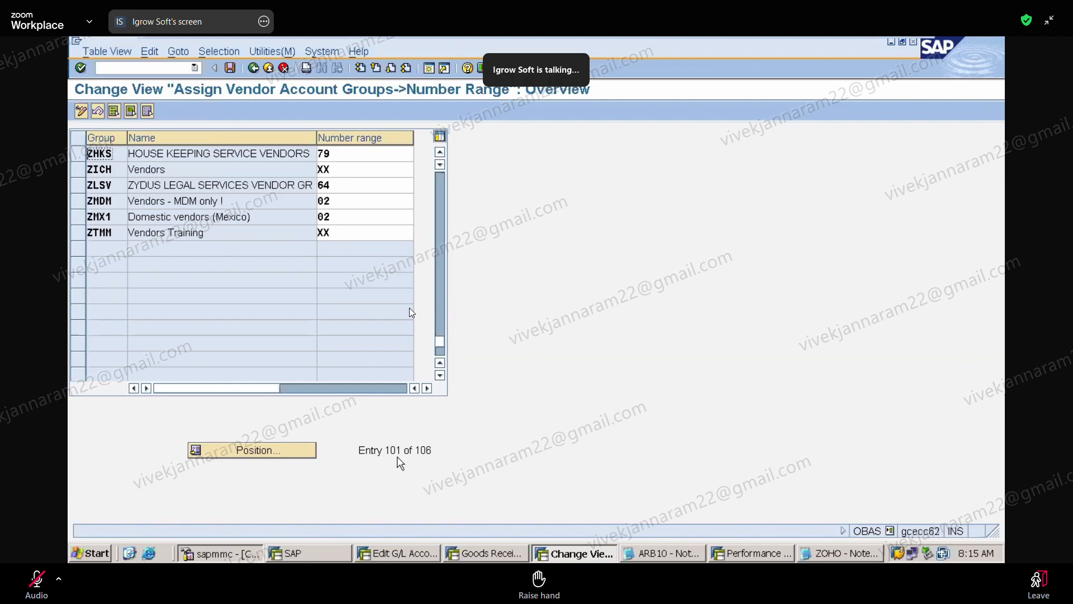
Step: Highlight the total number of account group entries and save the number range assignments again
{"action": "left_click_drag", "start_coordinate": [416, 451], "coordinate": [438, 450]}
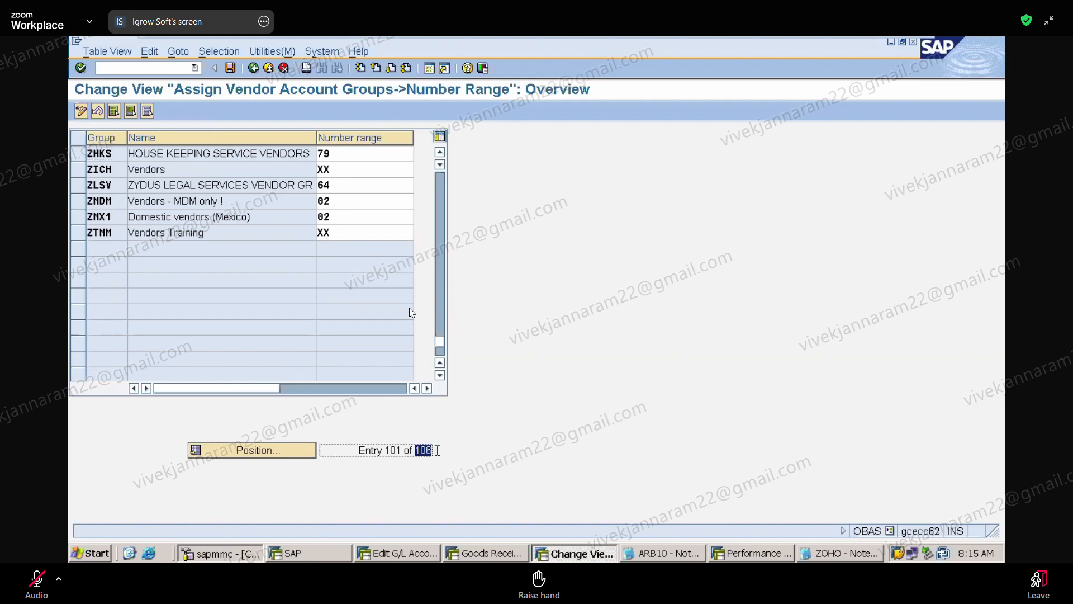
{"action": "left_click", "coordinate": [435, 450]}
{"action": "left_click", "coordinate": [228, 70]}
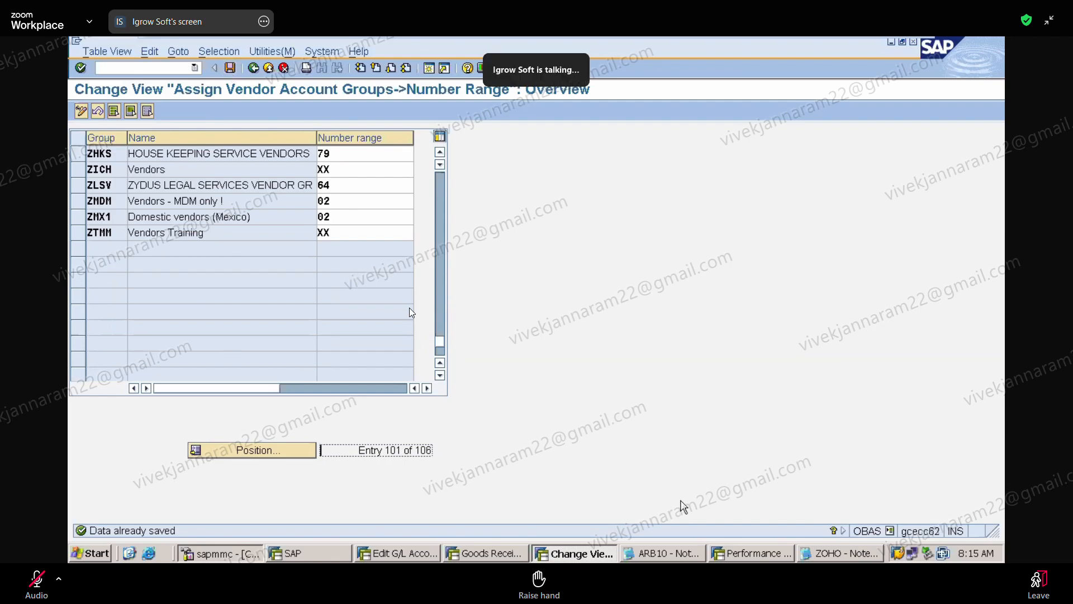
Step: In the ZOHO Notepad file, add the note "4) DEFINE TOLERANCES FOR VENDORS AND CUSTOMERS : OBA3" below note 3
{"action": "left_click", "coordinate": [842, 553]}
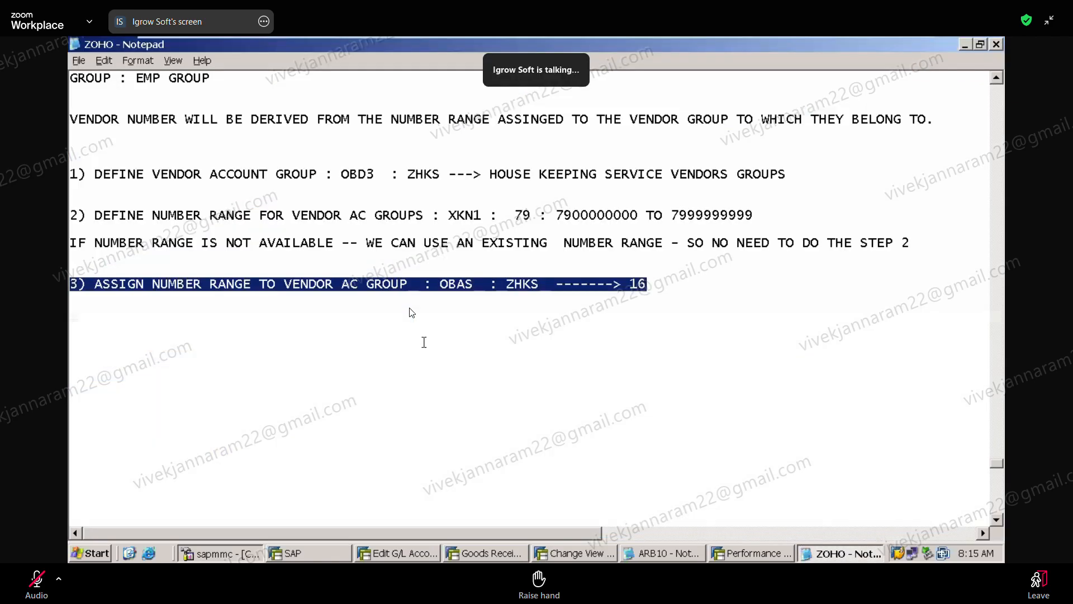
{"action": "left_click", "coordinate": [234, 339]}
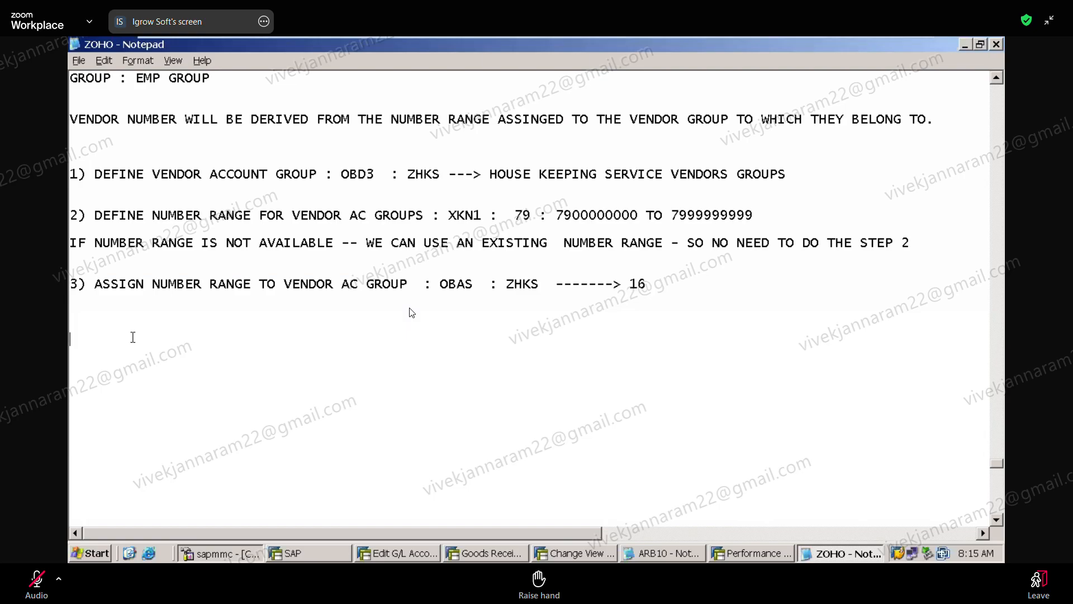
{"action": "type", "text": "4) DEFINE TOLERANCE"}
{"action": "key", "text": "BackSpace"}
{"action": "type", "text": "S FOR VENDORS AND CUSTOMESR"}
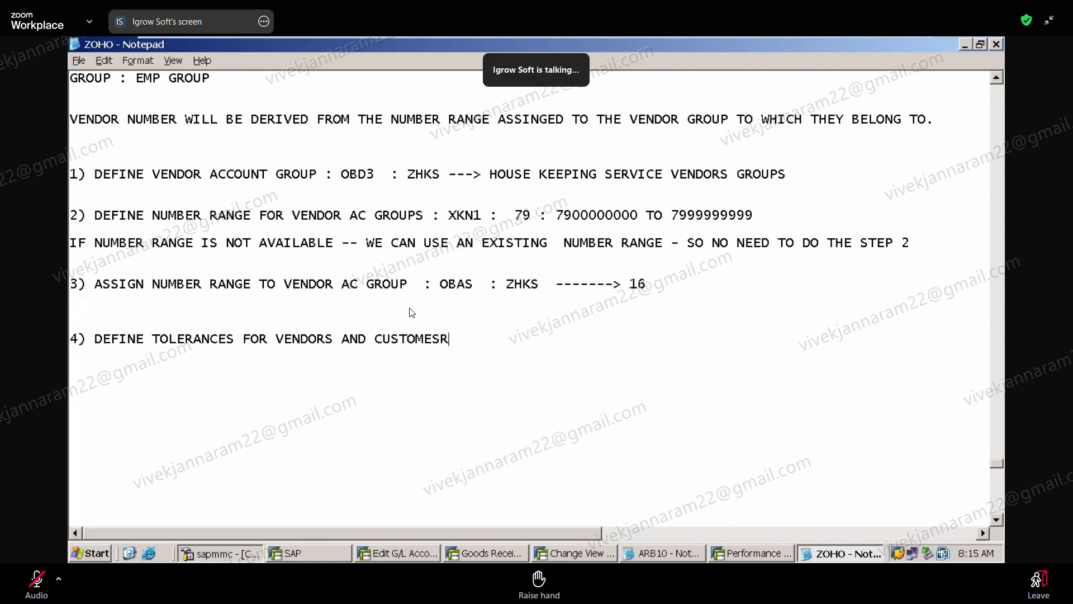
{"action": "key", "text": "BackSpace"}
{"action": "key", "text": "BackSpace"}
{"action": "key", "text": "BackSpace"}
{"action": "type", "text": "RS  : OBA3"}
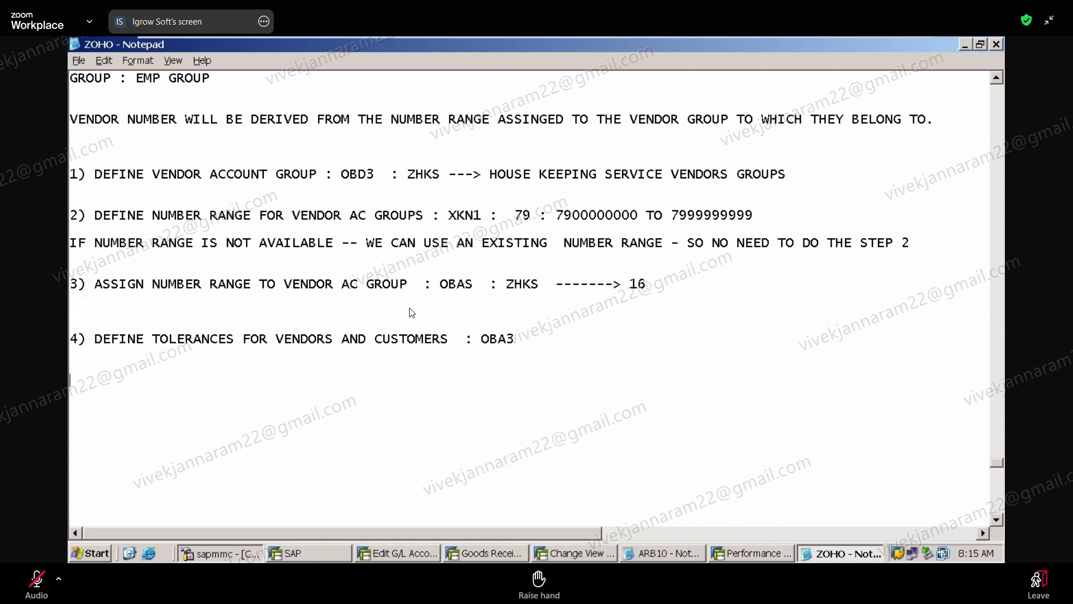
Step: Switch to SAP's Goods Receipt session and open transaction OBA3 for customer/vendor tolerances there
{"action": "mouse_move", "coordinate": [411, 40]}
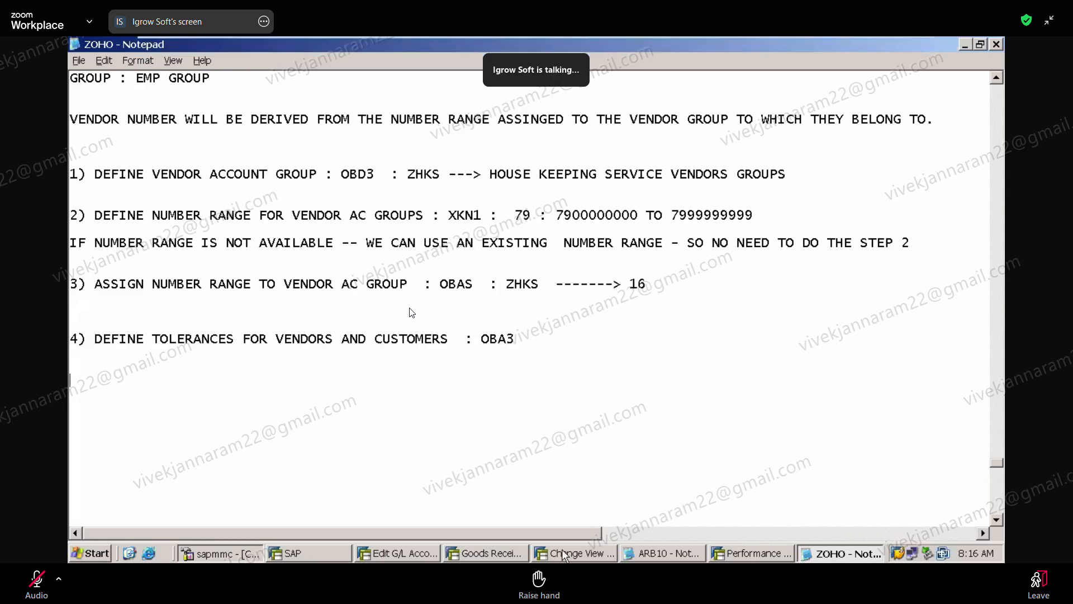
{"action": "left_click", "coordinate": [508, 556]}
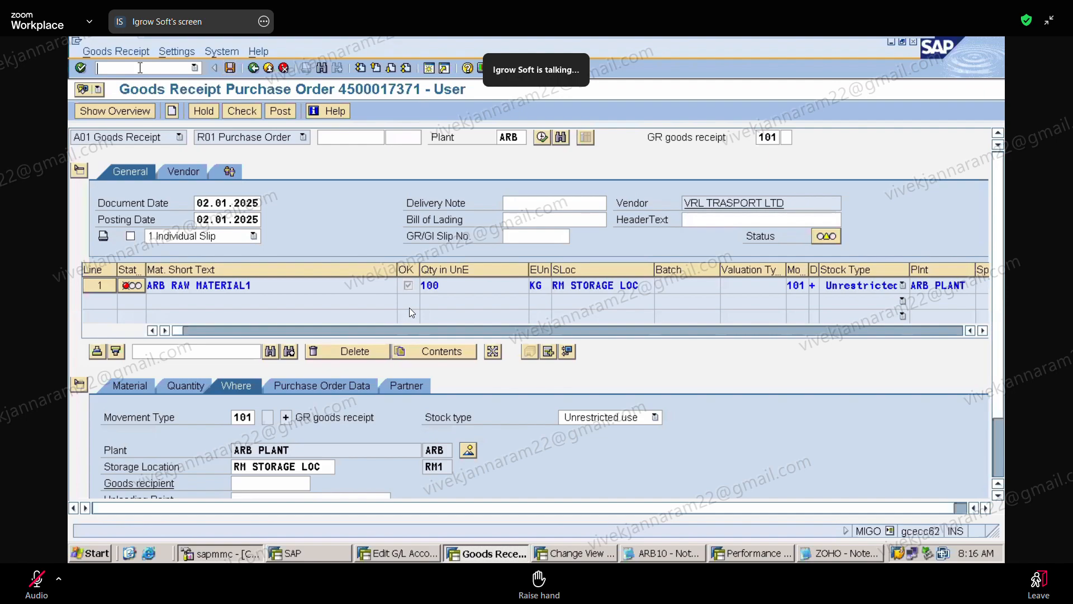
{"action": "type", "text": "/NOB"}
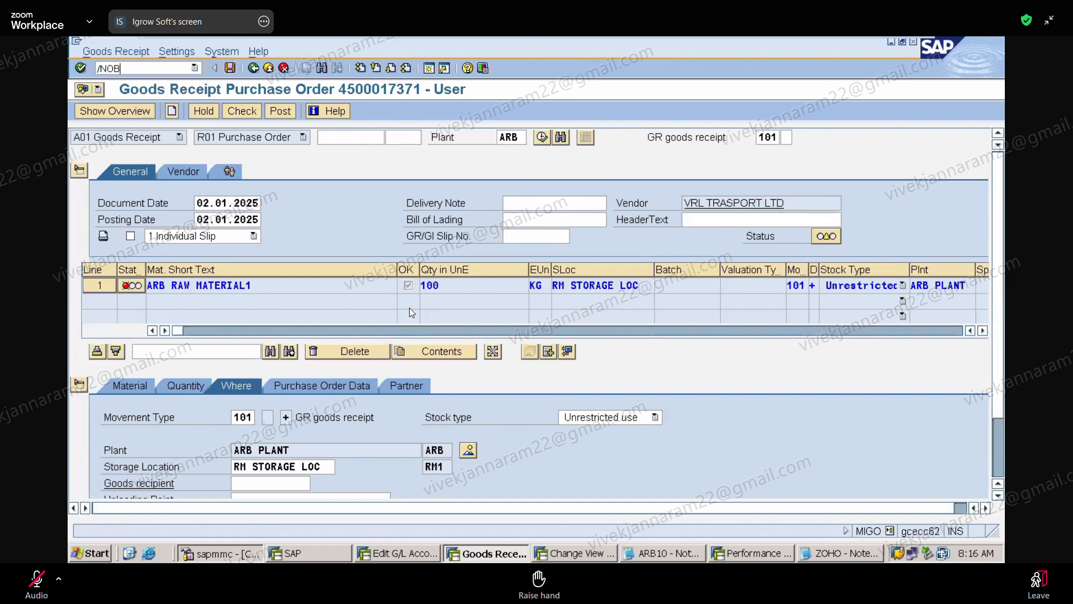
{"action": "type", "text": "A3"}
{"action": "key", "text": "Return"}
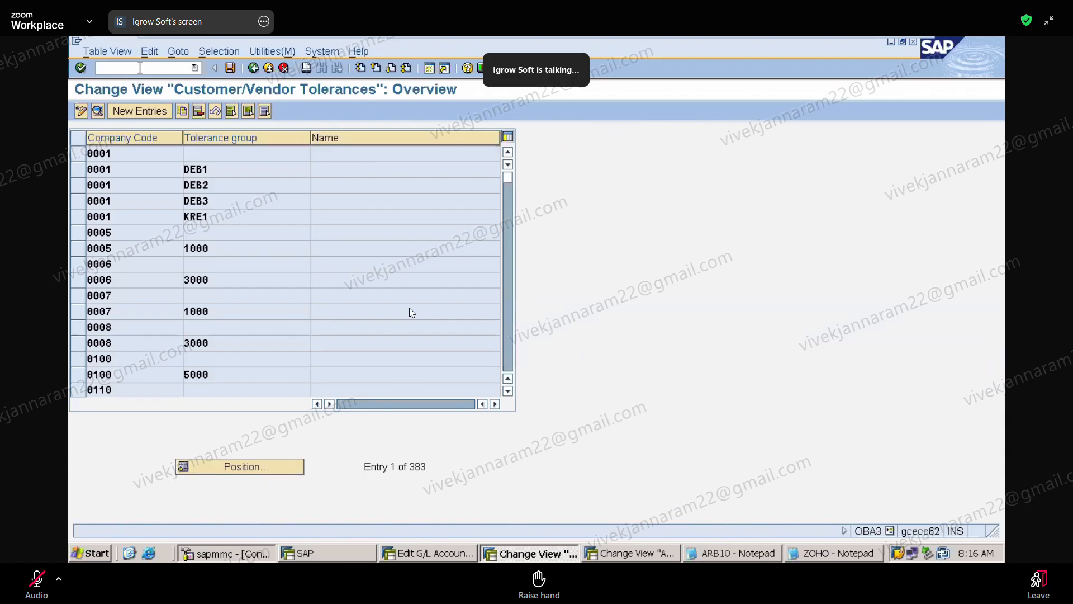
{"action": "left_click", "coordinate": [143, 115]}
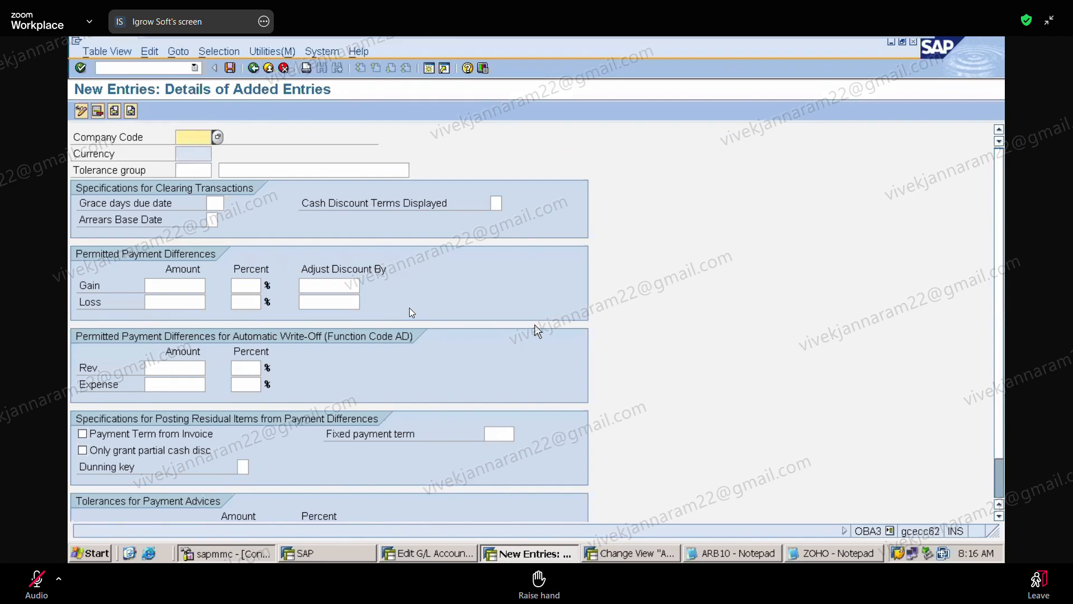
{"action": "left_click", "coordinate": [128, 67]}
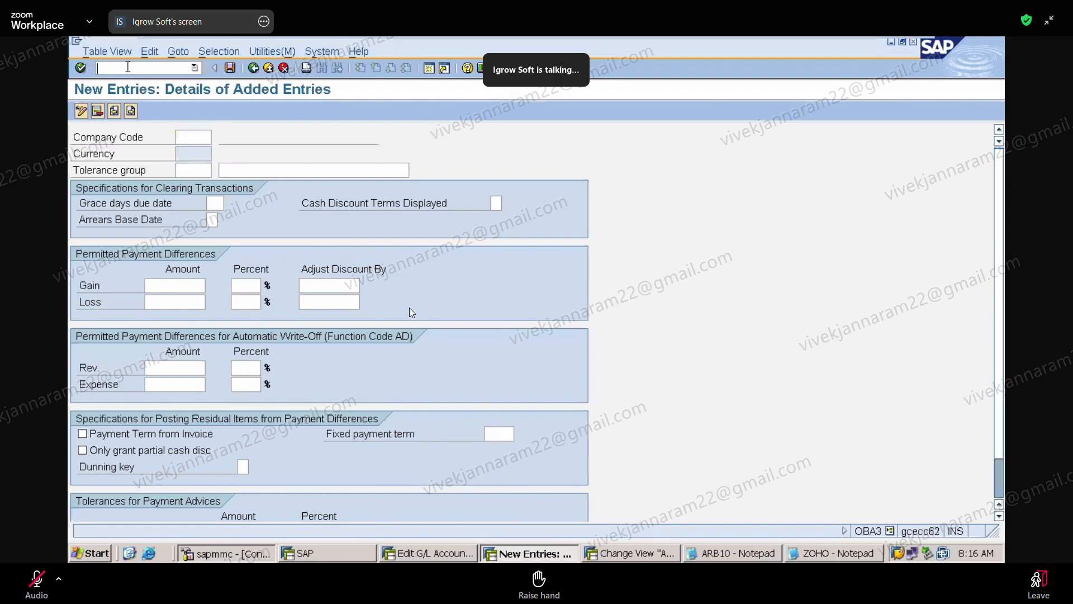
{"action": "type", "text": "/"}
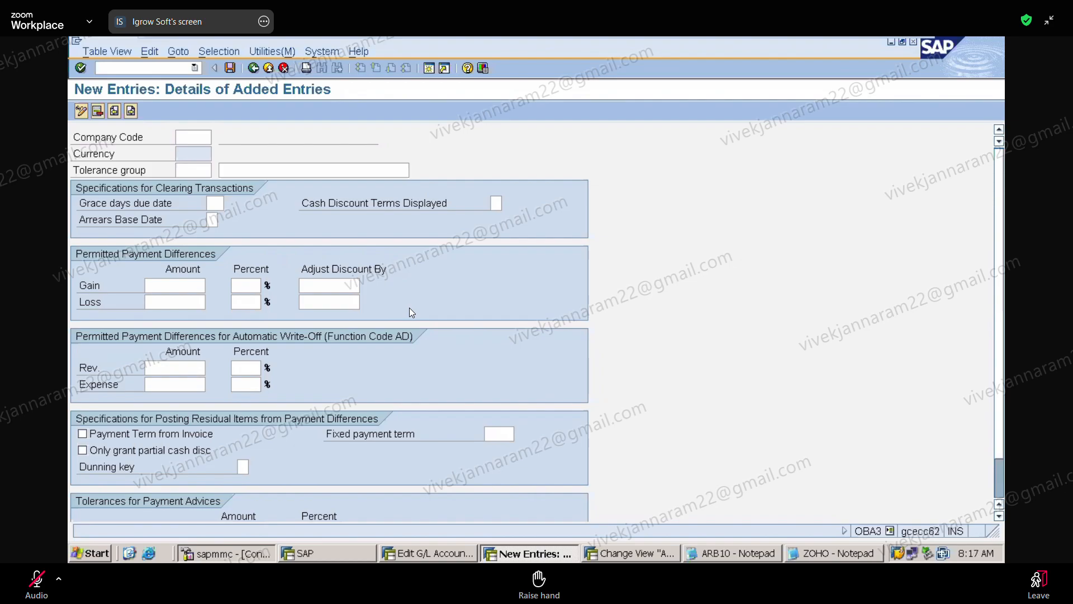
{"action": "type", "text": "NOBA3"}
{"action": "key", "text": "Return"}
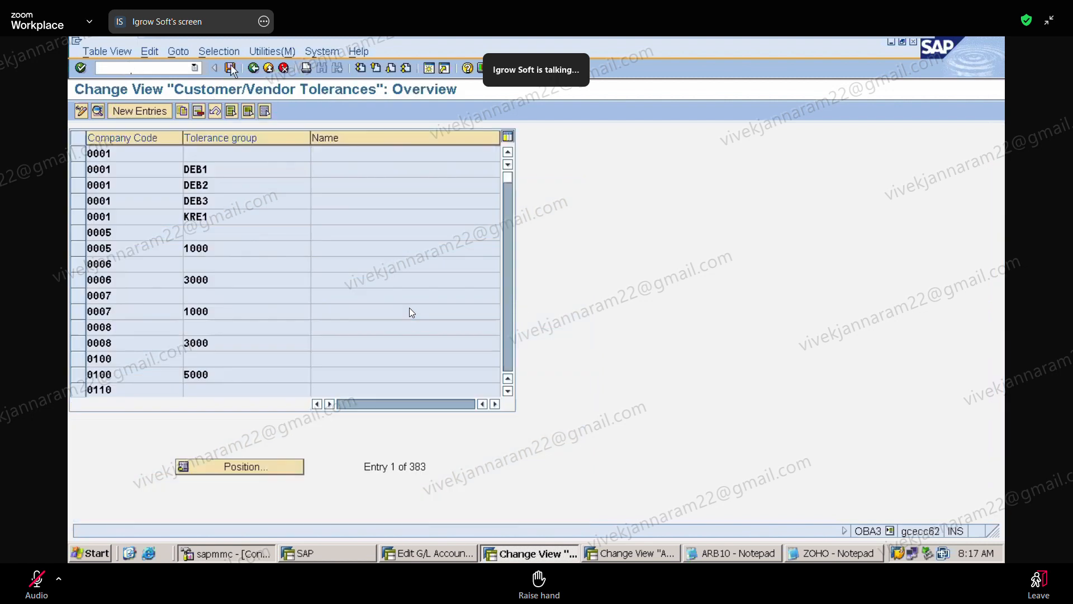
{"action": "left_click", "coordinate": [151, 110]}
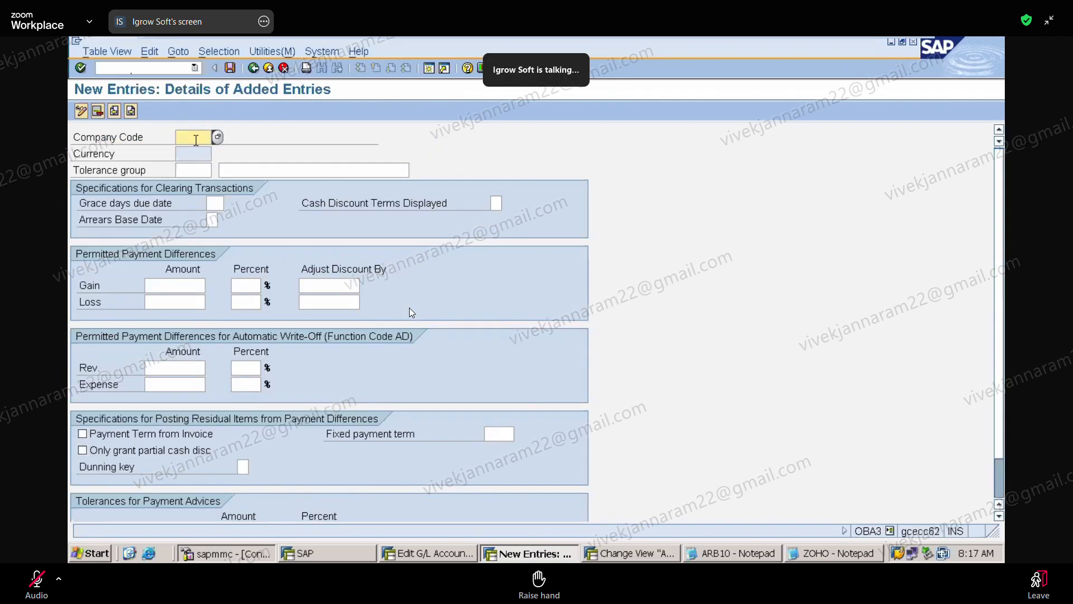
{"action": "type", "text": "ZAP"}
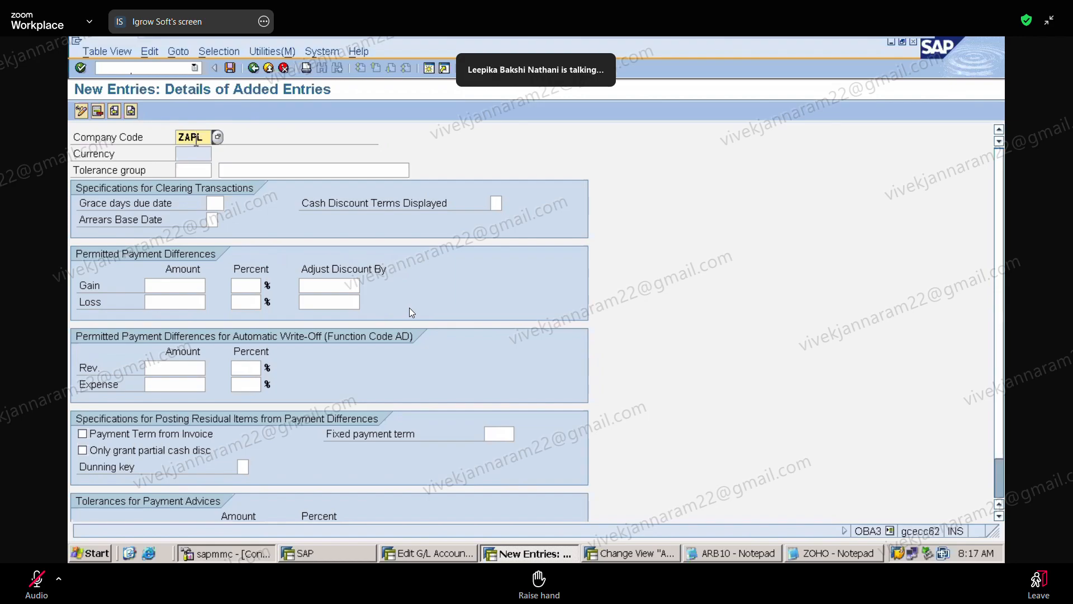
{"action": "type", "text": "L"}
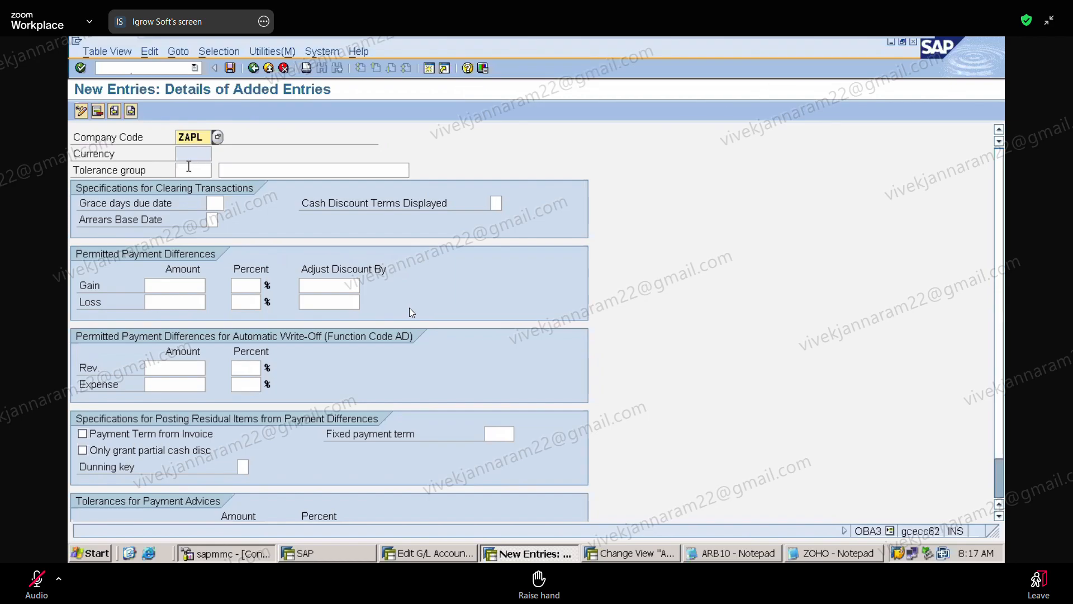
{"action": "key", "text": "Return"}
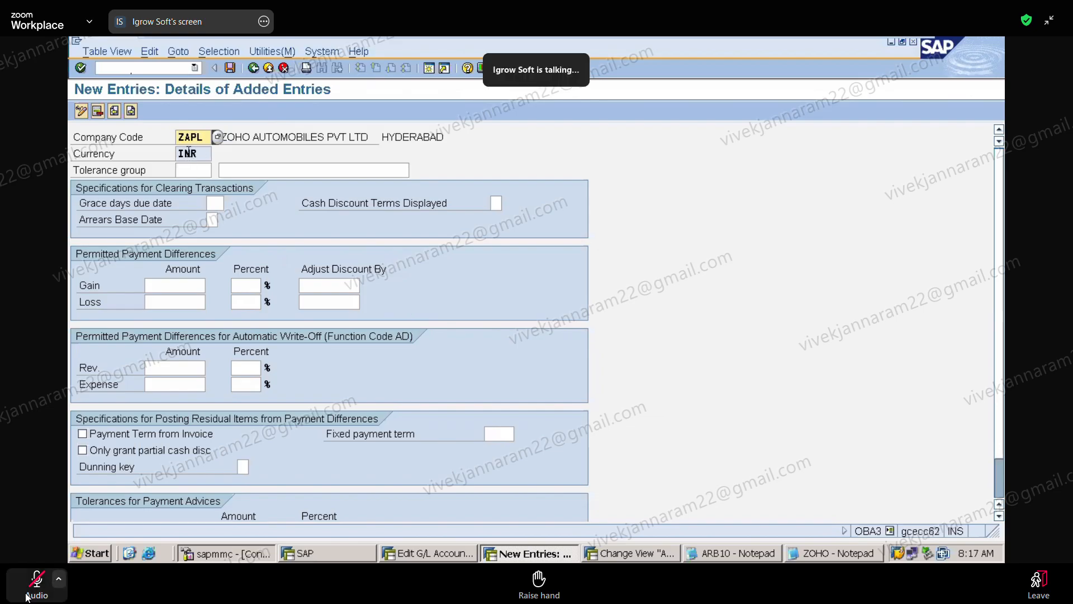
{"action": "left_click", "coordinate": [26, 597]}
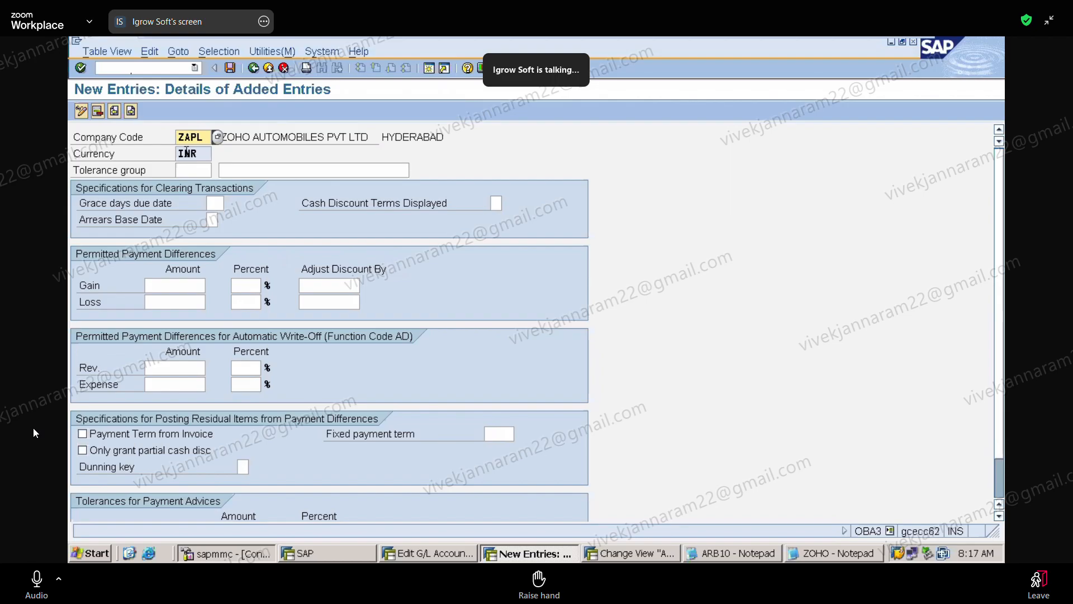
{"action": "left_click", "coordinate": [189, 170]}
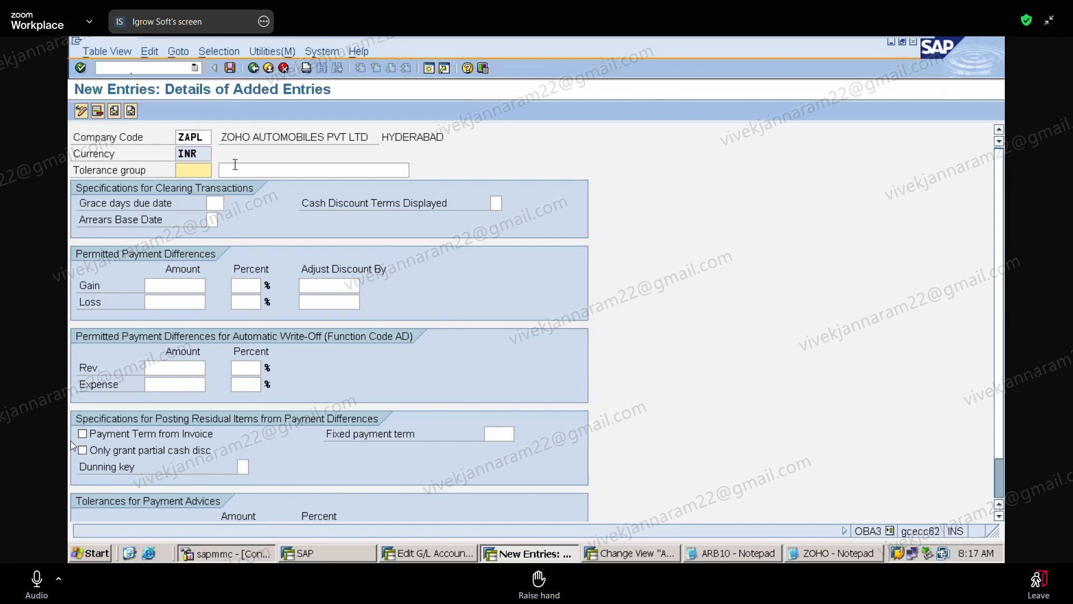
{"action": "left_click", "coordinate": [235, 167]}
{"action": "left_click", "coordinate": [249, 187]}
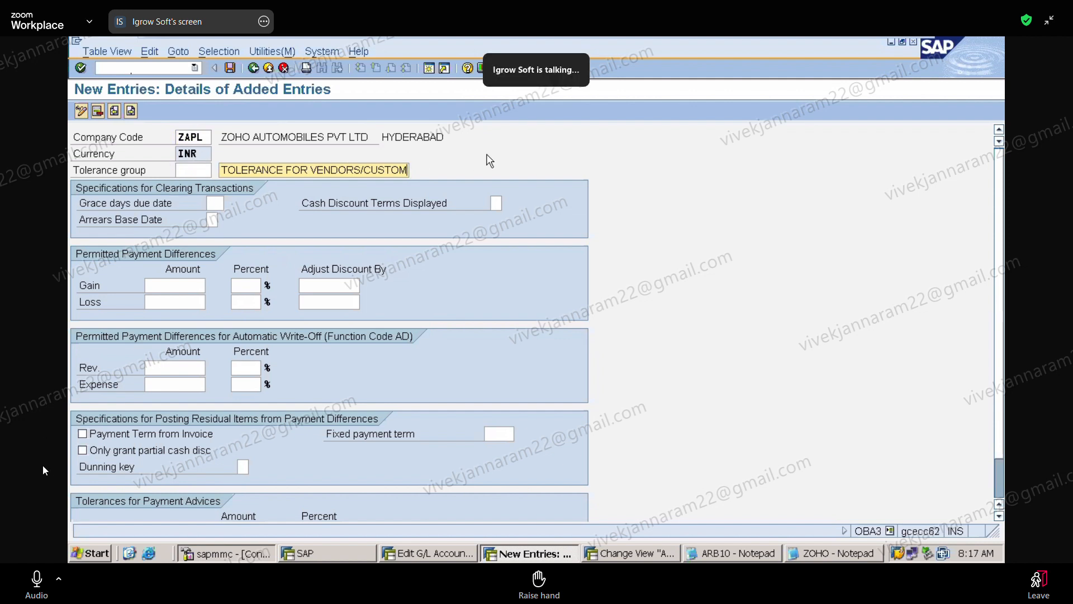
{"action": "left_click", "coordinate": [27, 591]}
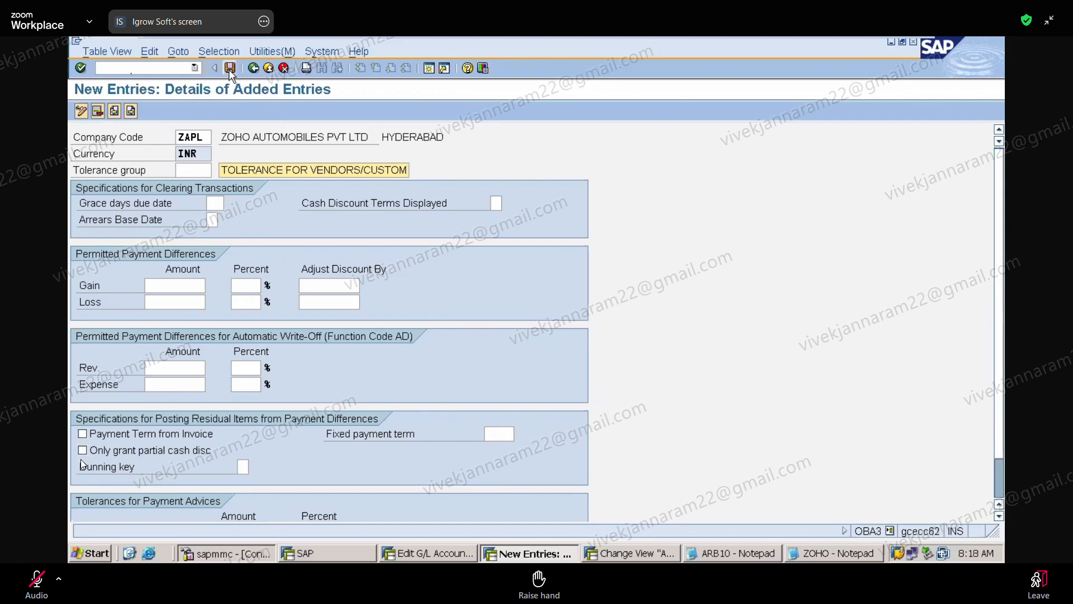
{"action": "left_click", "coordinate": [195, 67]}
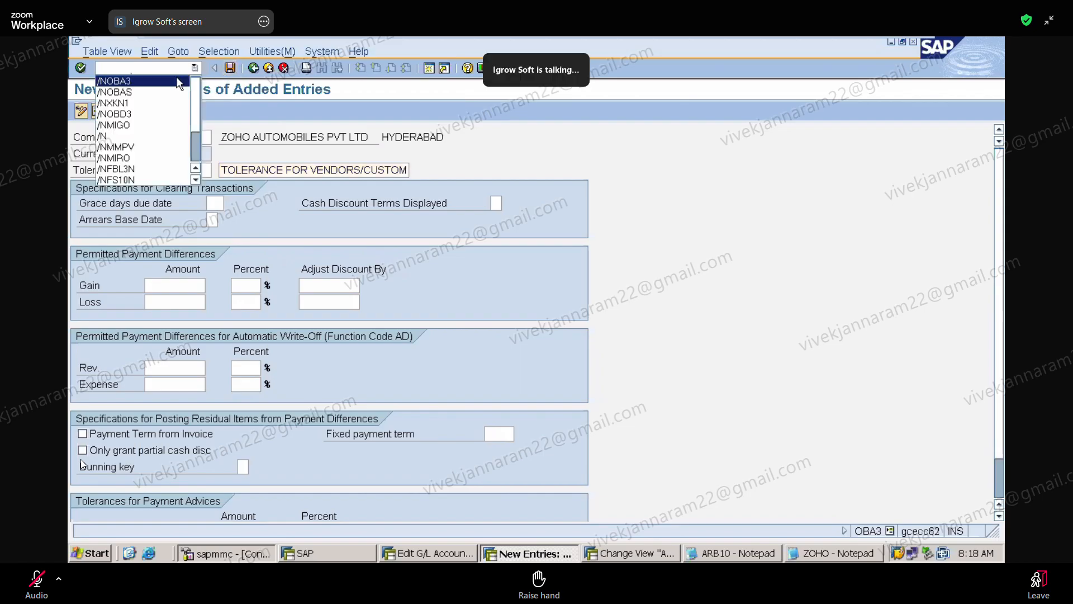
{"action": "left_click", "coordinate": [178, 82]}
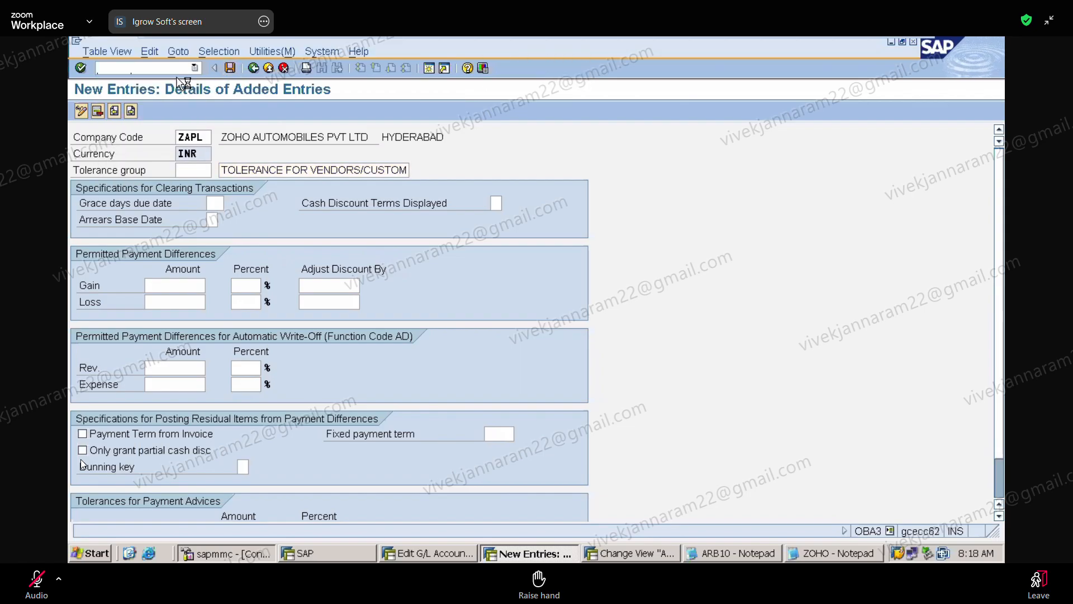
{"action": "key", "text": "Return"}
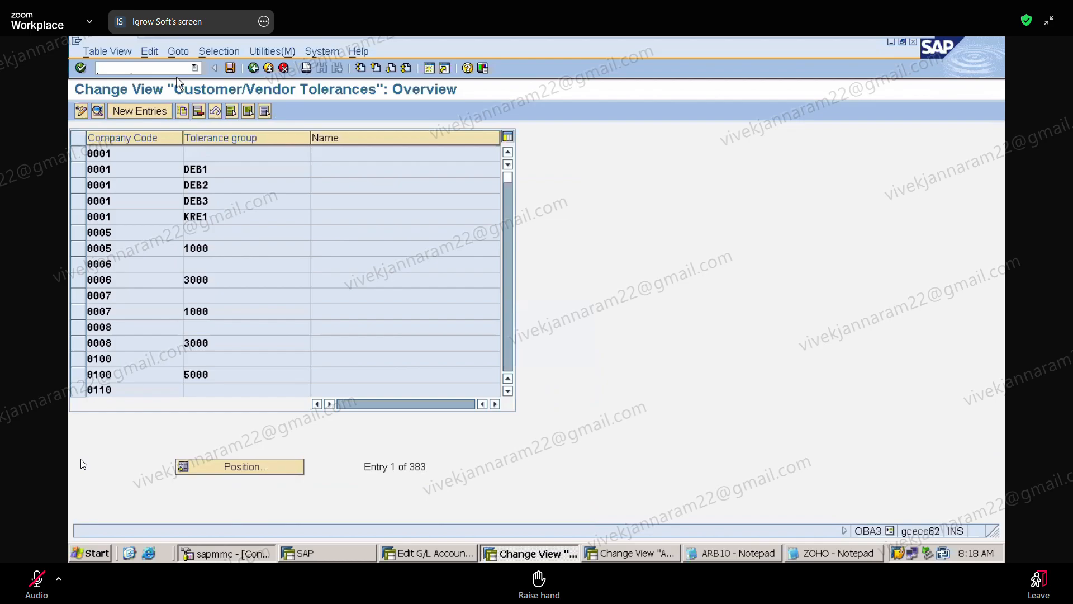
Step: Create a new customer/vendor tolerance entry for company code ZAPL, leaving the group code blank and naming it TOLERANCE FOR VENDORS/CUSTOM
{"action": "left_click", "coordinate": [151, 111]}
{"action": "left_click", "coordinate": [187, 138]}
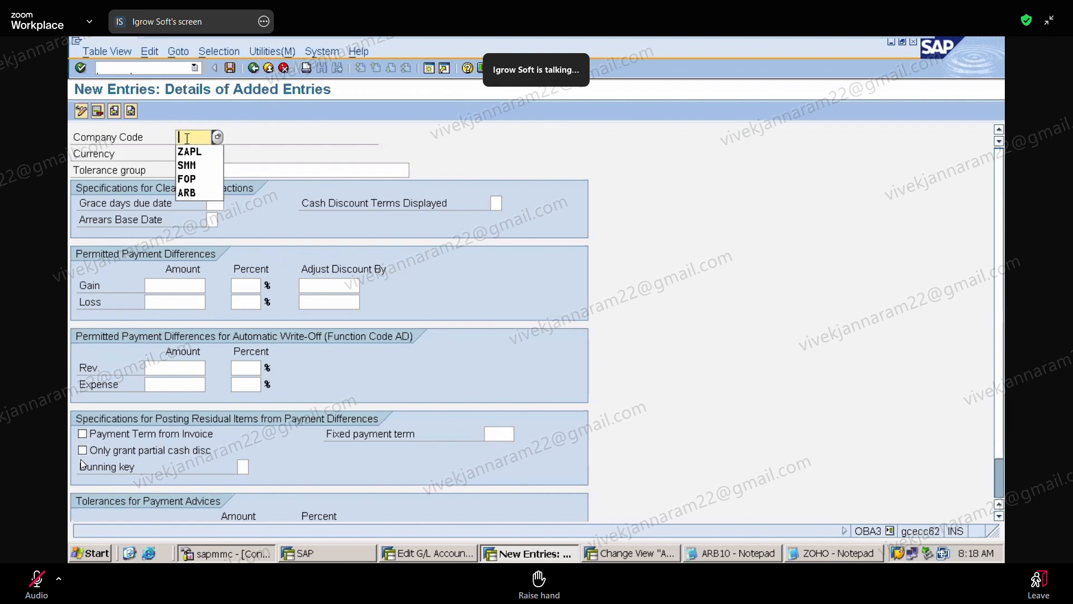
{"action": "left_click", "coordinate": [191, 149]}
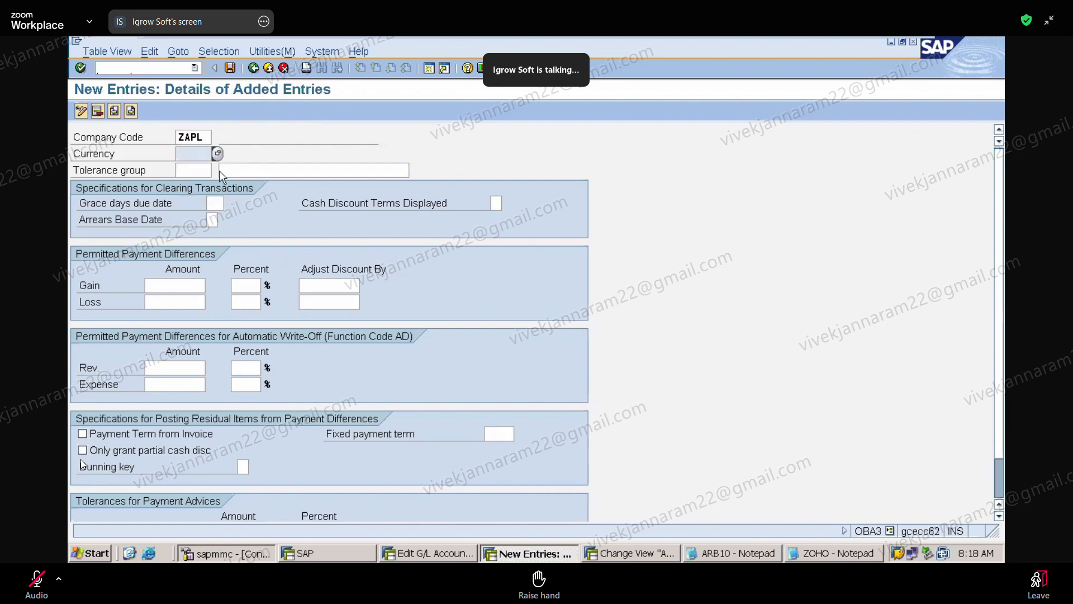
{"action": "left_click", "coordinate": [225, 170]}
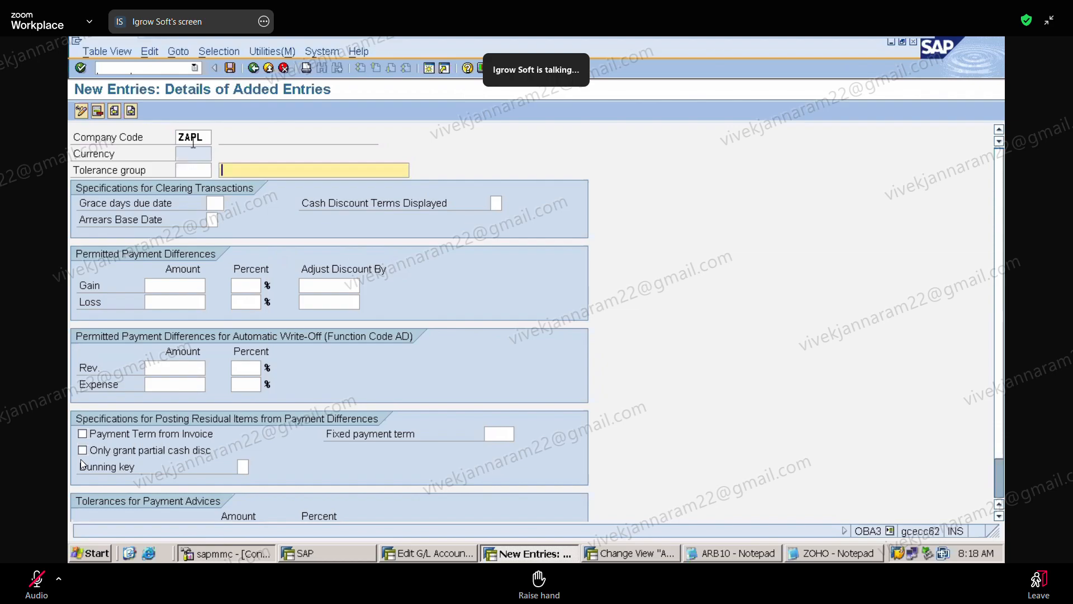
{"action": "key", "text": "Return"}
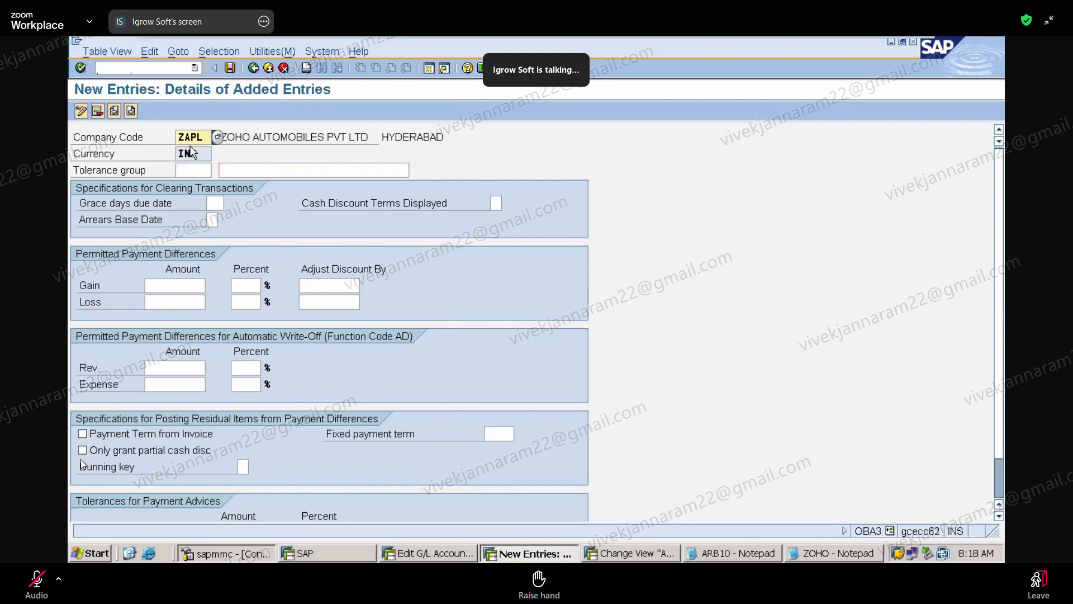
{"action": "left_click", "coordinate": [237, 170]}
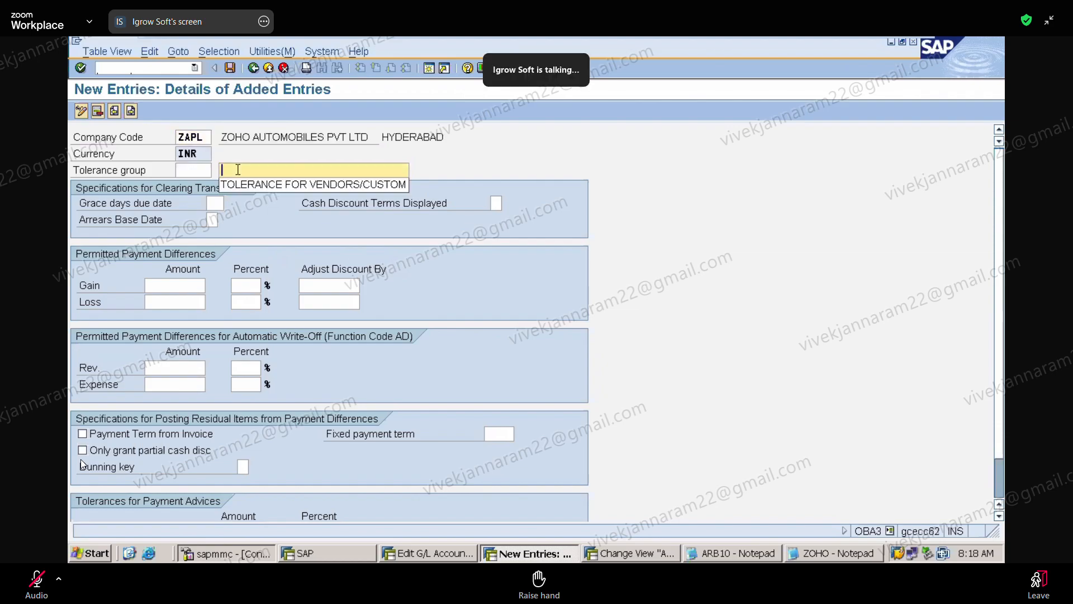
{"action": "left_click", "coordinate": [246, 181]}
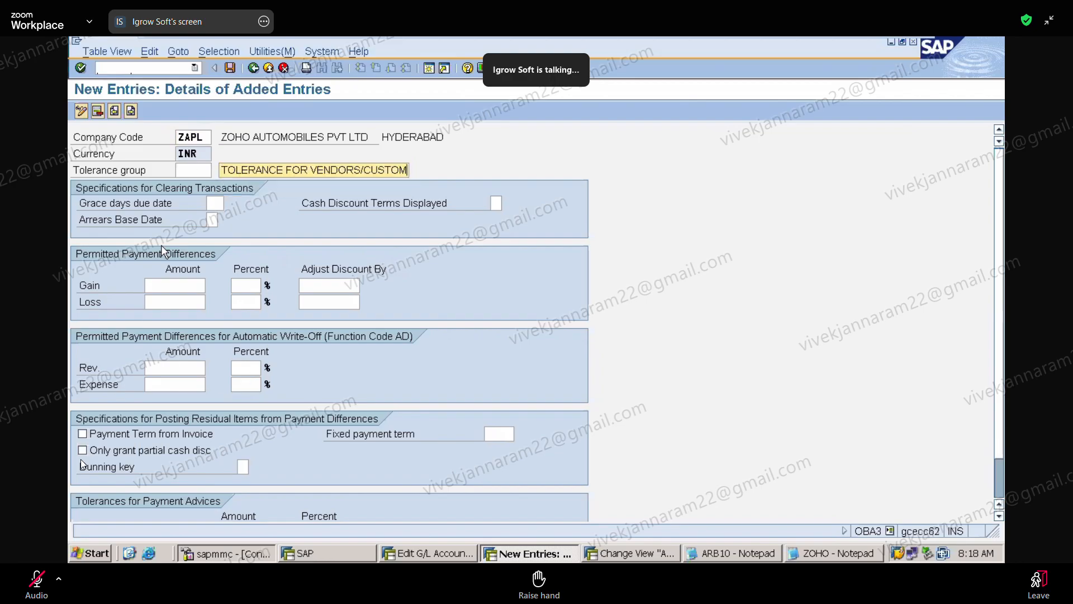
Step: Save the new tolerance entry under customizing request ECCK900430
{"action": "left_click", "coordinate": [230, 68]}
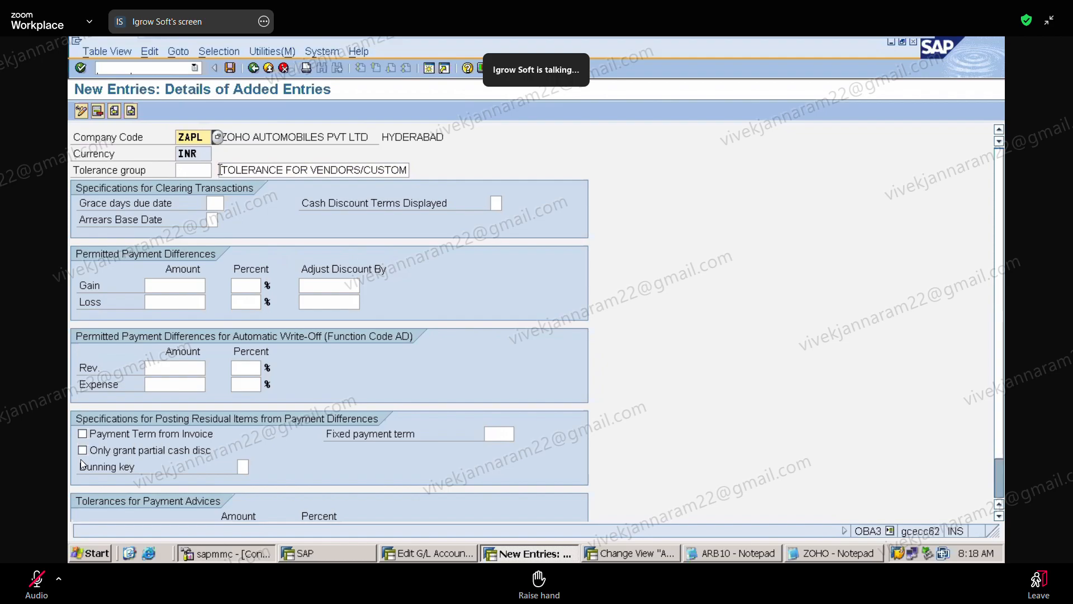
{"action": "left_click", "coordinate": [229, 69]}
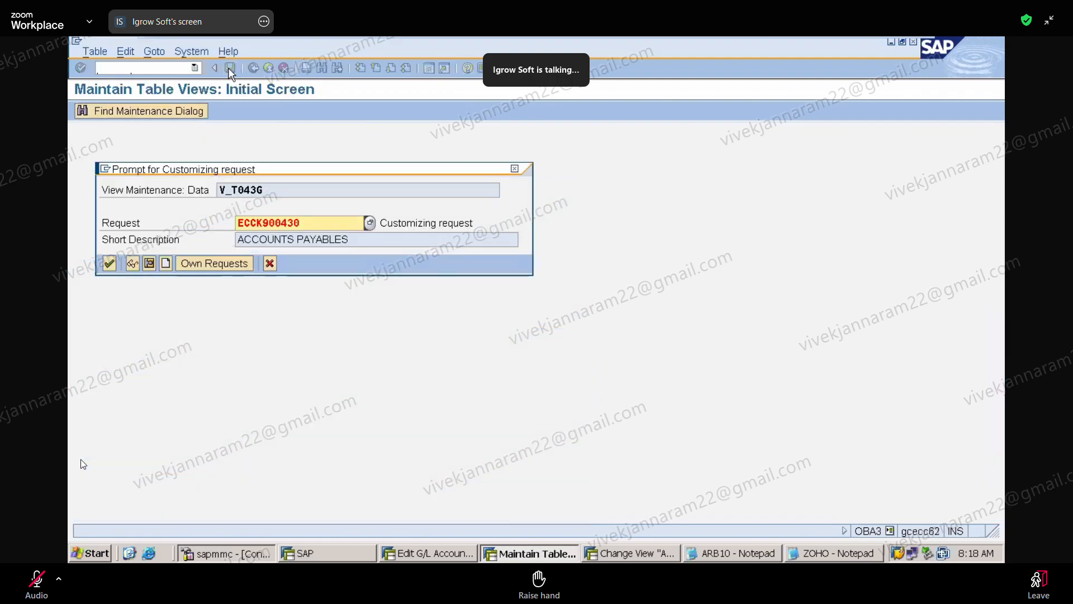
{"action": "left_click", "coordinate": [109, 264]}
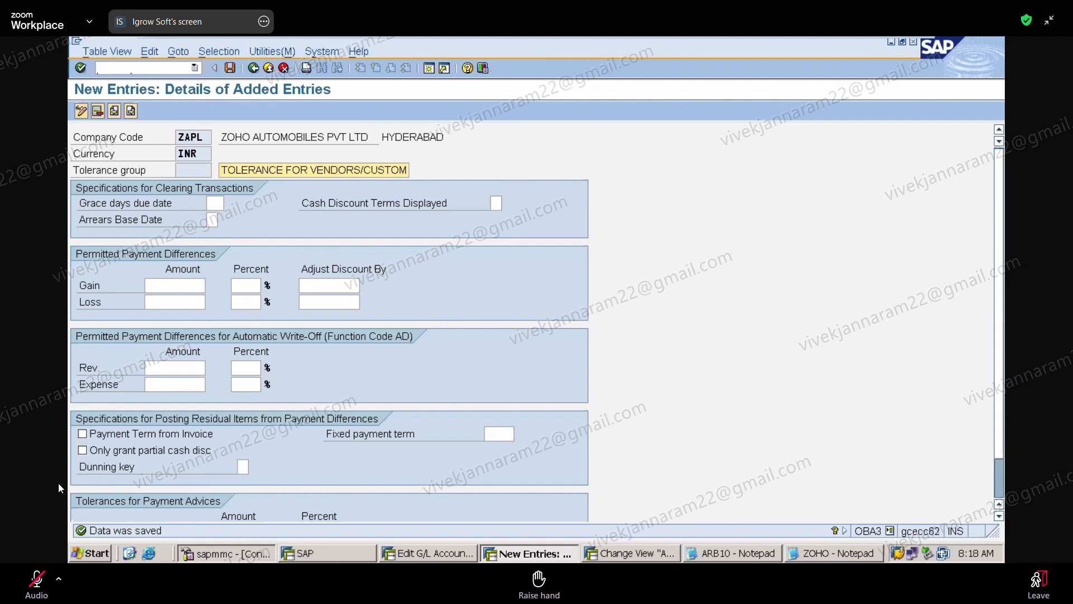
Step: Switch to the ZOHO Notepad file and remove the extra blank line above note 4
{"action": "left_click", "coordinate": [733, 554]}
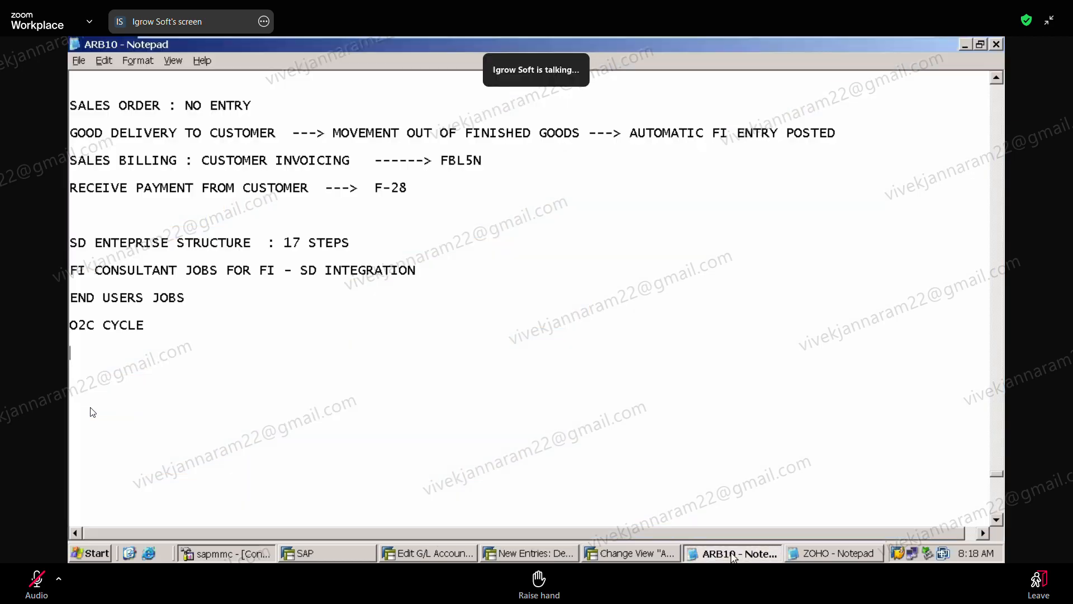
{"action": "left_click", "coordinate": [823, 554]}
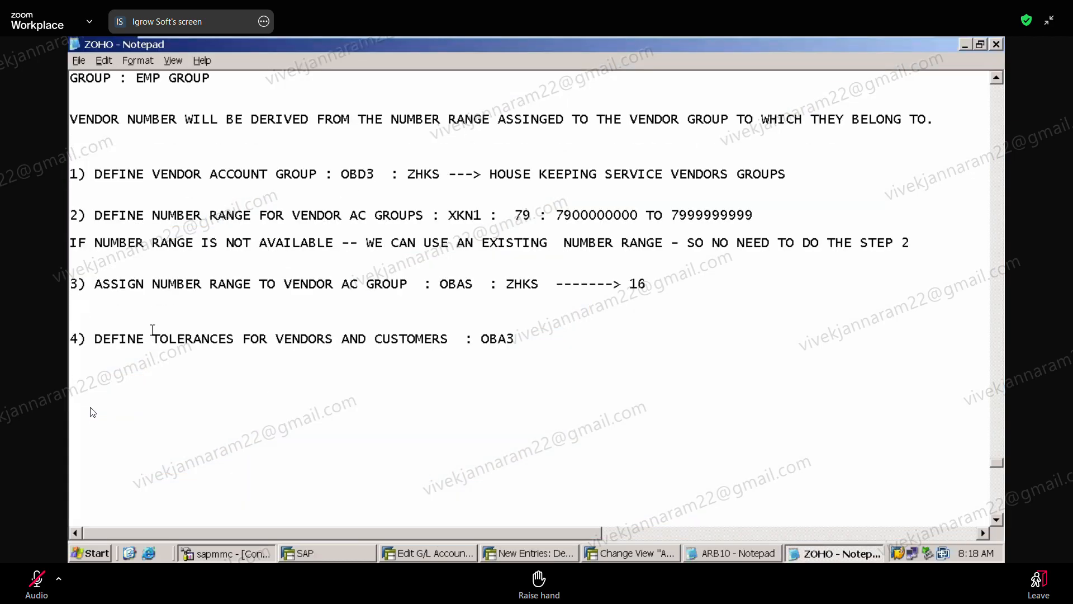
{"action": "left_click", "coordinate": [139, 318]}
{"action": "key", "text": "Delete"}
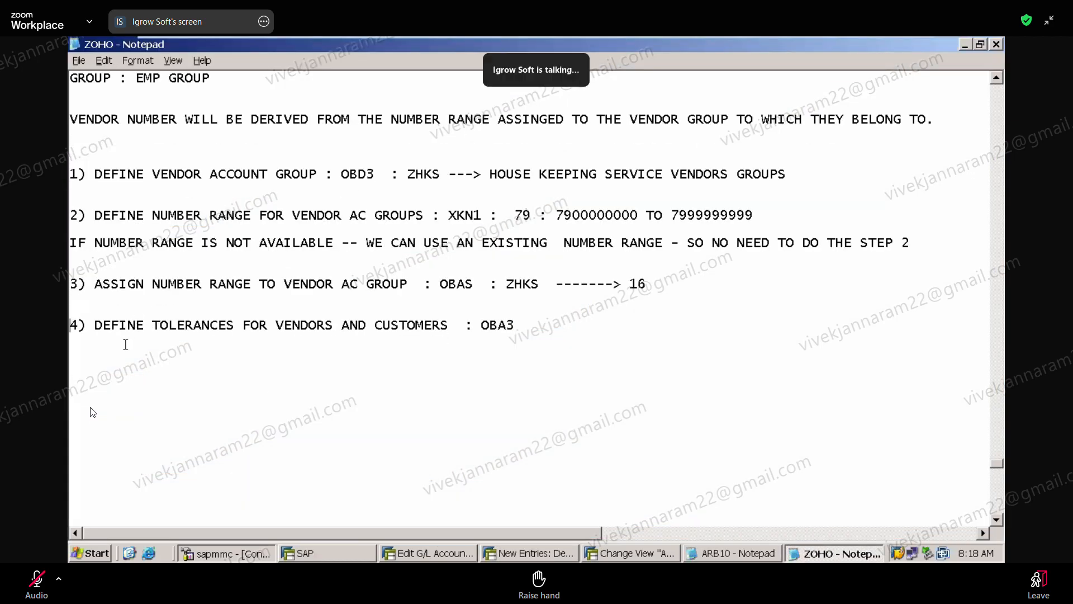
Step: Add the note "5) DEFINE NUMBER RANGES FOR VENDOR DOCUMENT TYPES : OBA7" below note 4 and highlight its transaction code
{"action": "type", "text": "5"}
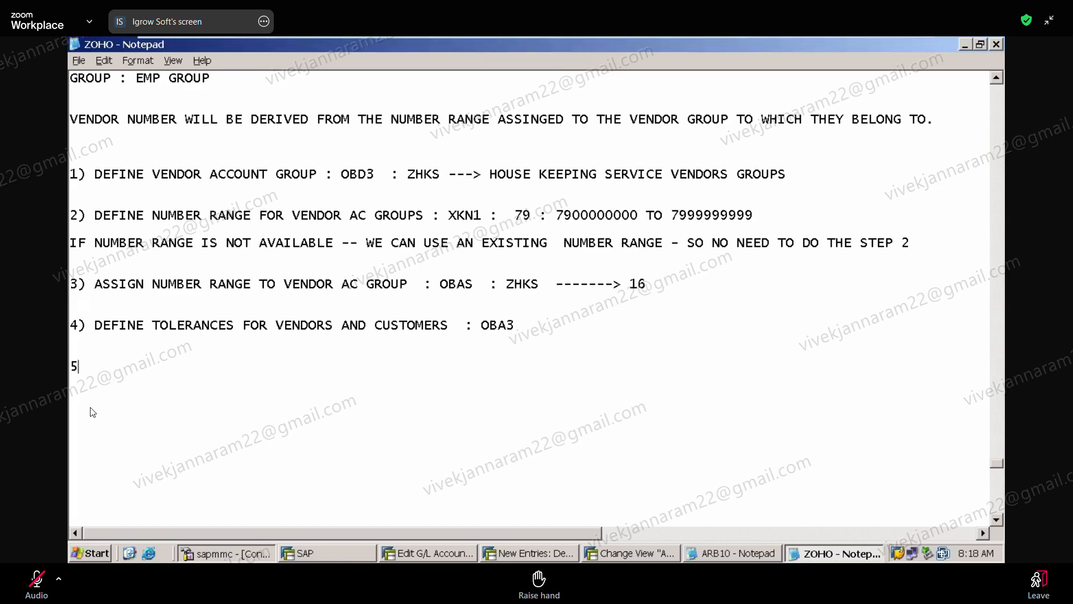
{"action": "type", "text": ") DEFINE"}
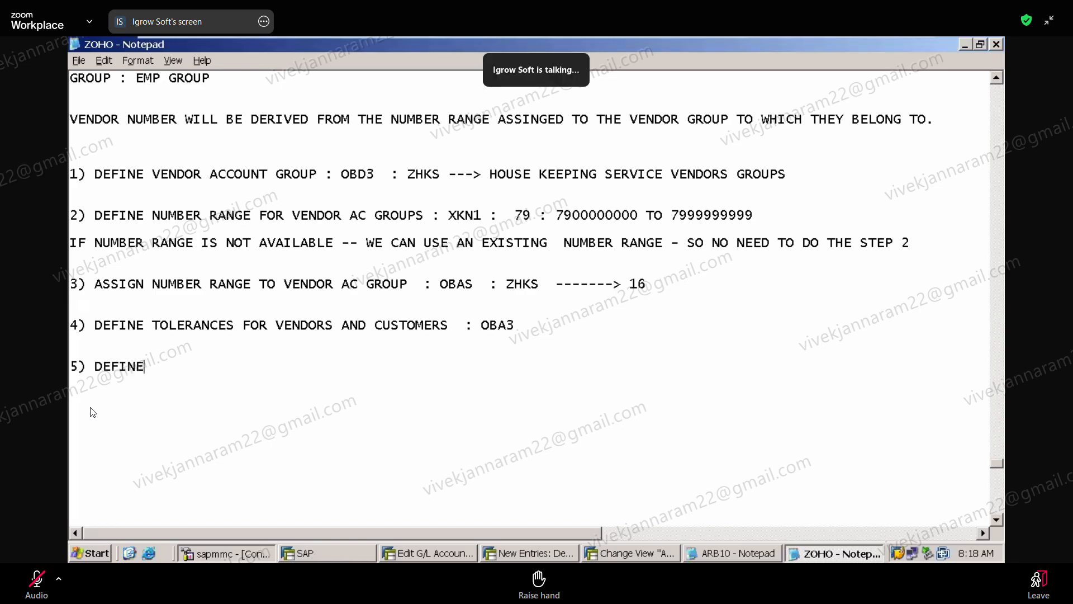
{"action": "type", "text": " NUMBER RANE"}
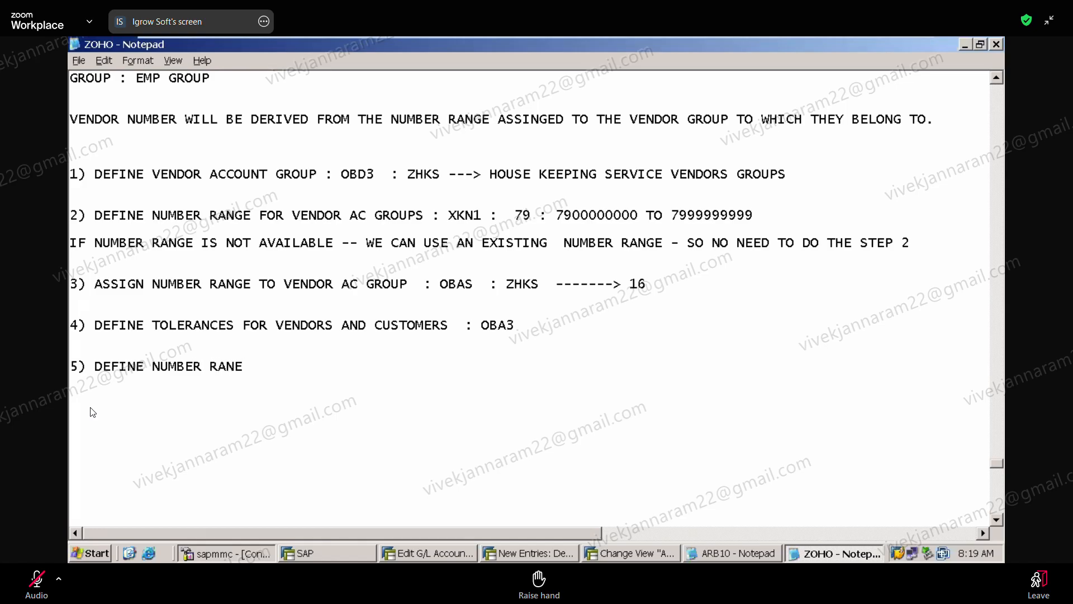
{"action": "key", "text": "BackSpace"}
{"action": "type", "text": "GES "}
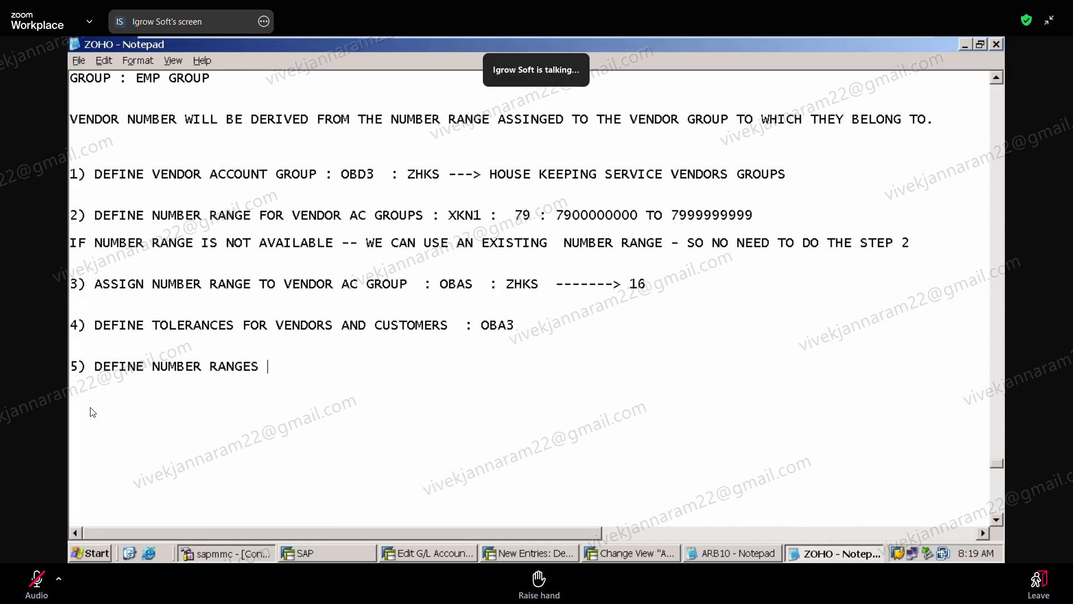
{"action": "type", "text": "FOR VEND"}
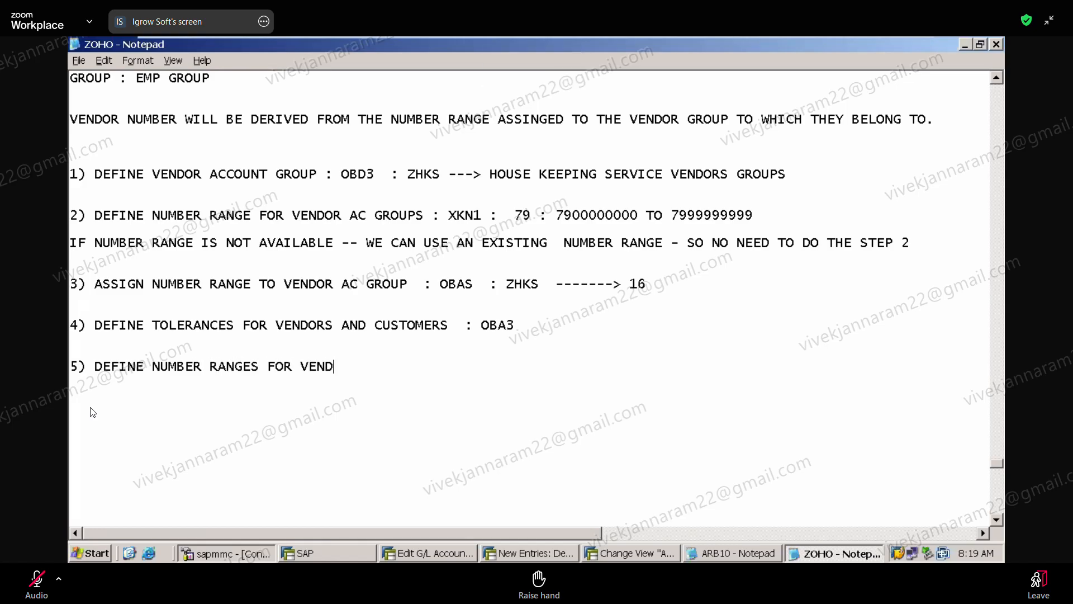
{"action": "type", "text": "OR DOCUMENT "}
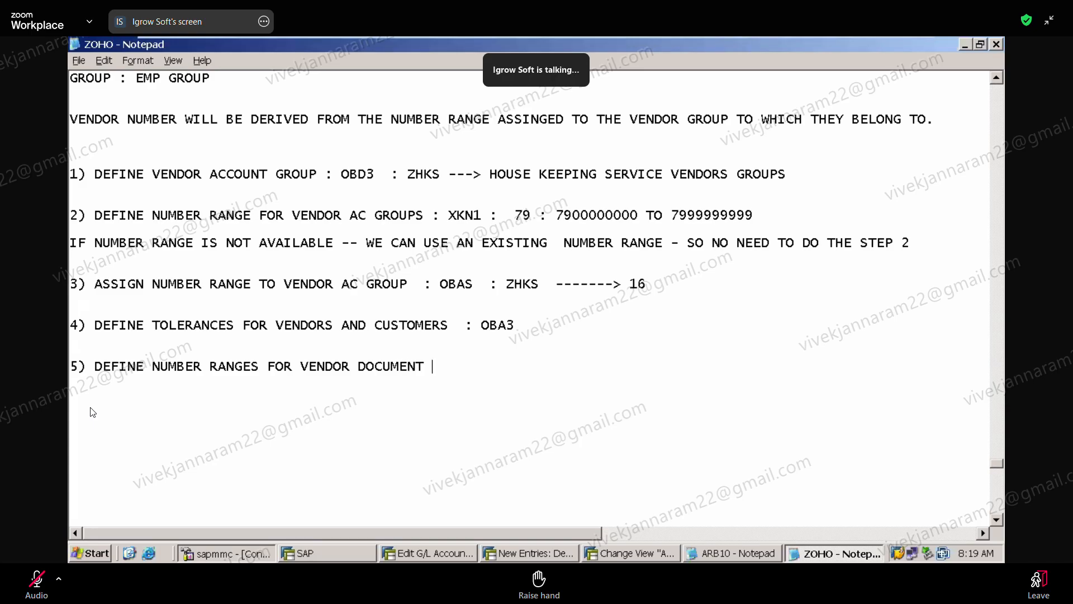
{"action": "type", "text": "TYPES :"}
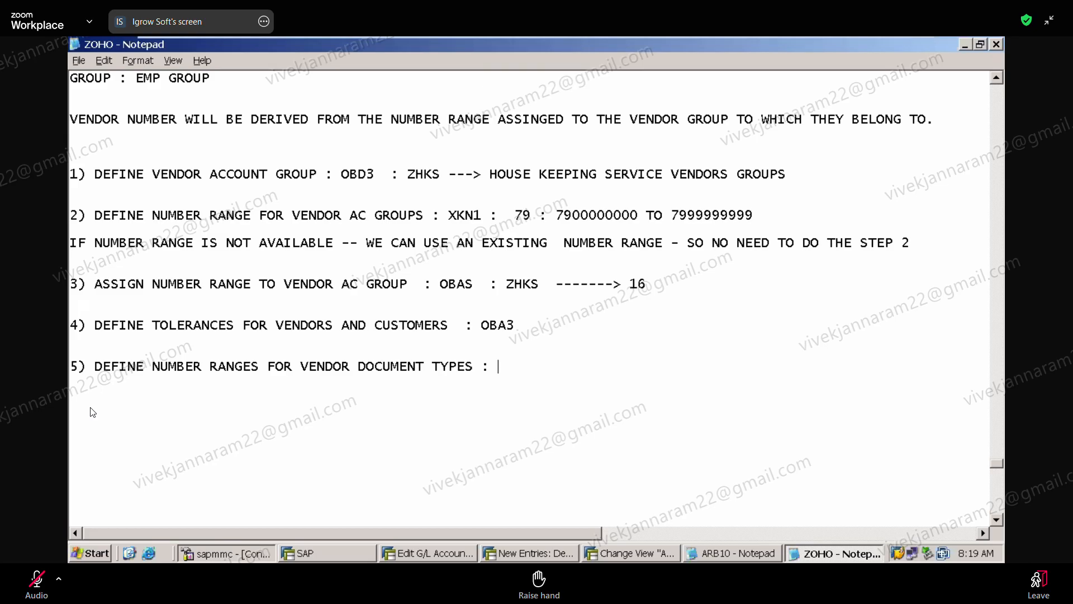
{"action": "type", "text": "OBA7"}
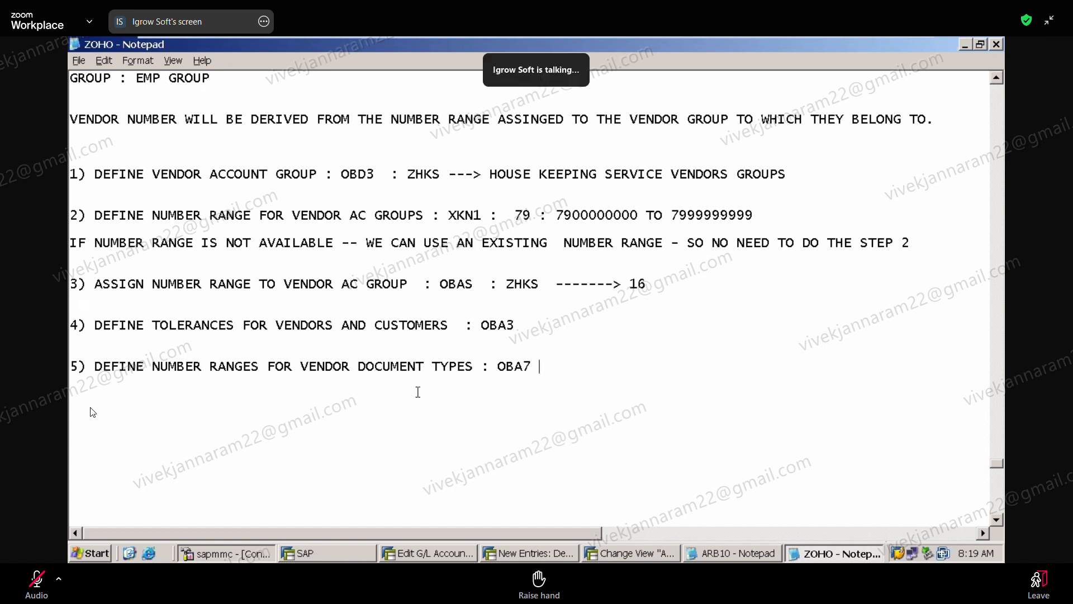
{"action": "left_click_drag", "start_coordinate": [492, 369], "coordinate": [536, 373]}
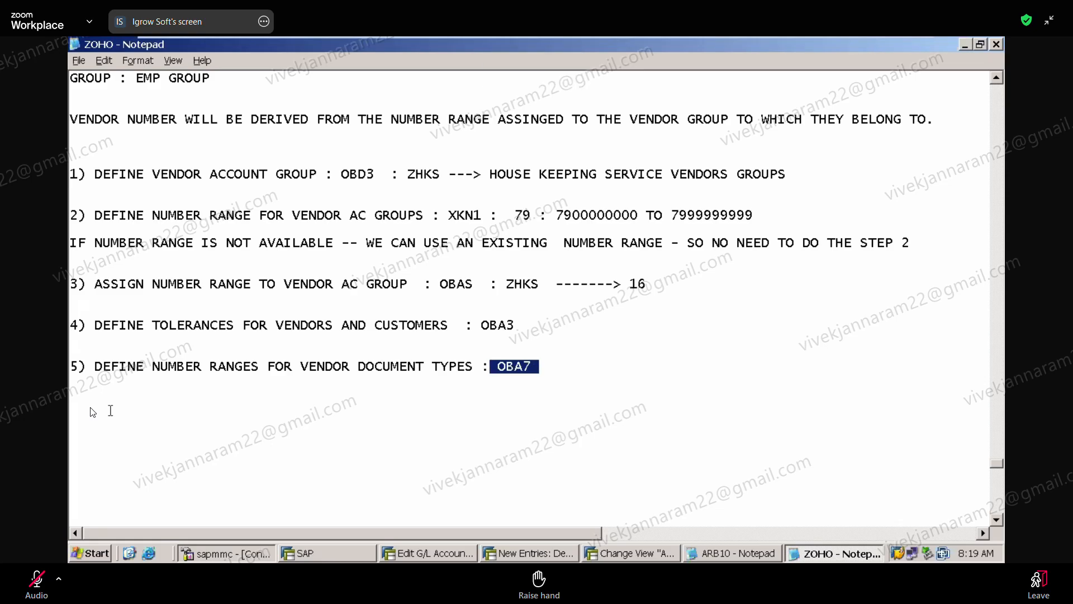
{"action": "left_click", "coordinate": [111, 411]}
{"action": "type", "text": "SA : 01 : 10"}
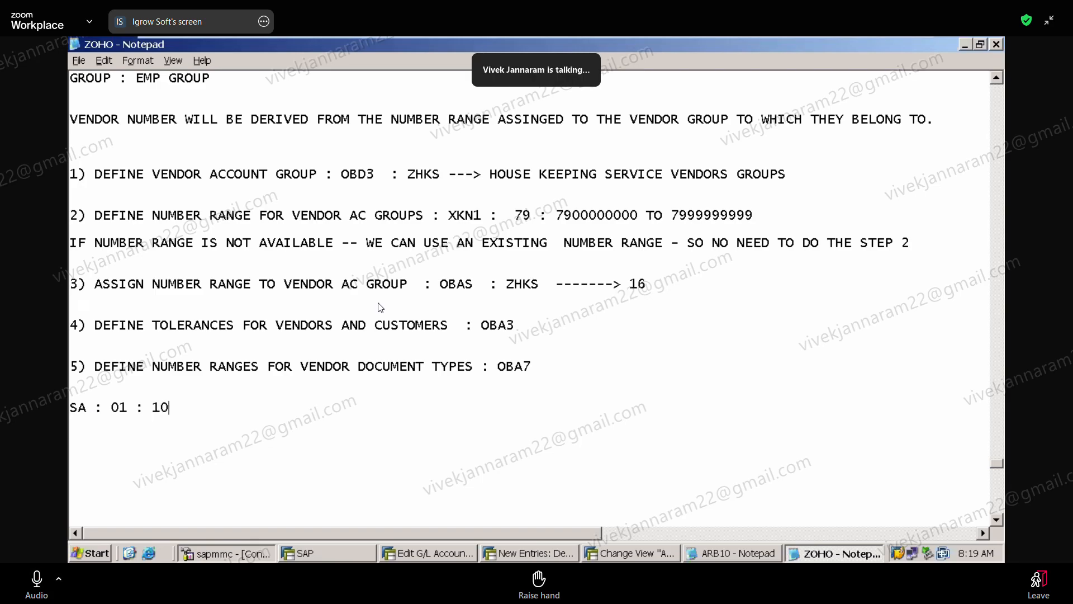
{"action": "type", "text": "00000000 TO 10999999999"}
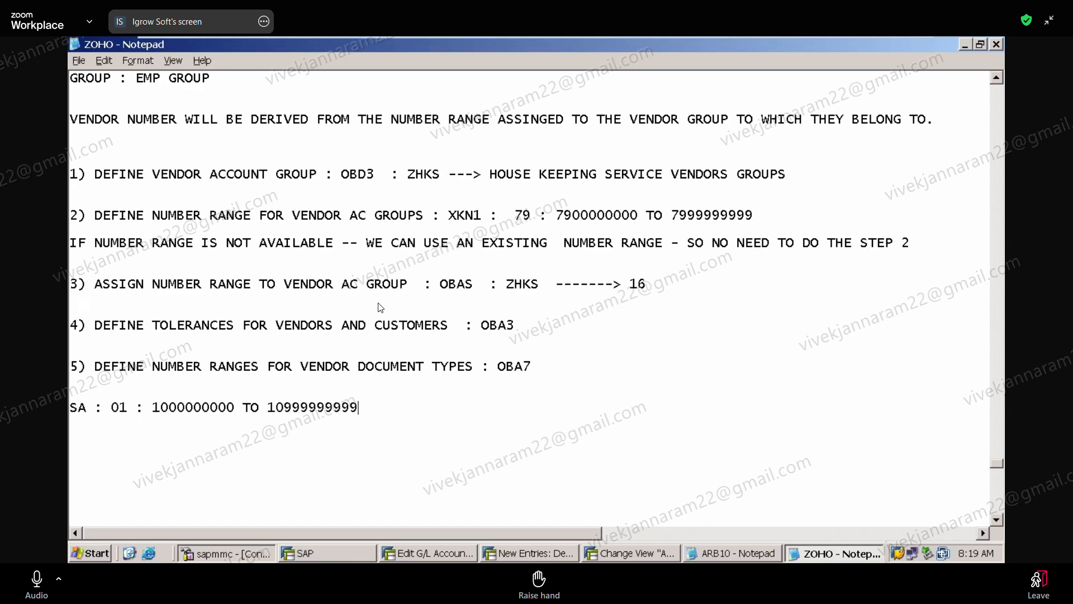
{"action": "key", "text": "BackSpace"}
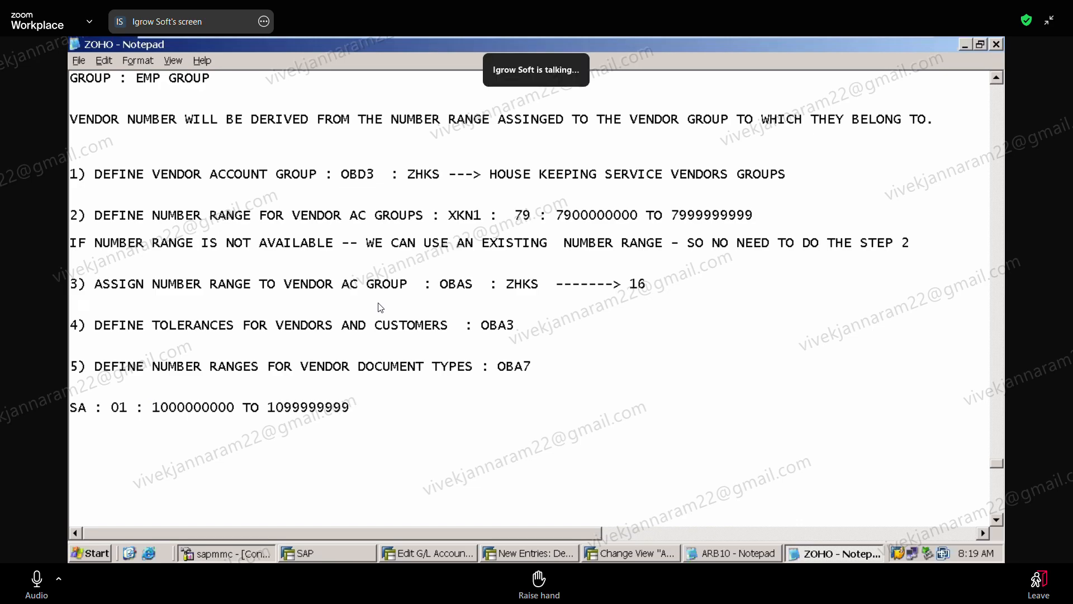
Step: Start a new line with "KR : 19" below the SA example line
{"action": "key", "text": "Return"}
{"action": "type", "text": "KR : 19 : VEND"}
{"action": "key", "text": "BackSpace"}
{"action": "key", "text": "BackSpace"}
{"action": "key", "text": "BackSpace"}
{"action": "key", "text": "BackSpace"}
{"action": "key", "text": "BackSpace"}
{"action": "key", "text": "BackSpace"}
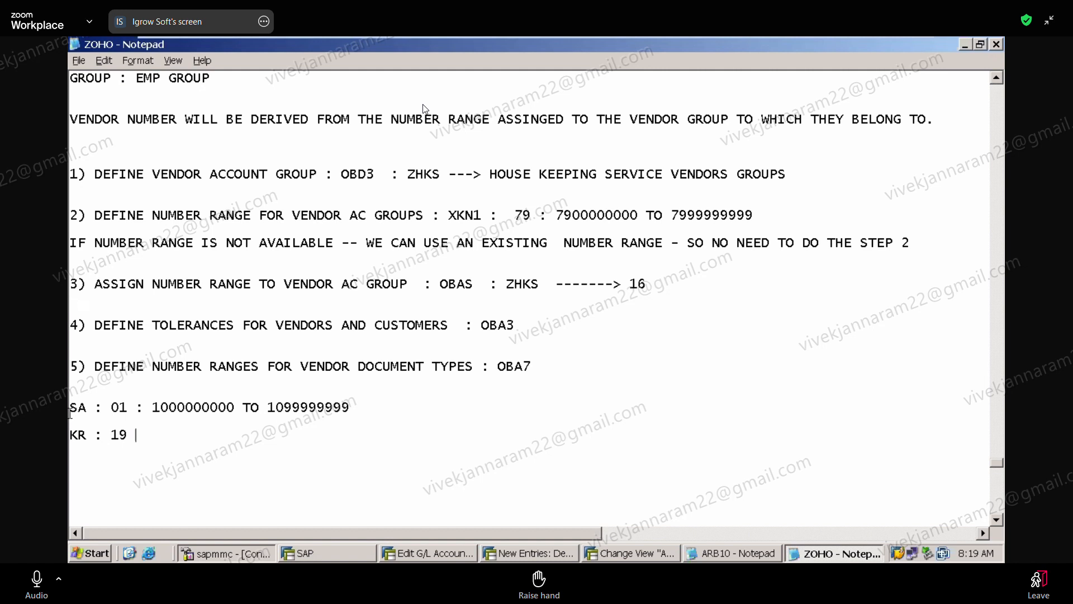
Step: Prefix the SA line with "GL DOCUMENT :" and the KR line with "VENDOR INVOICE :"
{"action": "left_click", "coordinate": [71, 407]}
{"action": "type", "text": "GL D"}
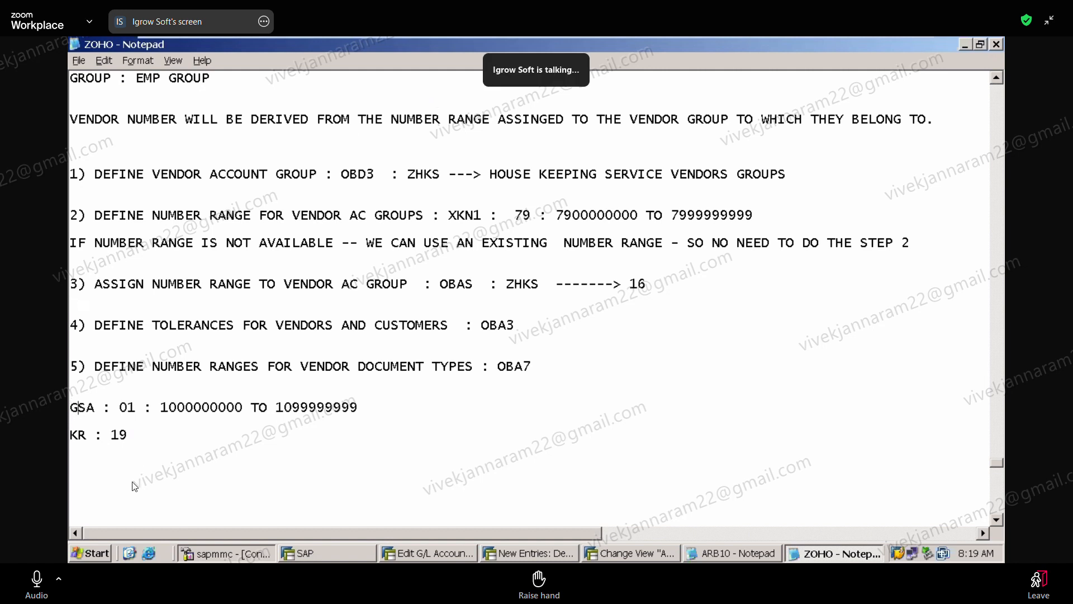
{"action": "left_click", "coordinate": [29, 586]}
{"action": "type", "text": "OCUMENT :"}
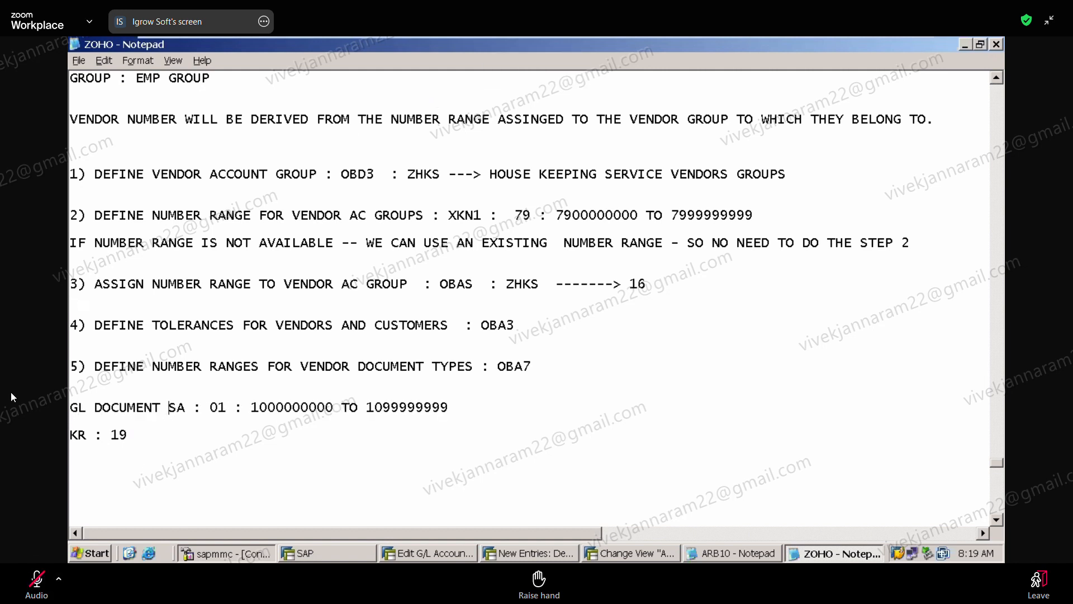
{"action": "left_click", "coordinate": [73, 435]}
{"action": "type", "text": "VENDOR INVOICE :"}
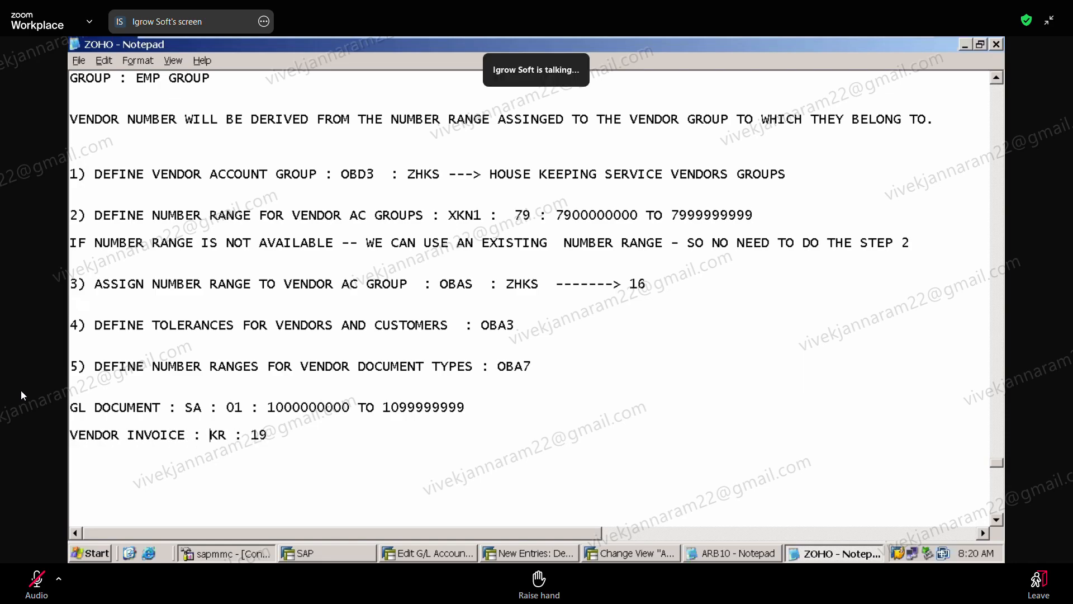
{"action": "left_click", "coordinate": [37, 582]}
{"action": "left_click", "coordinate": [171, 407]}
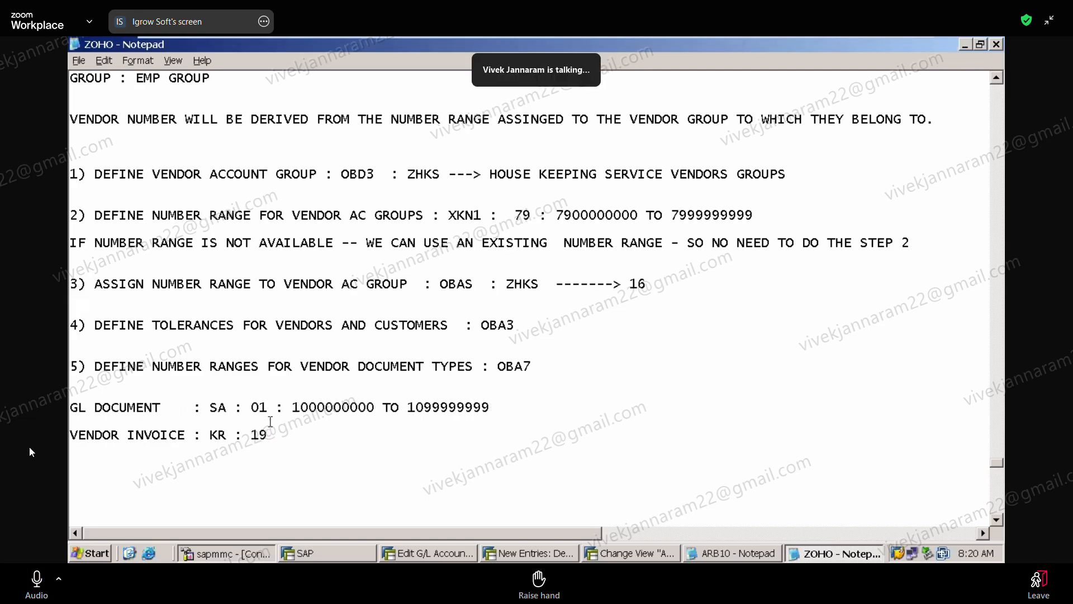
{"action": "left_click", "coordinate": [282, 431]}
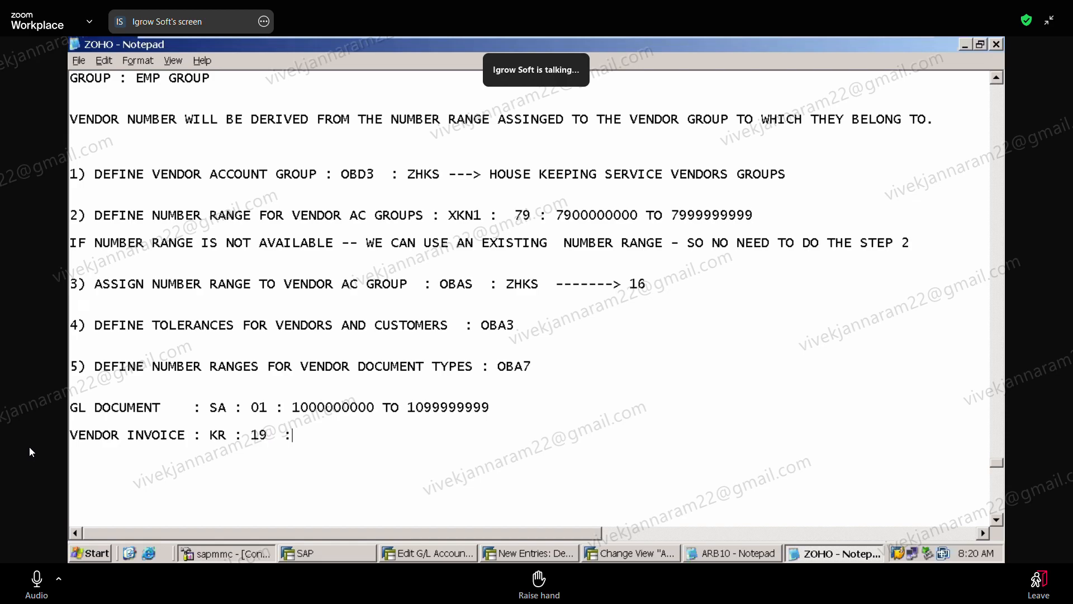
{"action": "type", "text": ": 190000000"}
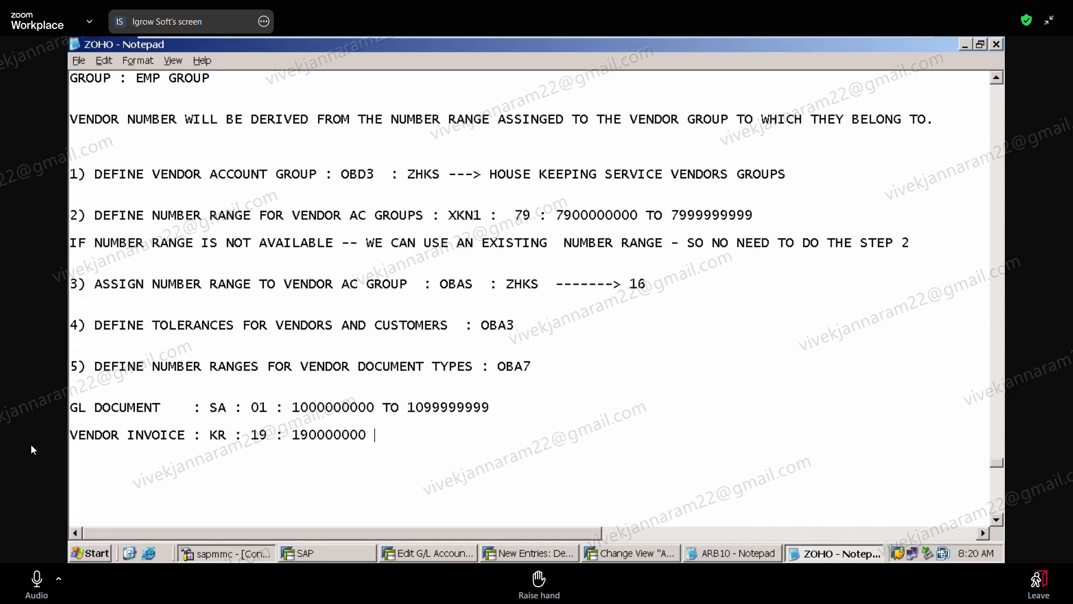
{"action": "type", "text": "0 TO 1999999999"}
{"action": "left_click", "coordinate": [46, 581]}
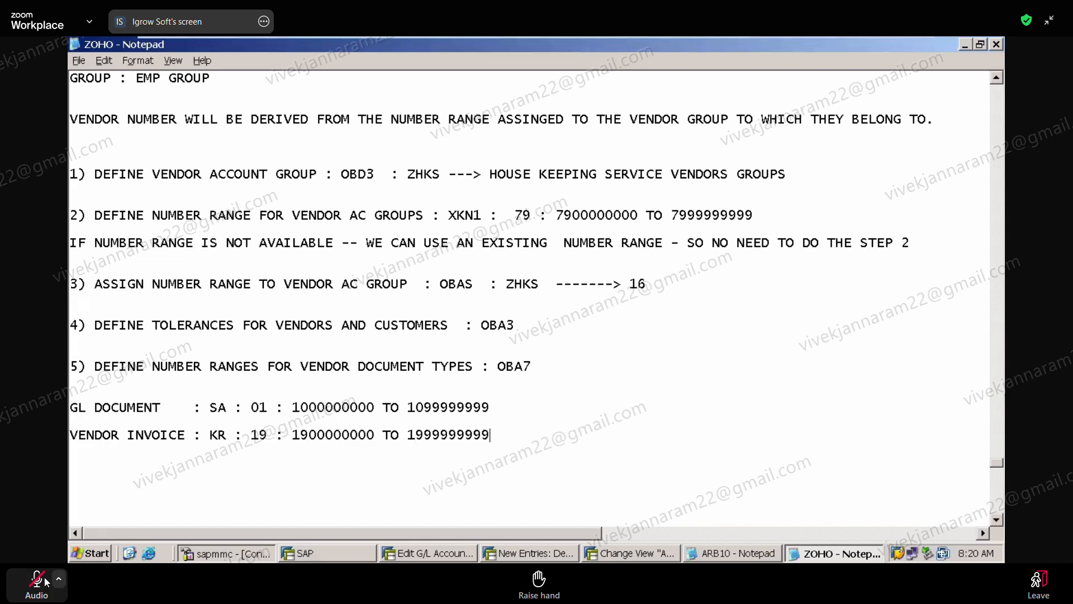
{"action": "key", "text": "Return"}
{"action": "key", "text": "Return"}
{"action": "type", "text": "VENDOR"}
{"action": "type", "text": "OUN"}
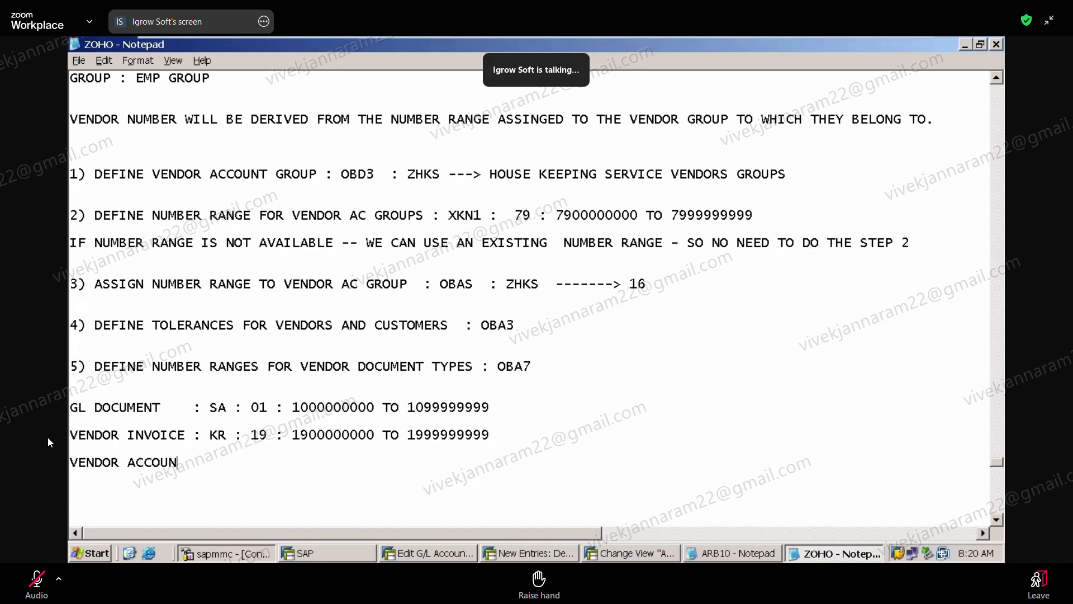
{"action": "type", "text": "TING : KA : 17 : 17000000000"}
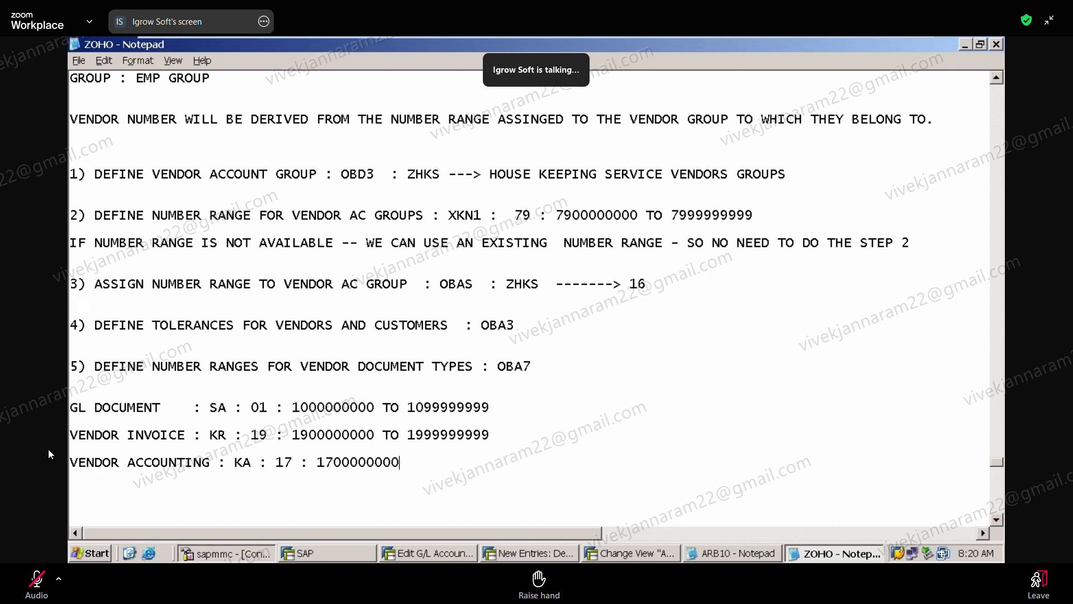
{"action": "type", "text": " TO 1"}
{"action": "type", "text": "7999999999"}
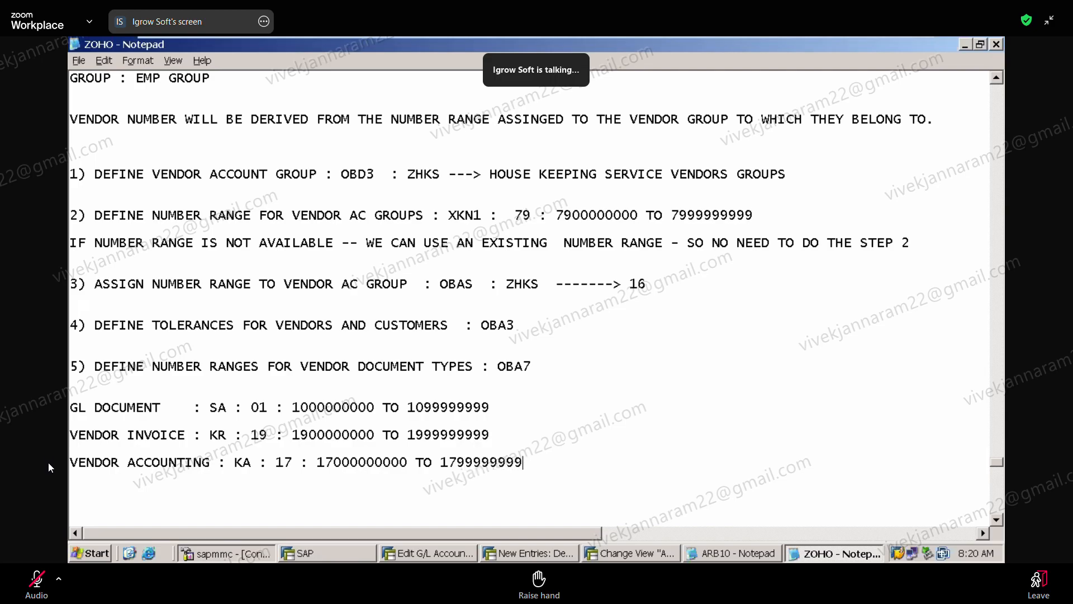
Step: Pad the VENDOR INVOICE and GL DOCUMENT labels with spaces so their colons align with the VENDOR ACCOUNTING line
{"action": "key", "text": "Up"}
{"action": "key", "text": "ctrl+Left"}
{"action": "key", "text": "ctrl+Left"}
{"action": "key", "text": "ctrl+Left"}
{"action": "key", "text": "ctrl+Left"}
{"action": "key", "text": "ctrl+Left"}
{"action": "key", "text": "ctrl+Left"}
{"action": "key", "text": "ctrl+Left"}
{"action": "key", "text": "ctrl+Left"}
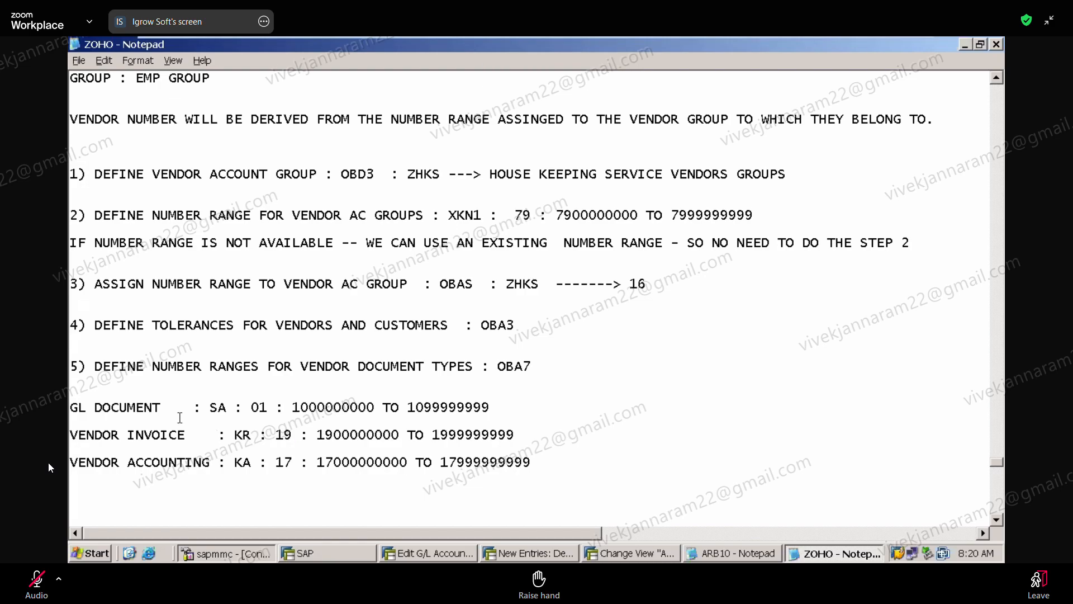
{"action": "left_click", "coordinate": [192, 409]}
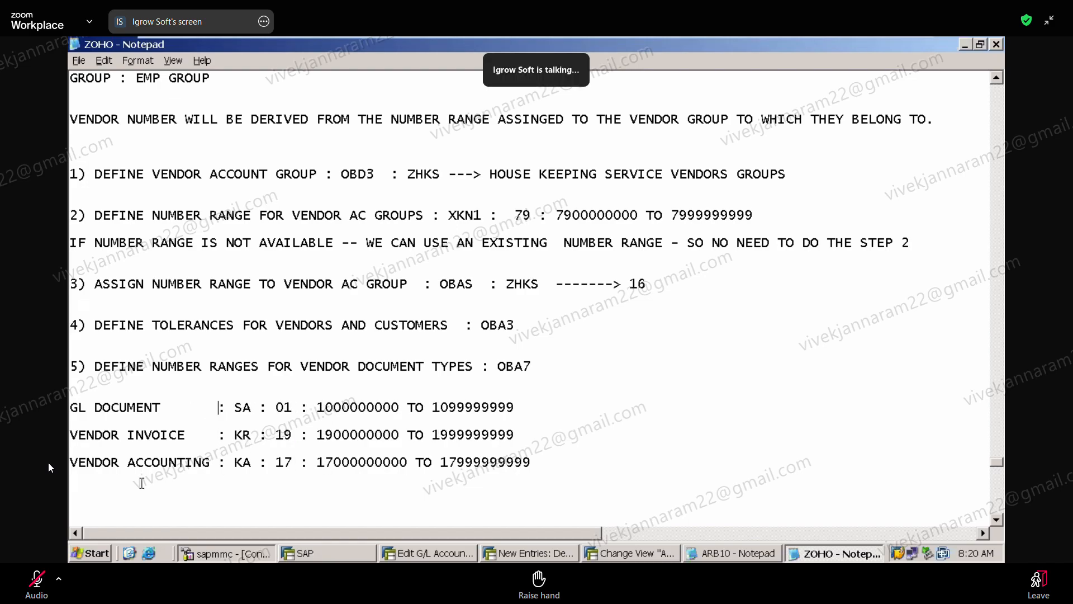
{"action": "type", "text": "VENDOR PAYMENT    "}
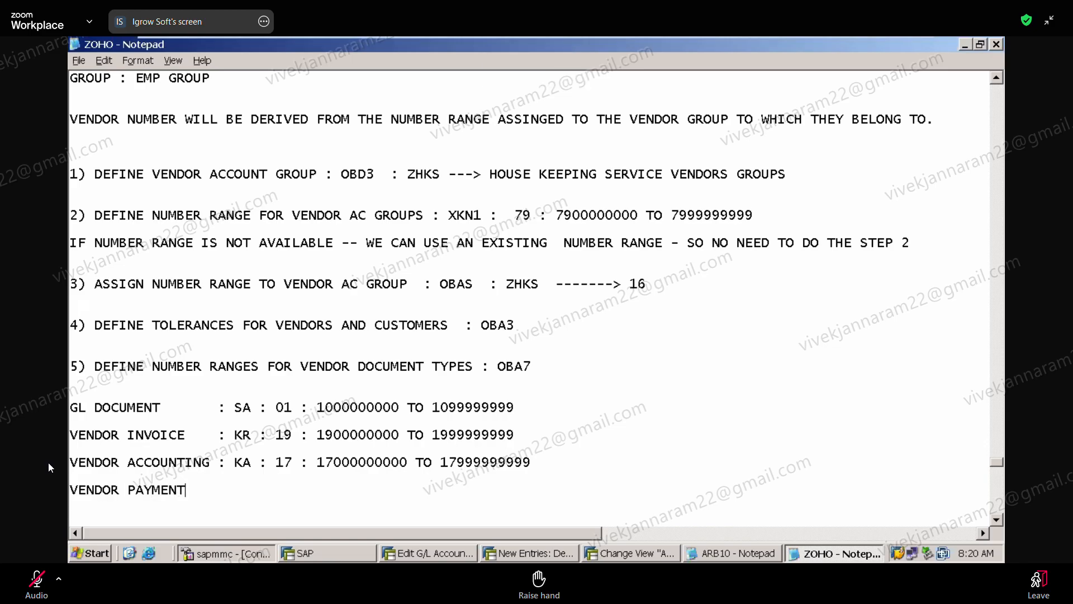
{"action": "type", "text": ": KZ"}
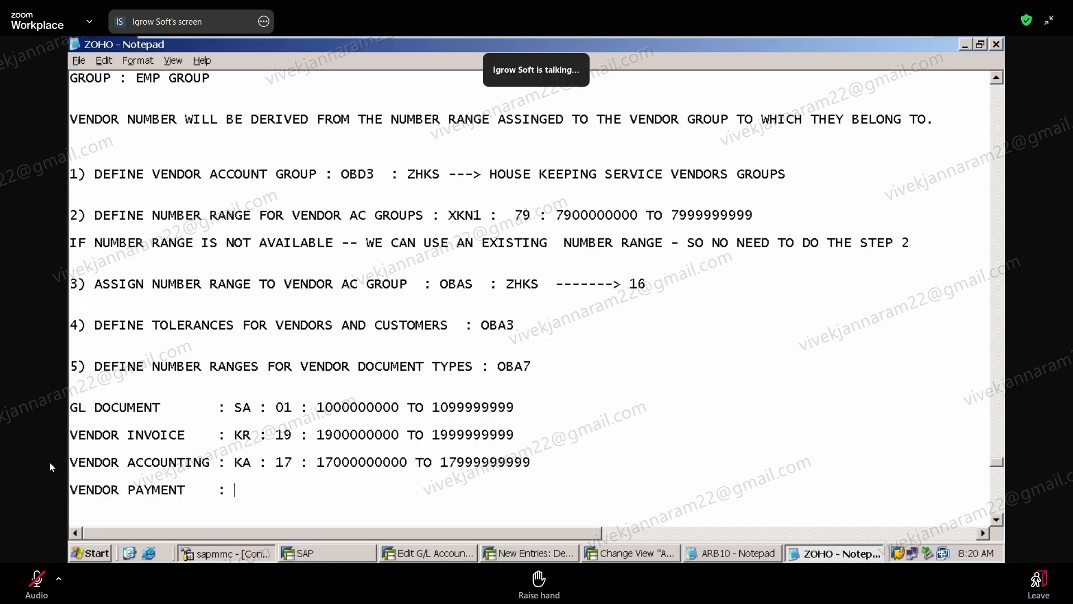
{"action": "left_click", "coordinate": [38, 581]}
{"action": "type", "text": ": 15 : 1500000"}
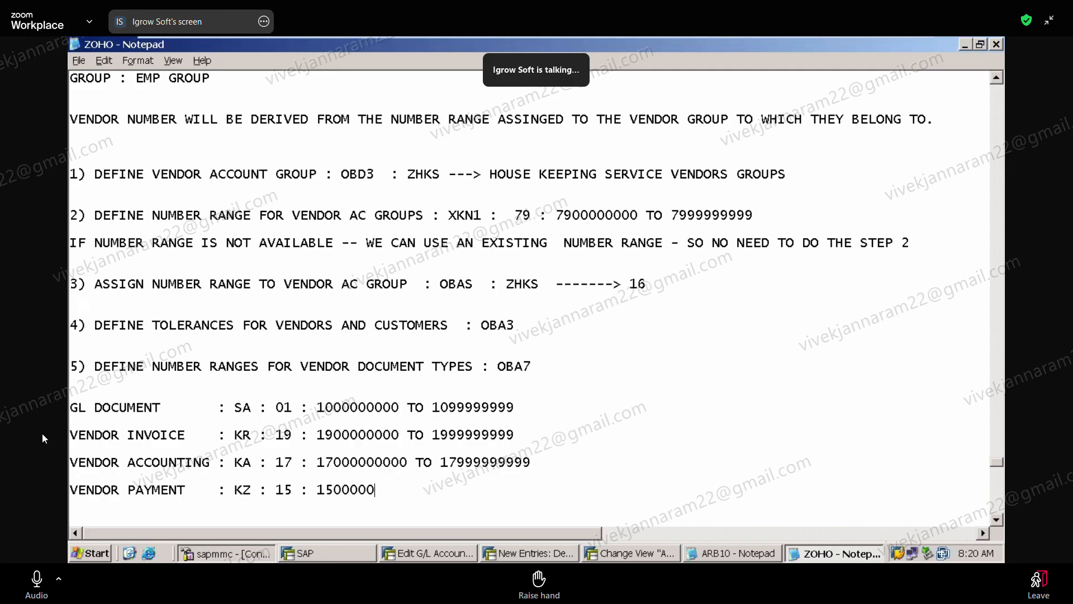
{"action": "type", "text": "0000"}
{"action": "type", "text": " TO 1"}
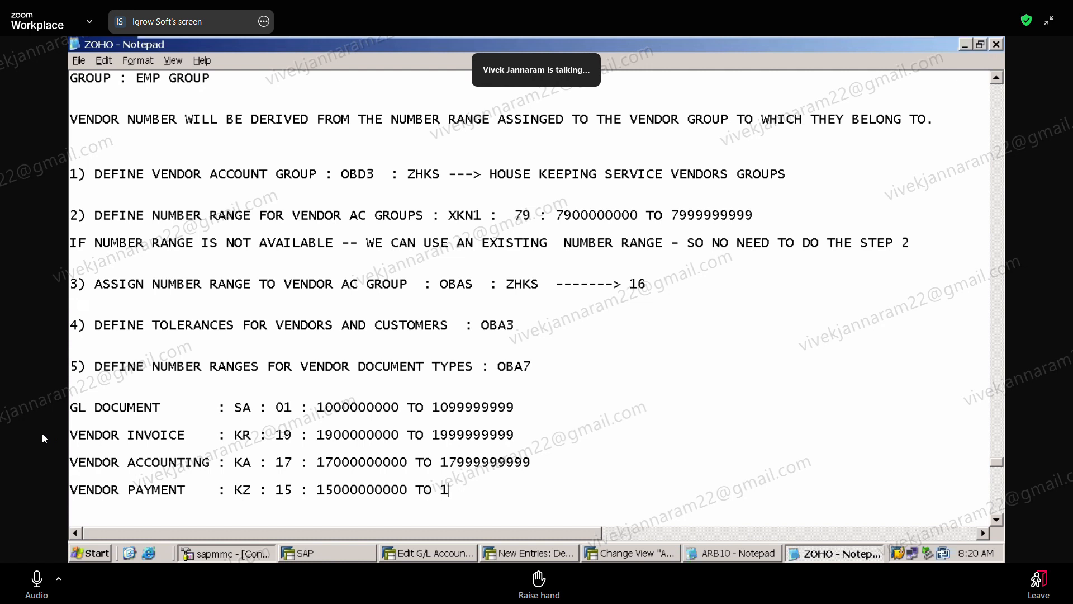
{"action": "type", "text": "5999999999"}
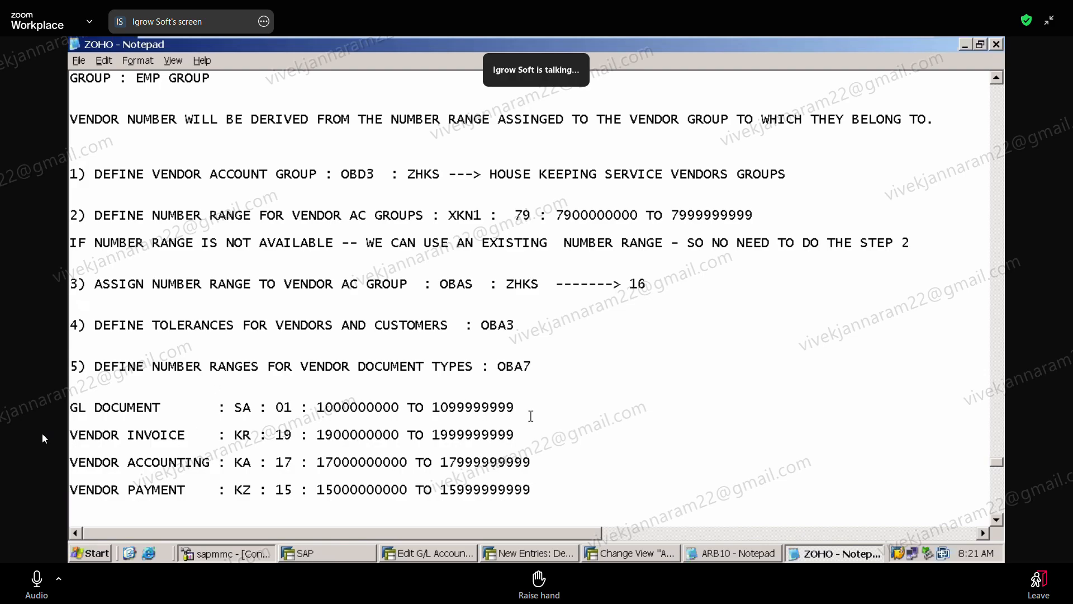
Step: Append the remark "----> DONE IN GL" to the GL DOCUMENT line
{"action": "left_click_drag", "start_coordinate": [530, 414], "coordinate": [529, 395]}
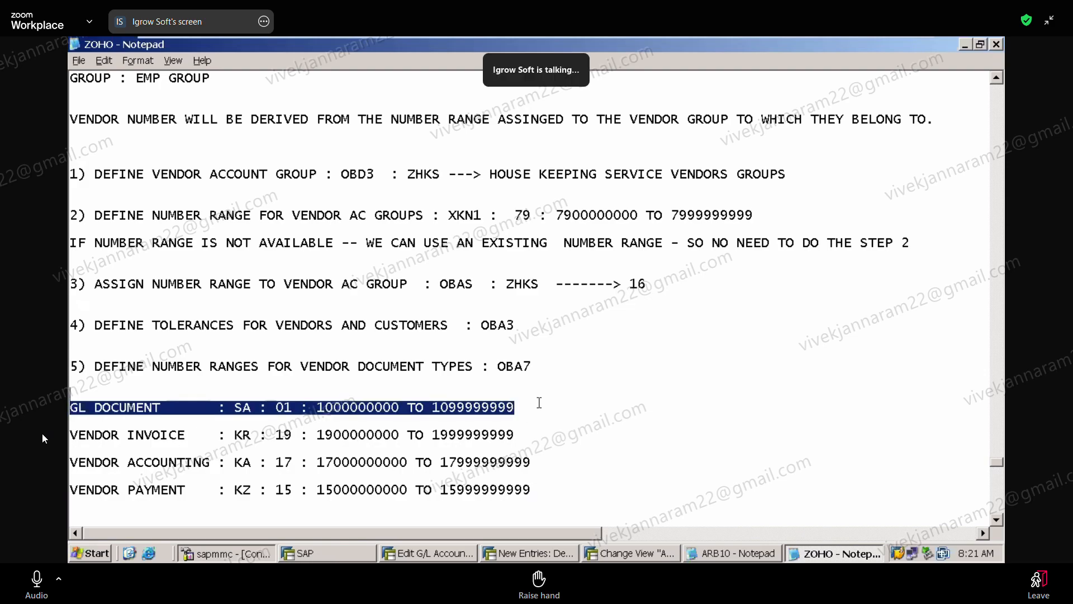
{"action": "left_click", "coordinate": [539, 402]}
{"action": "type", "text": "----"}
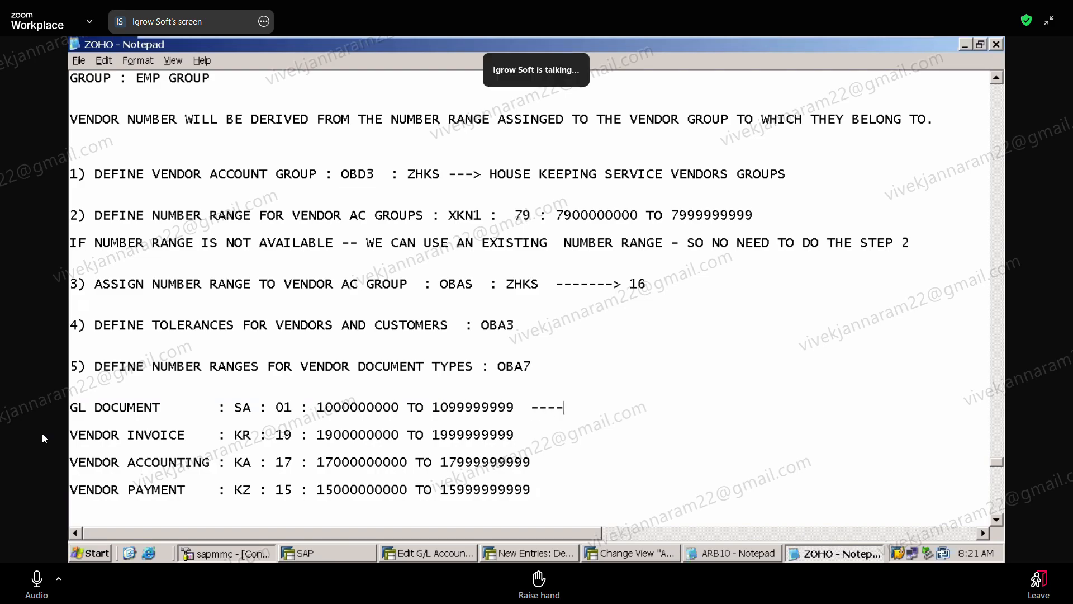
{"action": "type", "text": "> DONE IN"}
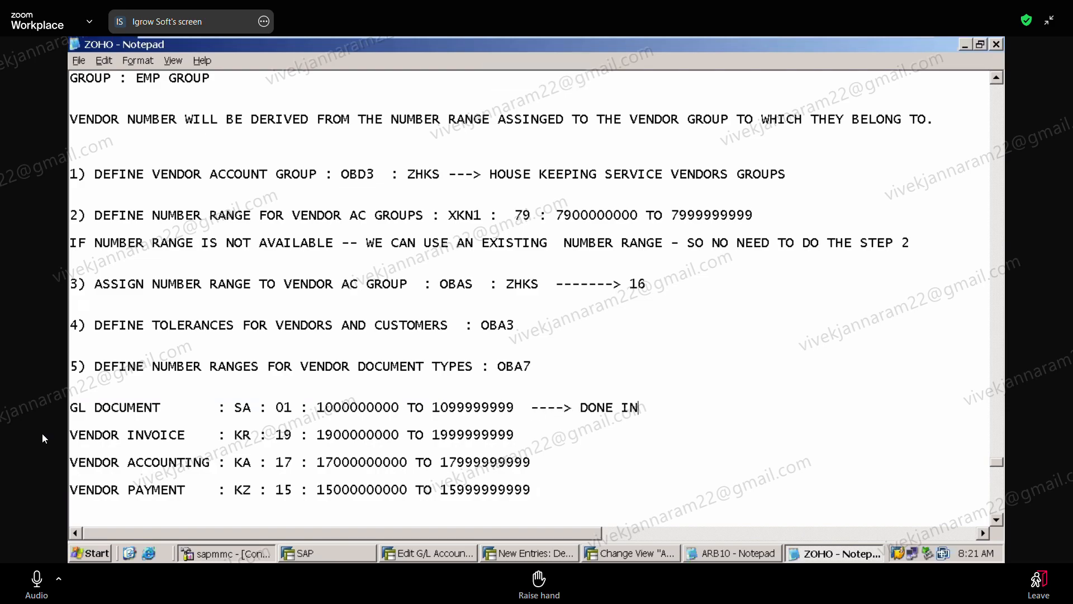
{"action": "type", "text": " GL"}
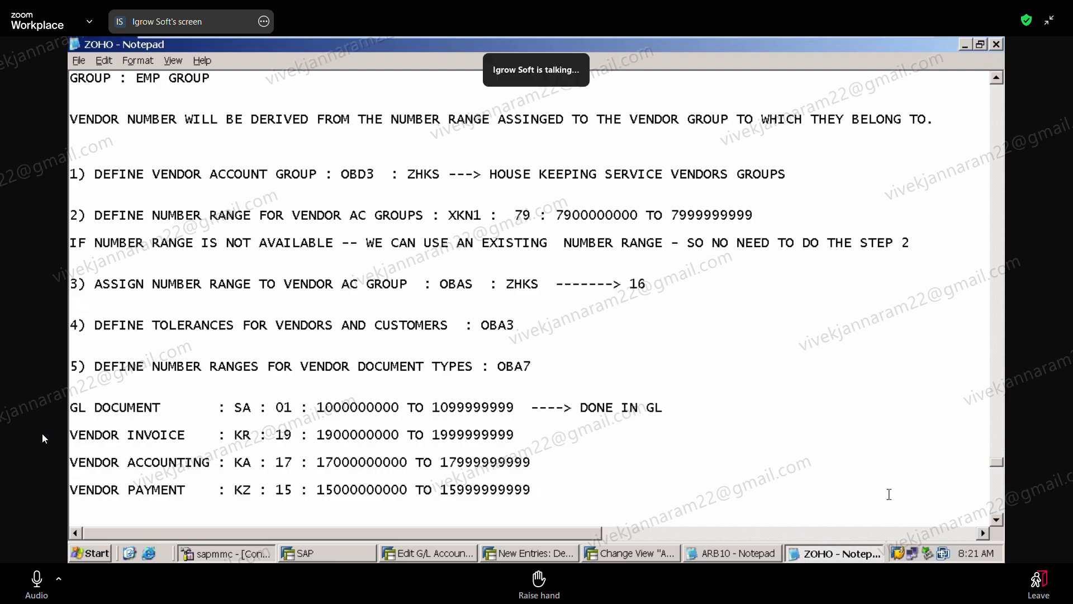
Step: Highlight the words "DOCUMENT TYPES" in note 5 to point out what the number ranges apply to
{"action": "left_click", "coordinate": [996, 523]}
{"action": "left_click", "coordinate": [996, 524]}
{"action": "left_click", "coordinate": [996, 524]}
{"action": "left_click", "coordinate": [996, 523]}
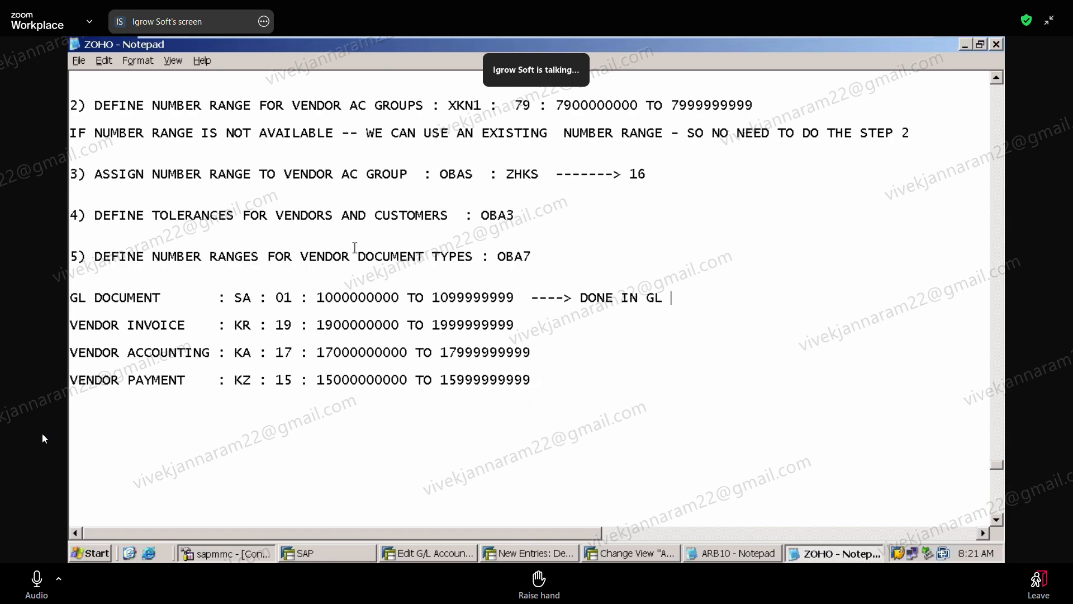
{"action": "left_click_drag", "start_coordinate": [359, 255], "coordinate": [470, 262]}
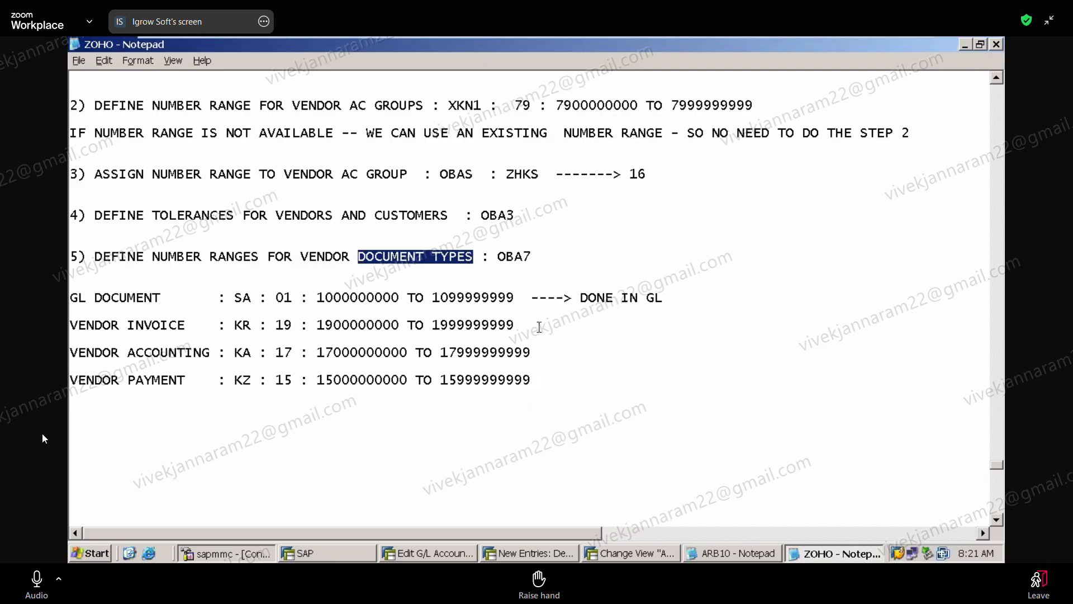
{"action": "left_click", "coordinate": [517, 325]}
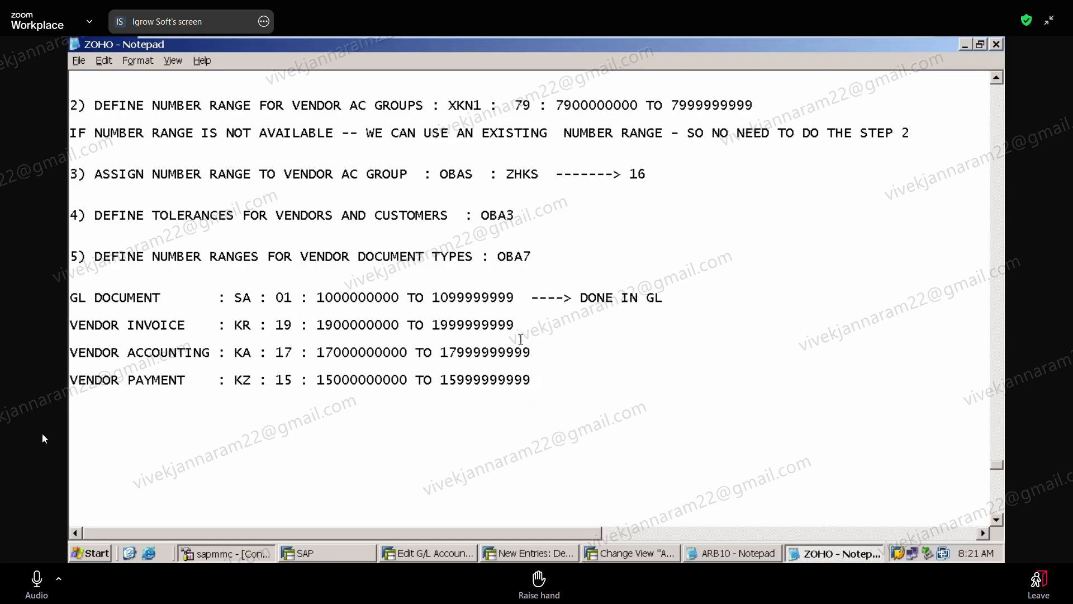
Step: Remove the surplus last digit from both limits of the KA and KZ number ranges
{"action": "left_click", "coordinate": [531, 353]}
{"action": "key", "text": "BackSpace"}
{"action": "left_click", "coordinate": [532, 380]}
{"action": "key", "text": "BackSpace"}
{"action": "left_click", "coordinate": [409, 351]}
{"action": "key", "text": "BackSpace"}
{"action": "left_click", "coordinate": [409, 378]}
{"action": "key", "text": "BackSpace"}
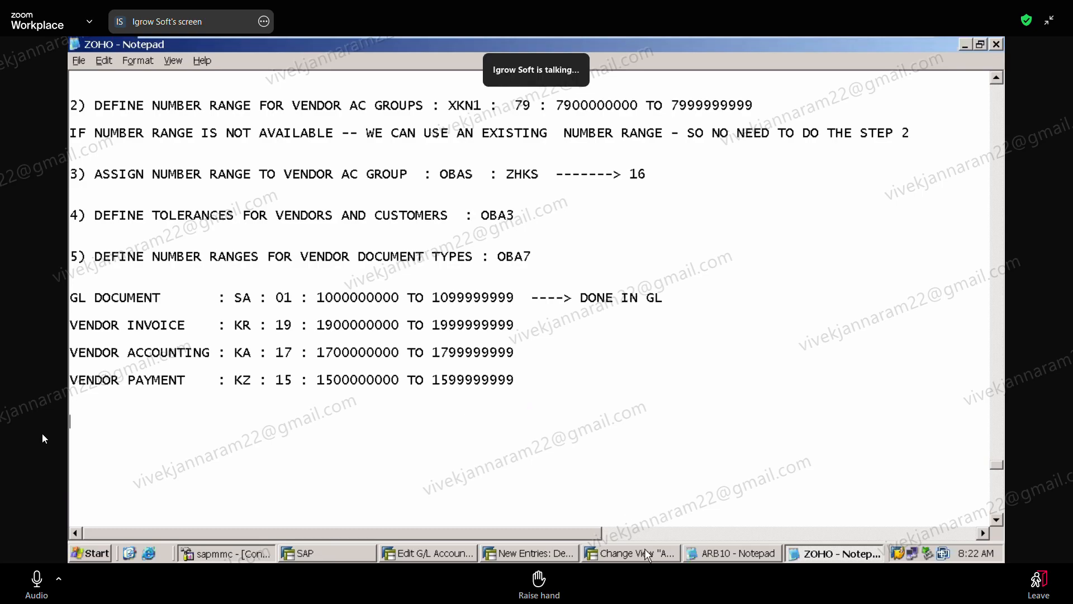
Step: Switch to the SAP session showing the new tolerance entry and open transaction OBA7 for document types
{"action": "left_click", "coordinate": [561, 555]}
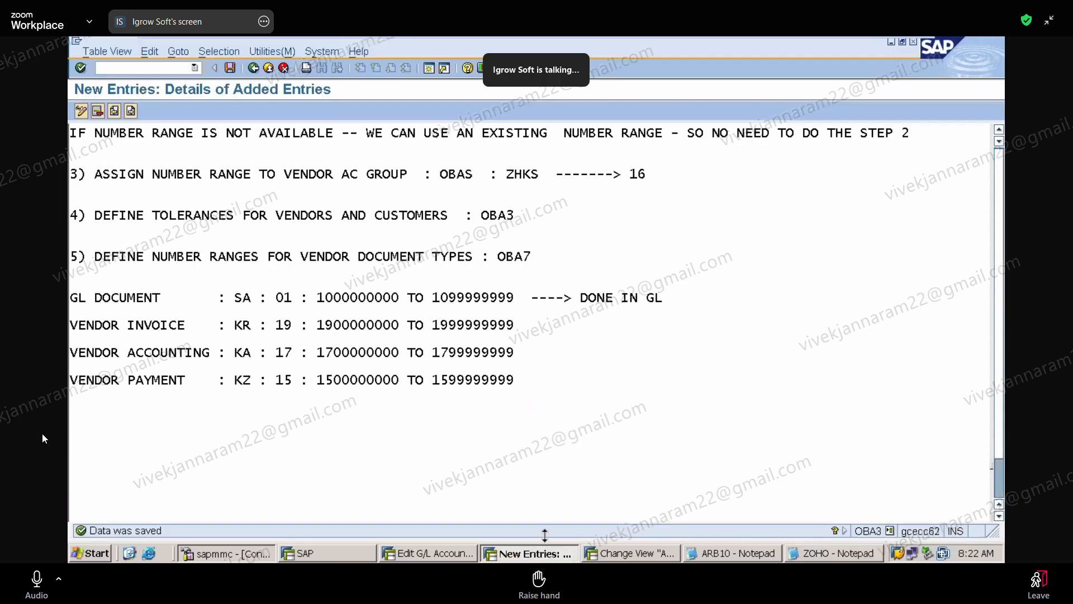
{"action": "left_click", "coordinate": [151, 68]}
{"action": "type", "text": "/NOB"}
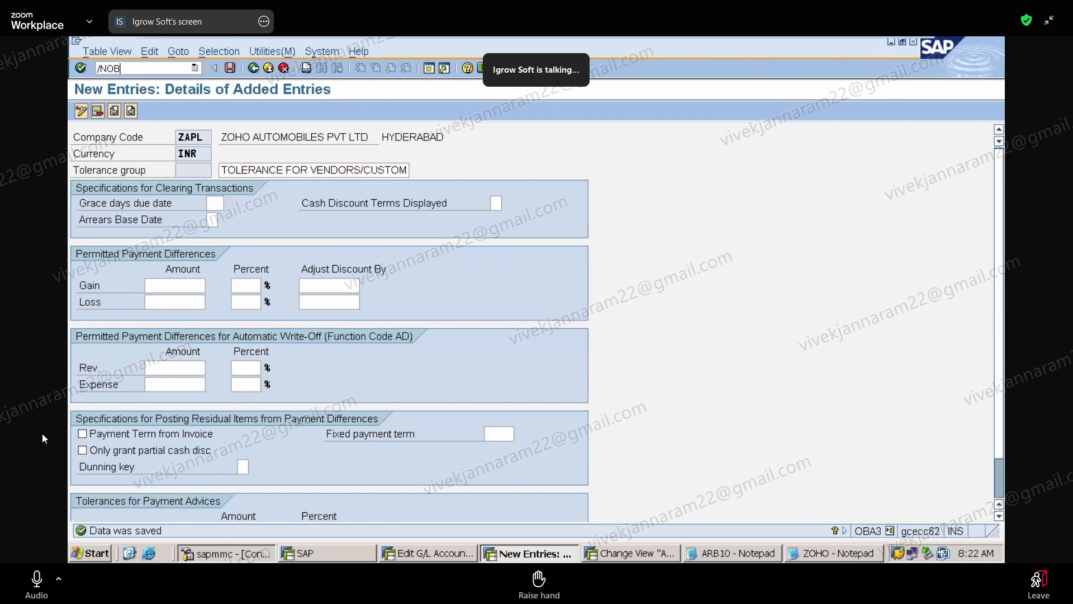
{"action": "type", "text": "A7"}
{"action": "key", "text": "Return"}
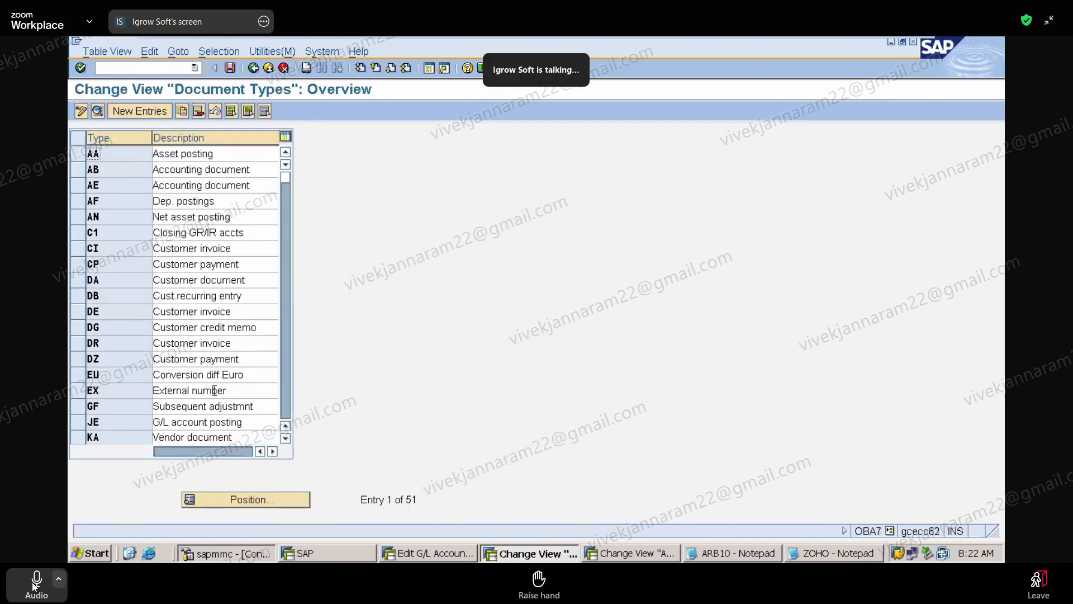
Step: Find document type SA, open its number range information, and enter company code ZAPL
{"action": "left_click", "coordinate": [249, 503]}
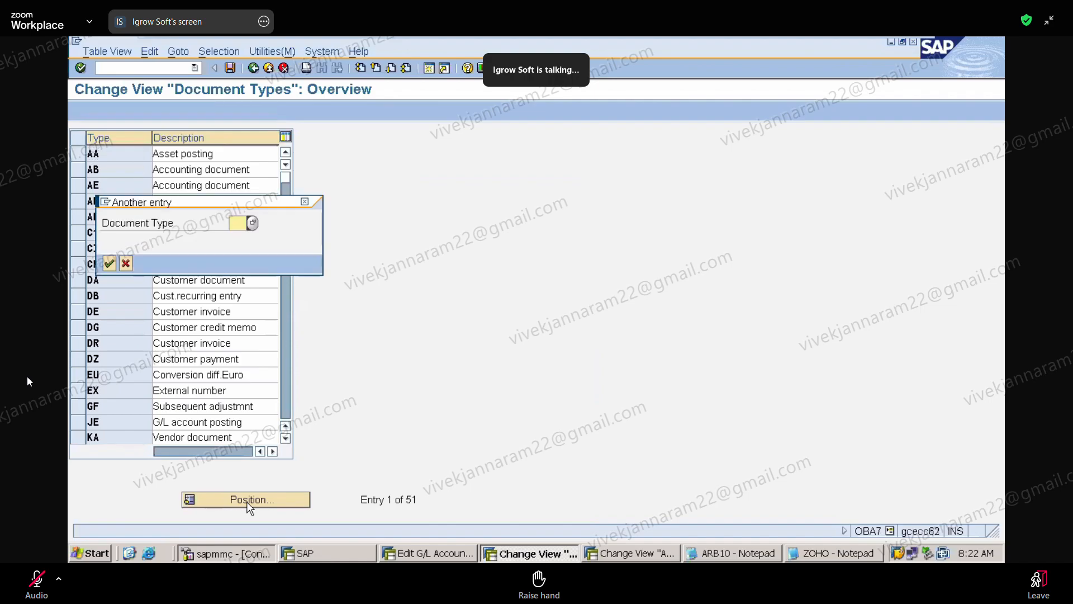
{"action": "type", "text": "SA"}
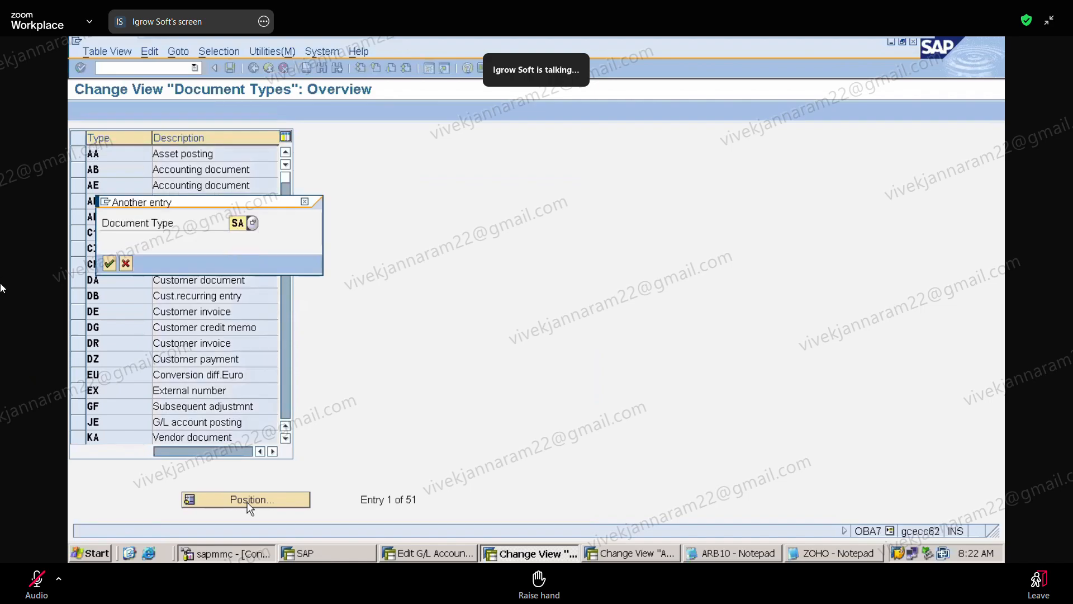
{"action": "key", "text": "Return"}
{"action": "double_click", "coordinate": [95, 154]}
{"action": "left_click", "coordinate": [390, 187]}
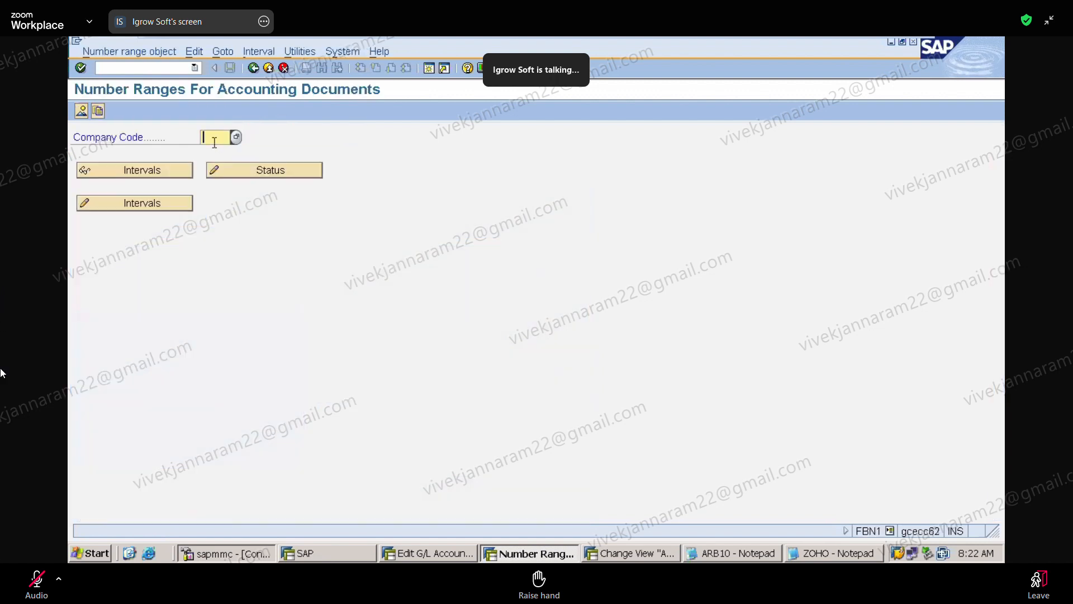
{"action": "left_click", "coordinate": [35, 581]}
{"action": "type", "text": "ZAPL"}
{"action": "left_click", "coordinate": [29, 599]}
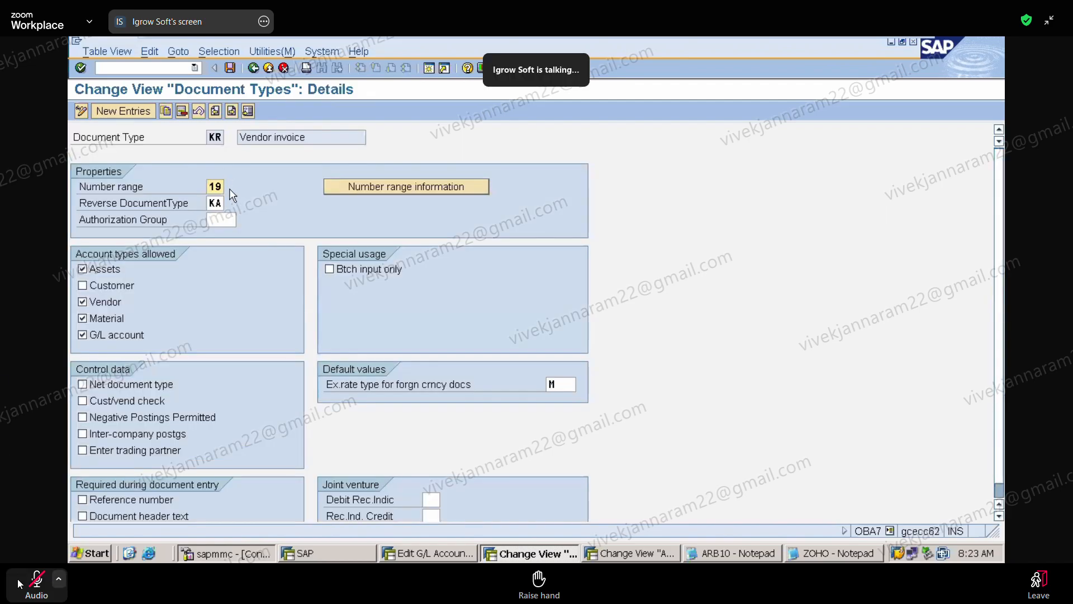
Step: Return to the document type overview and open the details of vendor document type KA
{"action": "left_click", "coordinate": [252, 69]}
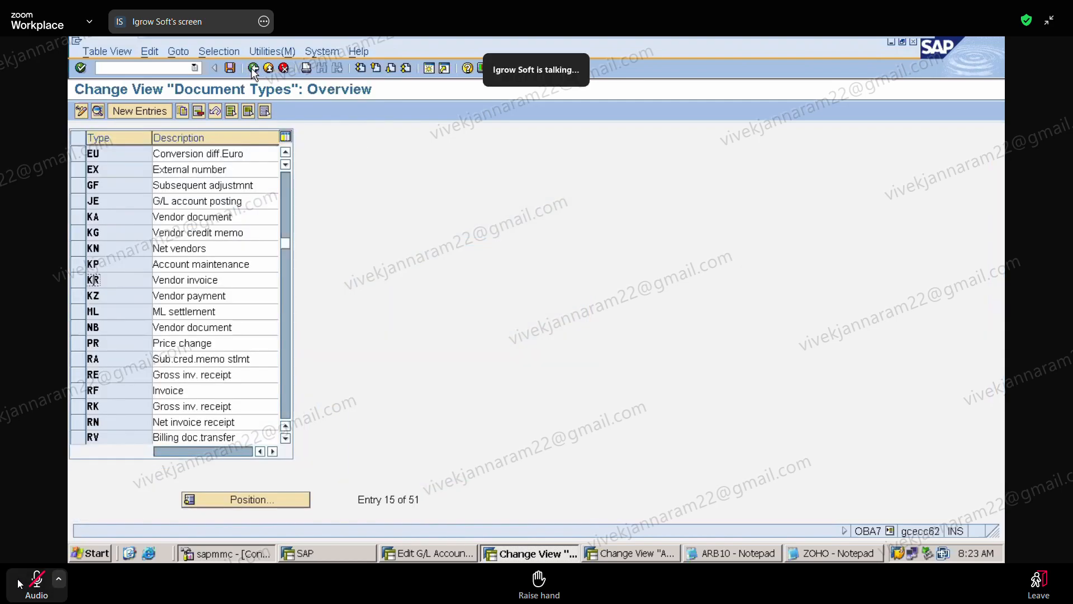
{"action": "double_click", "coordinate": [95, 218]}
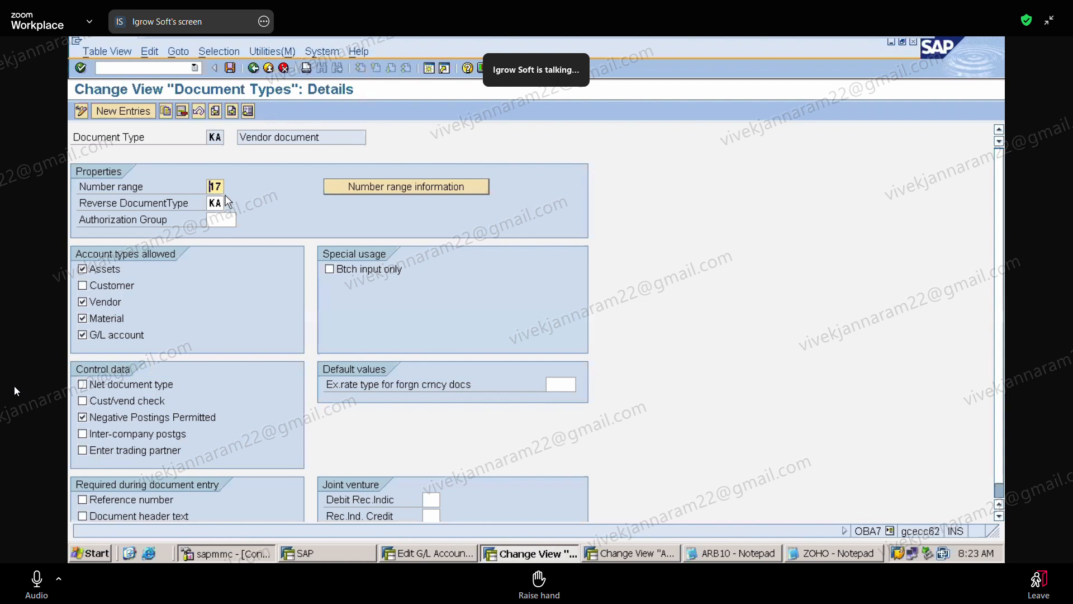
Step: Return to the document type overview and open the details of vendor invoice type KR
{"action": "left_click", "coordinate": [253, 68]}
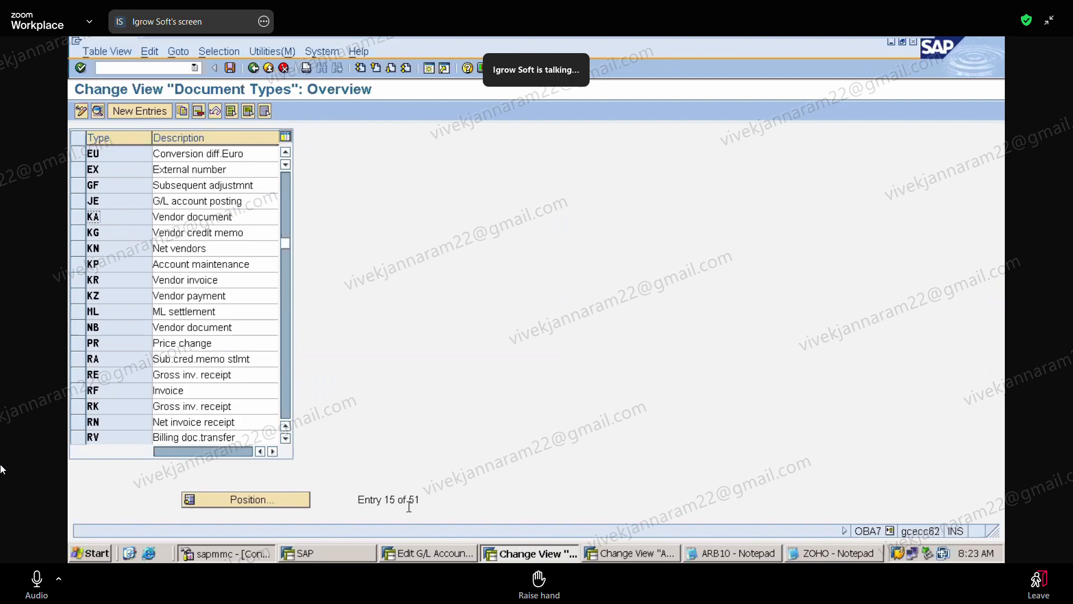
{"action": "left_click", "coordinate": [9, 596]}
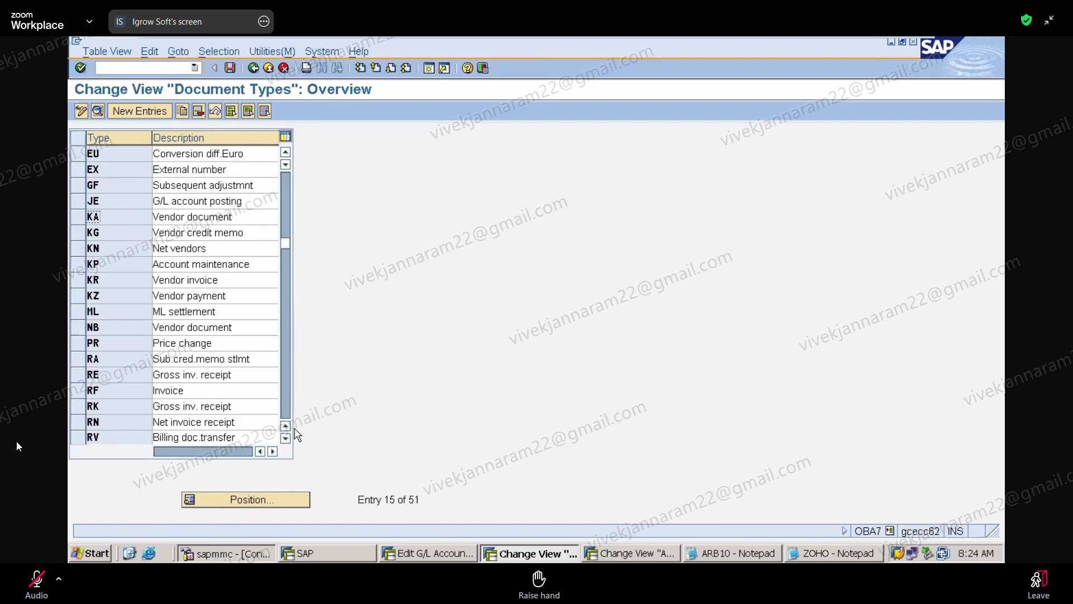
{"action": "left_click", "coordinate": [289, 206]}
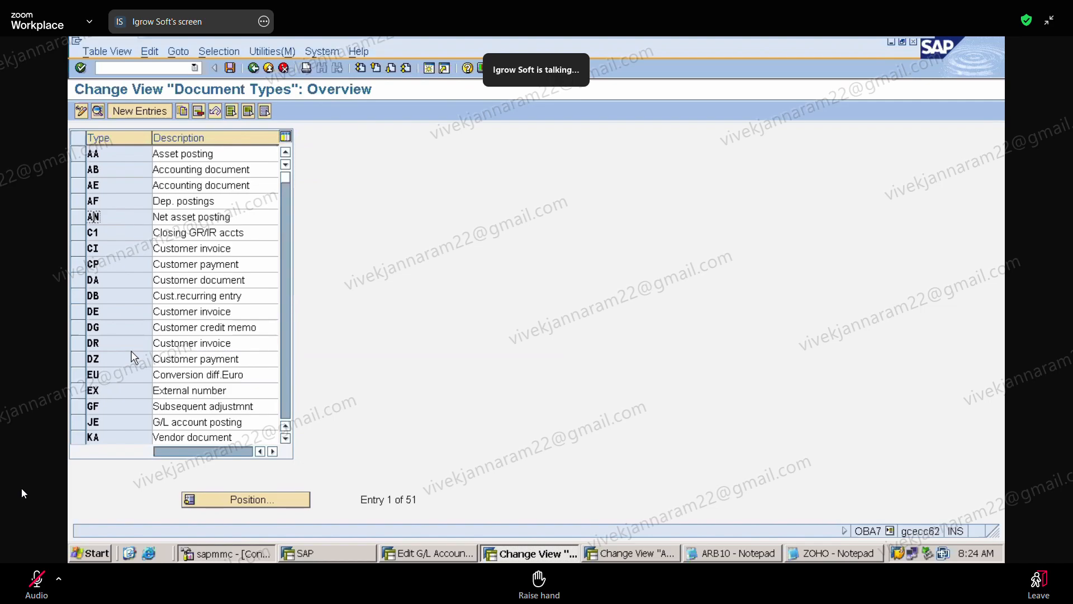
{"action": "left_click", "coordinate": [289, 398]}
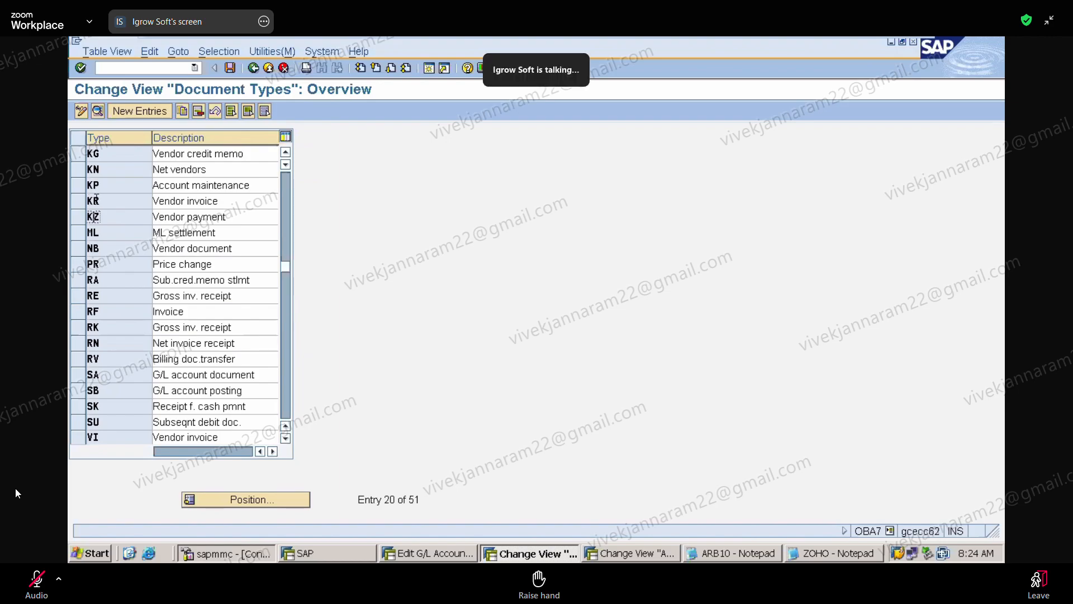
{"action": "double_click", "coordinate": [98, 199]}
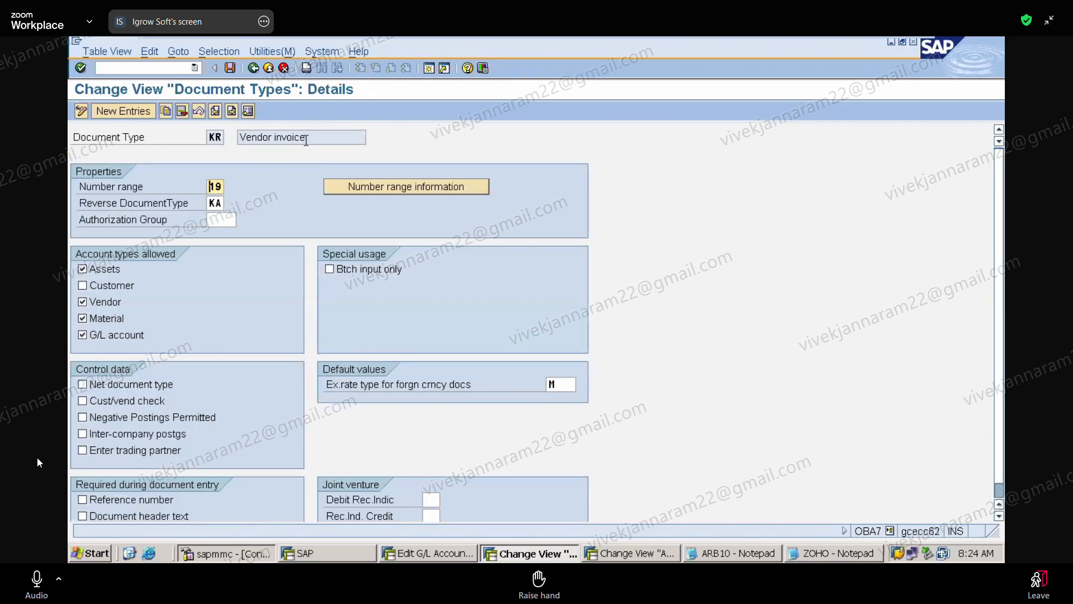
Step: Check the details of document type KA again and open those of vendor payment type KZ
{"action": "left_click", "coordinate": [253, 68]}
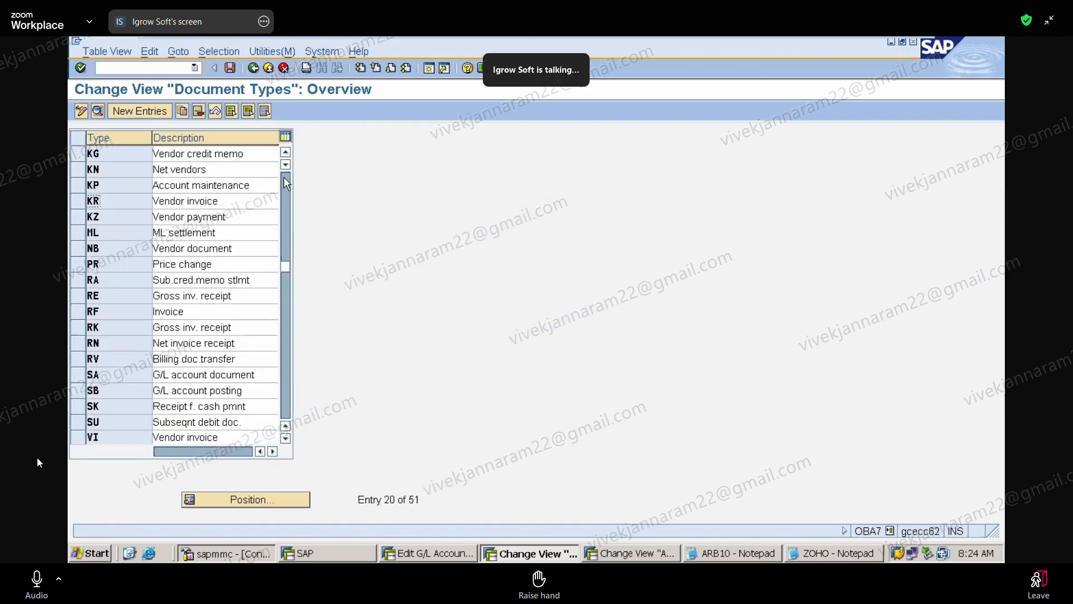
{"action": "left_click", "coordinate": [286, 152]}
{"action": "left_click", "coordinate": [286, 152]}
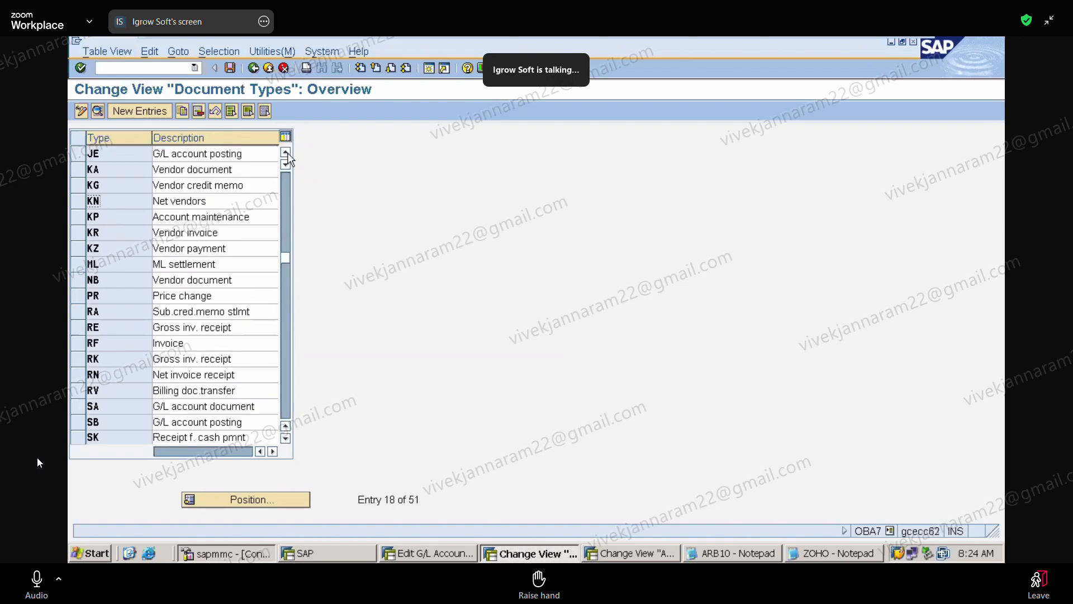
{"action": "double_click", "coordinate": [99, 169]}
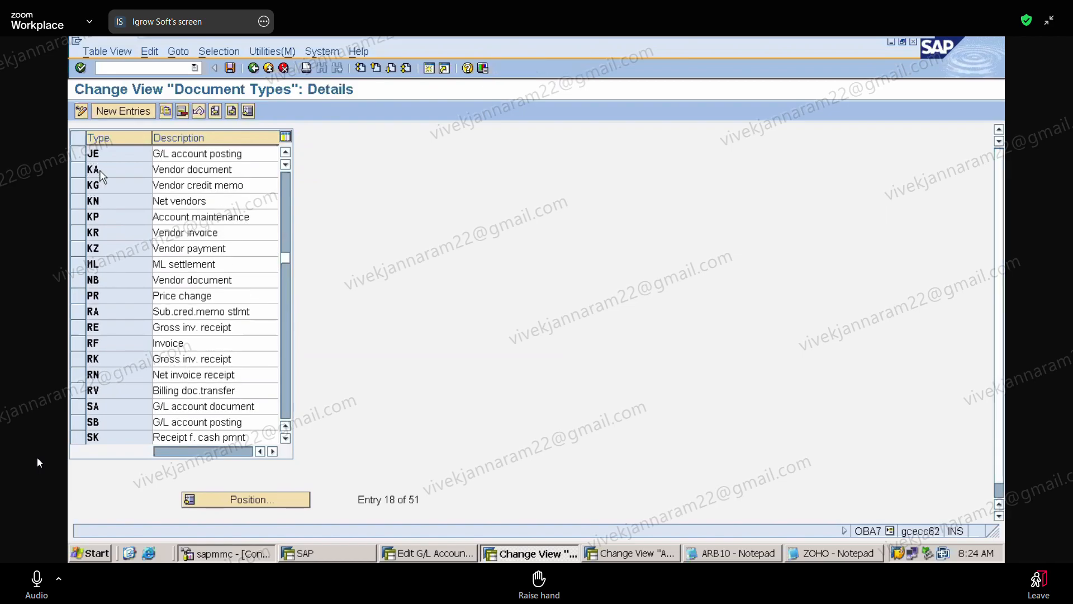
{"action": "left_click", "coordinate": [251, 69]}
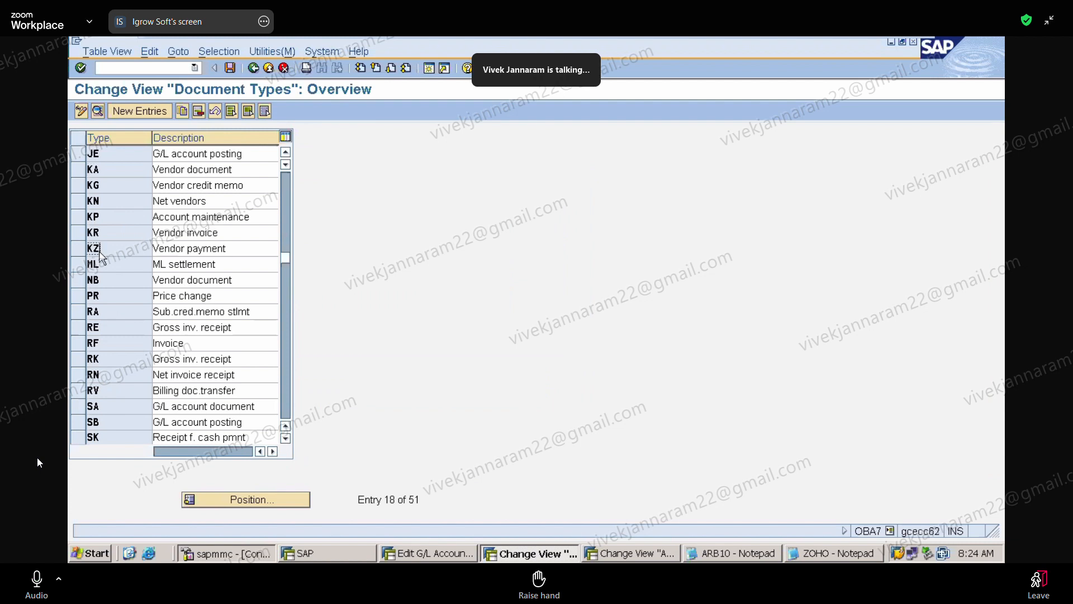
{"action": "double_click", "coordinate": [100, 249]}
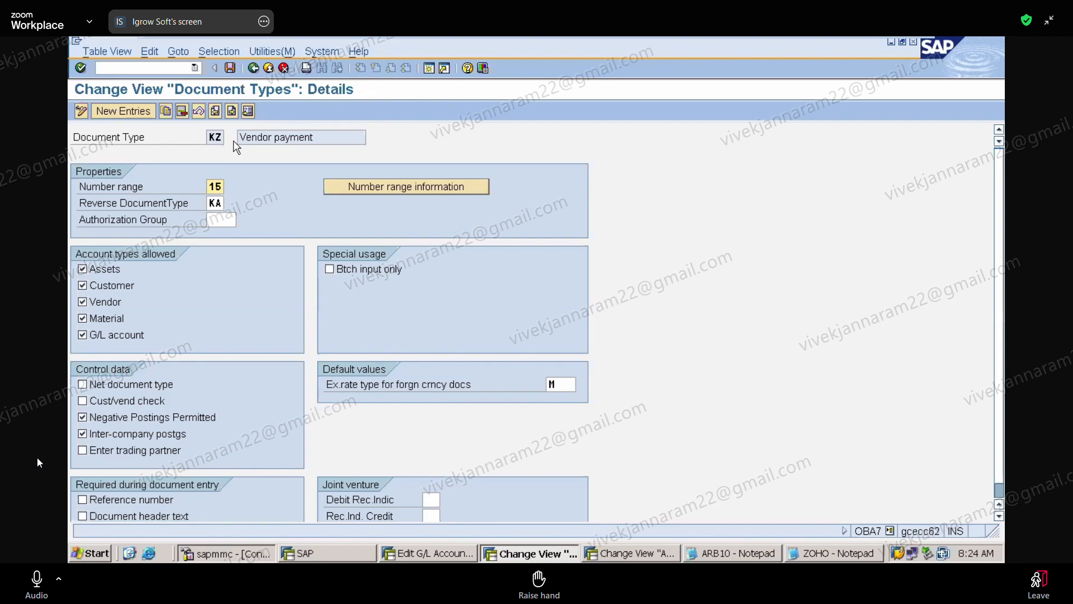
{"action": "left_click", "coordinate": [369, 189]}
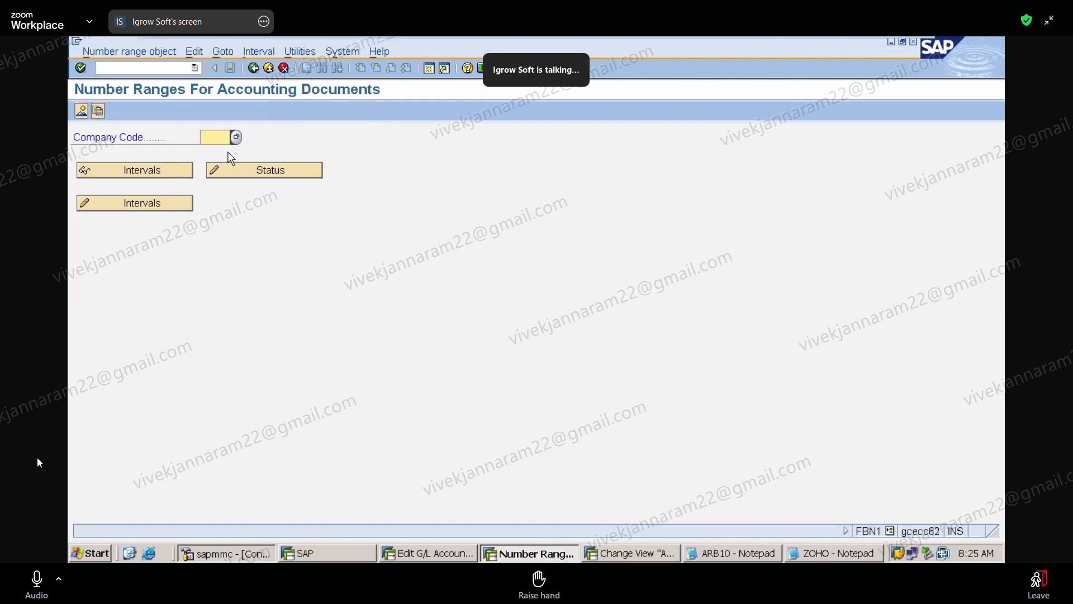
{"action": "type", "text": "ZAPL"}
{"action": "left_click", "coordinate": [155, 205]}
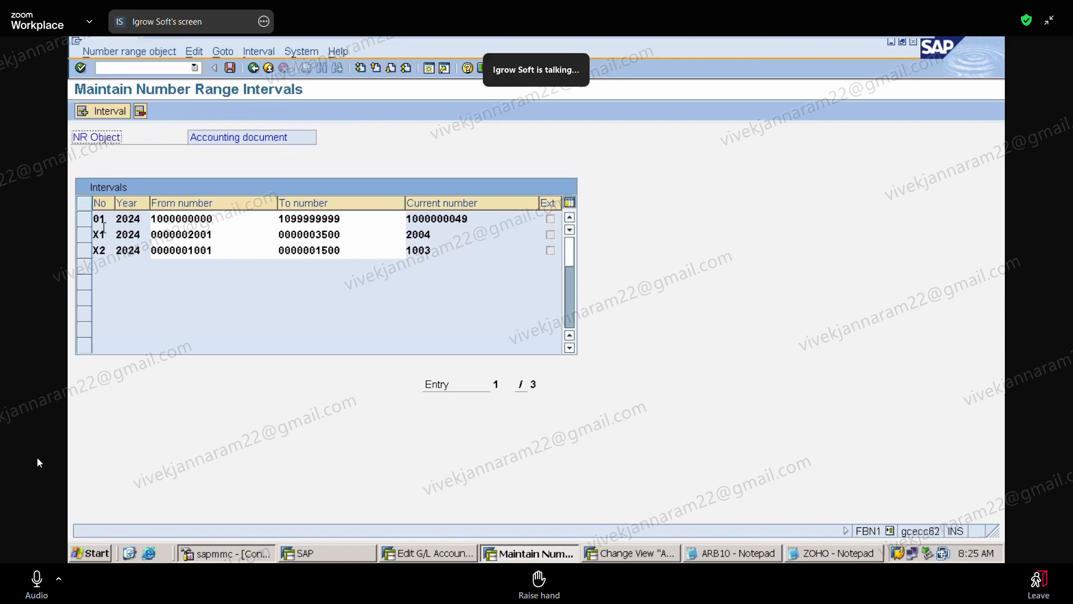
{"action": "left_click", "coordinate": [99, 114]}
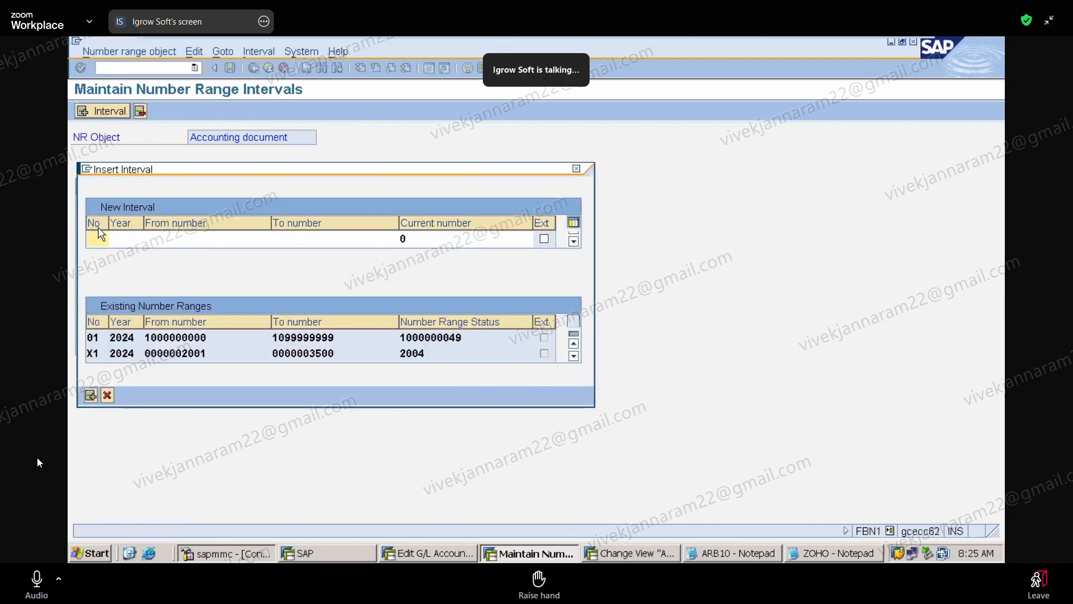
{"action": "type", "text": "19"}
{"action": "left_click", "coordinate": [125, 238]}
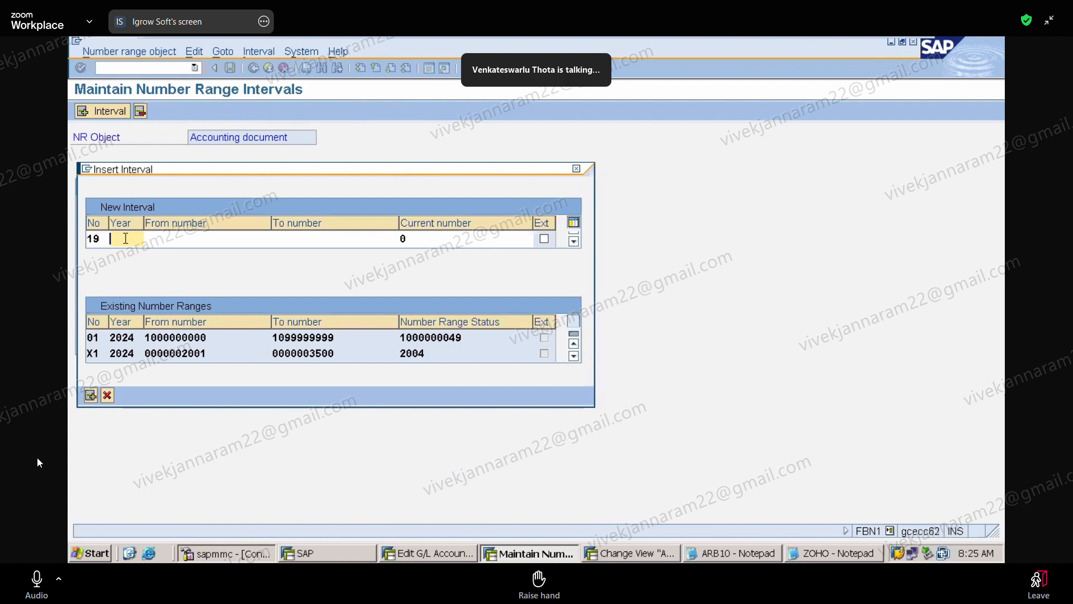
{"action": "left_click", "coordinate": [577, 170]}
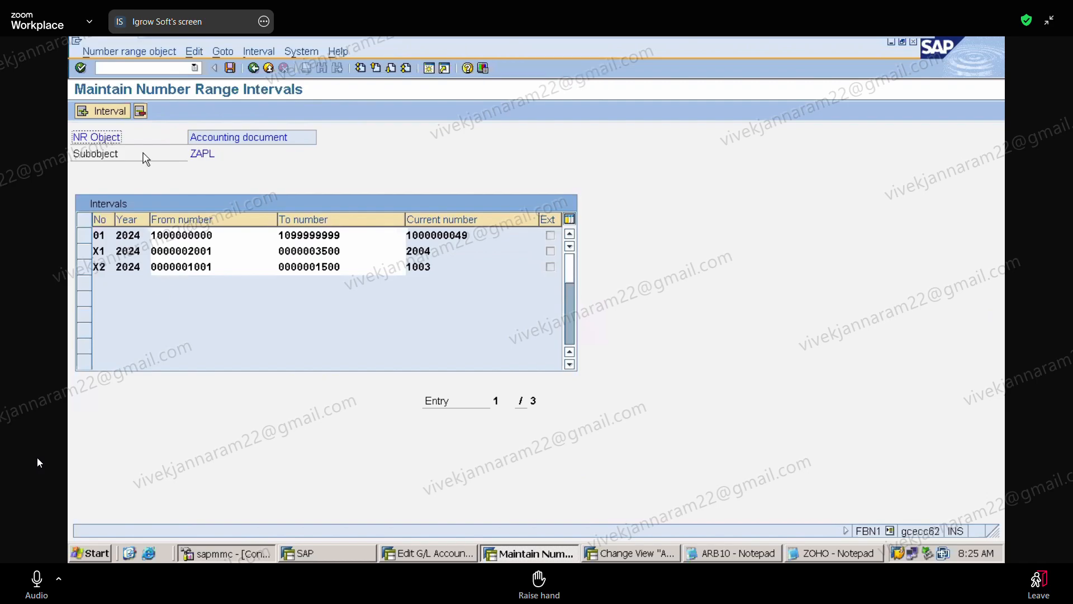
{"action": "left_click", "coordinate": [254, 68]}
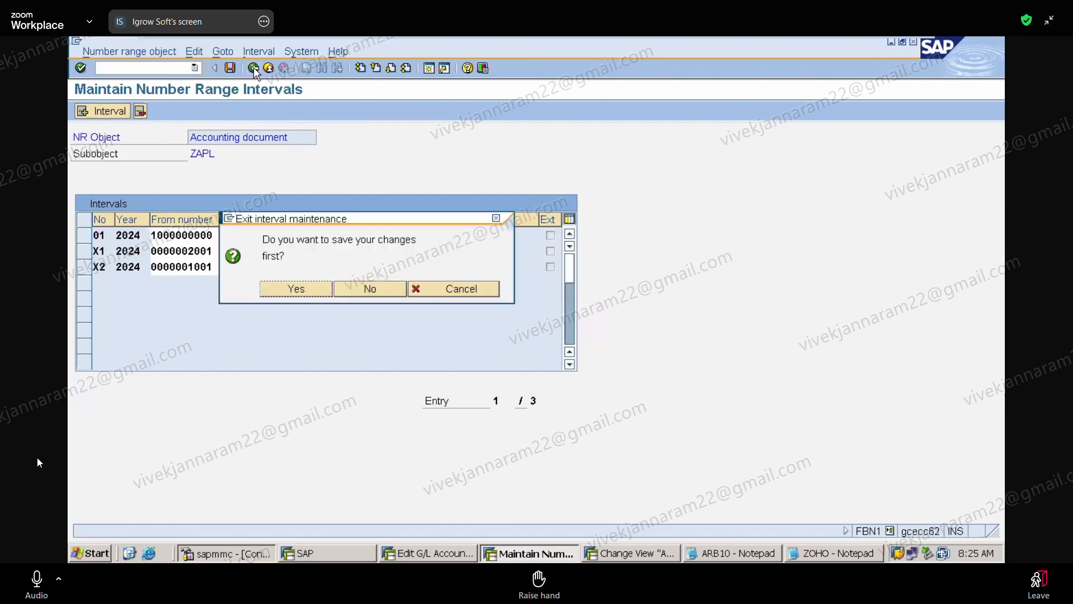
{"action": "left_click", "coordinate": [370, 289]}
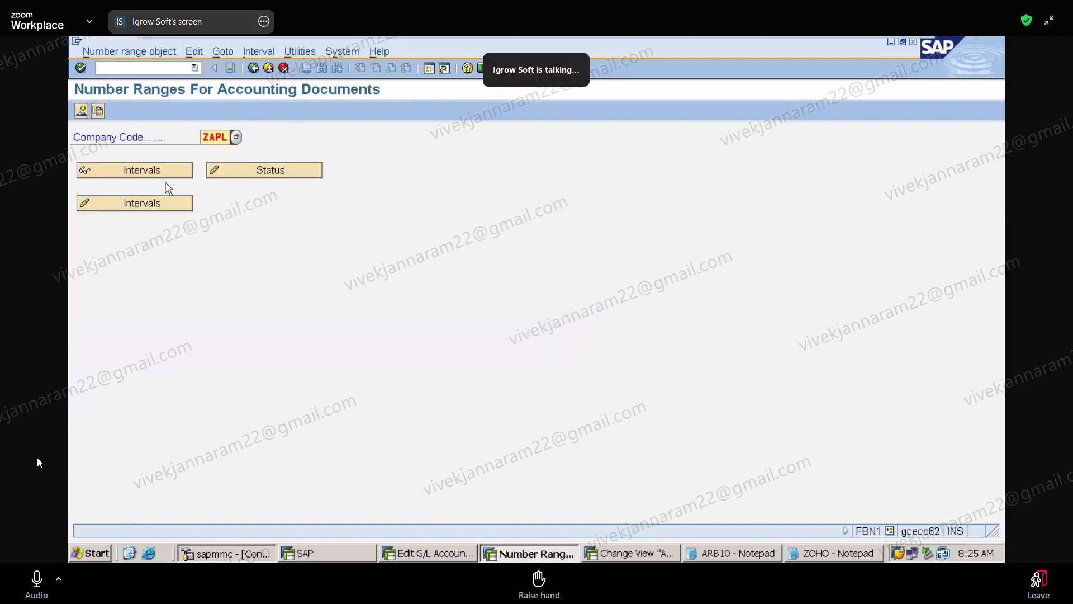
{"action": "left_click", "coordinate": [254, 69]}
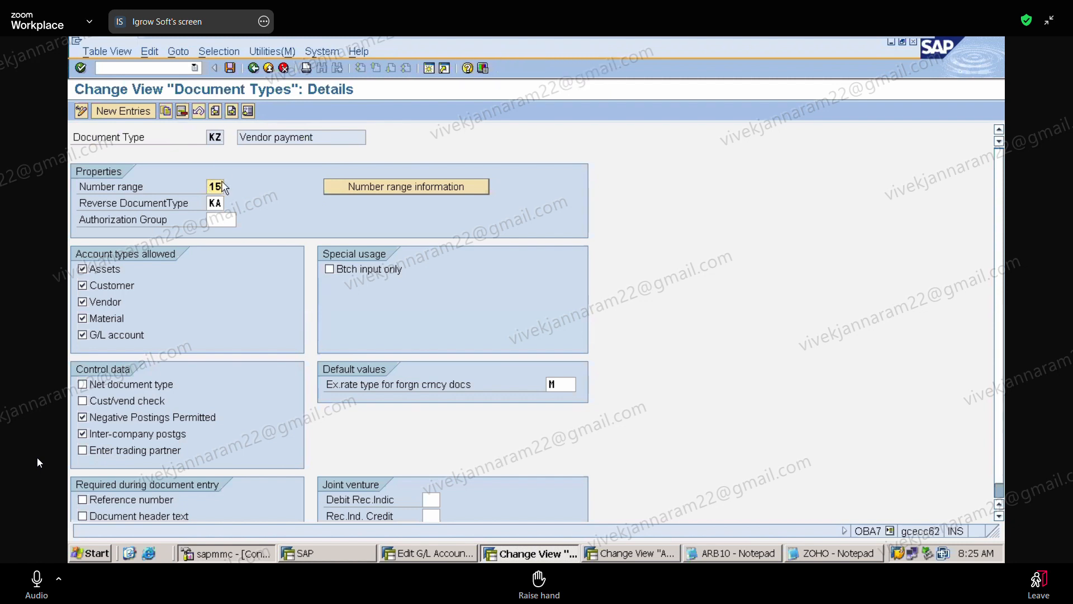
{"action": "left_click", "coordinate": [376, 189]}
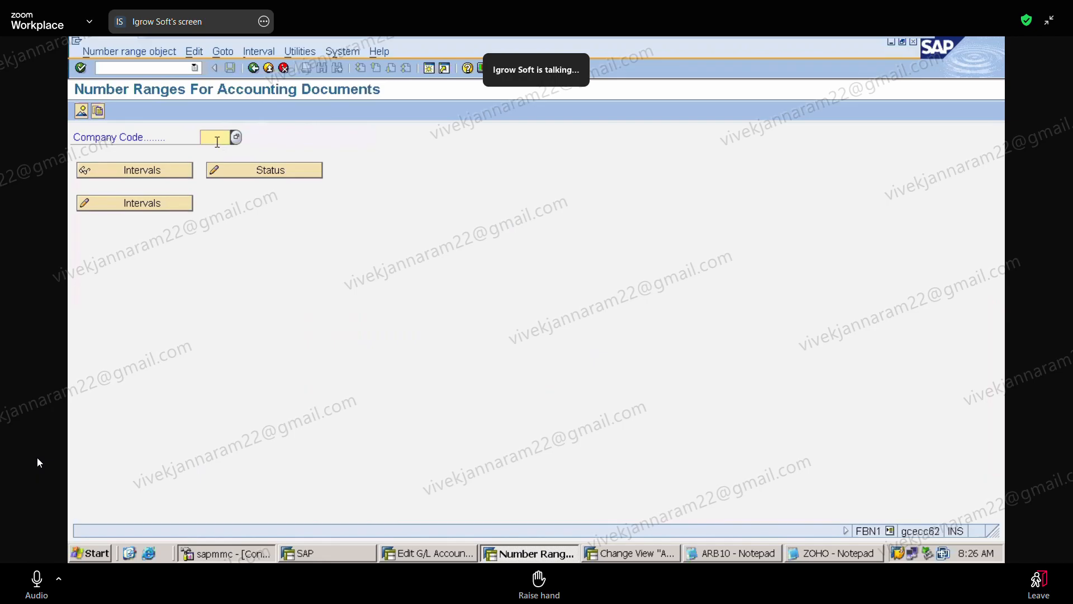
{"action": "type", "text": "ZAPL"}
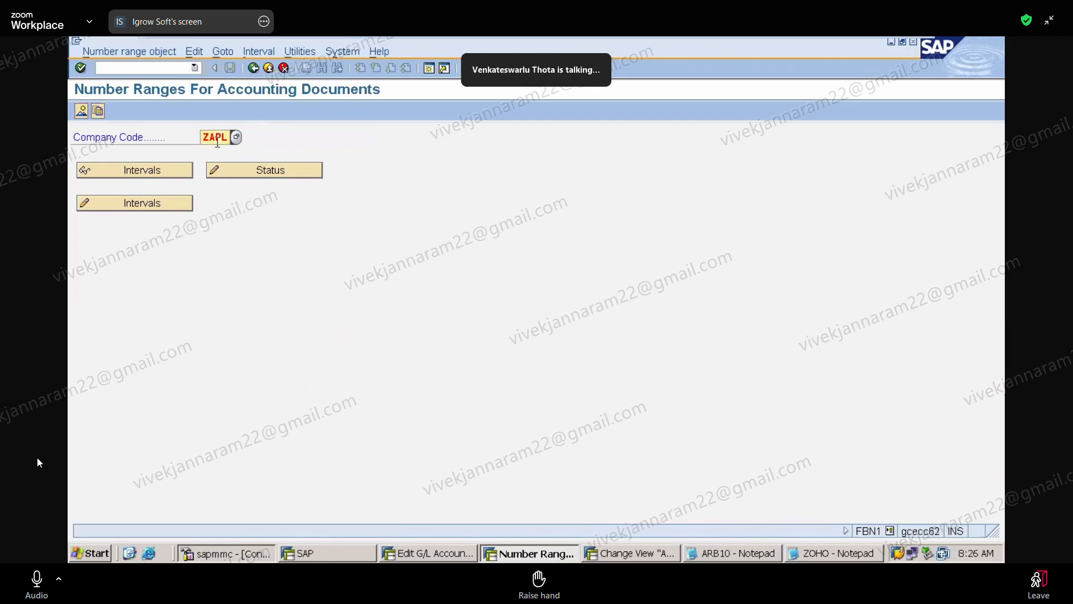
{"action": "left_click", "coordinate": [181, 203]}
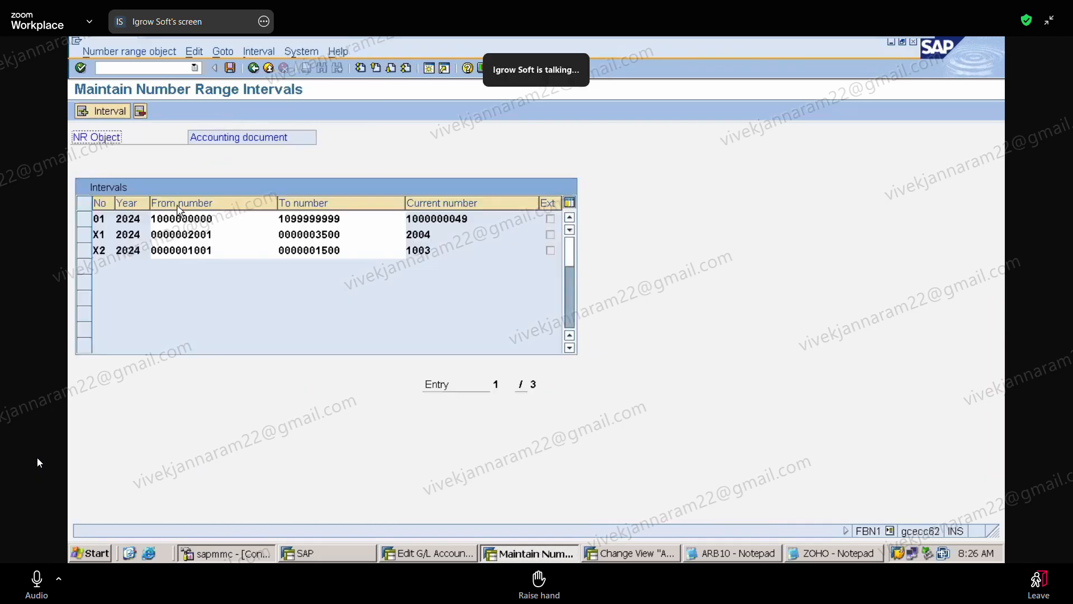
{"action": "left_click", "coordinate": [106, 111]}
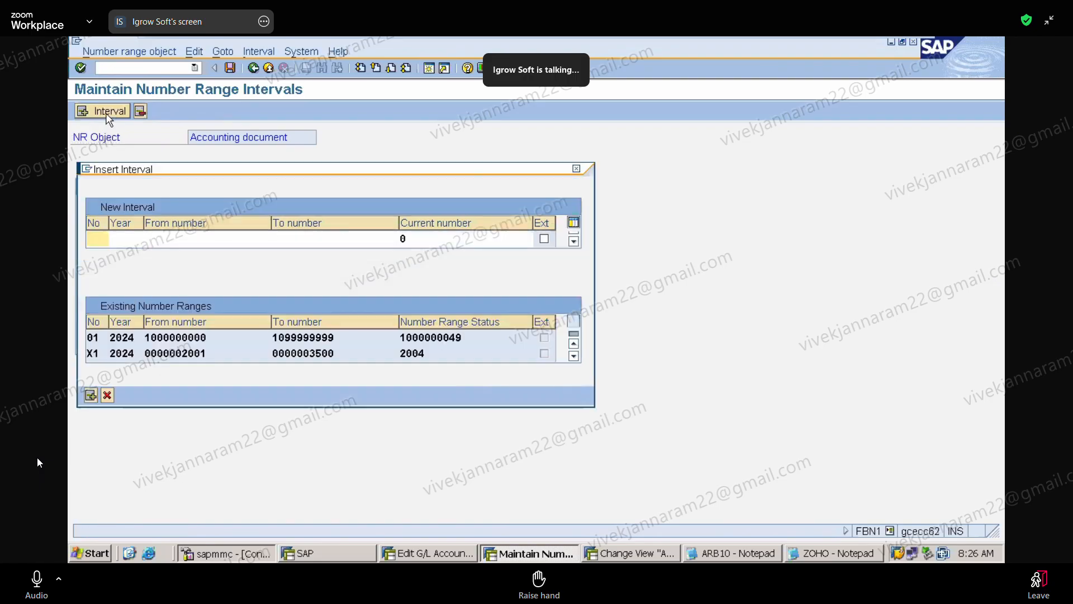
{"action": "type", "text": "19"}
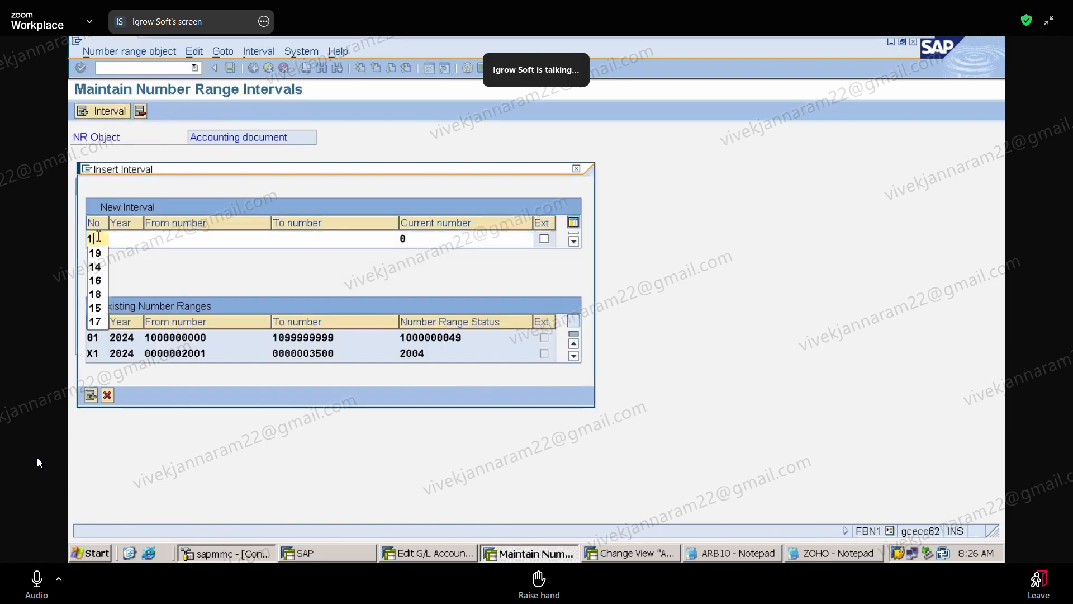
{"action": "left_click", "coordinate": [114, 238]}
{"action": "type", "text": "2024"}
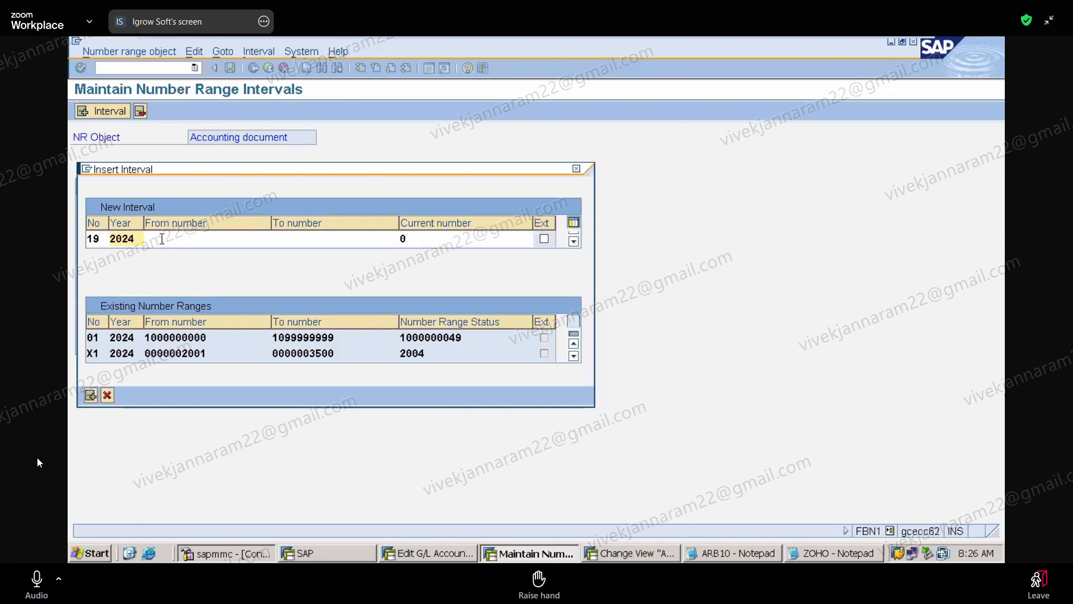
{"action": "left_click", "coordinate": [162, 238]}
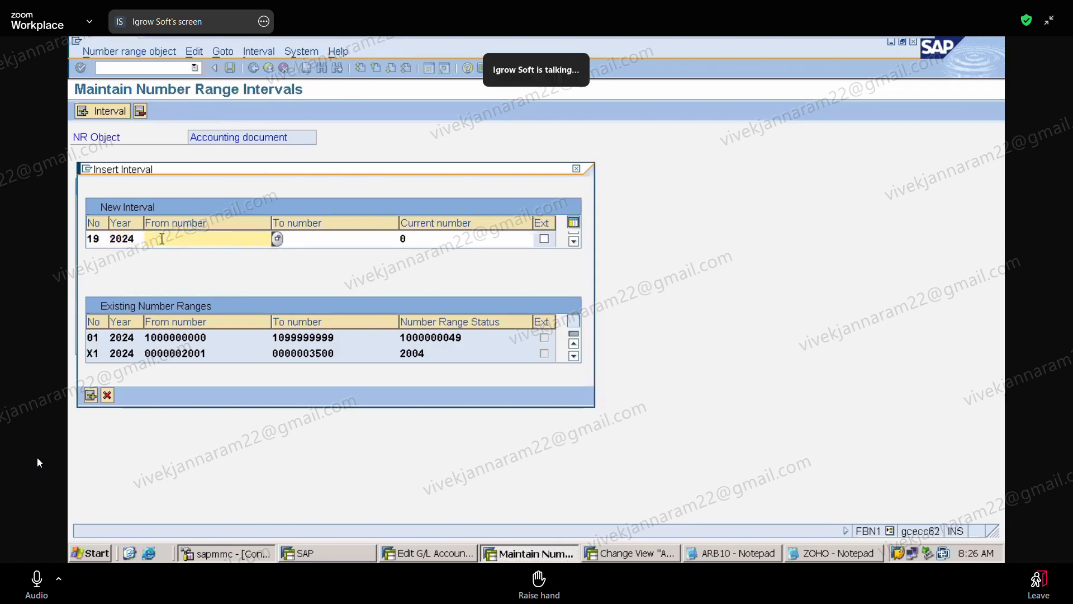
{"action": "left_click", "coordinate": [576, 168]}
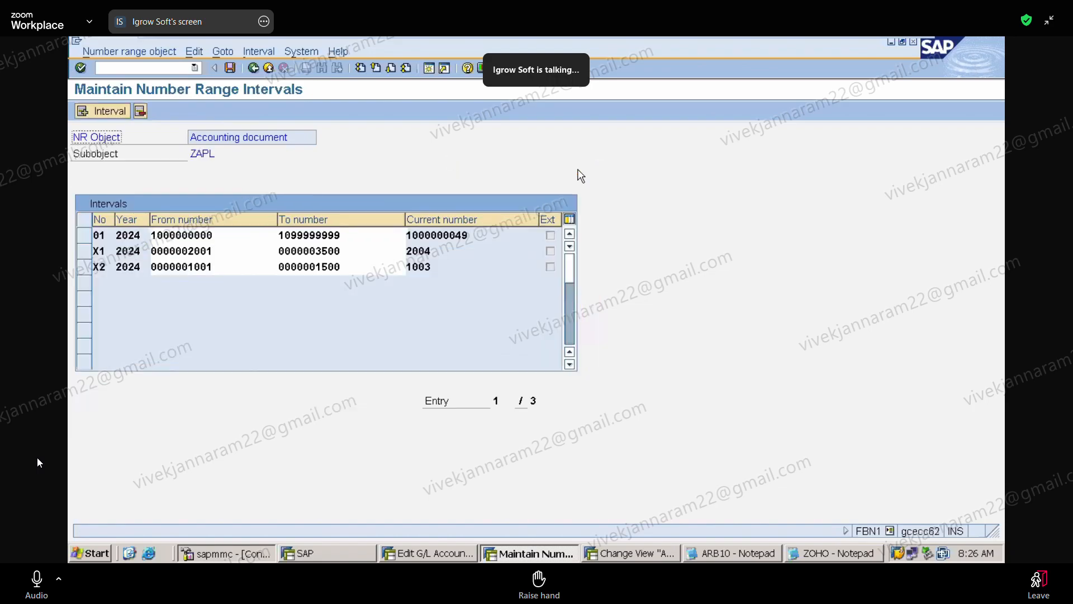
{"action": "left_click", "coordinate": [253, 68]}
{"action": "left_click", "coordinate": [361, 289]}
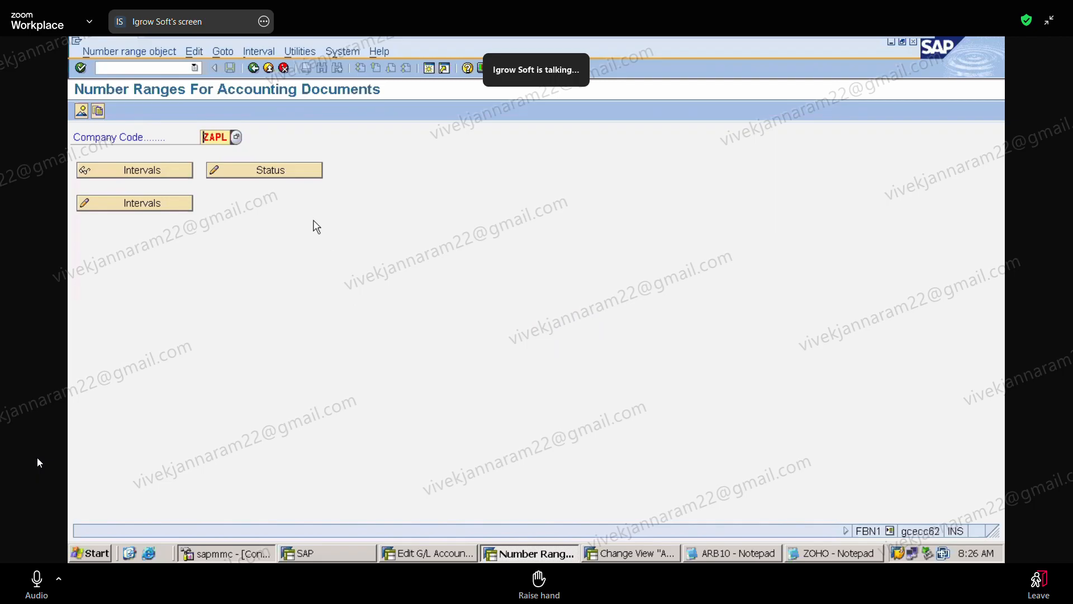
{"action": "left_click", "coordinate": [253, 68]}
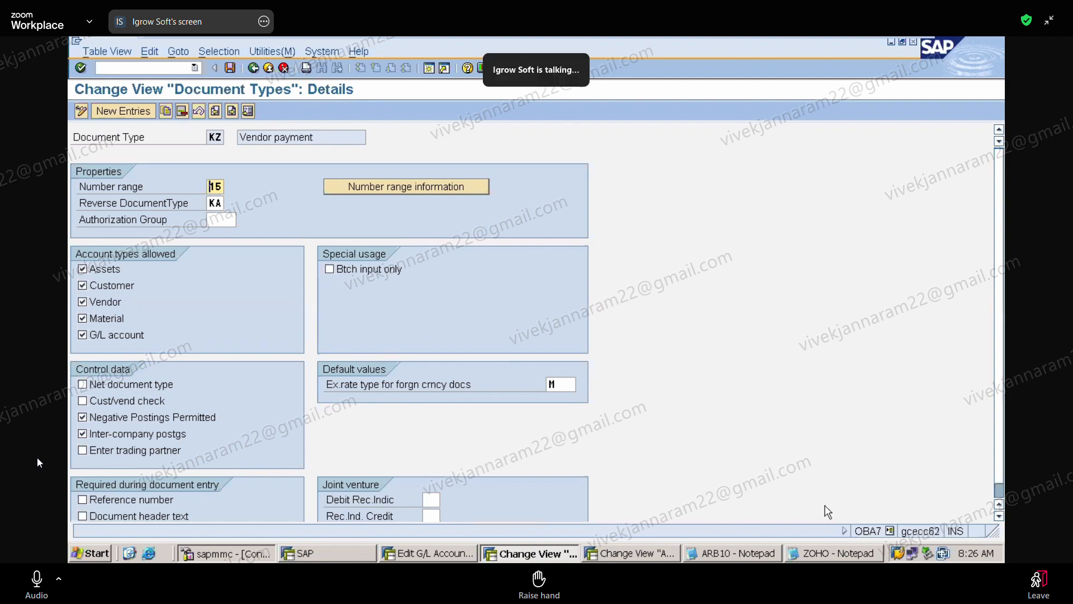
Step: Leave the document type settings and open transaction FBN1 directly to maintain accounting document number ranges
{"action": "left_click", "coordinate": [414, 192]}
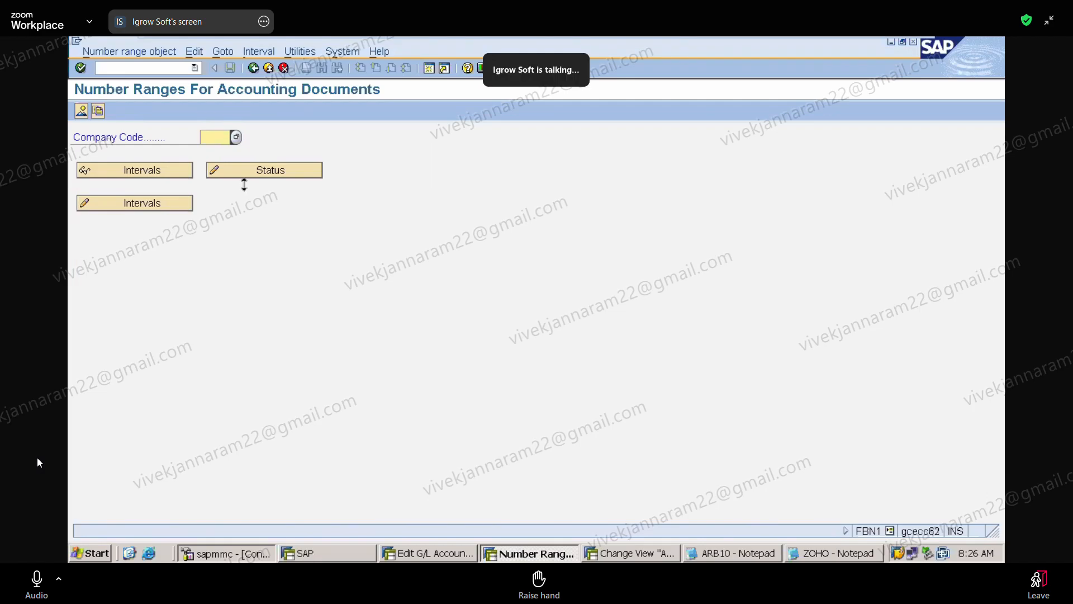
{"action": "type", "text": "ZAPL"}
{"action": "left_click", "coordinate": [150, 67]}
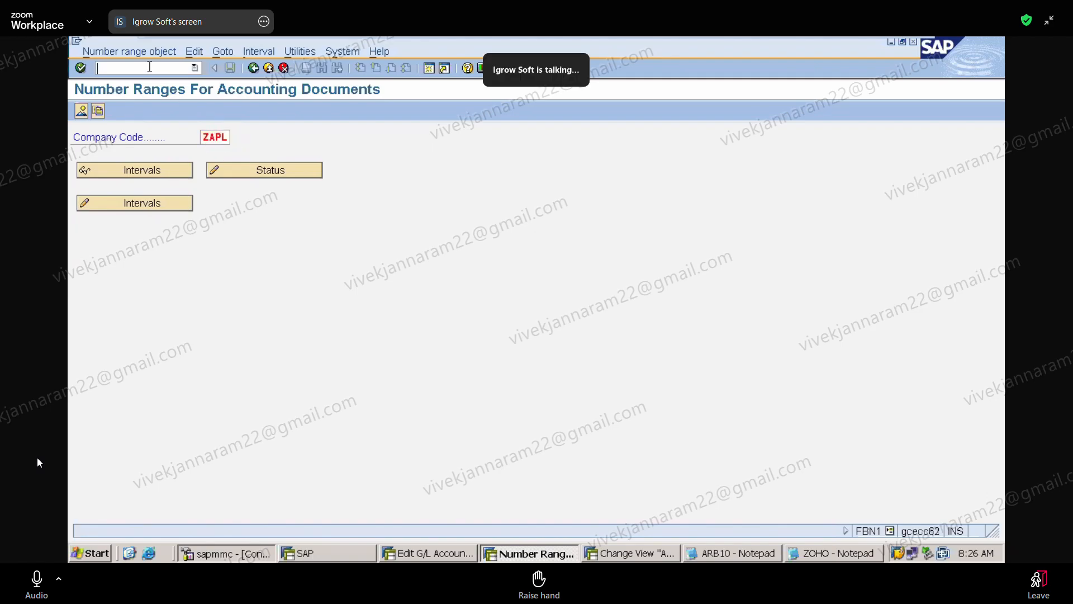
{"action": "type", "text": "/NFBN1"}
{"action": "key", "text": "Return"}
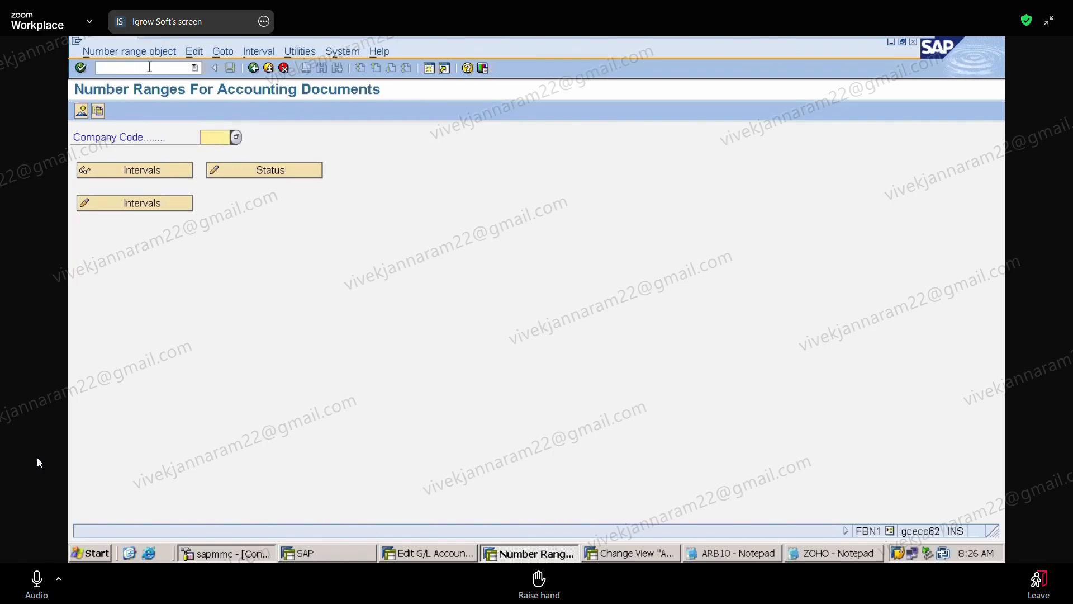
{"action": "left_click", "coordinate": [150, 66]}
{"action": "type", "text": "/n"}
{"action": "key", "text": "Return"}
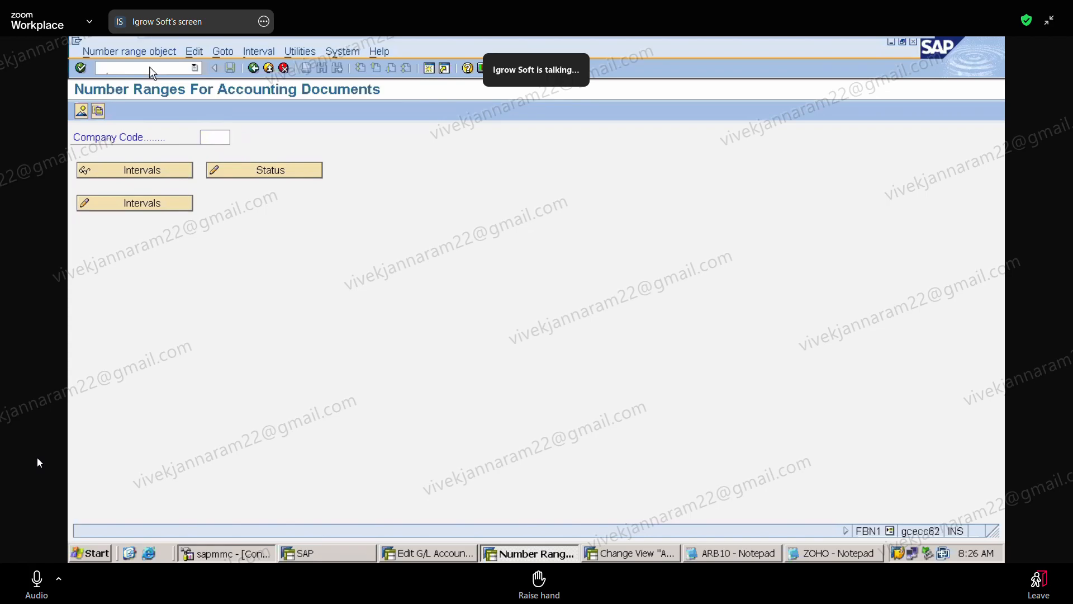
{"action": "type", "text": "/NFBN1"}
{"action": "key", "text": "Return"}
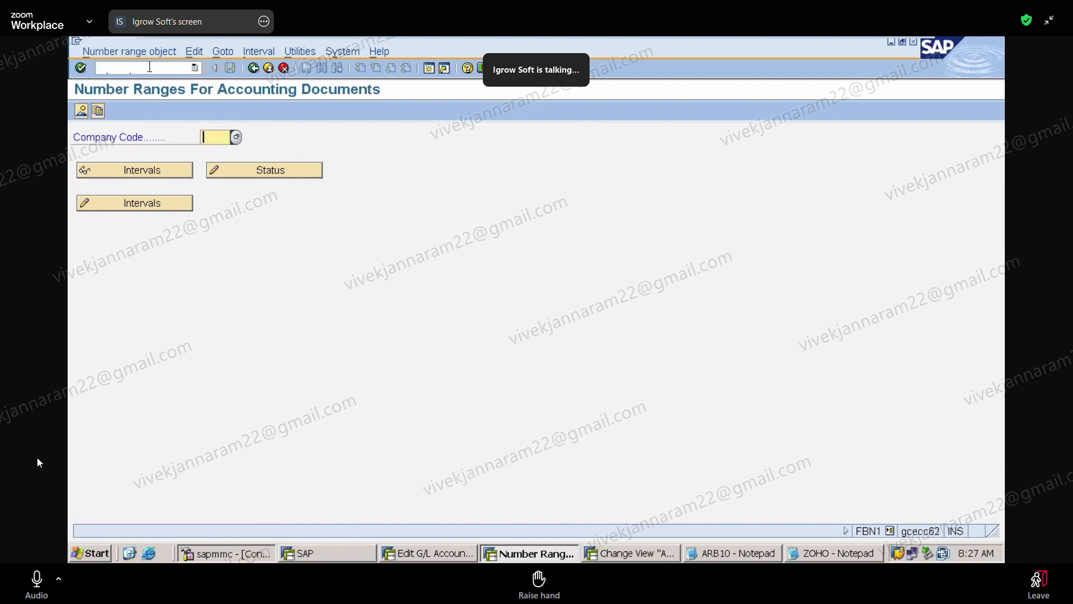
{"action": "type", "text": "2APL"}
{"action": "left_click", "coordinate": [169, 204]}
{"action": "left_click", "coordinate": [105, 114]}
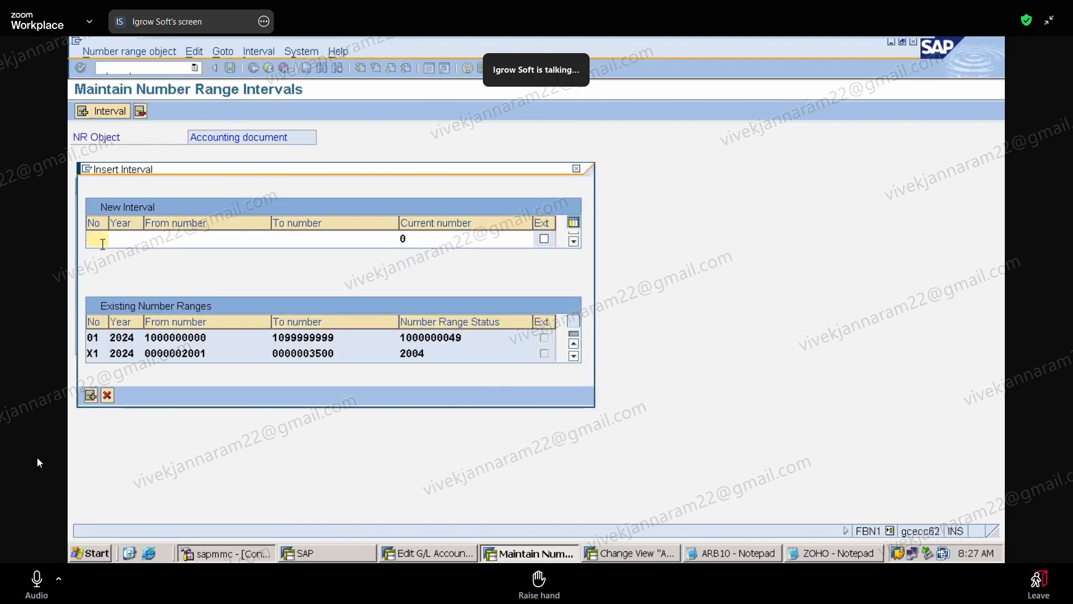
{"action": "type", "text": "19"}
{"action": "left_click", "coordinate": [120, 240]}
{"action": "type", "text": "2024"}
{"action": "left_click", "coordinate": [171, 239]}
{"action": "type", "text": "1900000000"}
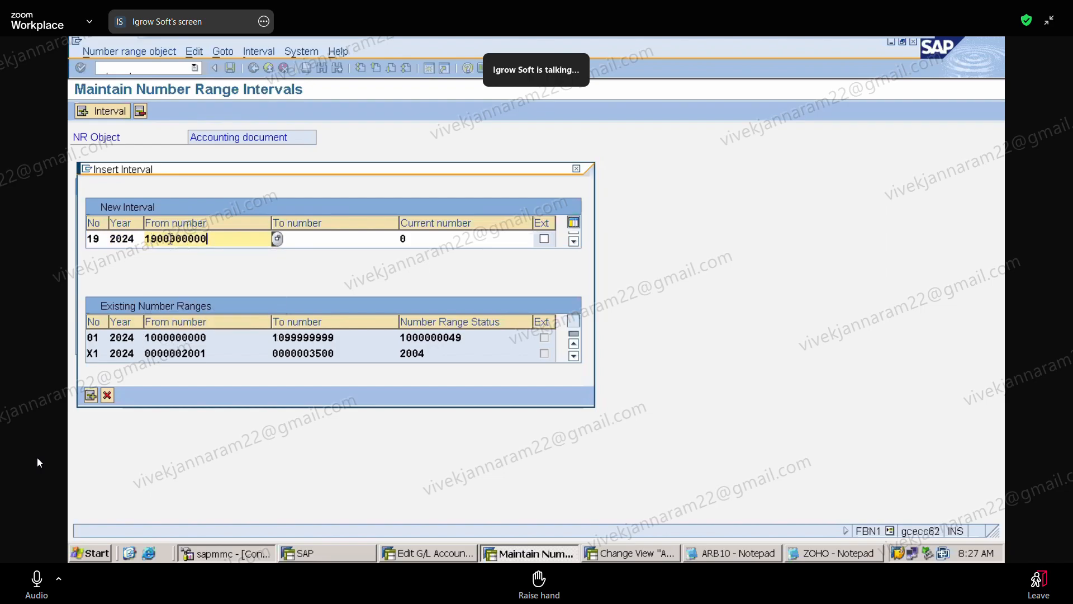
{"action": "left_click", "coordinate": [327, 238]}
{"action": "type", "text": "1999999999"}
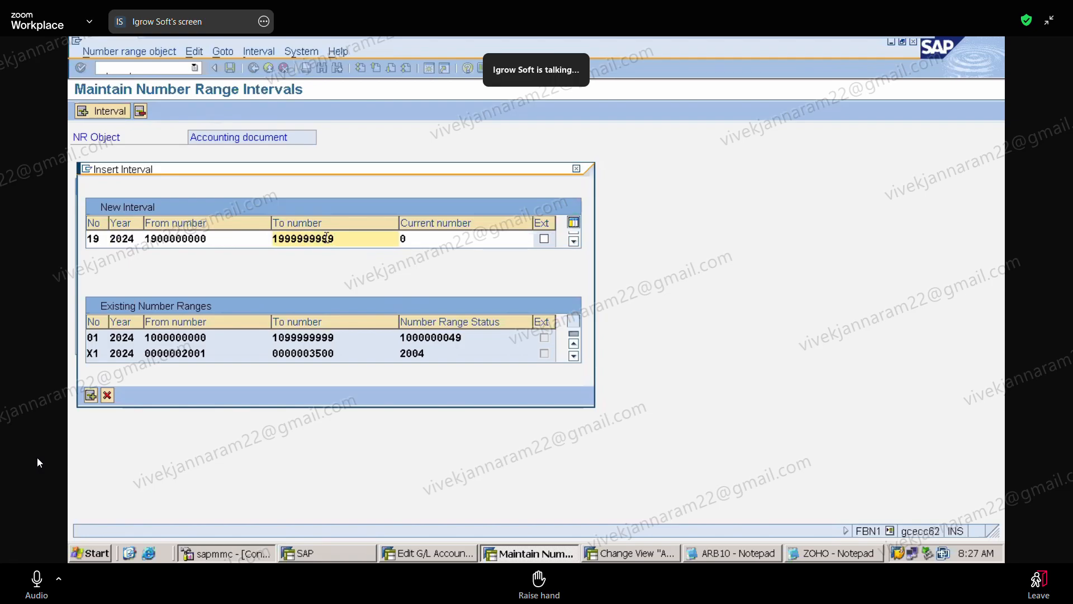
{"action": "left_click", "coordinate": [90, 395]}
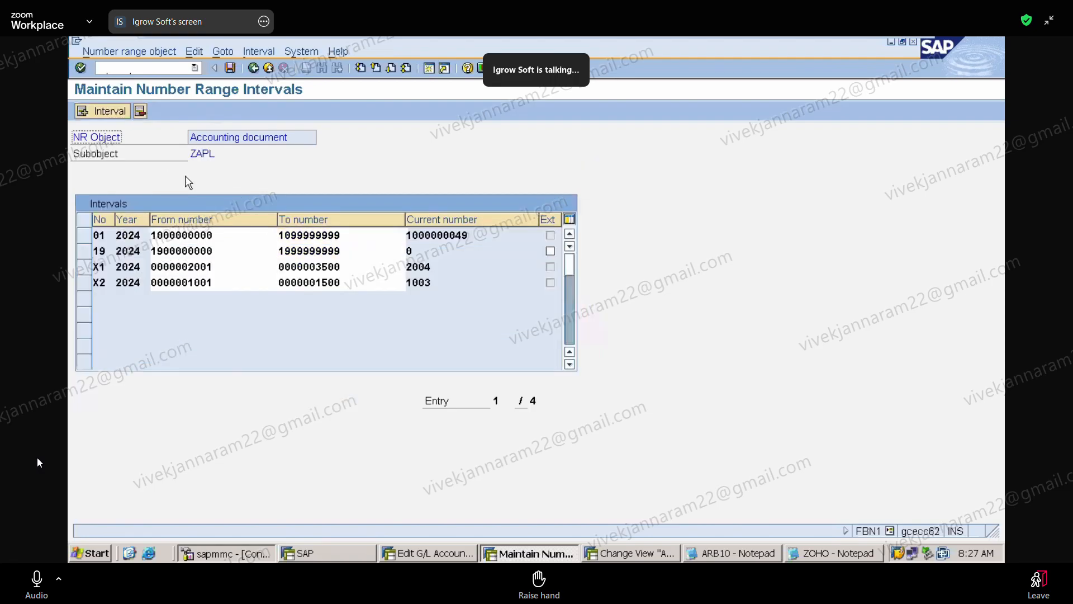
{"action": "left_click", "coordinate": [109, 113]}
{"action": "type", "text": "17 "}
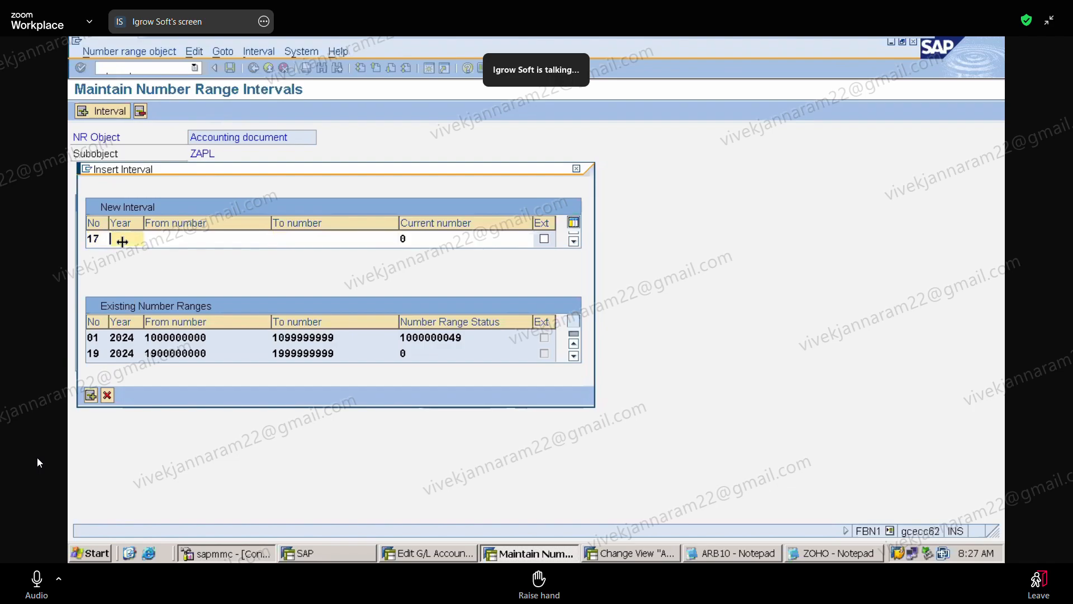
{"action": "type", "text": "2024 "}
{"action": "type", "text": "1700000000"}
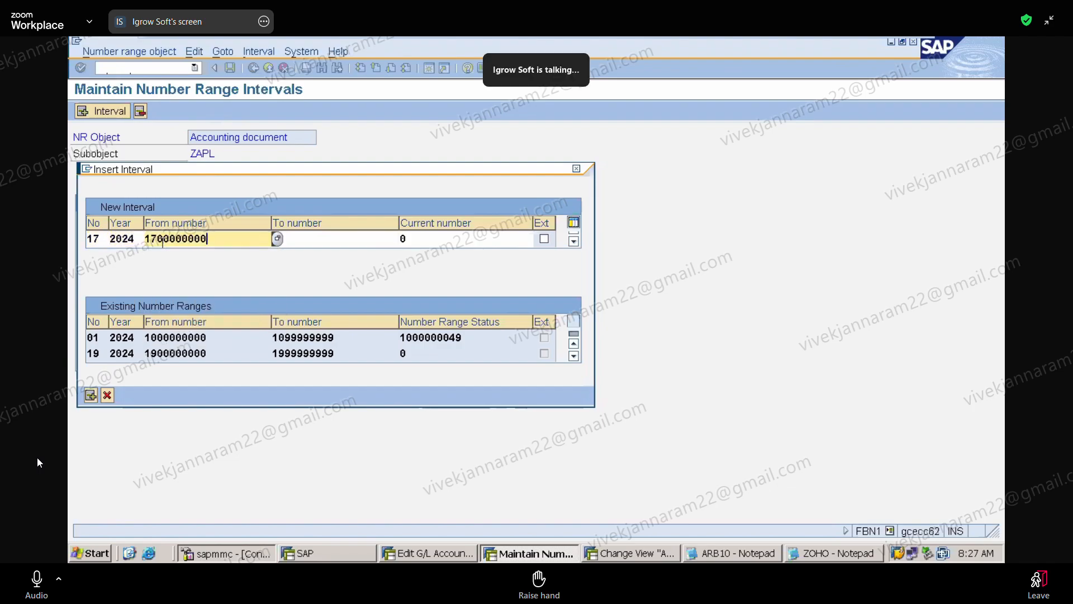
{"action": "left_click", "coordinate": [329, 240]}
{"action": "type", "text": "1799999999"}
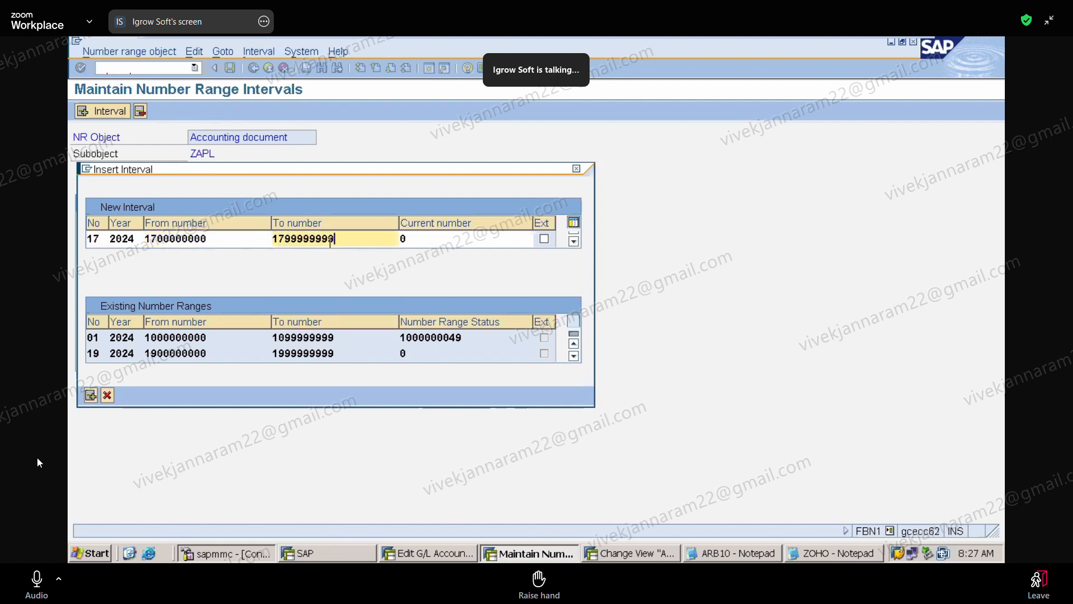
{"action": "key", "text": "Return"}
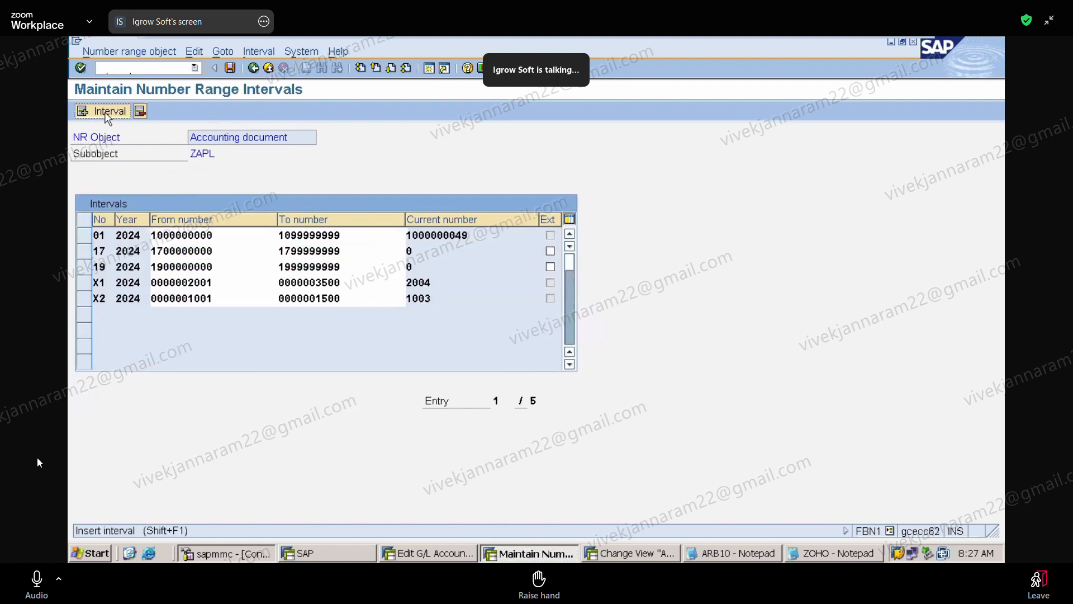
{"action": "left_click", "coordinate": [107, 112]}
{"action": "type", "text": "15"}
{"action": "left_click", "coordinate": [126, 242]}
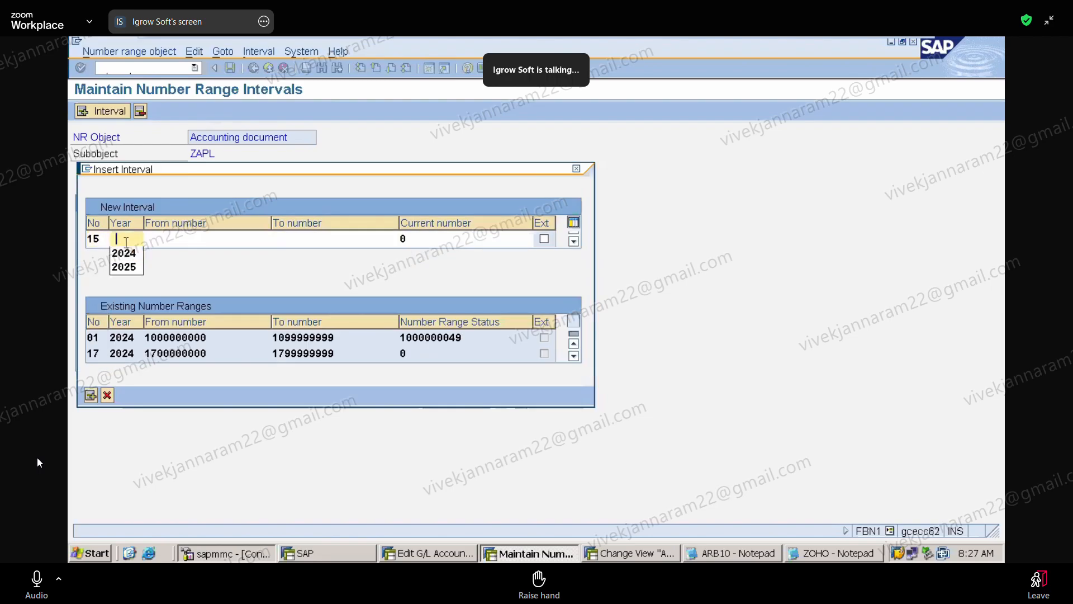
{"action": "left_click", "coordinate": [130, 253]}
{"action": "left_click", "coordinate": [152, 240]}
{"action": "type", "text": "150"}
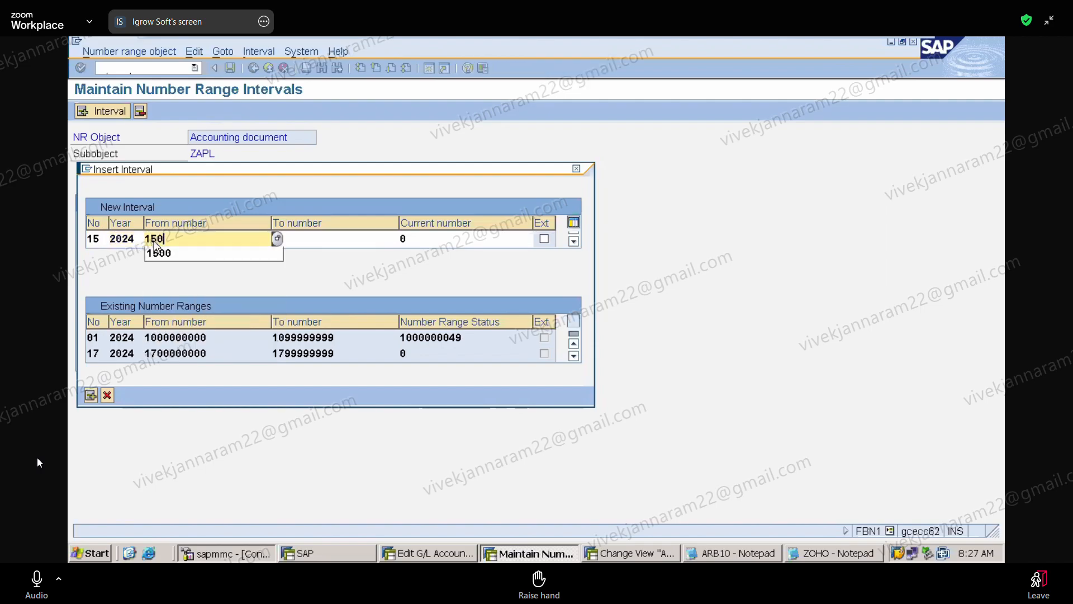
{"action": "type", "text": "0000000"}
{"action": "left_click", "coordinate": [300, 239]}
{"action": "type", "text": "1599999999"}
{"action": "key", "text": "Return"}
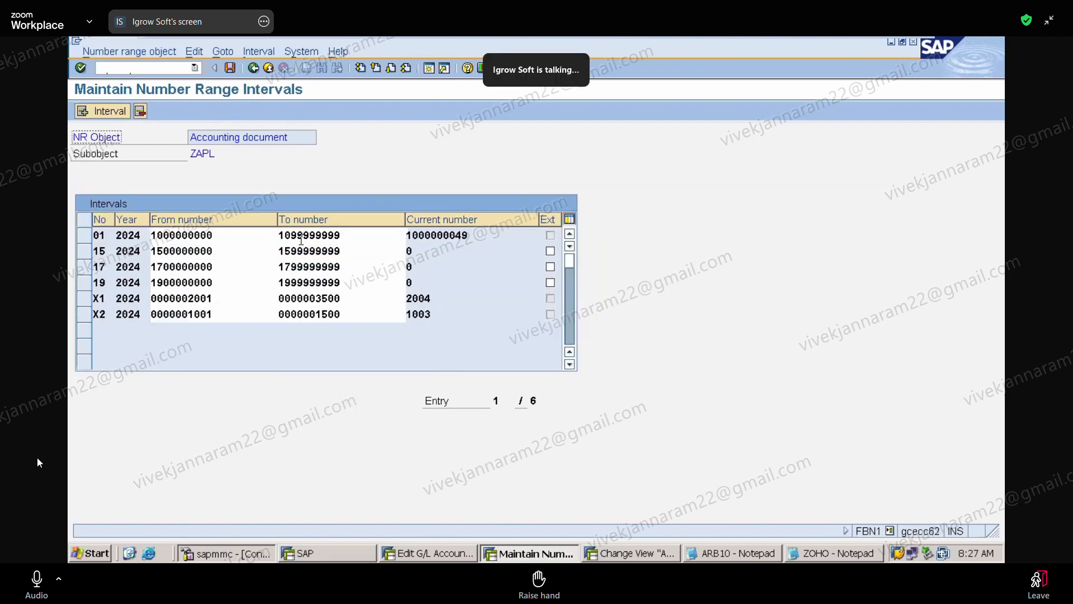
Step: Save the new accounting document number range intervals and dismiss the transport notice
{"action": "mouse_move", "coordinate": [84, 250]}
{"action": "left_mouse_down"}
{"action": "mouse_move", "coordinate": [93, 288]}
{"action": "mouse_move", "coordinate": [90, 251]}
{"action": "left_mouse_up"}
{"action": "left_click", "coordinate": [99, 251]}
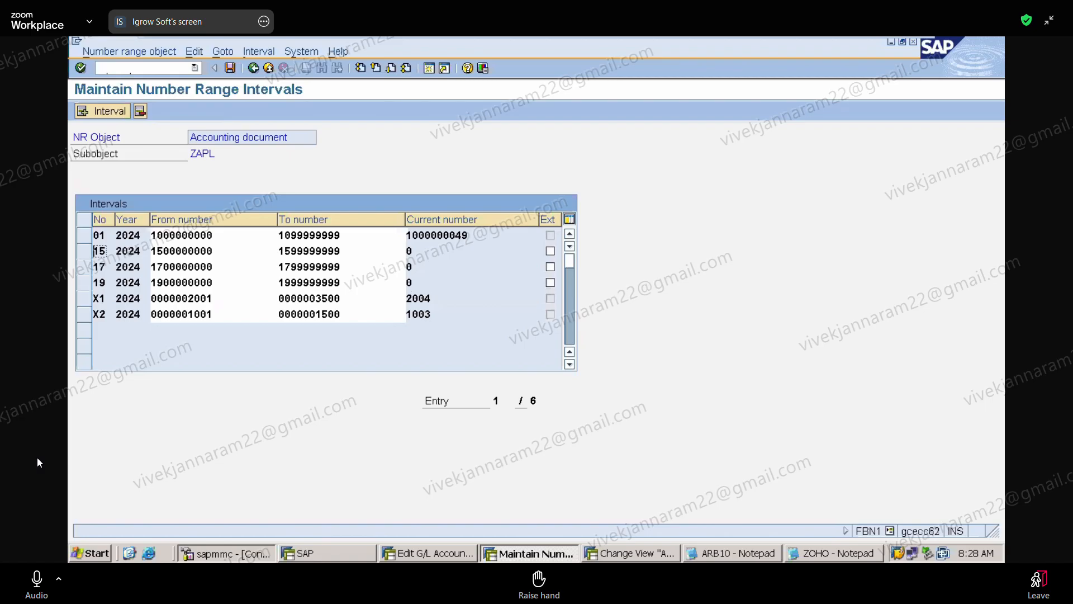
{"action": "left_click", "coordinate": [229, 67]}
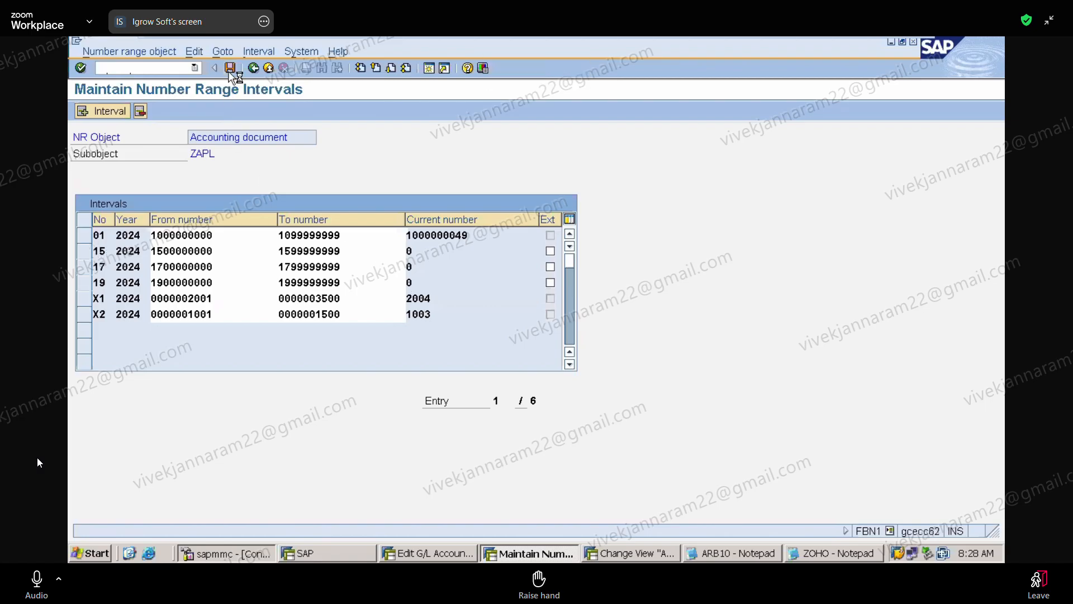
{"action": "left_click", "coordinate": [140, 460]}
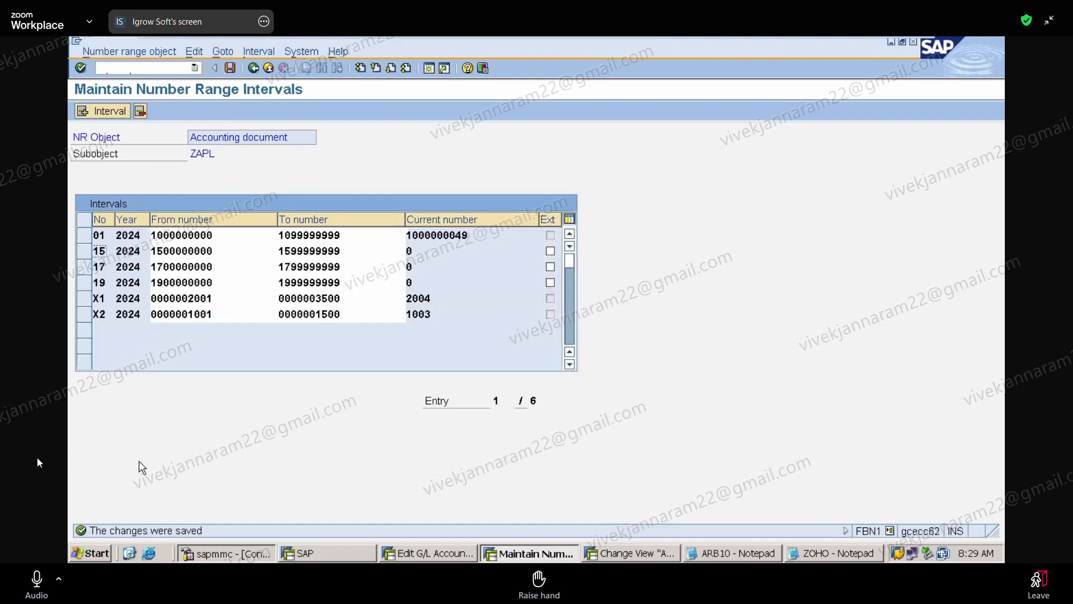
Step: Switch to the ZOHO notes in Notepad and review the vendor invoice, vendor accounting and vendor payment number range entries
{"action": "left_click", "coordinate": [833, 553]}
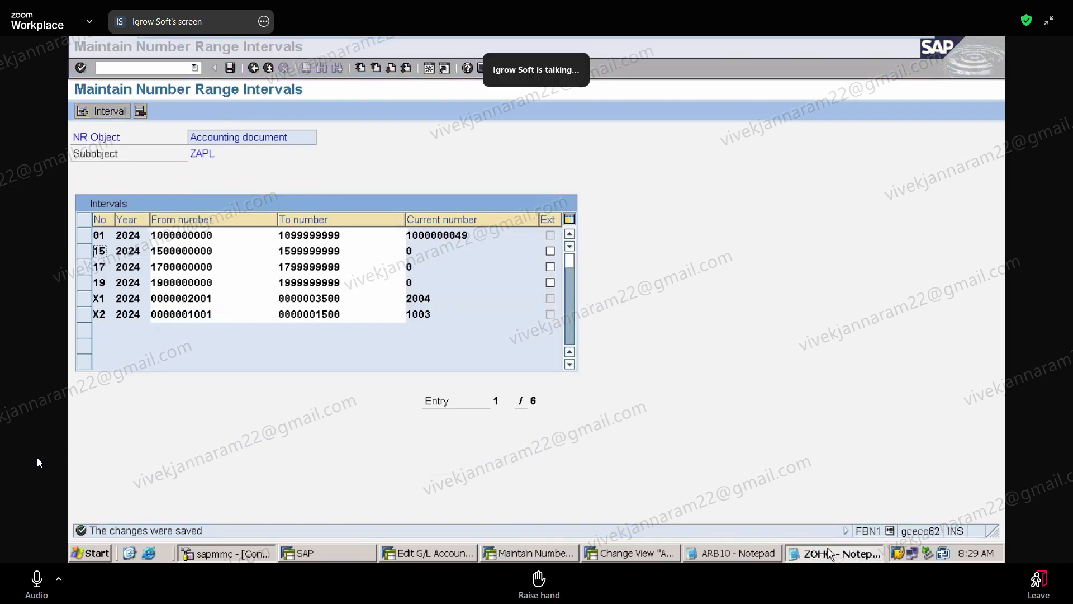
{"action": "left_click", "coordinate": [191, 325]}
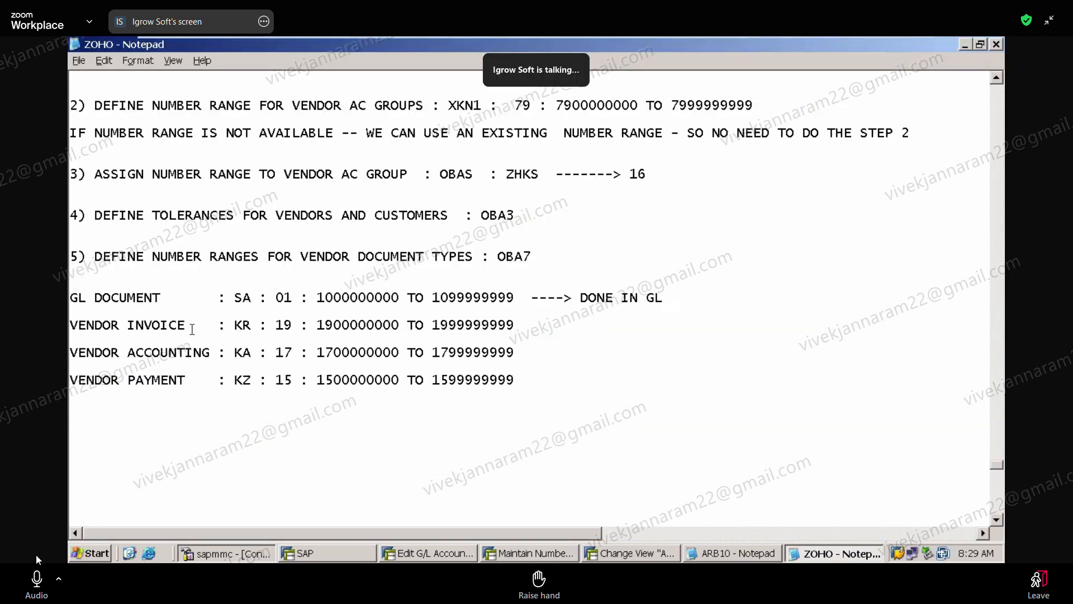
{"action": "left_click", "coordinate": [37, 579]}
{"action": "left_click_drag", "start_coordinate": [191, 325], "coordinate": [183, 308]}
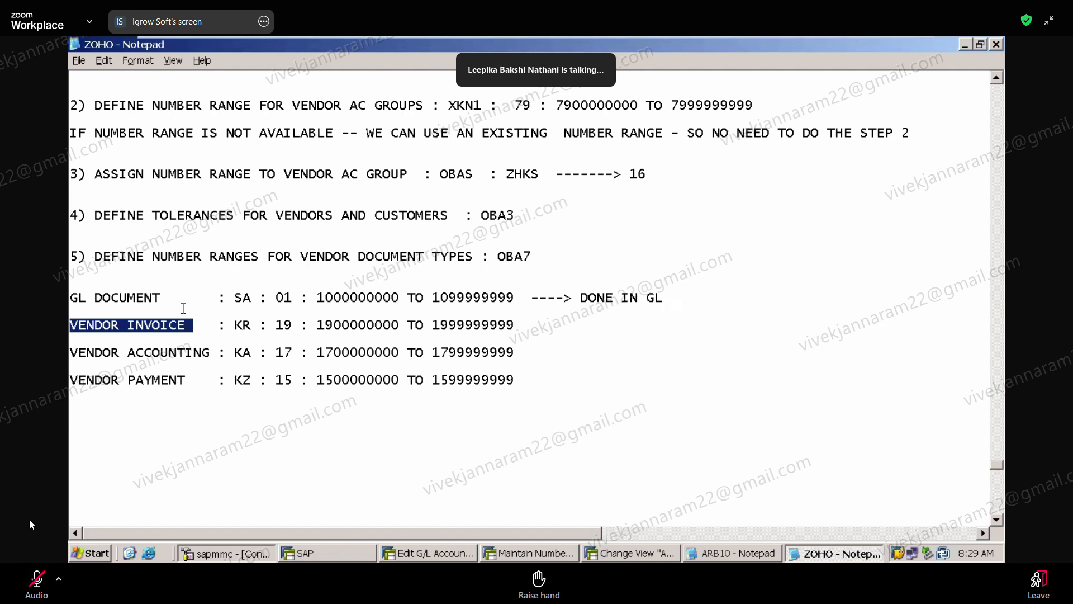
{"action": "left_click", "coordinate": [33, 585]}
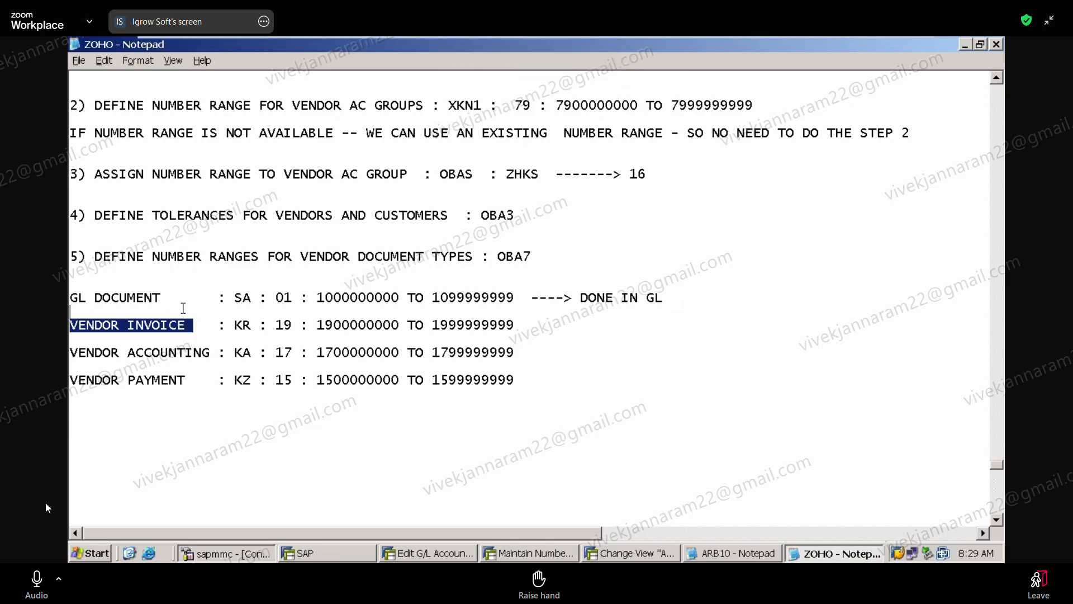
{"action": "left_click_drag", "start_coordinate": [193, 380], "coordinate": [70, 380]}
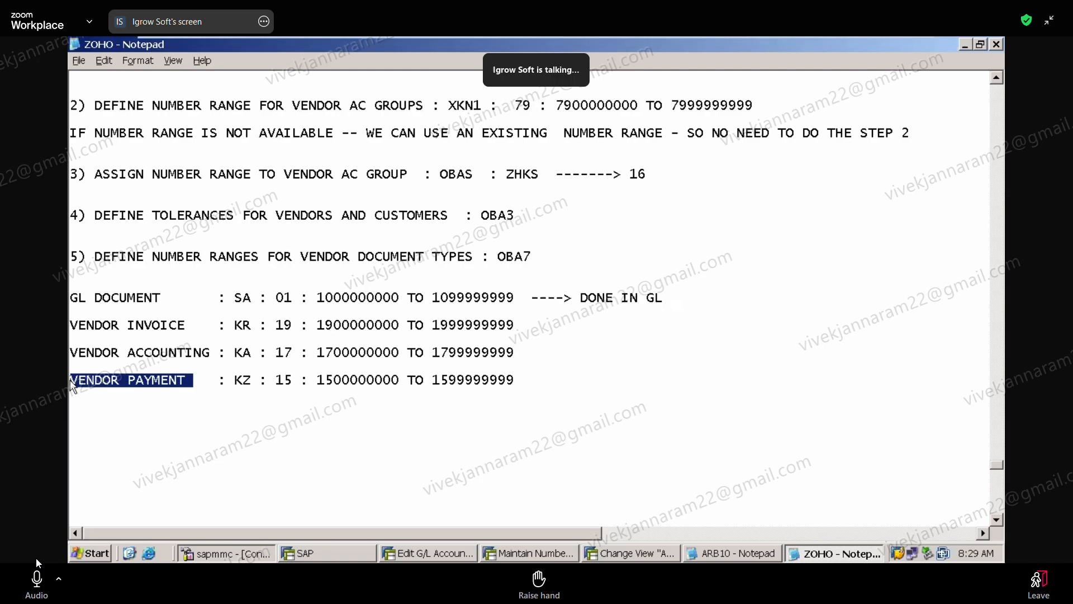
{"action": "left_click", "coordinate": [34, 578]}
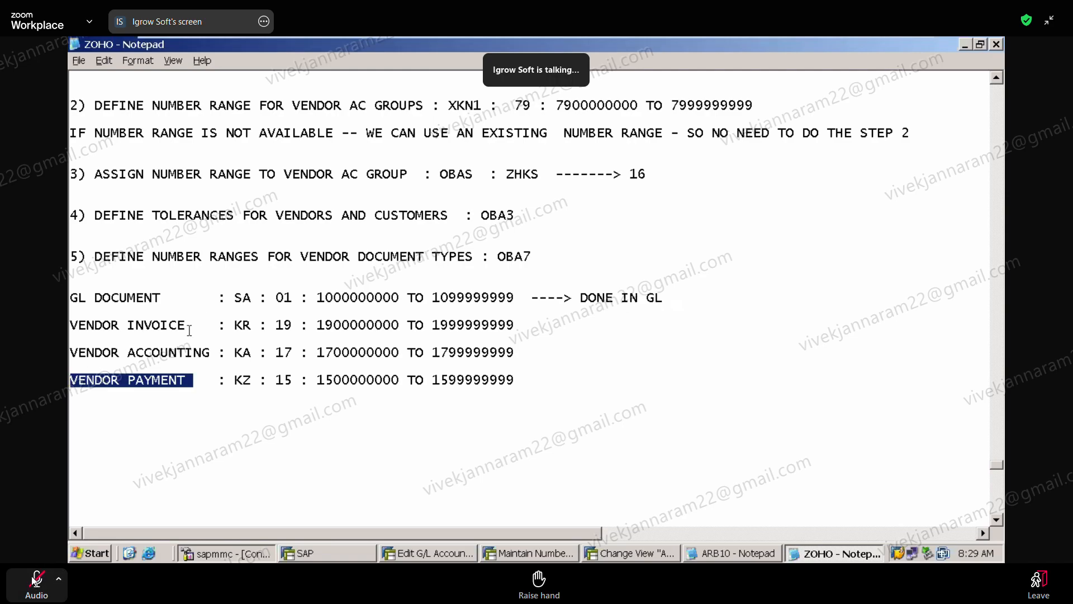
{"action": "left_click_drag", "start_coordinate": [188, 333], "coordinate": [183, 313]}
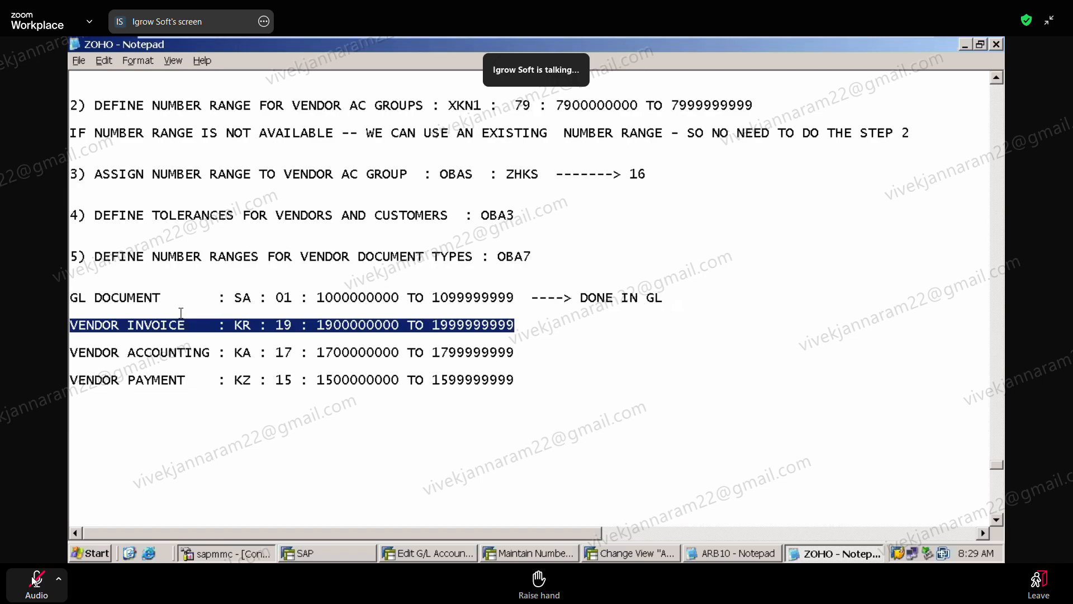
{"action": "left_click", "coordinate": [34, 582]}
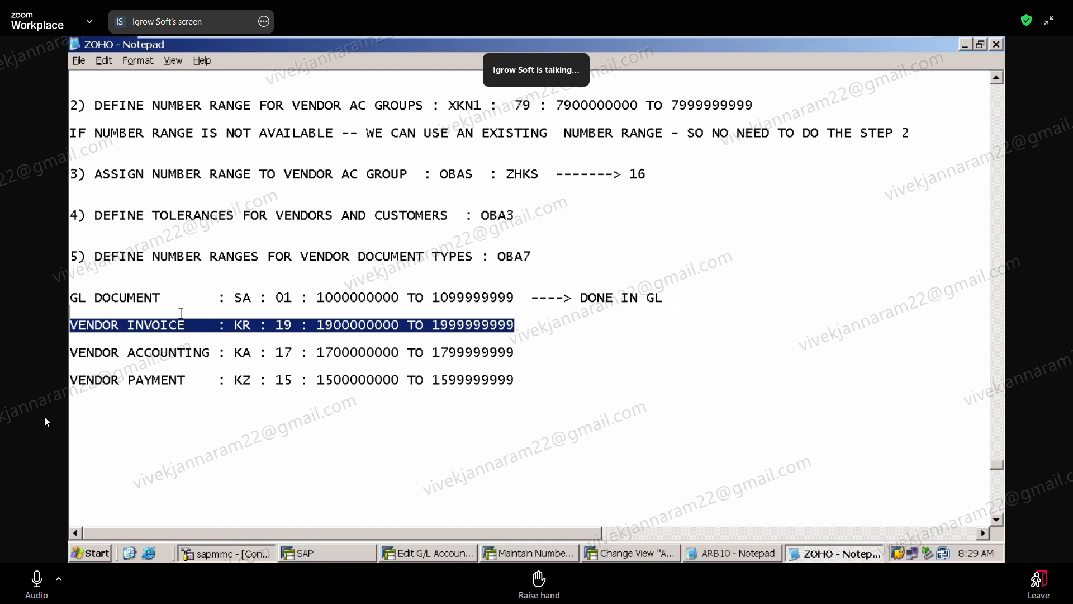
{"action": "left_click", "coordinate": [149, 356]}
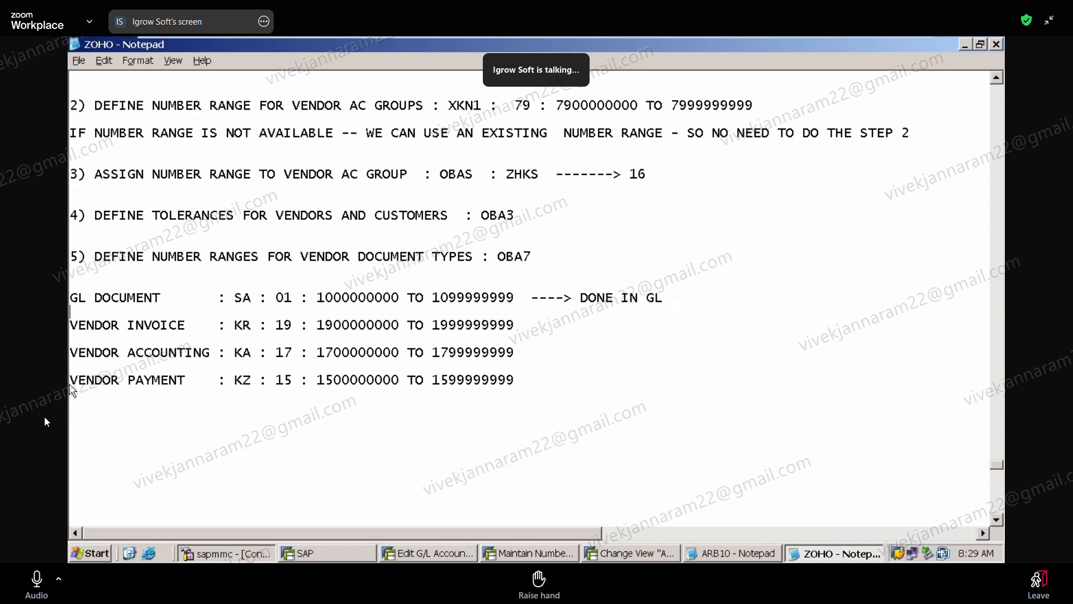
{"action": "left_click_drag", "start_coordinate": [72, 380], "coordinate": [174, 395]}
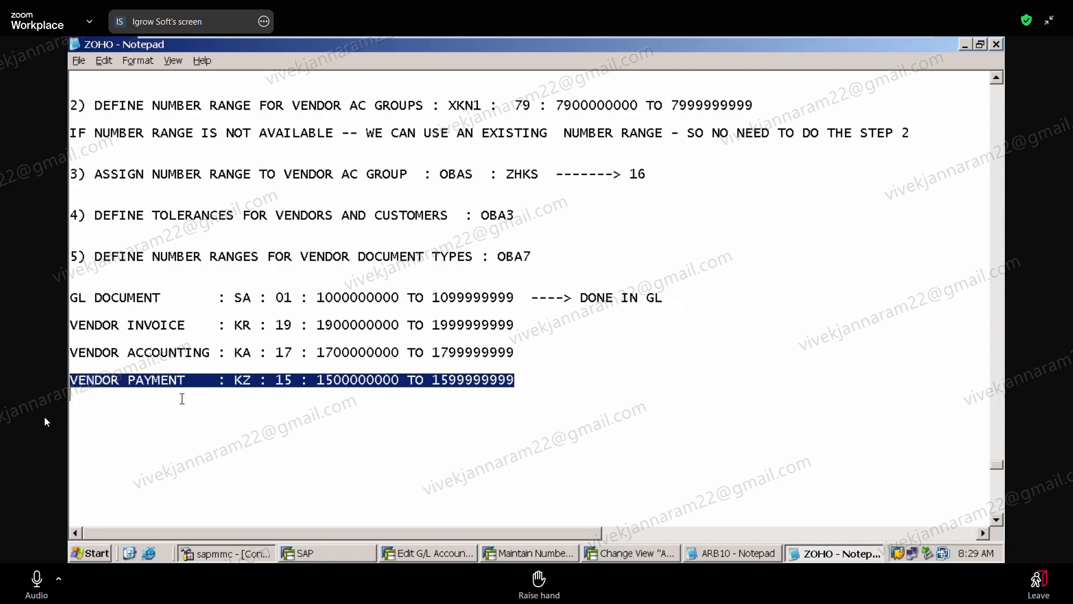
{"action": "left_click", "coordinate": [182, 398]}
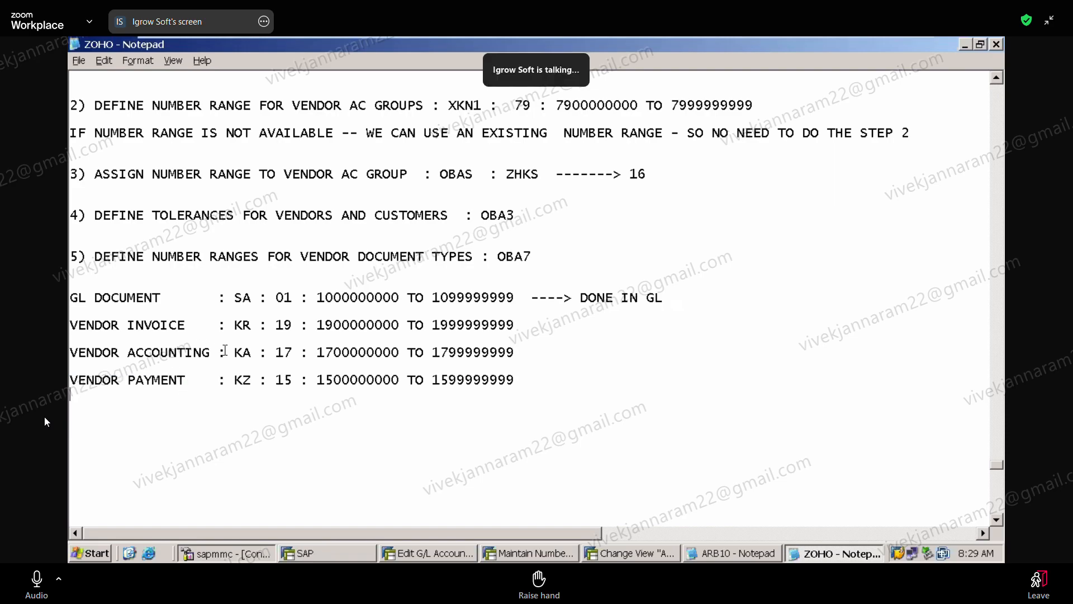
{"action": "left_click_drag", "start_coordinate": [225, 351], "coordinate": [70, 352]}
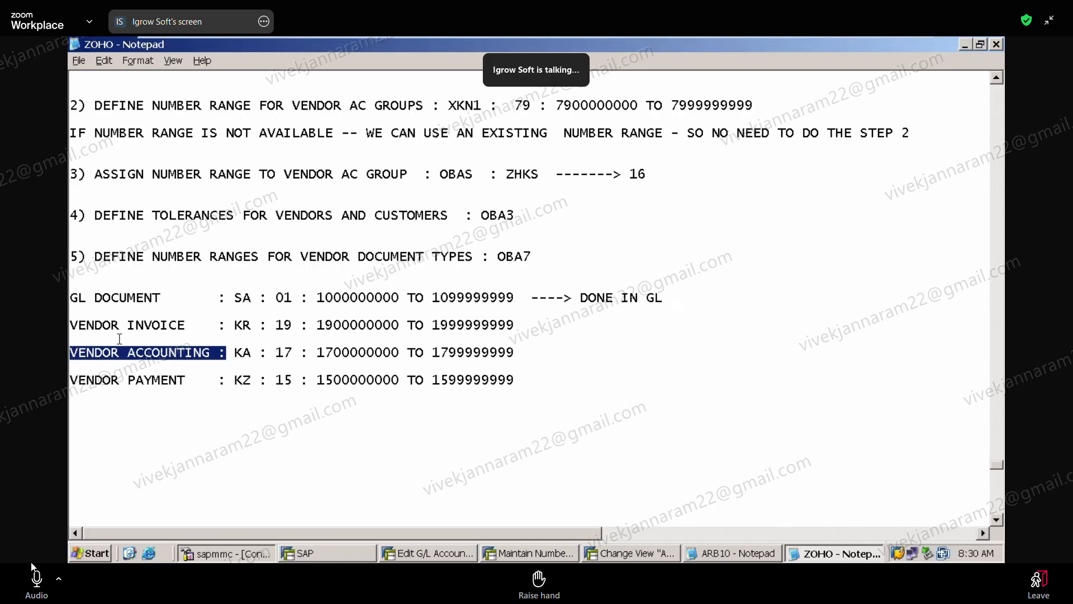
{"action": "left_click", "coordinate": [18, 587]}
Step: Switch back to the SAP number range intervals and save them again
{"action": "left_click", "coordinate": [552, 555]}
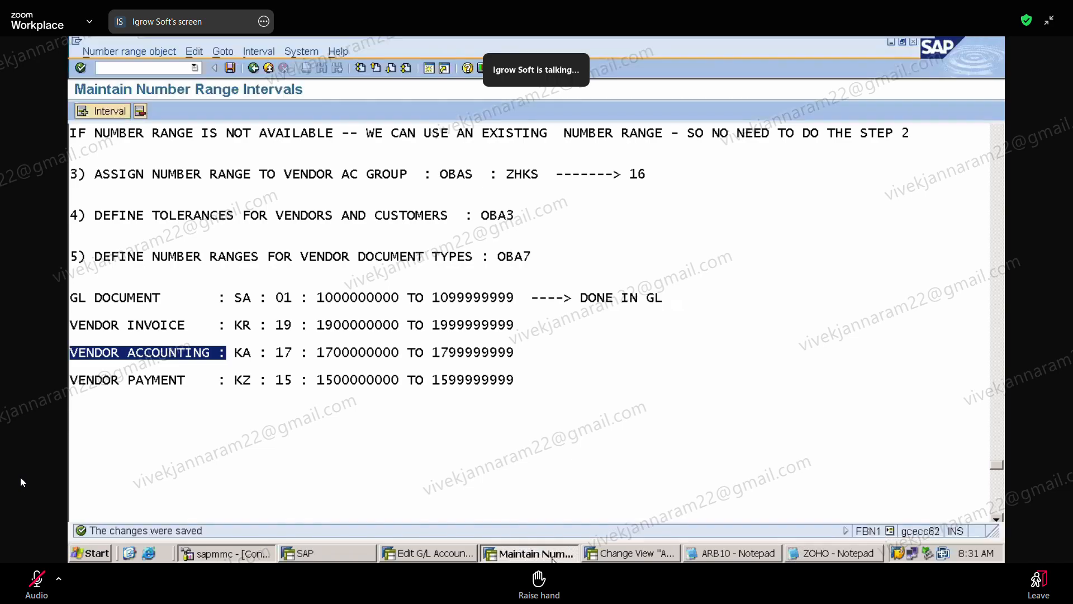
{"action": "left_click", "coordinate": [229, 69]}
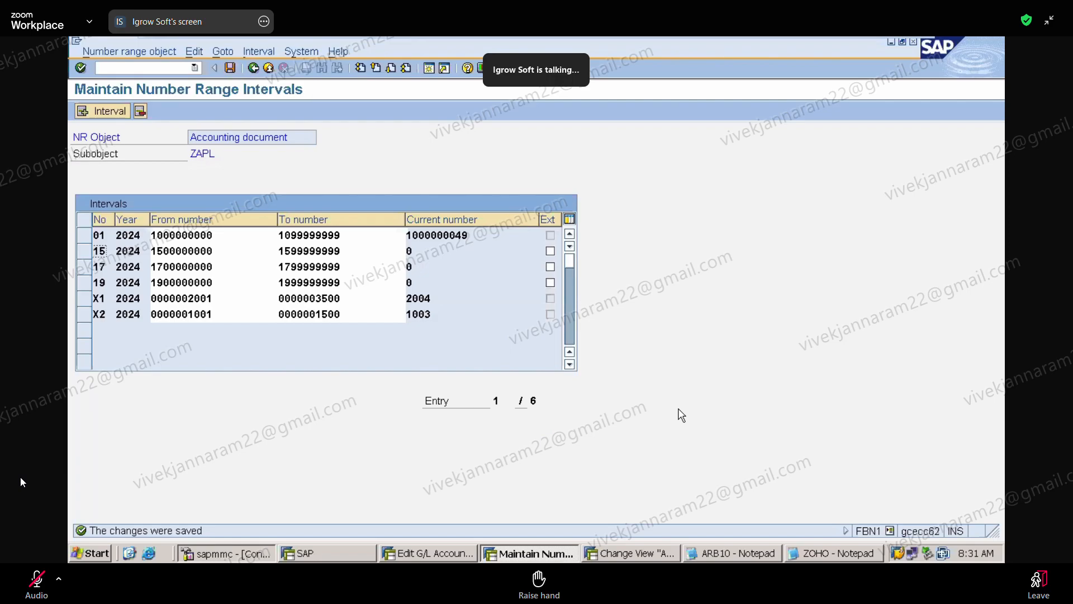
Step: In the ZOHO notes in Notepad, delete the GL DOCUMENT line and the blank lines between the vendor document type entries
{"action": "left_click", "coordinate": [836, 554]}
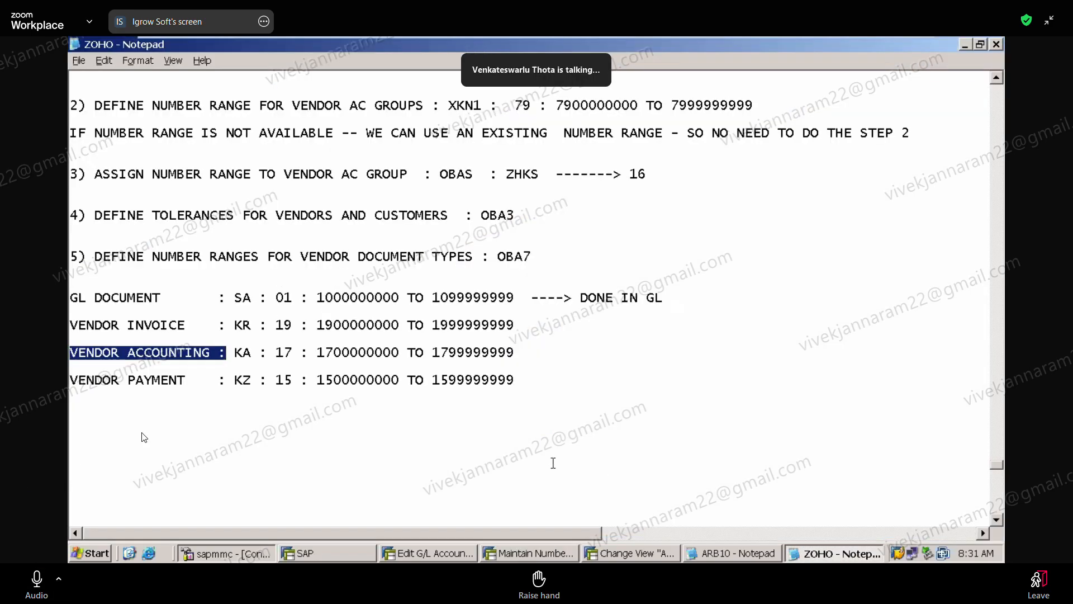
{"action": "left_click", "coordinate": [440, 307]}
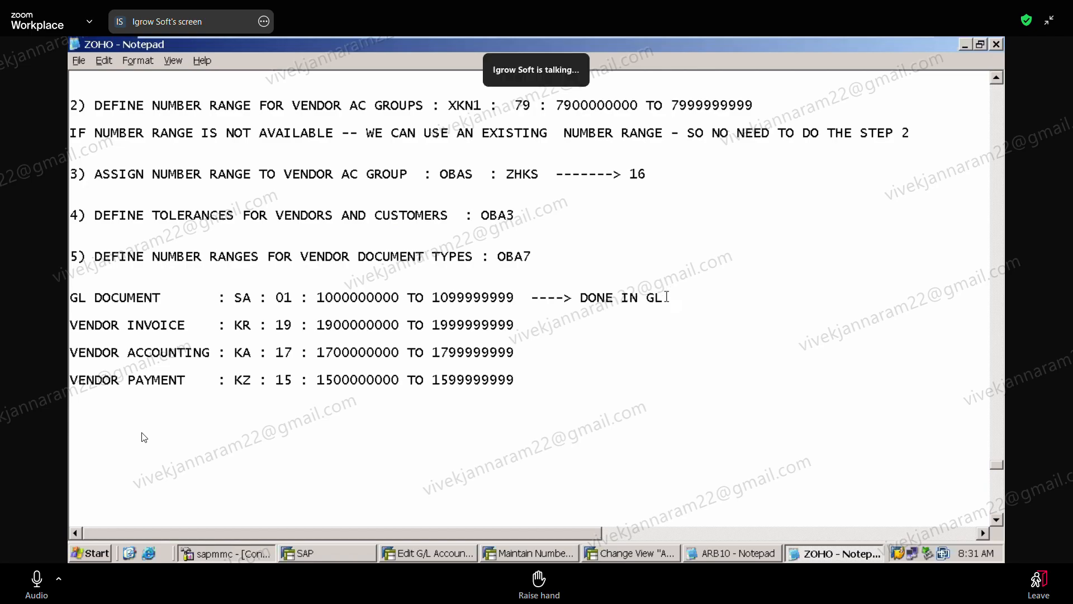
{"action": "left_click", "coordinate": [666, 296], "text": "shift"}
{"action": "key", "text": "Delete"}
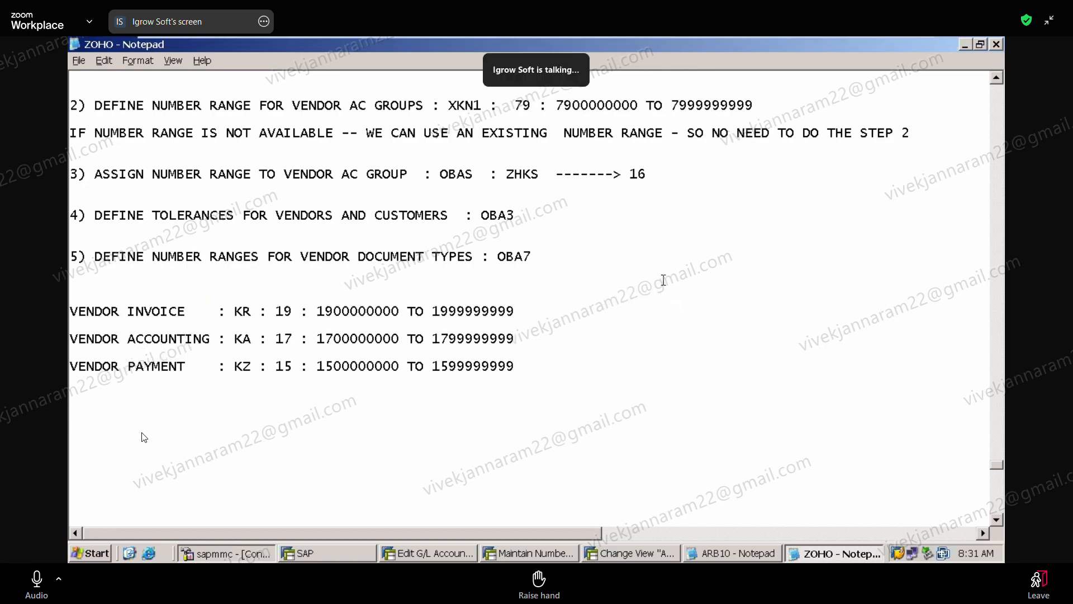
{"action": "key", "text": "Delete"}
{"action": "key", "text": "Delete"}
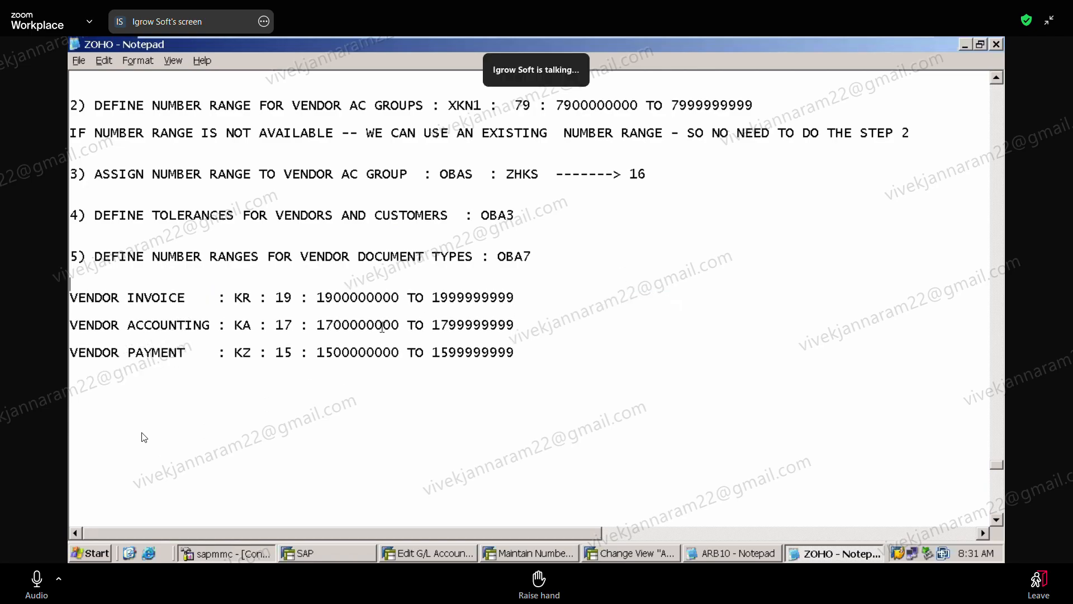
{"action": "left_click", "coordinate": [143, 310]}
{"action": "key", "text": "Delete"}
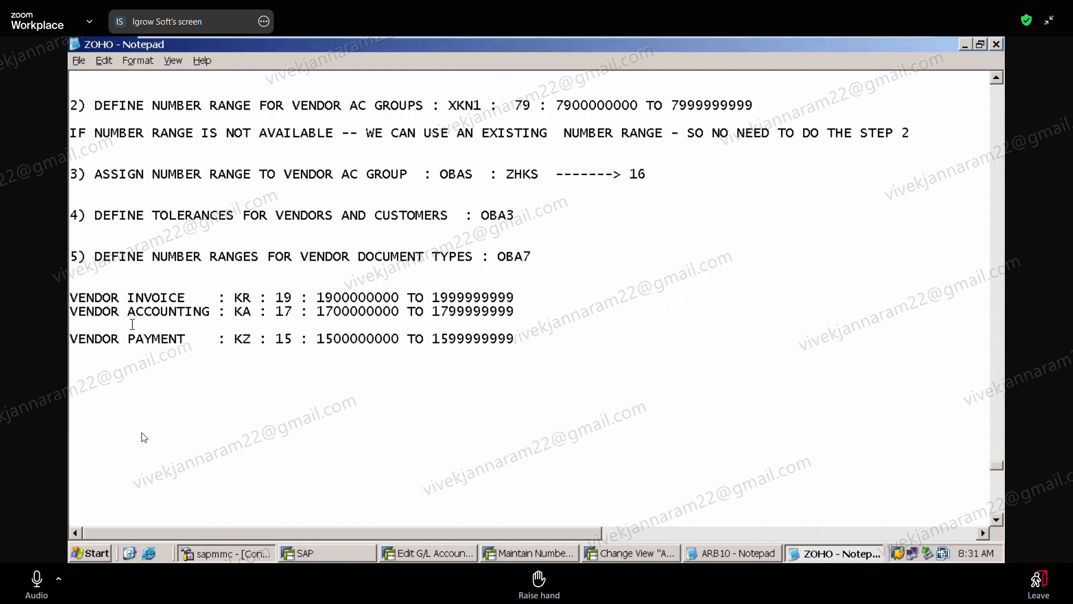
{"action": "key", "text": "Delete"}
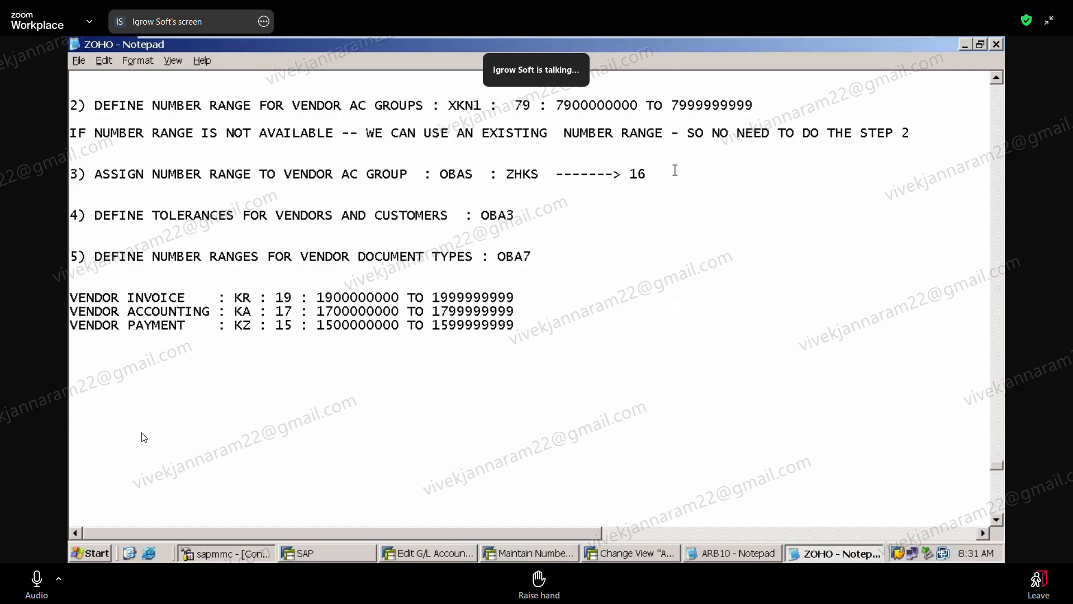
Step: Compare the step 2 vendor account group number range with the KR, KA and KZ document number ranges in the notes
{"action": "left_click_drag", "start_coordinate": [757, 105], "coordinate": [755, 91]}
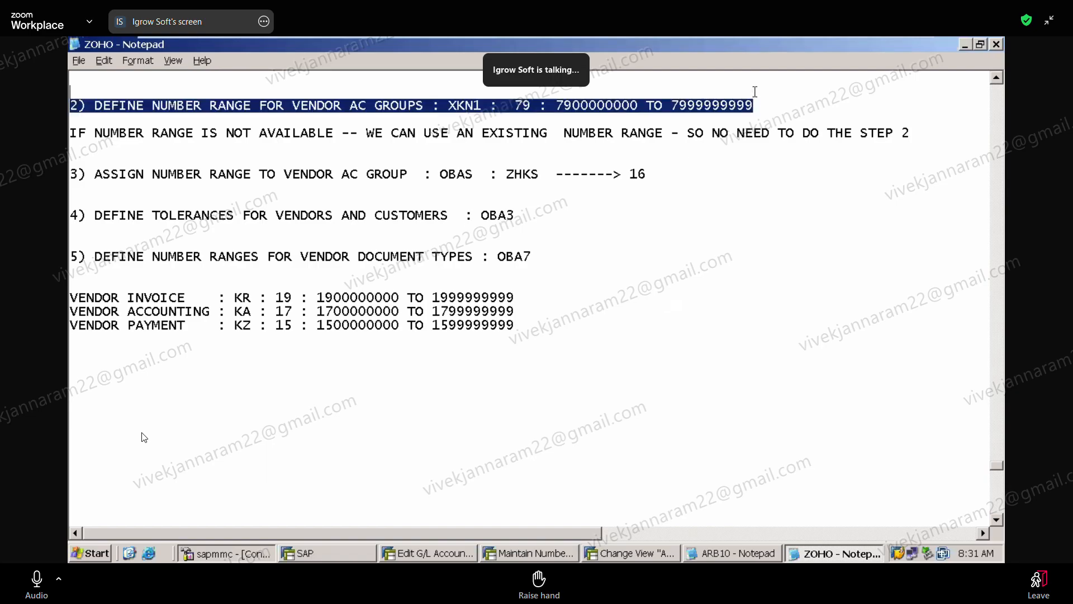
{"action": "left_click", "coordinate": [530, 327]}
{"action": "left_click", "coordinate": [530, 284], "text": "shift"}
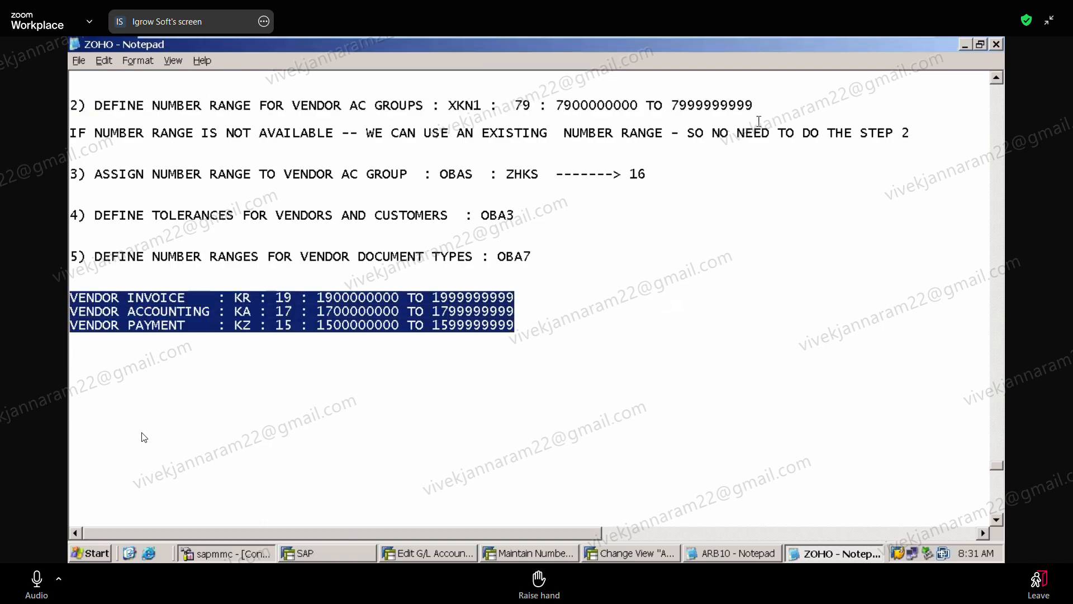
{"action": "left_click_drag", "start_coordinate": [759, 106], "coordinate": [758, 89]}
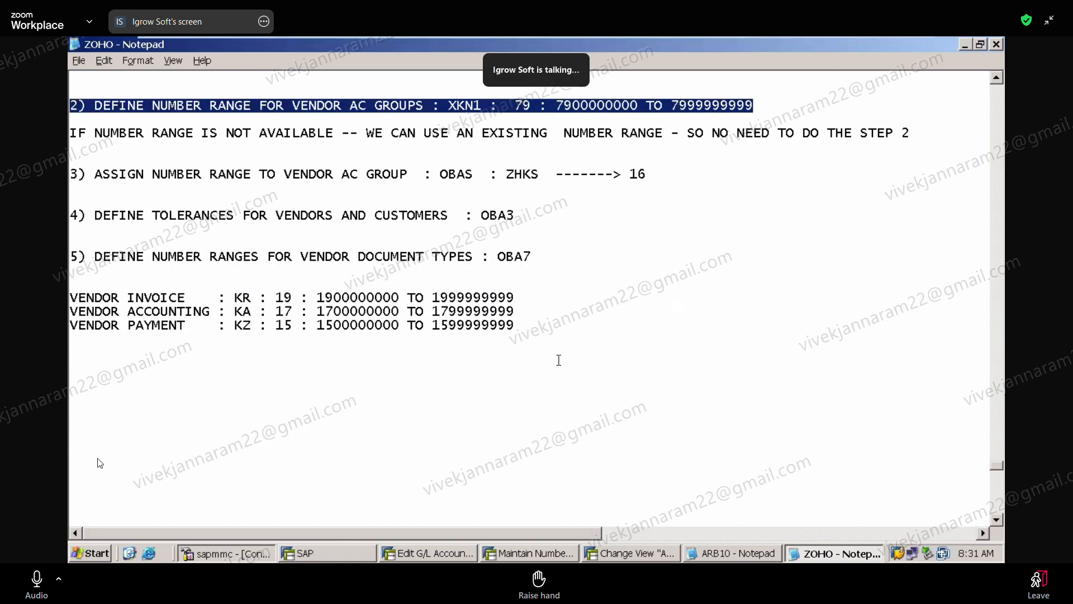
{"action": "left_click_drag", "start_coordinate": [522, 328], "coordinate": [526, 281]}
Step: Delete the blank line above step 2 and the extra blank line above the VENDOR INVOICE entry
{"action": "left_click", "coordinate": [997, 78]}
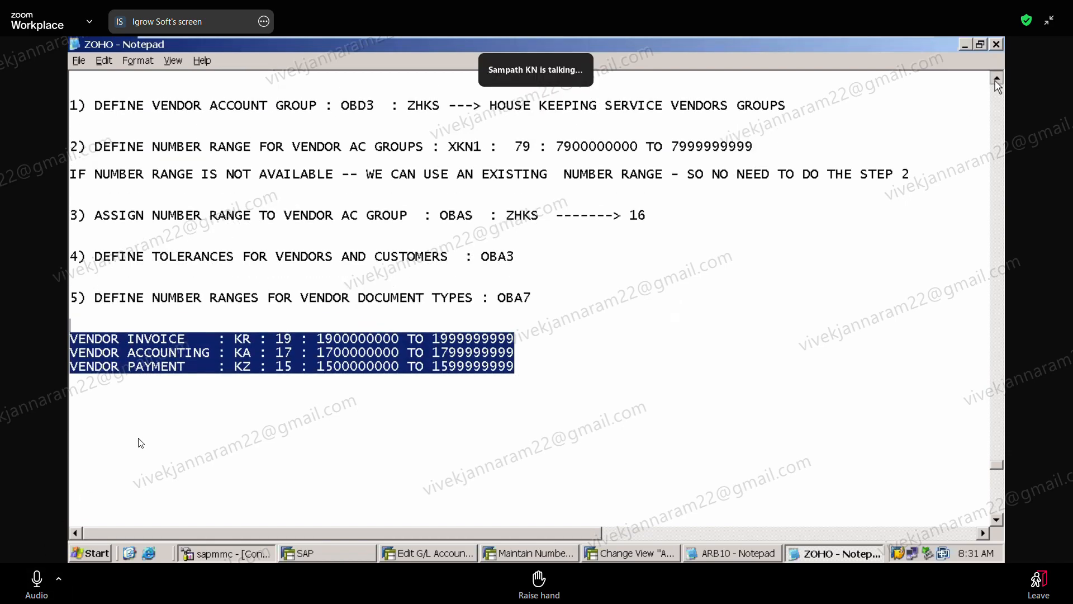
{"action": "left_click", "coordinate": [87, 128]}
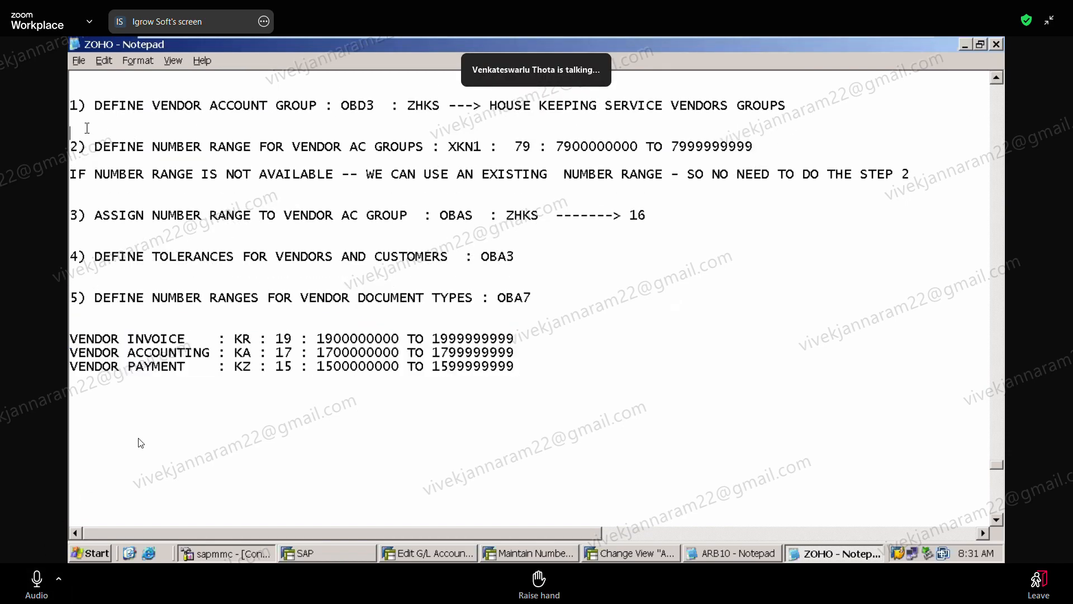
{"action": "key", "text": "Delete"}
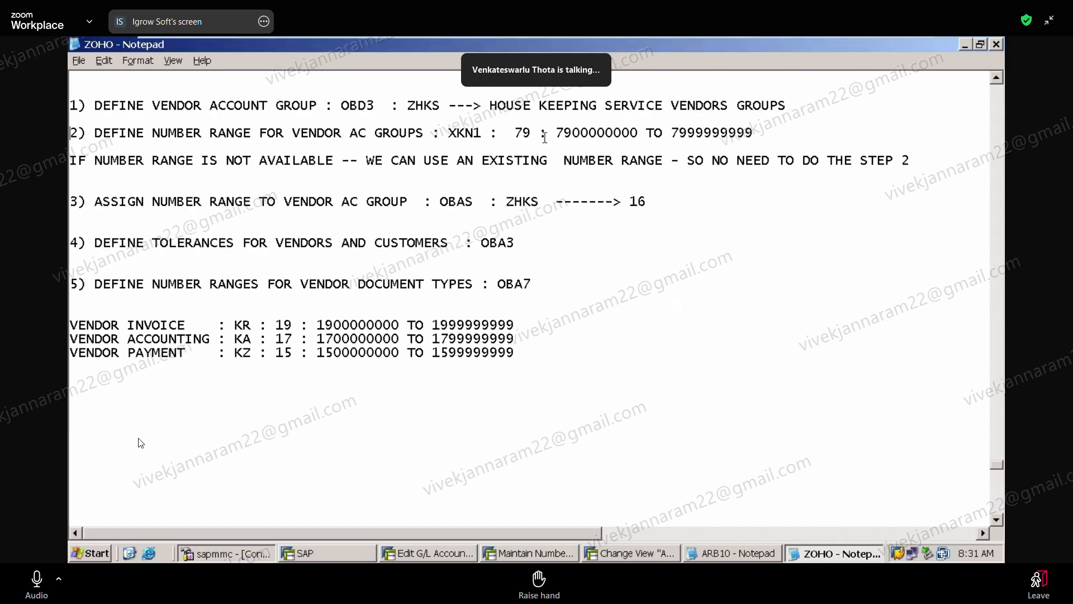
{"action": "left_click_drag", "start_coordinate": [522, 134], "coordinate": [594, 143]}
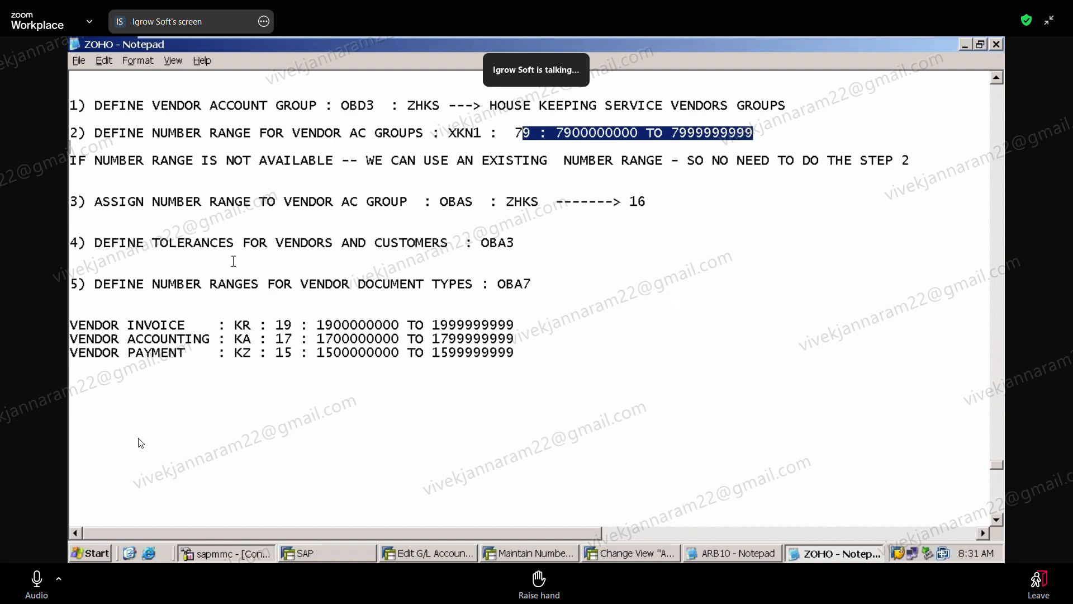
{"action": "left_click", "coordinate": [75, 310]}
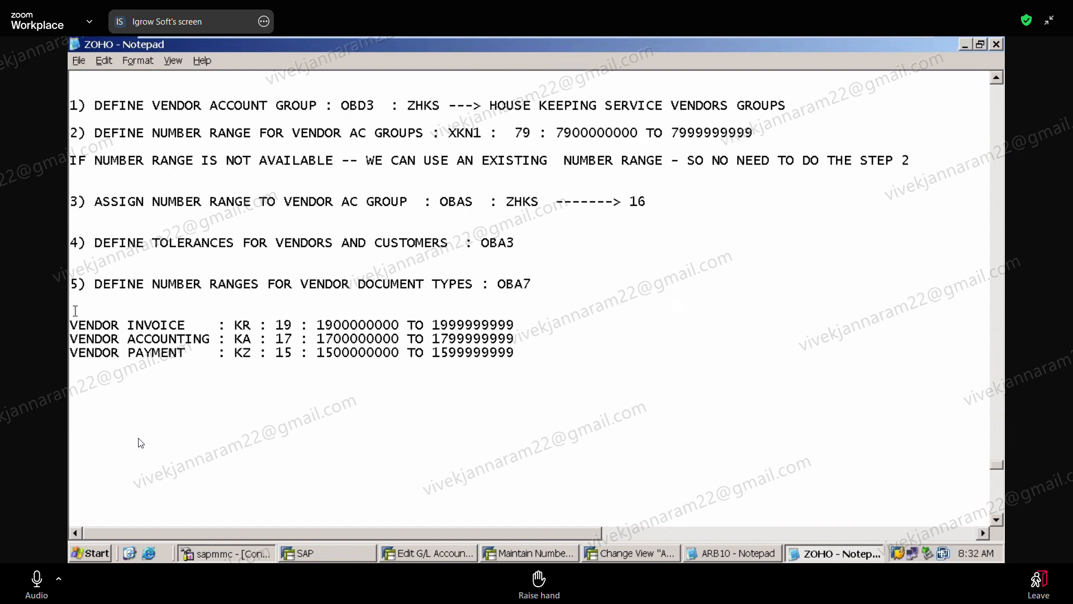
{"action": "key", "text": "Delete"}
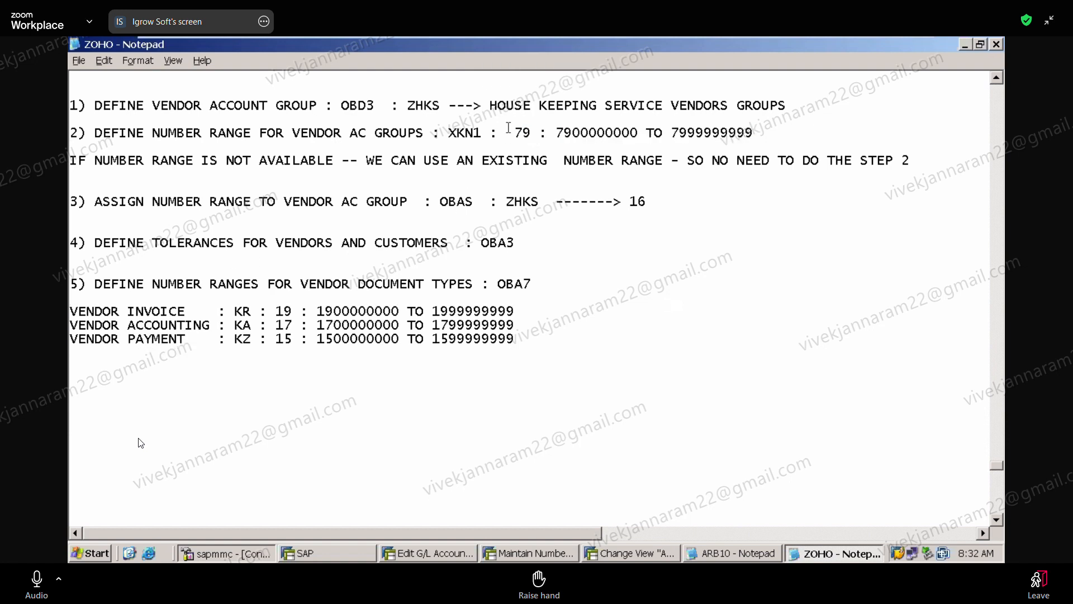
Step: Expand AC to ACCOUNT in the step 2 line about number ranges for vendor groups
{"action": "left_click_drag", "start_coordinate": [547, 129], "coordinate": [546, 123]}
{"action": "key", "text": "shift+End"}
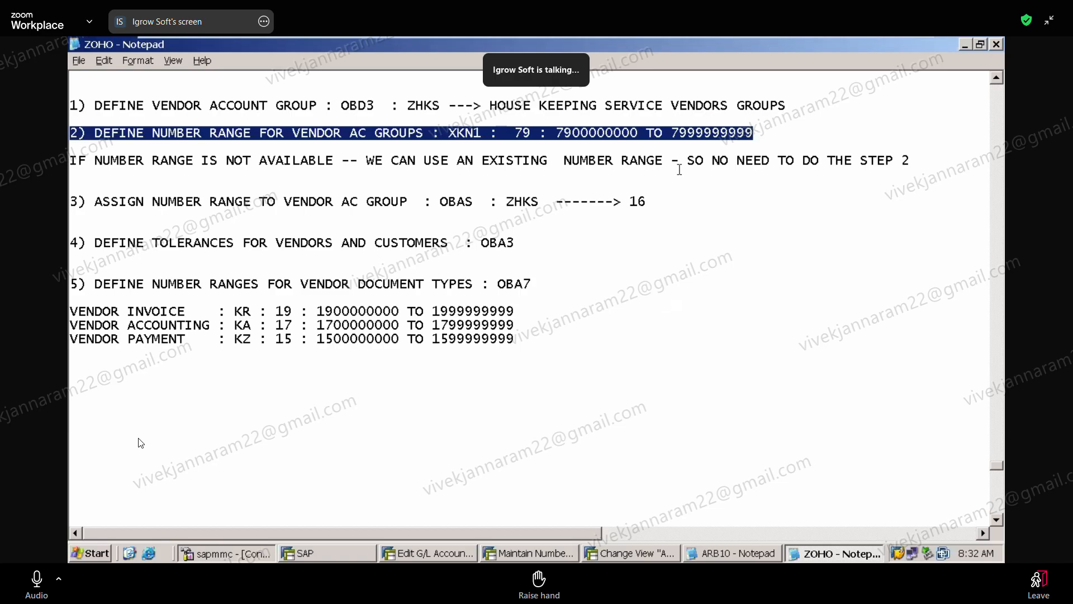
{"action": "left_click", "coordinate": [679, 169]}
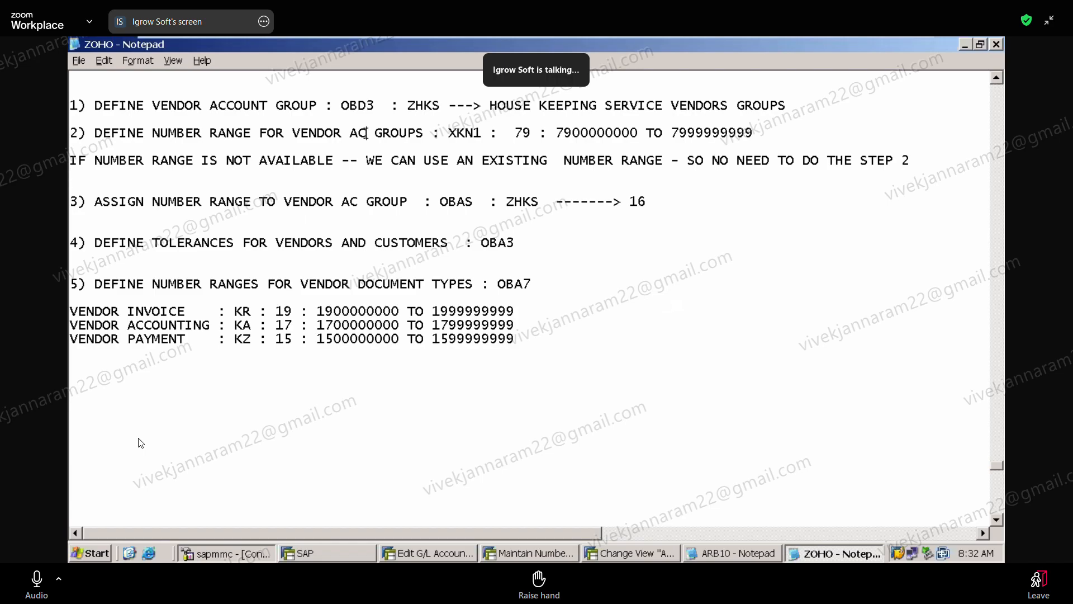
{"action": "left_click", "coordinate": [366, 132]}
{"action": "type", "text": "COUNT"}
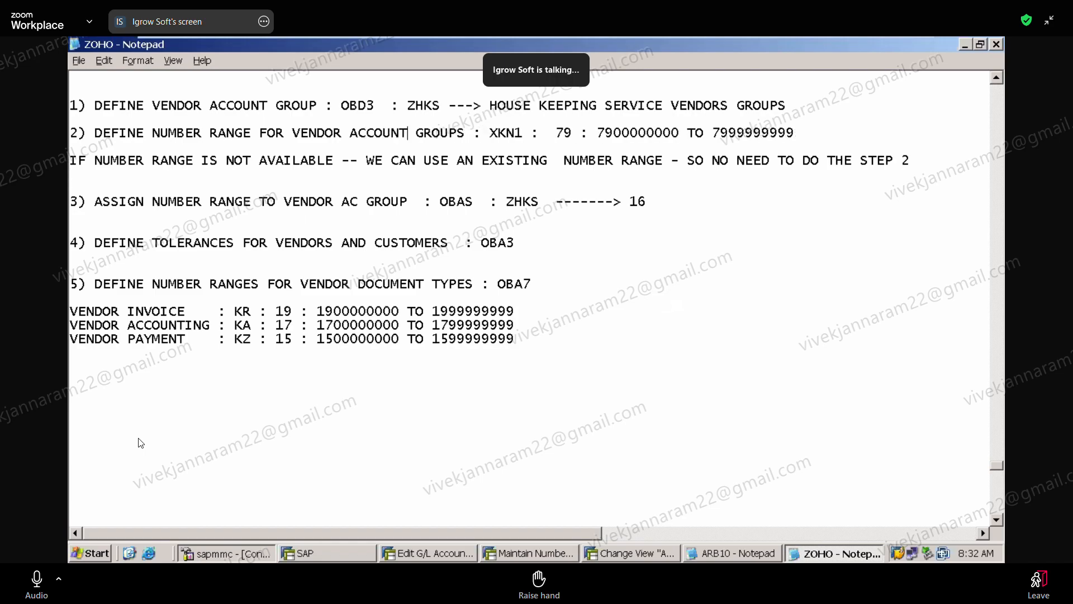
Step: Examine how the account group number range in step 2 differs from the vendor document type number ranges in step 5
{"action": "left_click_drag", "start_coordinate": [350, 133], "coordinate": [404, 134]}
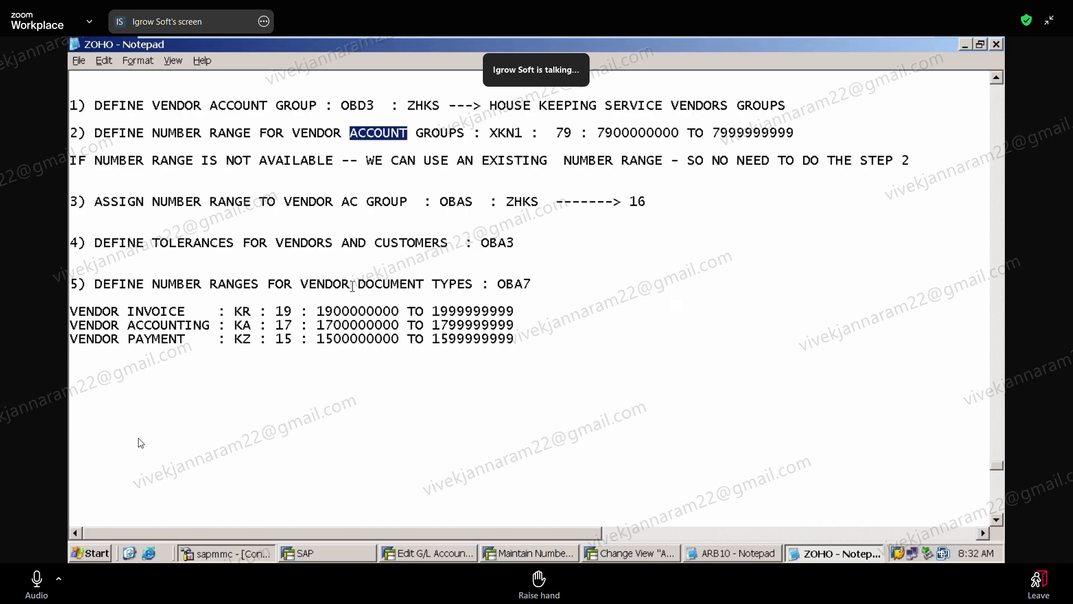
{"action": "left_click_drag", "start_coordinate": [354, 285], "coordinate": [425, 285]}
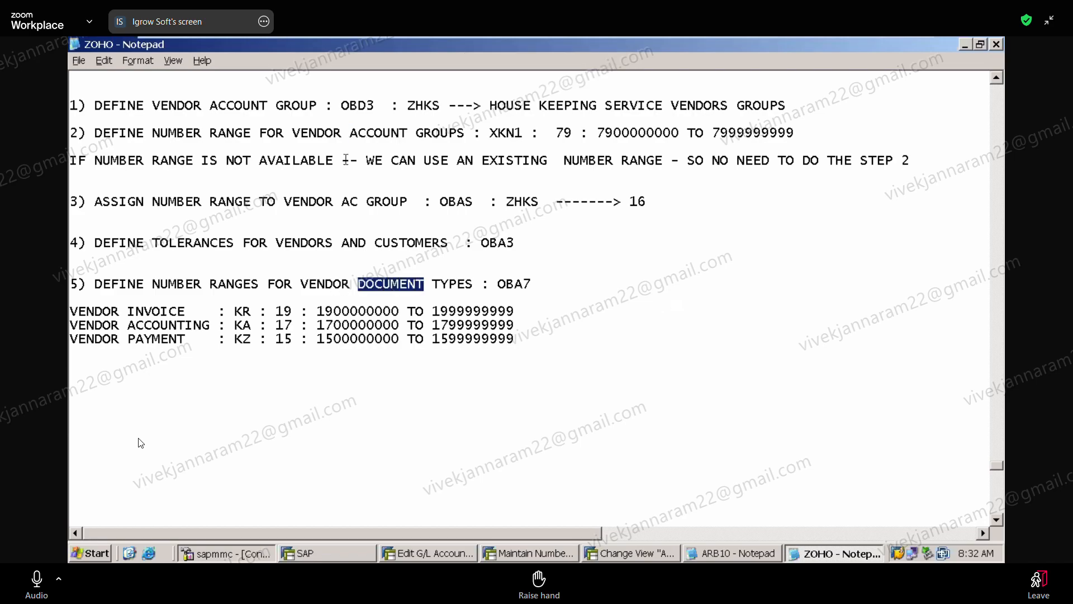
{"action": "left_click_drag", "start_coordinate": [350, 134], "coordinate": [409, 136]}
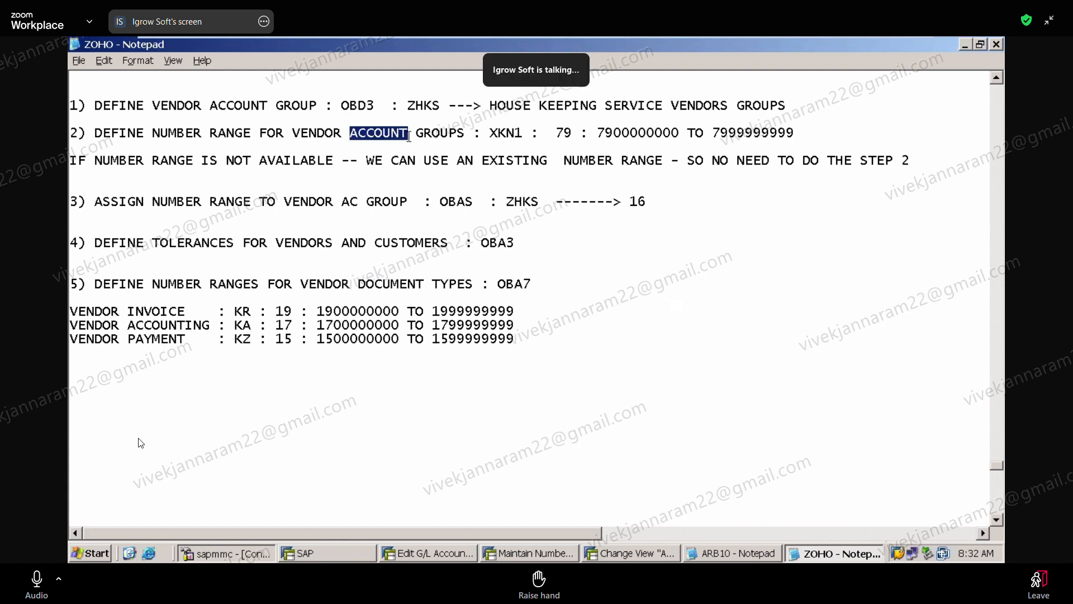
{"action": "left_click_drag", "start_coordinate": [359, 287], "coordinate": [421, 288]}
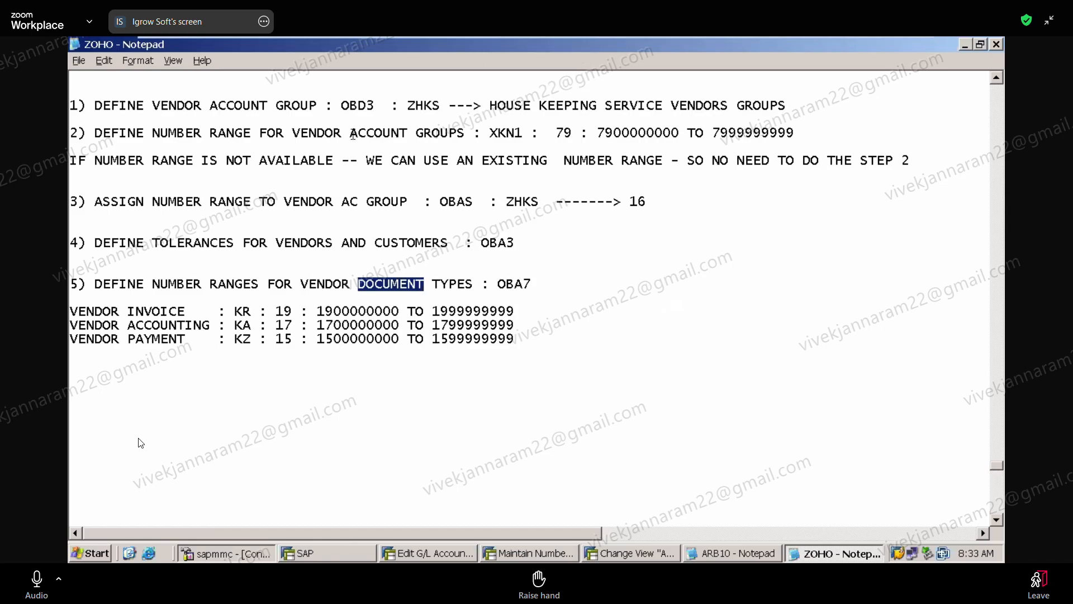
{"action": "right_click", "coordinate": [408, 132]}
{"action": "left_click", "coordinate": [596, 134]}
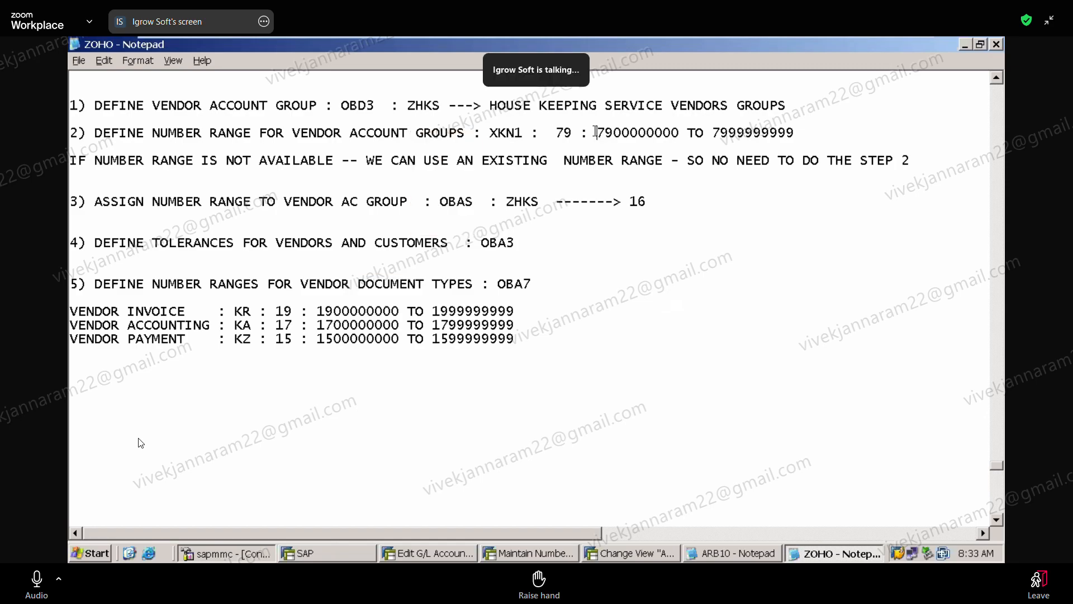
{"action": "left_click_drag", "start_coordinate": [596, 135], "coordinate": [797, 134]}
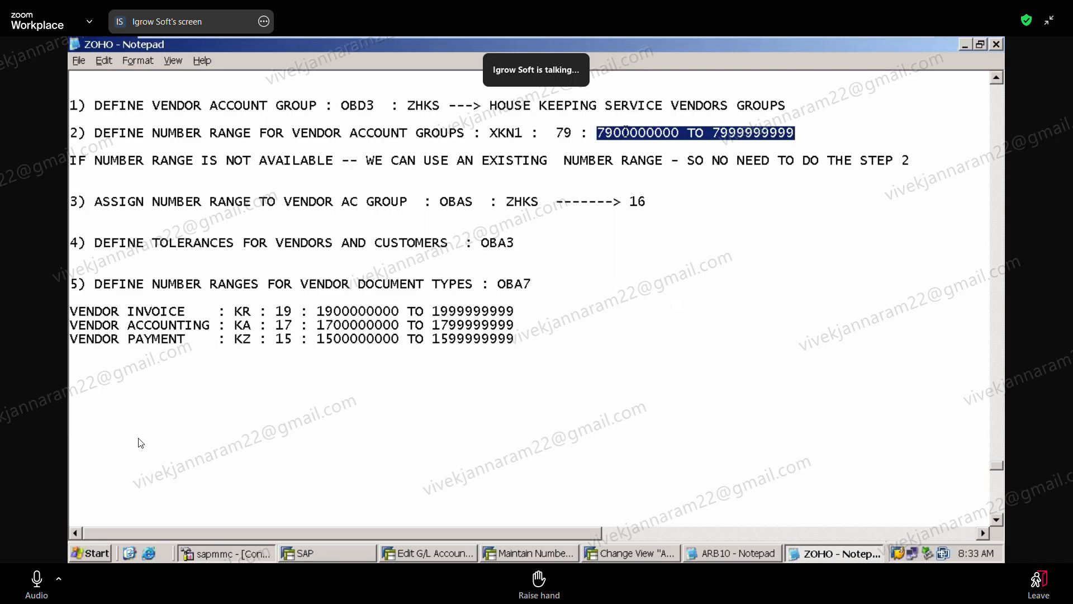
{"action": "left_click", "coordinate": [626, 139]}
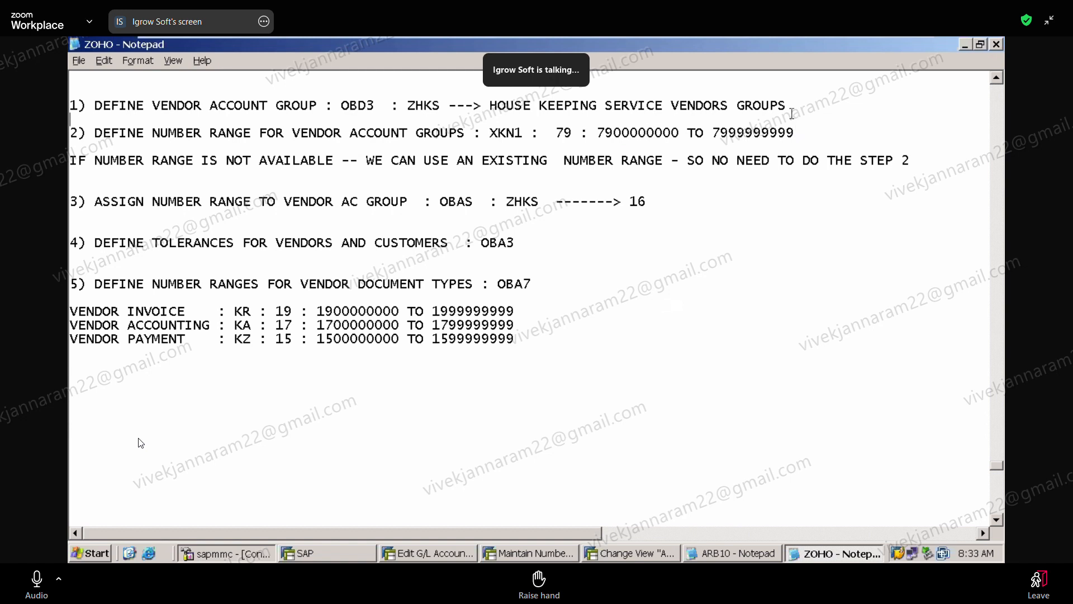
{"action": "left_click_drag", "start_coordinate": [797, 131], "coordinate": [790, 119]}
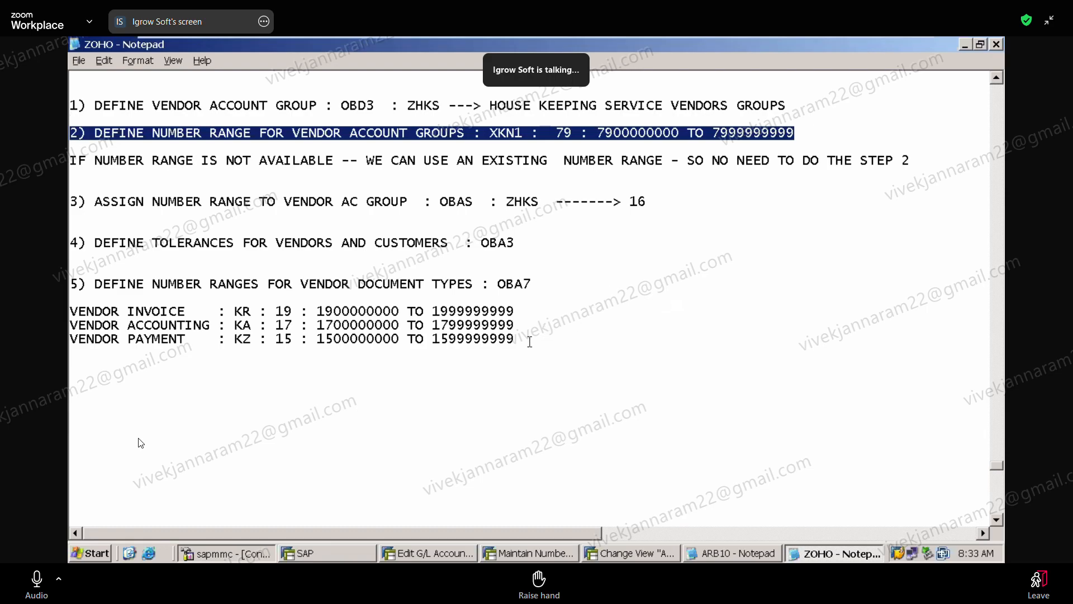
{"action": "left_click_drag", "start_coordinate": [527, 341], "coordinate": [518, 299]}
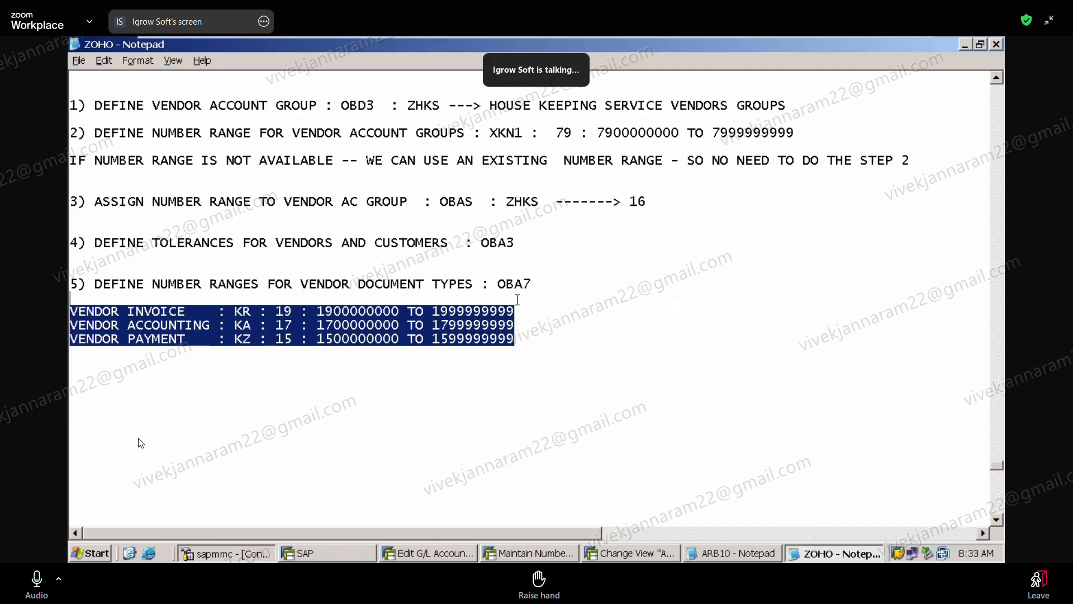